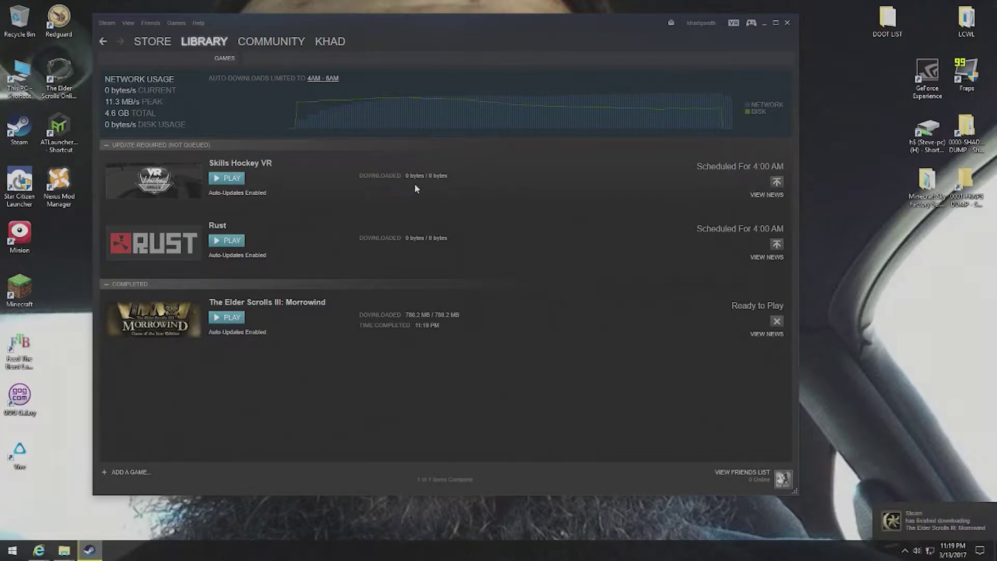
Try to launch The Elder Scrolls III: Morrowind, cancelling the cloud sync conflict without copying any files
{"action": "left_click", "coordinate": [227, 317]}
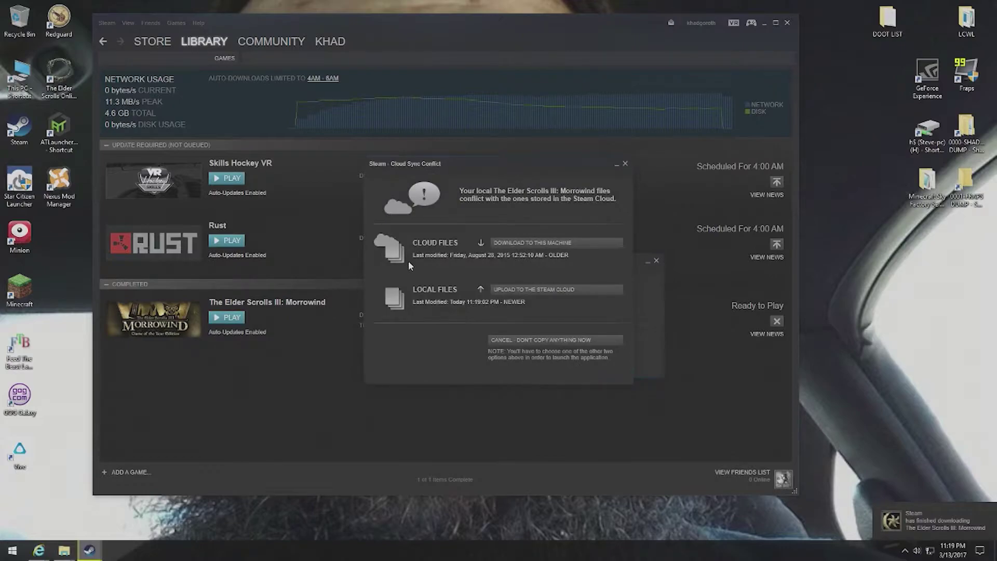
{"action": "left_click", "coordinate": [526, 339]}
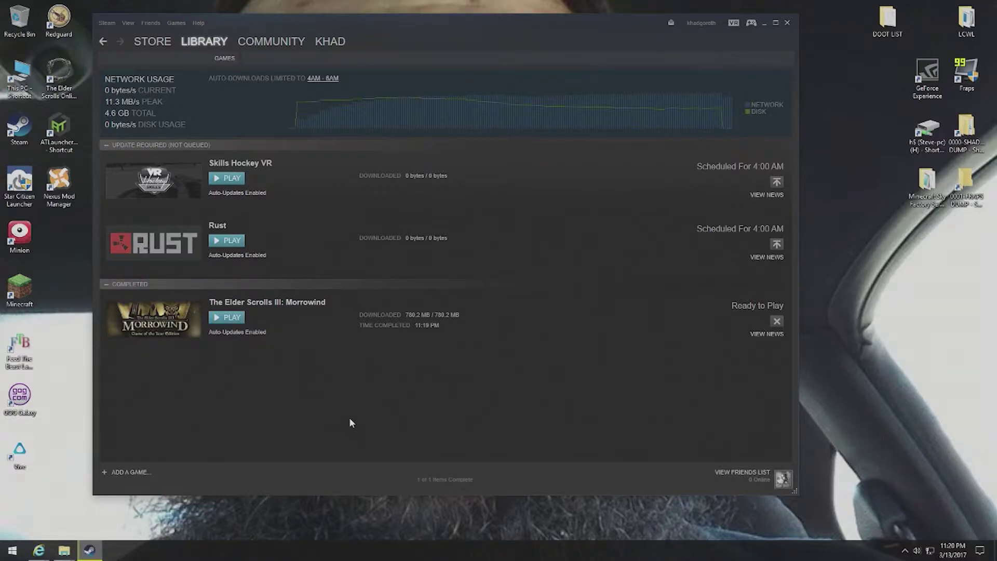
Switch to Internet Explorer and open a new browser tab
{"action": "mouse_move", "coordinate": [39, 551]}
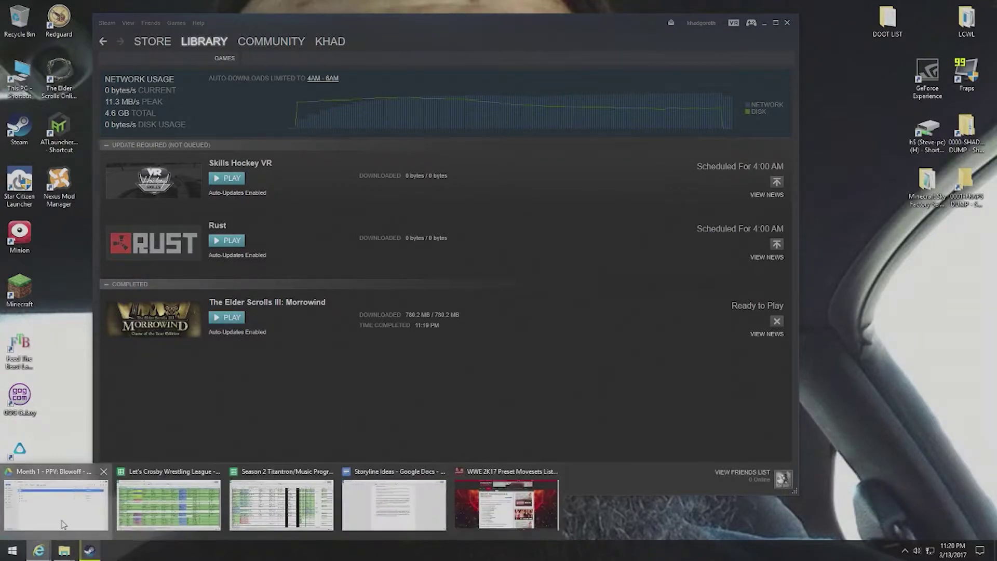
{"action": "left_click", "coordinate": [57, 501]}
{"action": "left_click", "coordinate": [847, 21]}
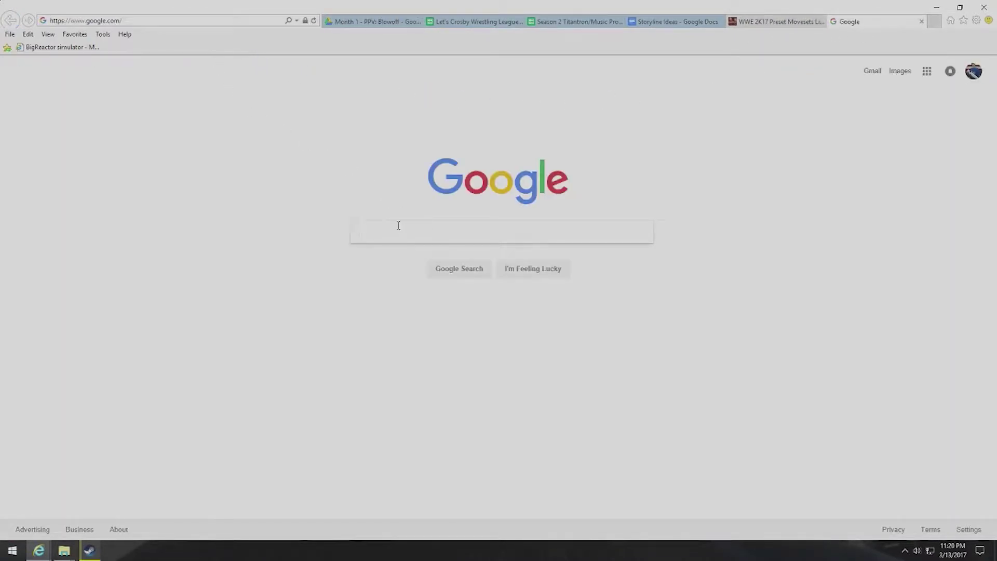
Go to the address en.uesp.net/wiki/morrowind:official_add-ons in the new browser tab
{"action": "left_click", "coordinate": [179, 22]}
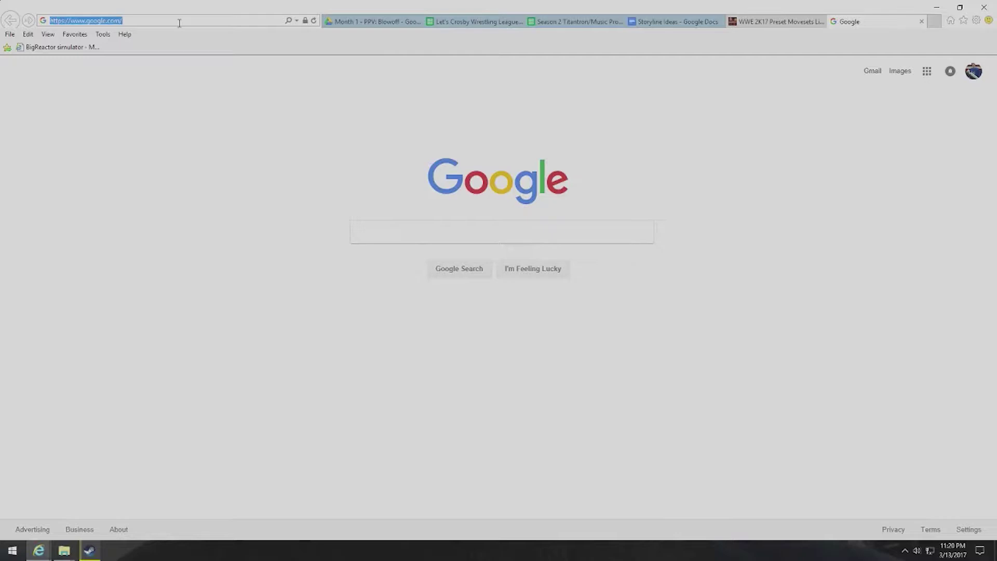
{"action": "type", "text": "en.usp"}
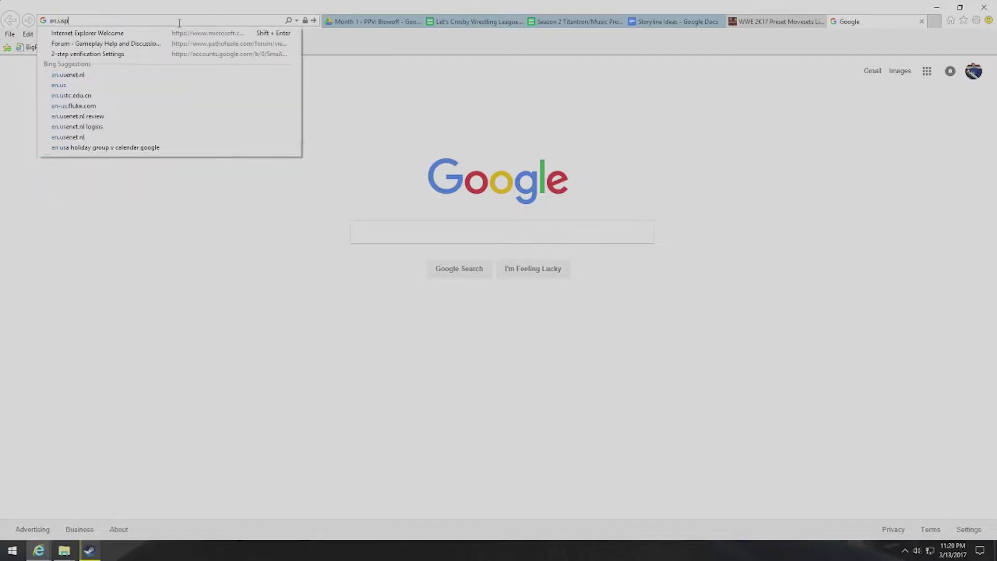
{"action": "key", "text": "BackSpace"}
{"action": "key", "text": "BackSpace"}
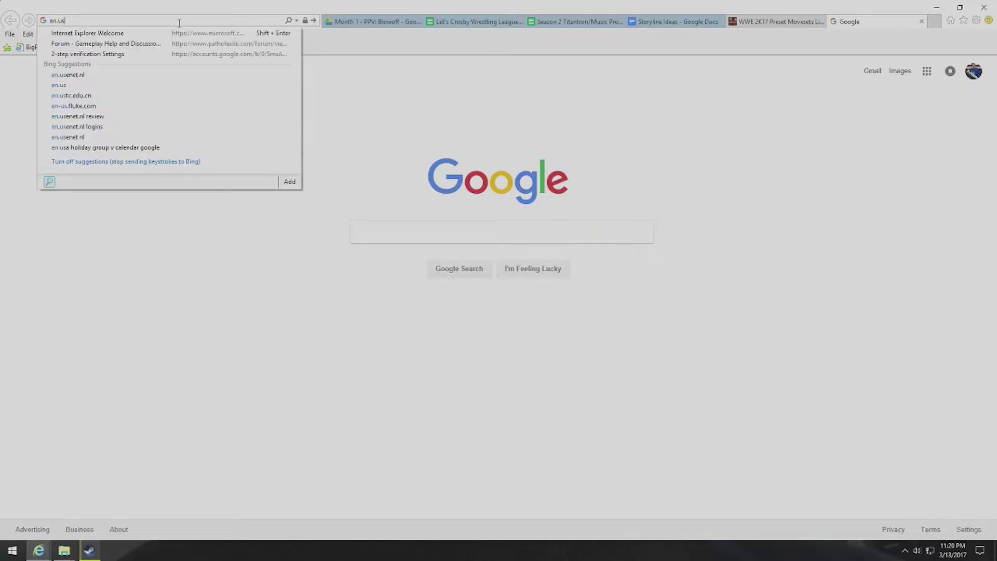
{"action": "type", "text": "dsp.net/wi"}
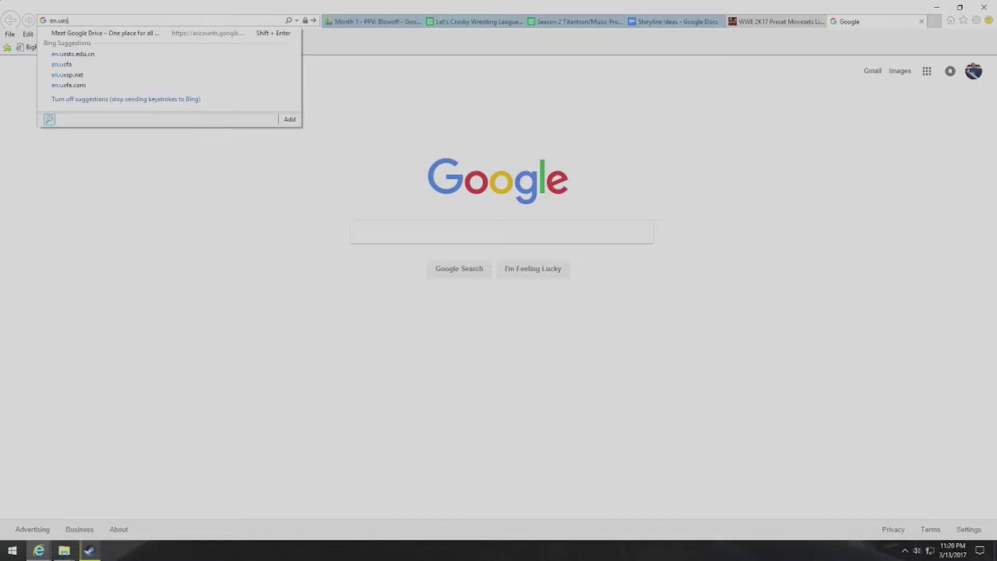
{"action": "type", "text": "ki"}
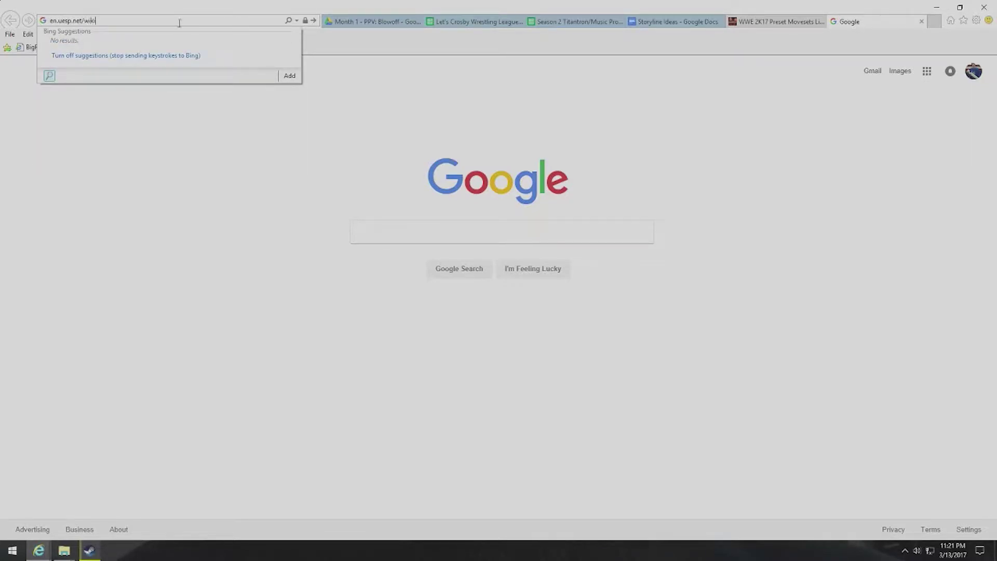
{"action": "type", "text": "/morrowind:official_addon"}
{"action": "key", "text": "BackSpace"}
{"action": "key", "text": "BackSpace"}
{"action": "type", "text": "ons"}
{"action": "key", "text": "BackSpace"}
{"action": "key", "text": "BackSpace"}
{"action": "key", "text": "BackSpace"}
{"action": "type", "text": "-ons"}
{"action": "key", "text": "Return"}
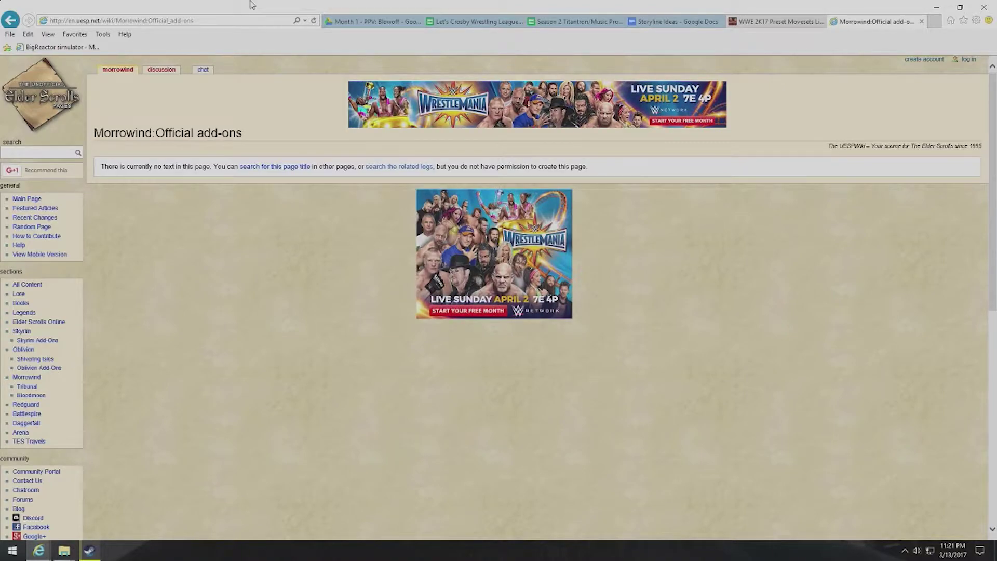
Correct the capitalization at the end of the page address to Official_Add-Ons and reload the page
{"action": "left_click", "coordinate": [171, 21]}
{"action": "left_click_drag", "start_coordinate": [171, 21], "coordinate": [209, 24]}
{"action": "left_click", "coordinate": [173, 21]}
{"action": "key", "text": "BackSpace"}
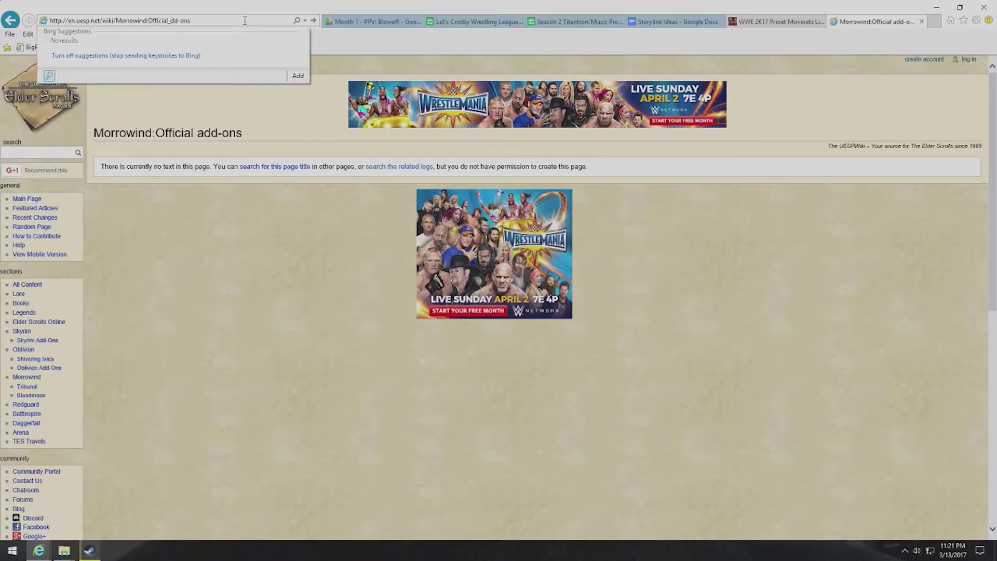
{"action": "type", "text": "A"}
{"action": "key", "text": "BackSpace"}
{"action": "type", "text": "O"}
{"action": "key", "text": "Return"}
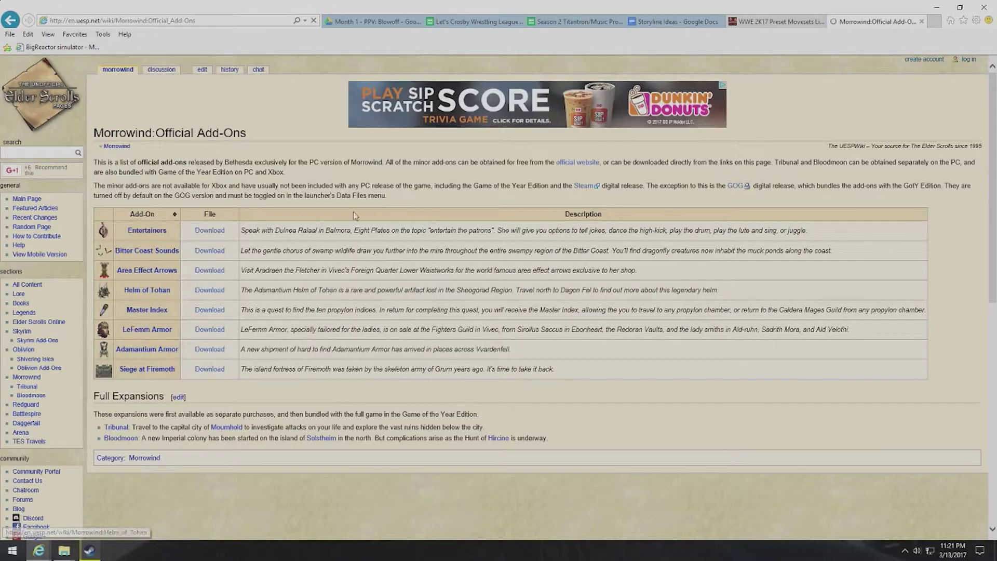
Detach the Morrowind add-ons tab into its own window, minimize the original browser window and maximize the detached one
{"action": "left_click_drag", "start_coordinate": [873, 21], "coordinate": [618, 139]}
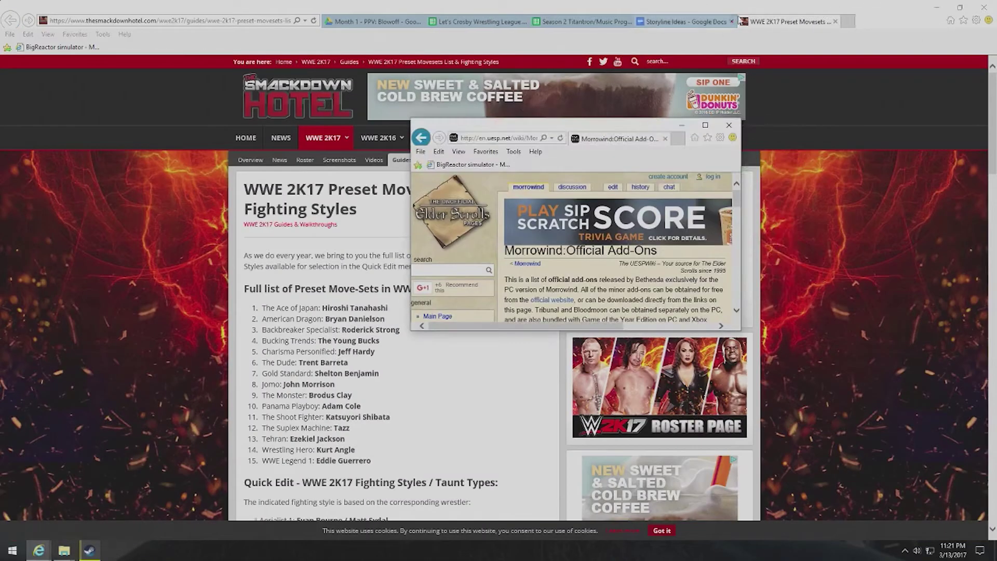
{"action": "left_click", "coordinate": [937, 7]}
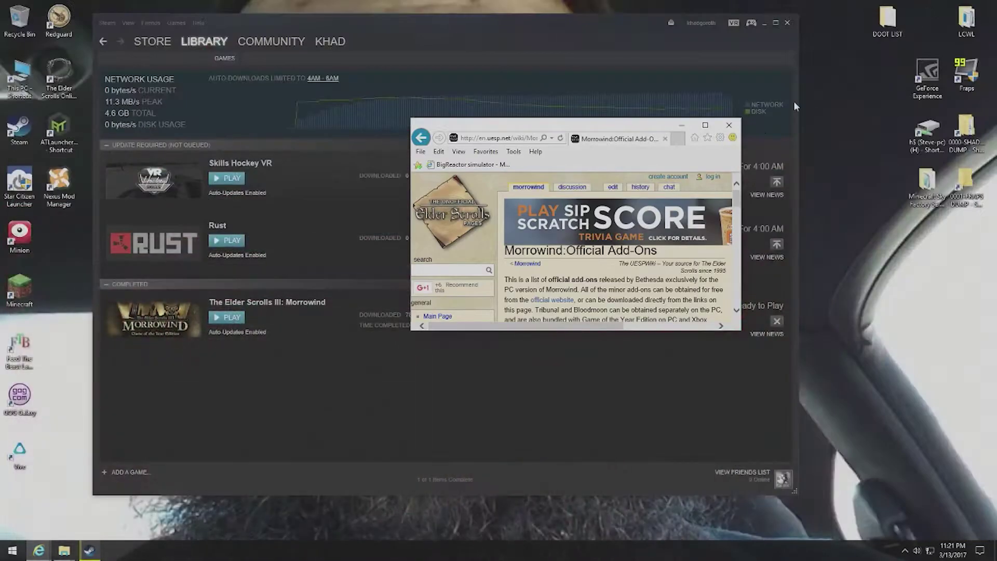
{"action": "left_click", "coordinate": [705, 126]}
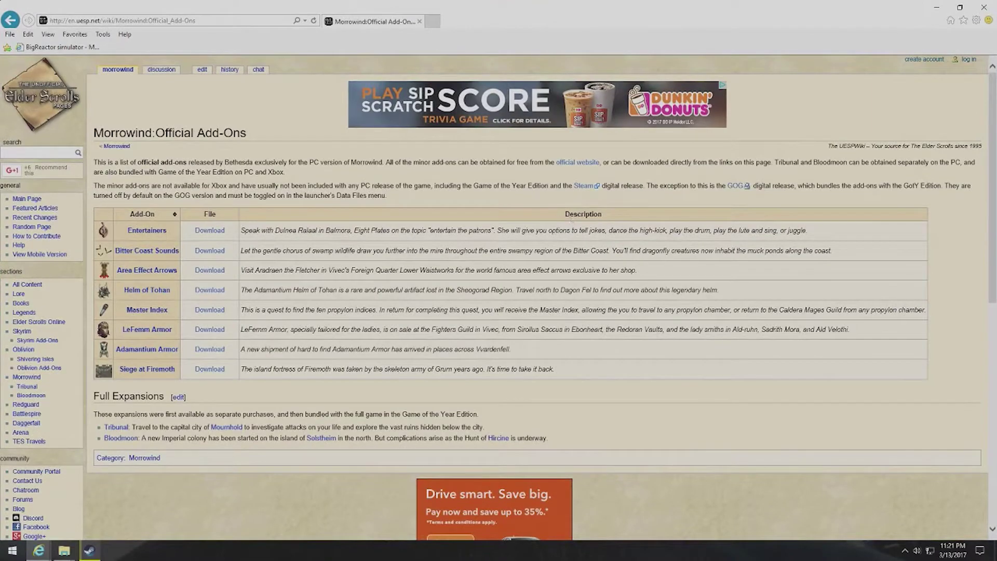
Switch to Steam and launch Morrowind, resolving the sync conflict by downloading the cloud files to this machine
{"action": "left_click", "coordinate": [90, 550]}
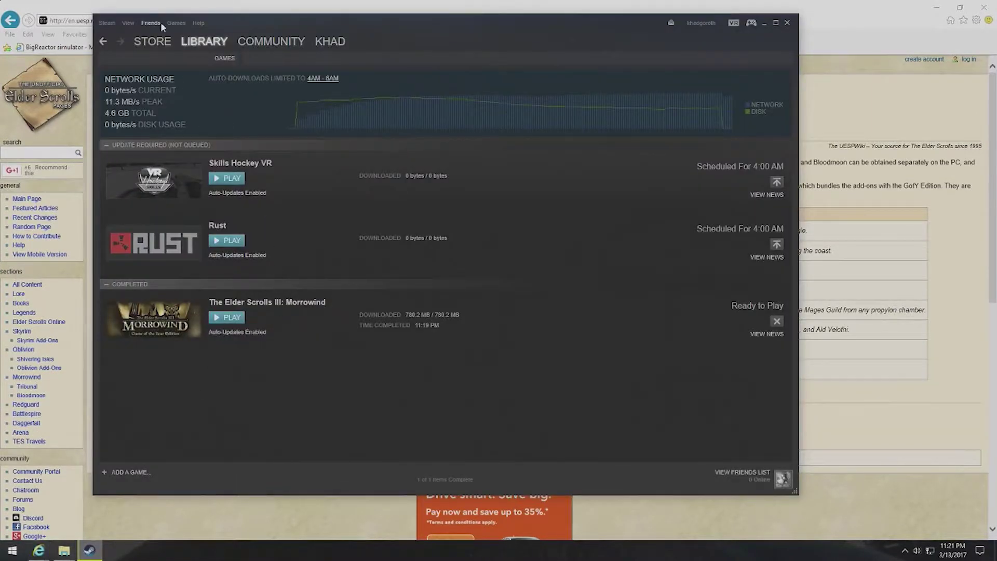
{"action": "left_click", "coordinate": [227, 318]}
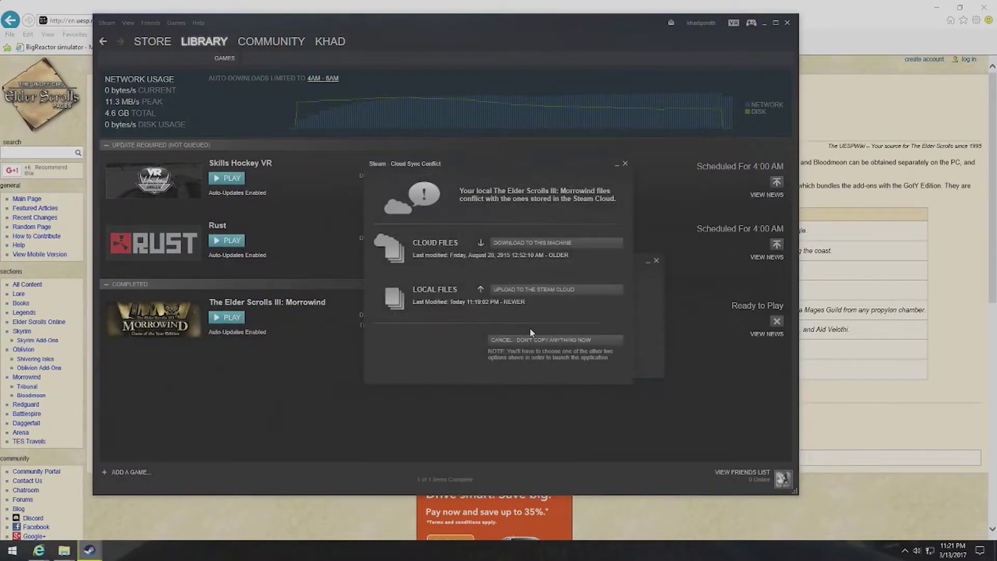
{"action": "left_click", "coordinate": [517, 339]}
{"action": "left_click", "coordinate": [227, 317]}
{"action": "left_click", "coordinate": [507, 244]}
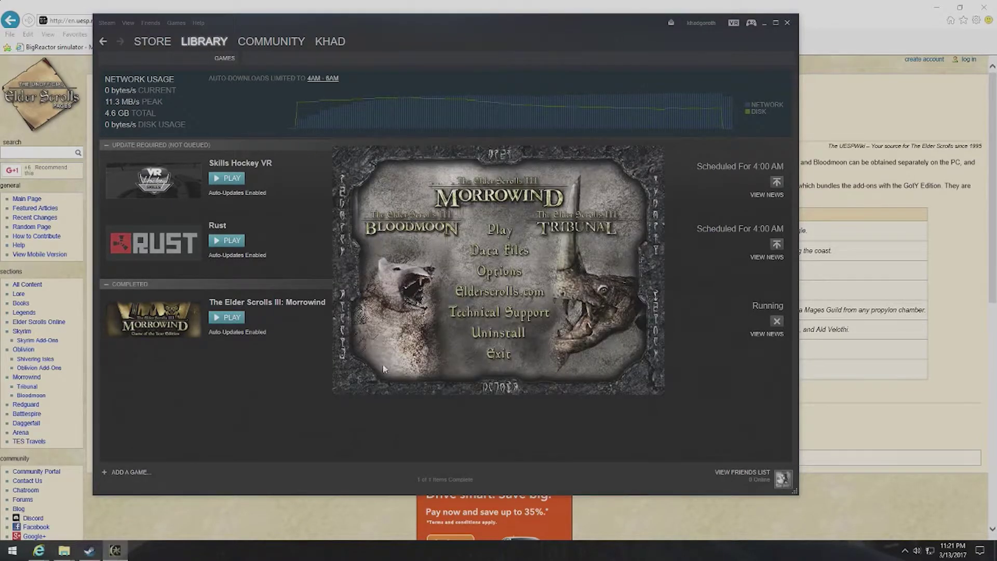
Disable Bloodmoon.esm and Tribunal.esm in the Morrowind launcher's data files and confirm the selection
{"action": "left_click", "coordinate": [502, 259]}
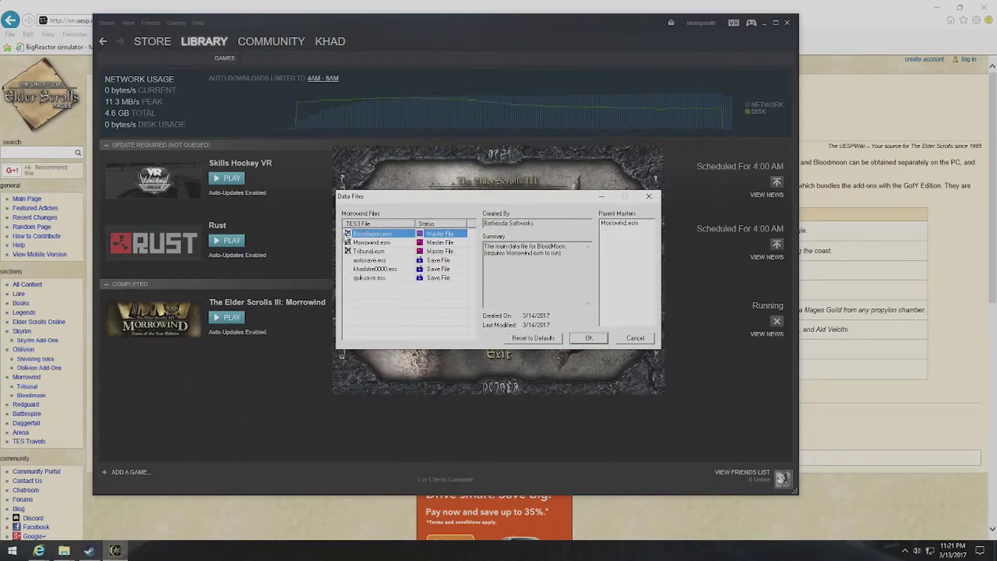
{"action": "left_click", "coordinate": [348, 233]}
{"action": "left_click", "coordinate": [348, 251]}
{"action": "left_click", "coordinate": [347, 252]}
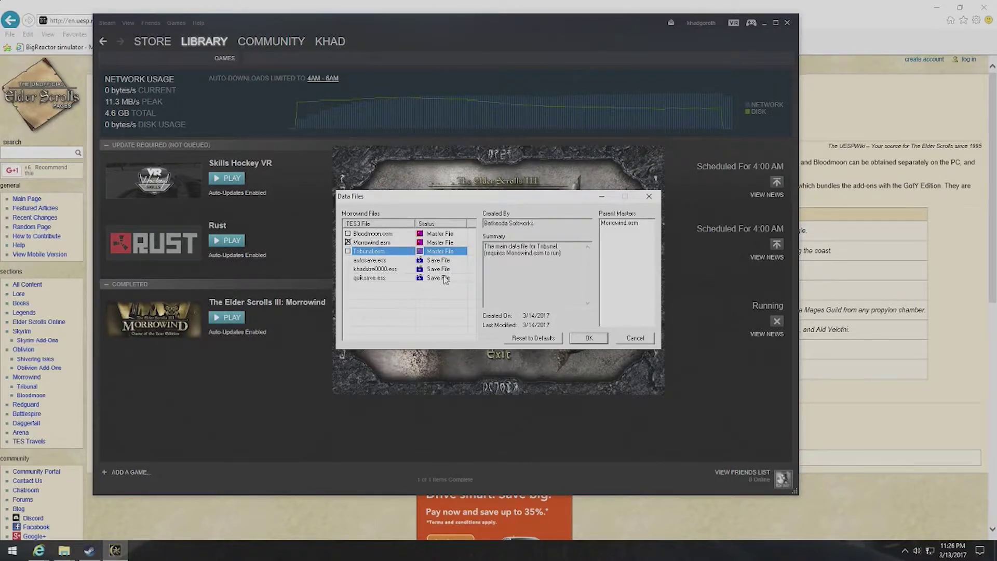
{"action": "key", "text": "Return"}
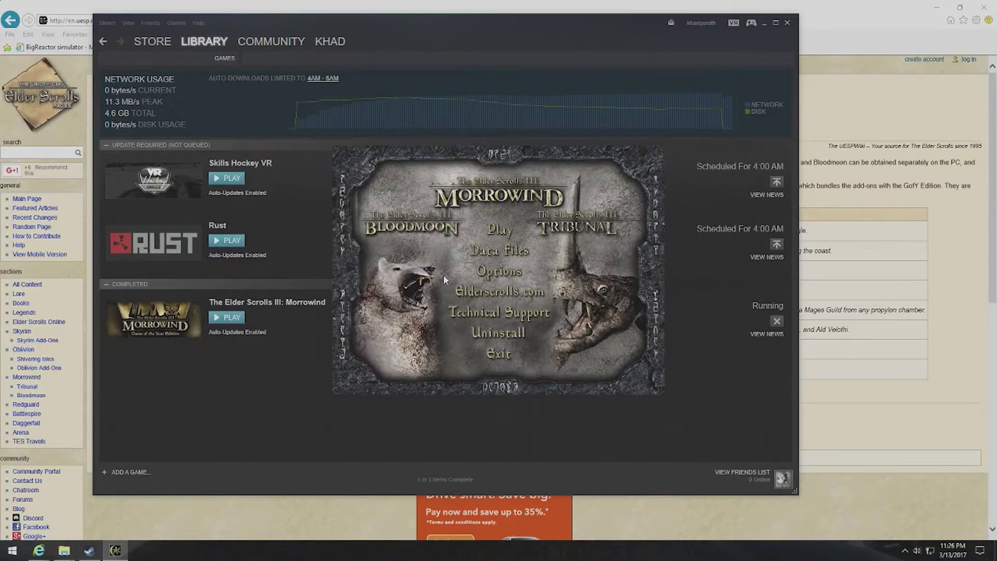
Start the game from the launcher, answer Yes To All to the missing-file question, and quit from the game's main menu
{"action": "left_click", "coordinate": [491, 233]}
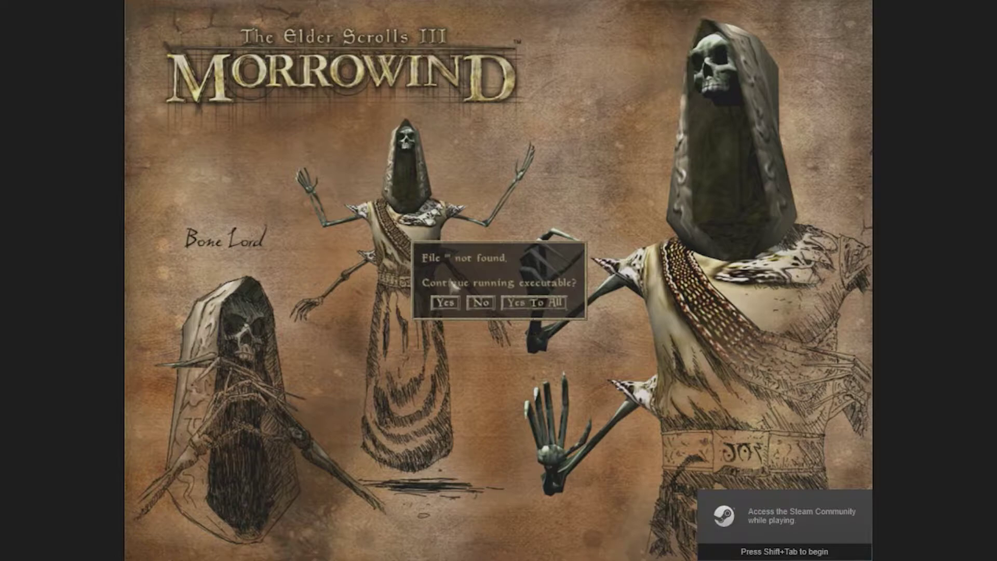
{"action": "left_click", "coordinate": [512, 301]}
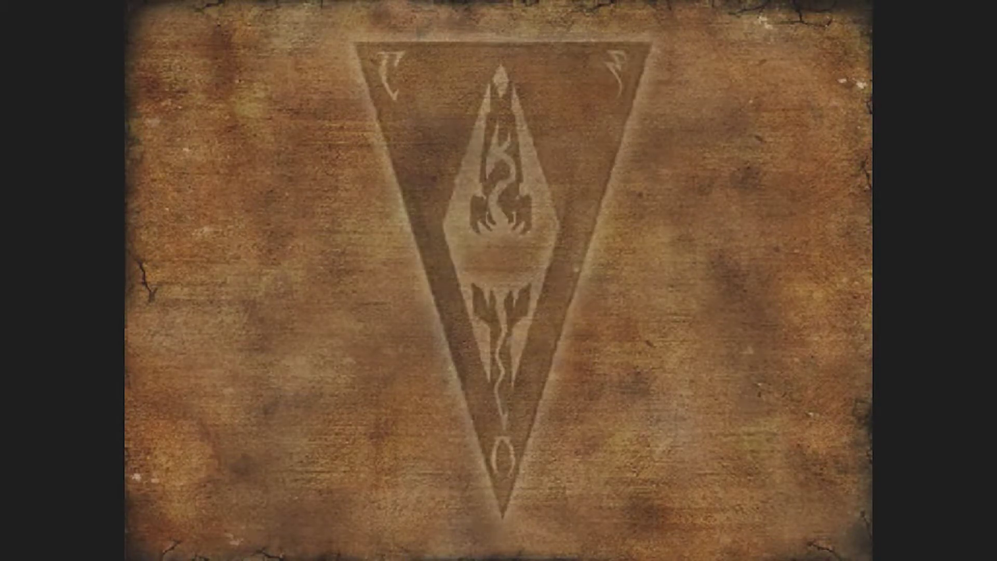
{"action": "left_click", "coordinate": [498, 527]}
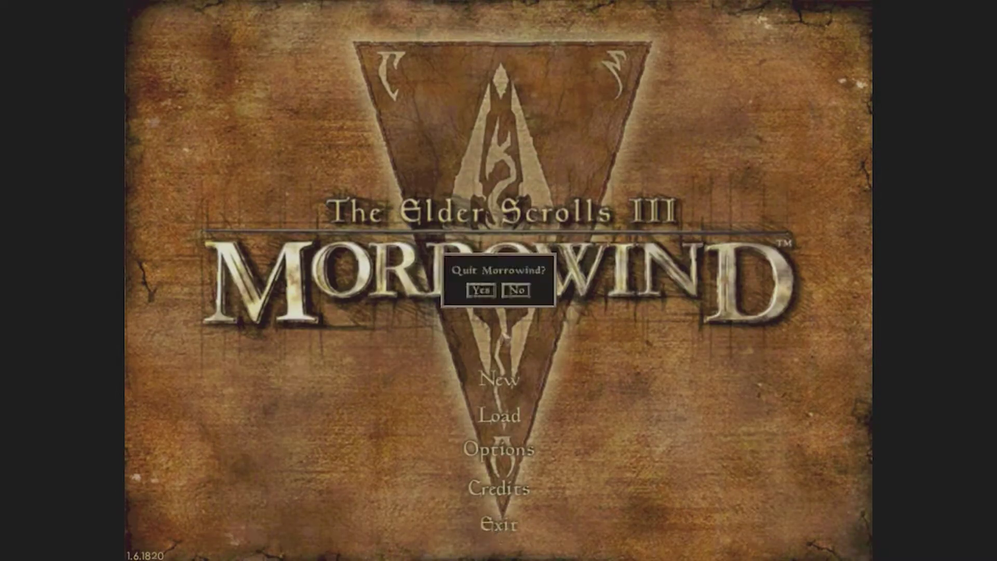
{"action": "left_click", "coordinate": [479, 290]}
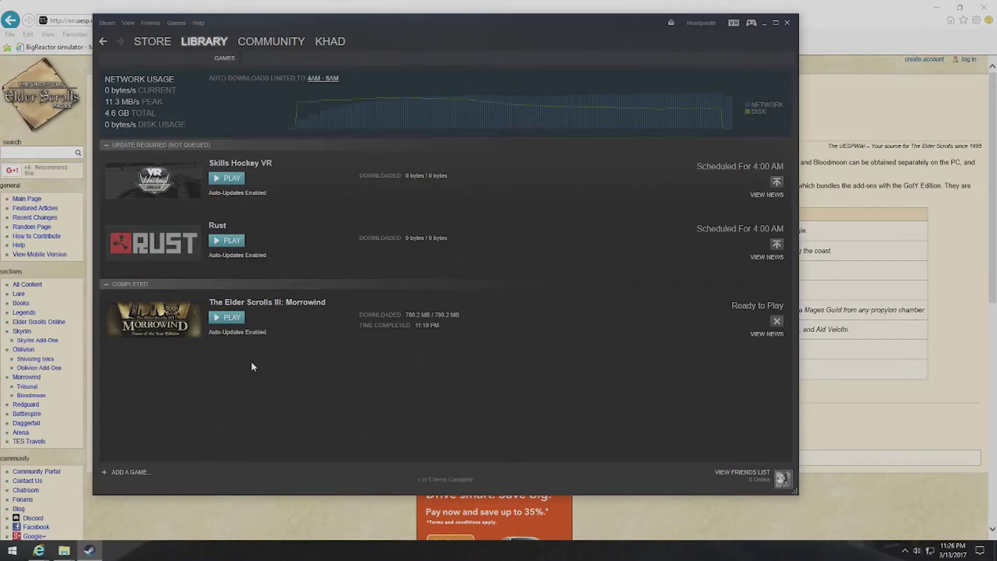
Relaunch Morrowind, examine the resolution choices in the launcher's options, cancel without changes and exit the launcher
{"action": "left_click", "coordinate": [240, 318]}
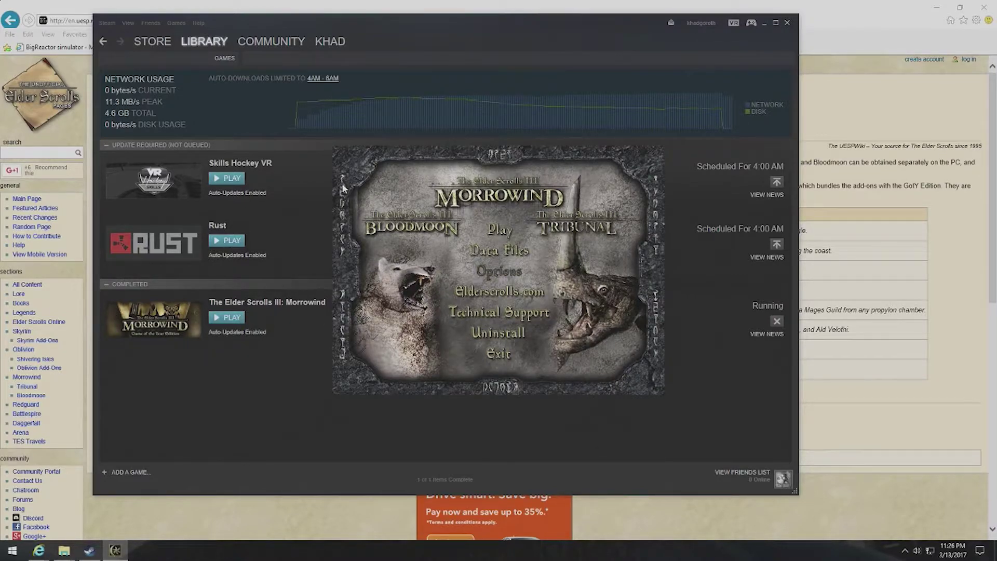
{"action": "left_click", "coordinate": [479, 273]}
{"action": "left_click", "coordinate": [410, 174]}
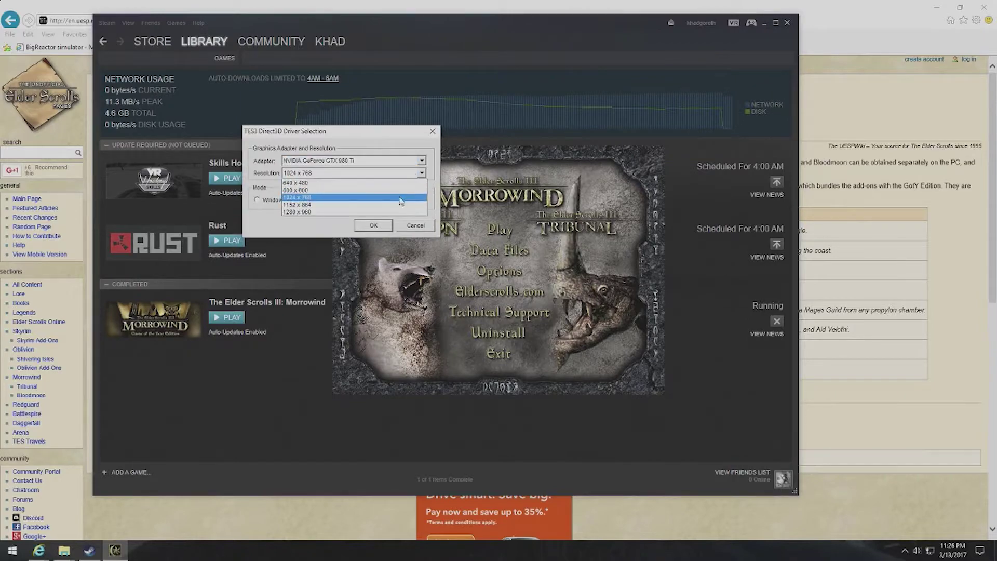
{"action": "left_click", "coordinate": [413, 173]}
{"action": "left_click", "coordinate": [422, 174]}
{"action": "left_click", "coordinate": [422, 174]}
{"action": "left_click", "coordinate": [422, 174]}
{"action": "left_click", "coordinate": [422, 174]}
{"action": "left_click", "coordinate": [422, 174]}
{"action": "left_click", "coordinate": [421, 174]}
{"action": "left_click", "coordinate": [422, 174]}
{"action": "left_click", "coordinate": [422, 174]}
{"action": "left_click", "coordinate": [422, 174]}
{"action": "left_click", "coordinate": [422, 174]}
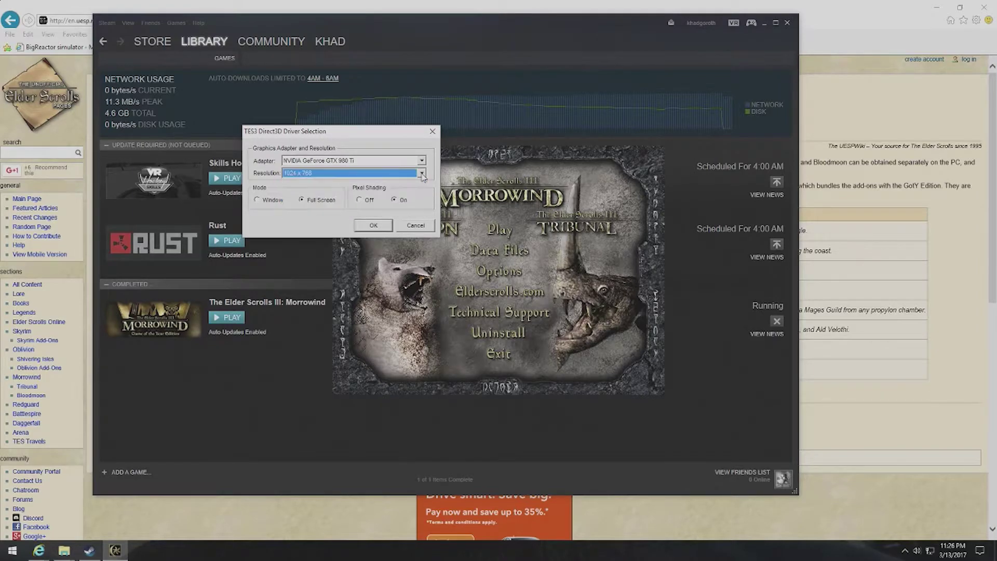
{"action": "left_click", "coordinate": [411, 175]}
{"action": "left_click", "coordinate": [411, 176]}
{"action": "left_click", "coordinate": [411, 175]}
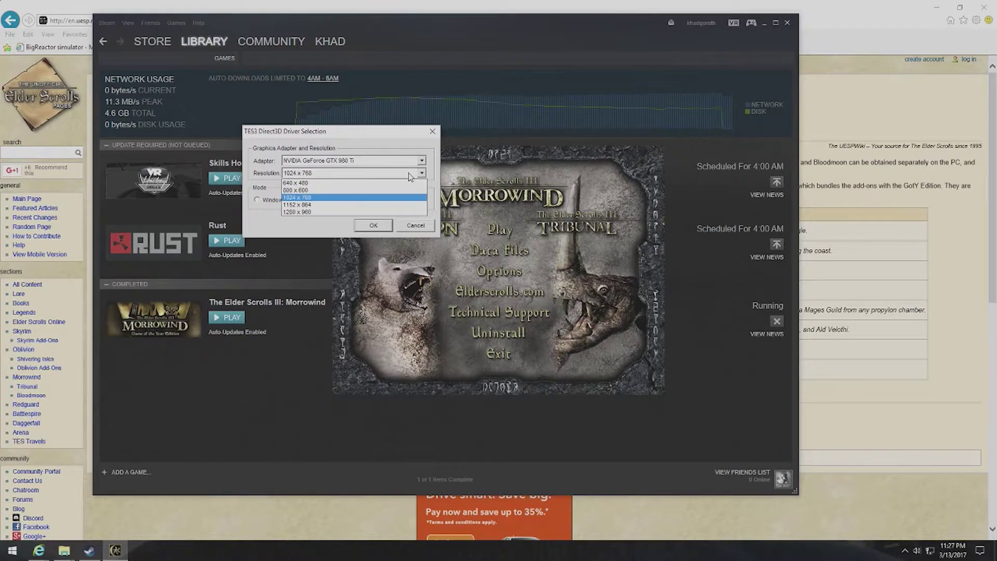
{"action": "left_click", "coordinate": [411, 177]}
{"action": "left_click", "coordinate": [399, 229]}
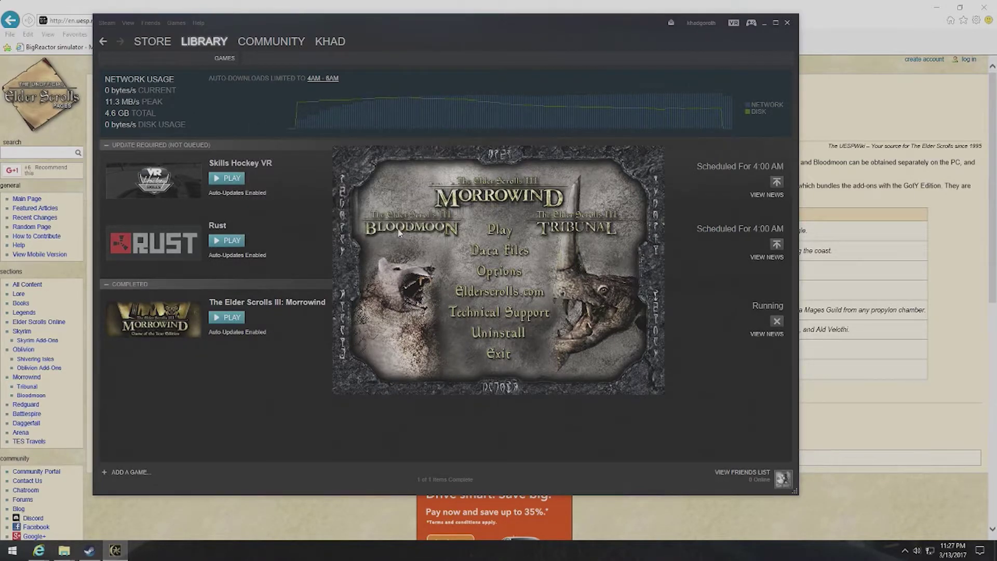
{"action": "left_click", "coordinate": [489, 353]}
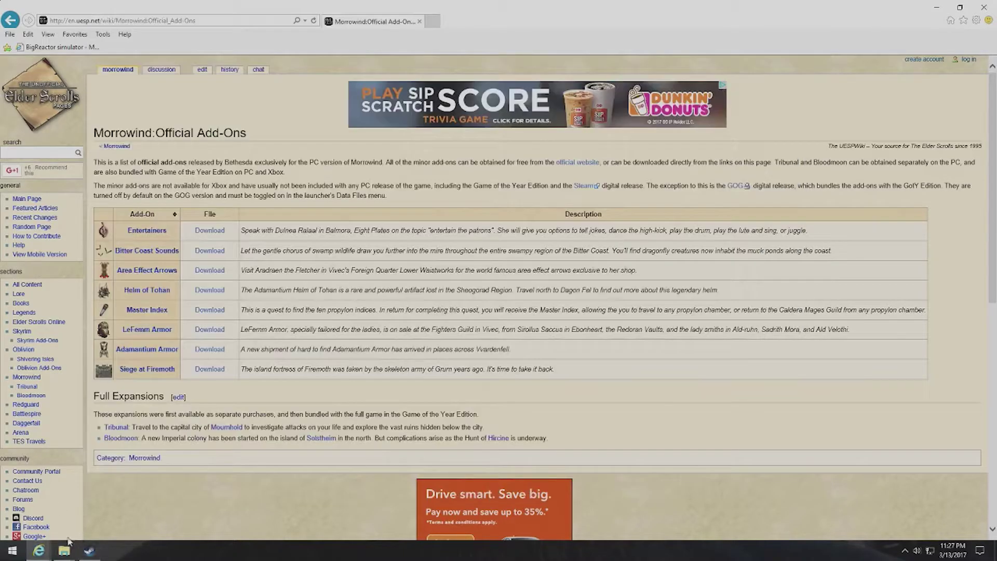
Open a new File Explorer window on This PC and reposition it over the browser page
{"action": "mouse_move", "coordinate": [63, 554]}
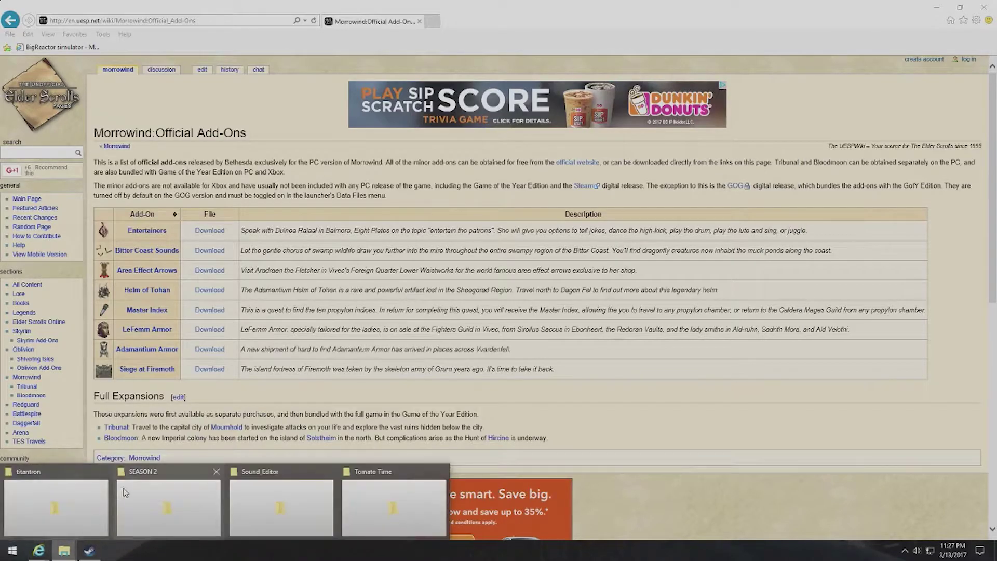
{"action": "key", "text": "super"}
{"action": "key", "text": "Escape"}
{"action": "key", "text": "super+e"}
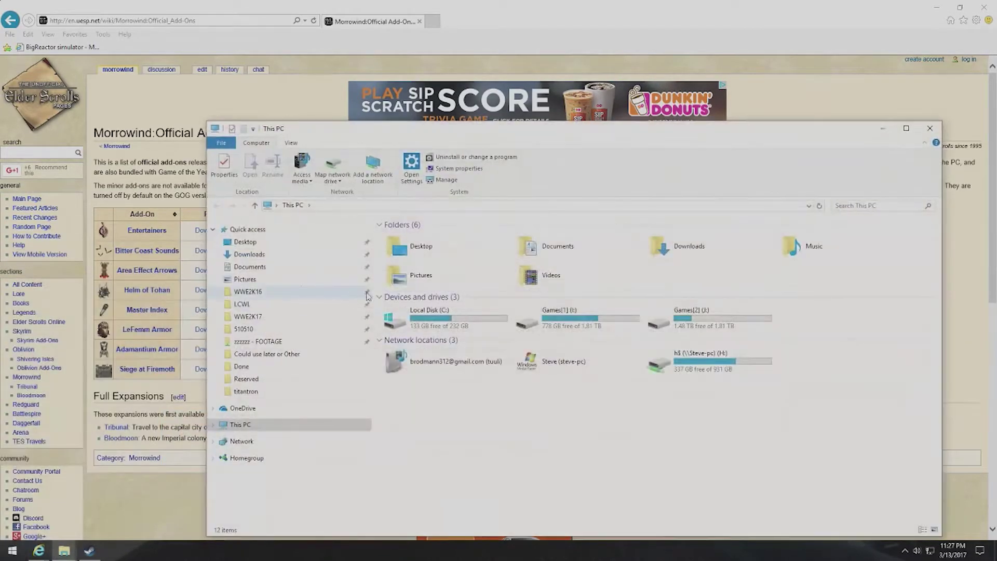
{"action": "key", "text": "alt+F4"}
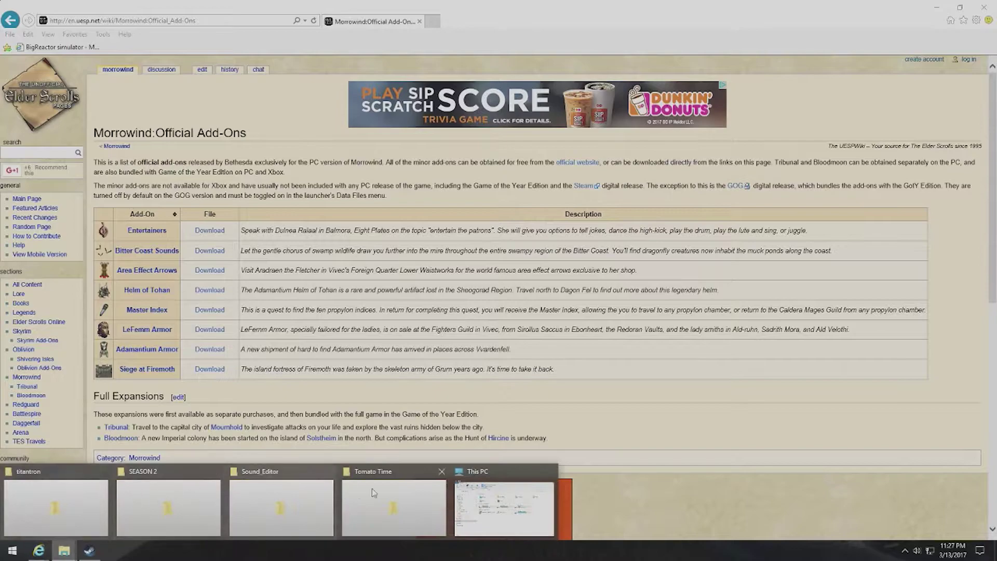
{"action": "left_click", "coordinate": [493, 506]}
{"action": "left_click_drag", "start_coordinate": [514, 133], "coordinate": [374, 48]}
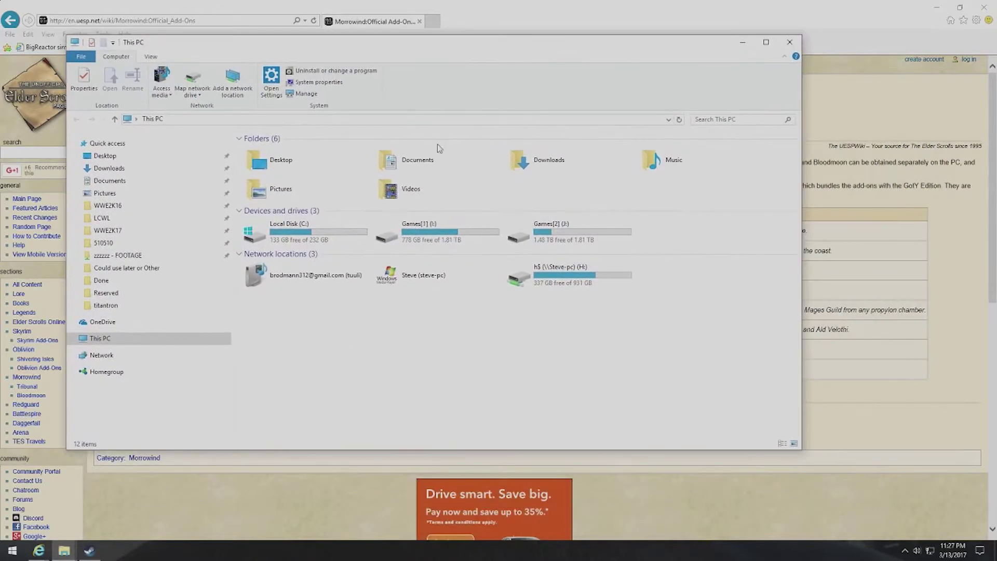
Open the Games[1] (I:) drive from This PC
{"action": "double_click", "coordinate": [351, 238]}
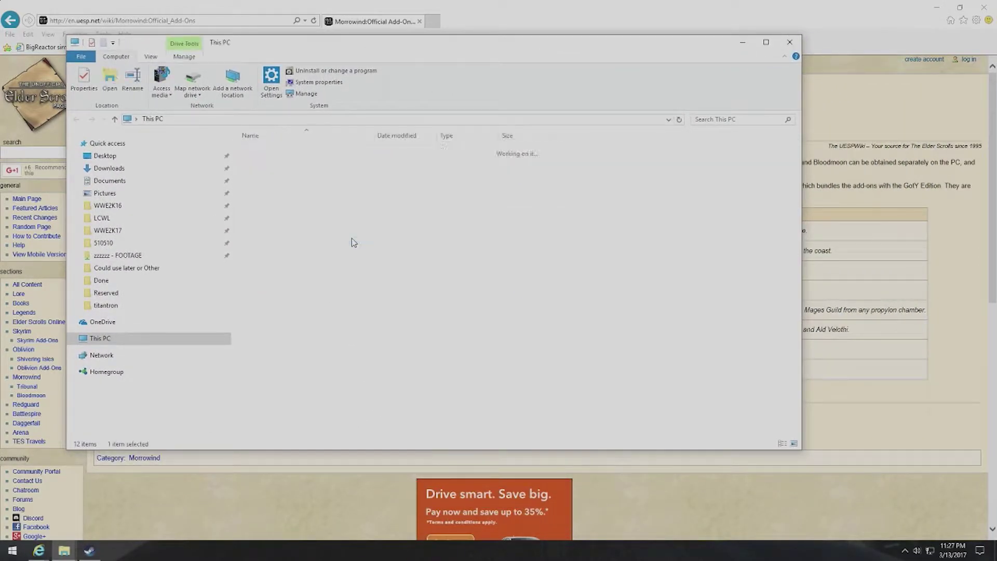
{"action": "key", "text": "alt+Left"}
{"action": "double_click", "coordinate": [445, 246]}
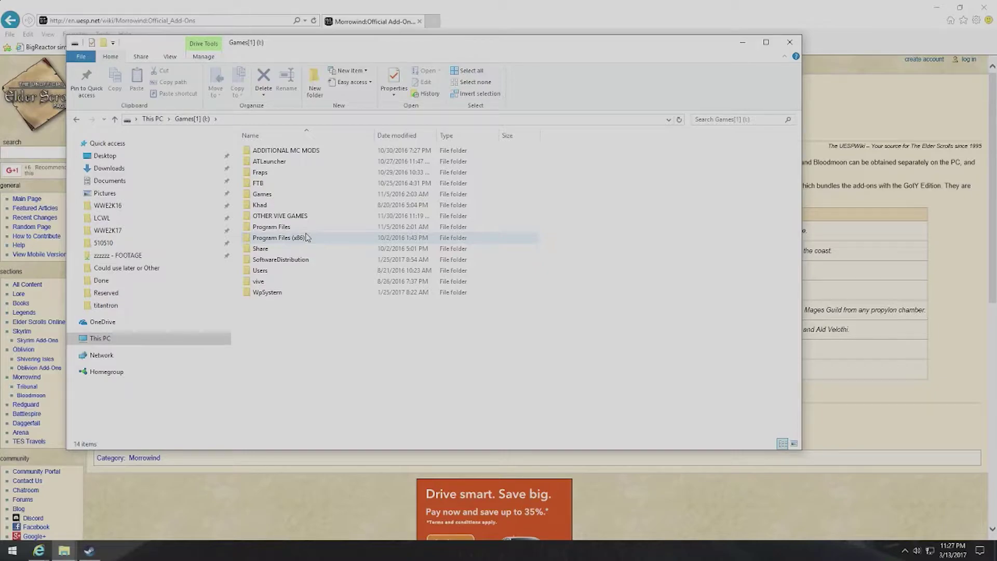
Look inside the Program Files and Program Files (x86) folders on the Games[1] drive and return to the drive's root
{"action": "mouse_move", "coordinate": [306, 237]}
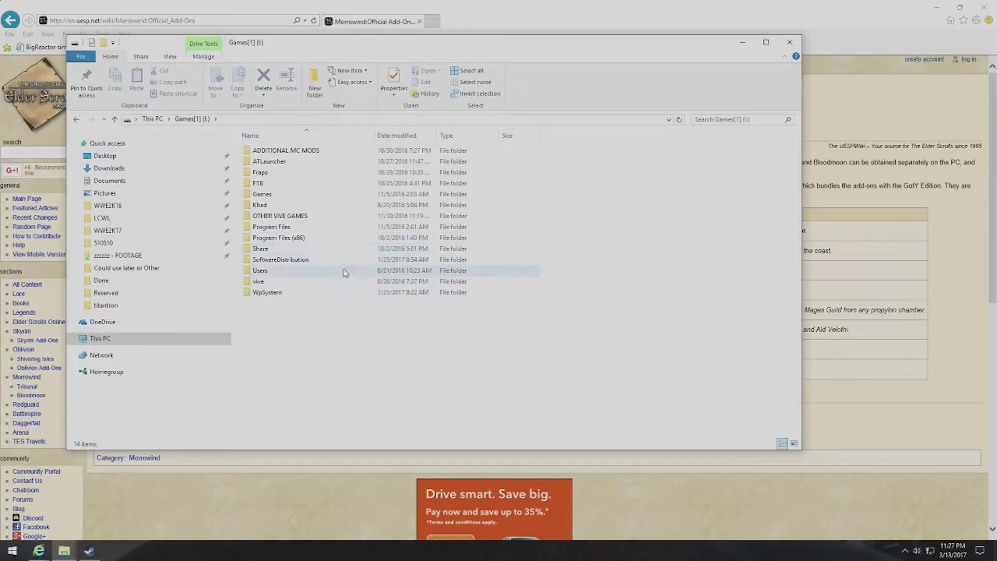
{"action": "double_click", "coordinate": [322, 227]}
{"action": "key", "text": "BackSpace"}
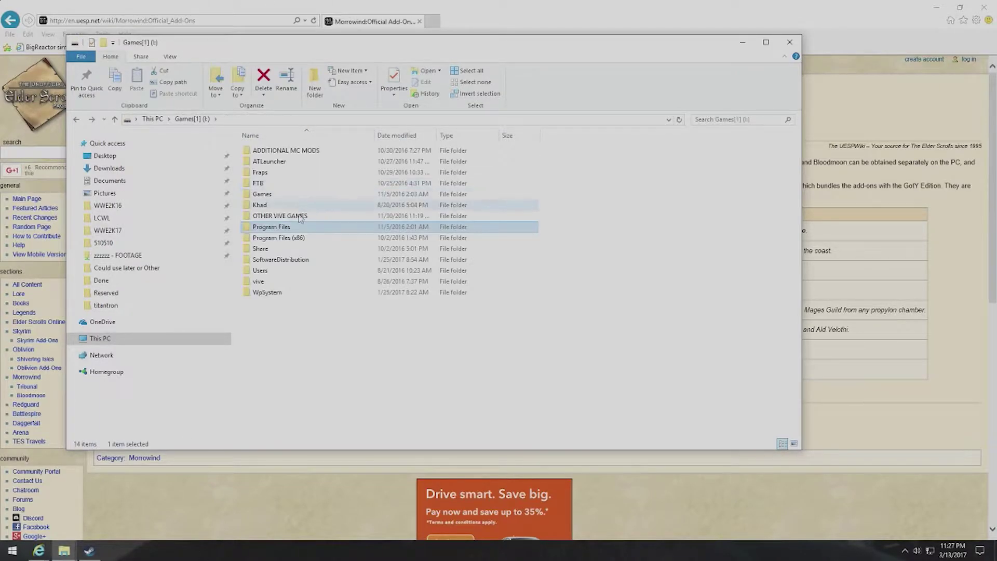
{"action": "double_click", "coordinate": [291, 237]}
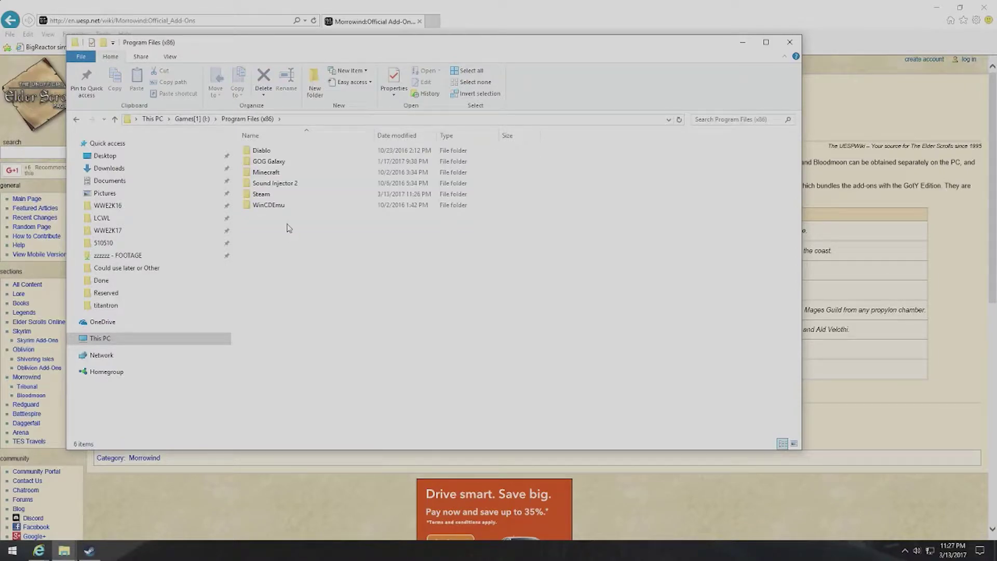
{"action": "key", "text": "BackSpace"}
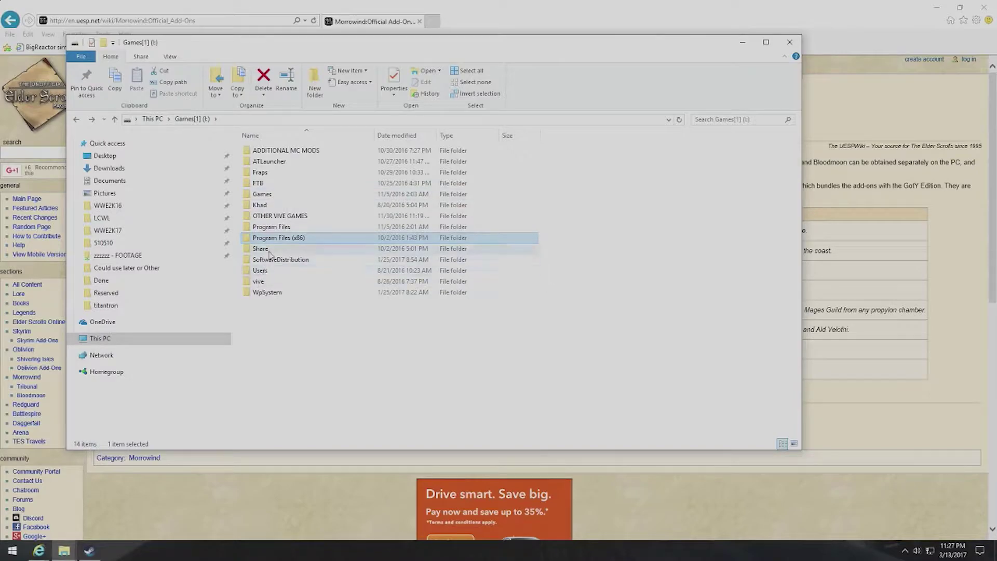
{"action": "left_click", "coordinate": [202, 120]}
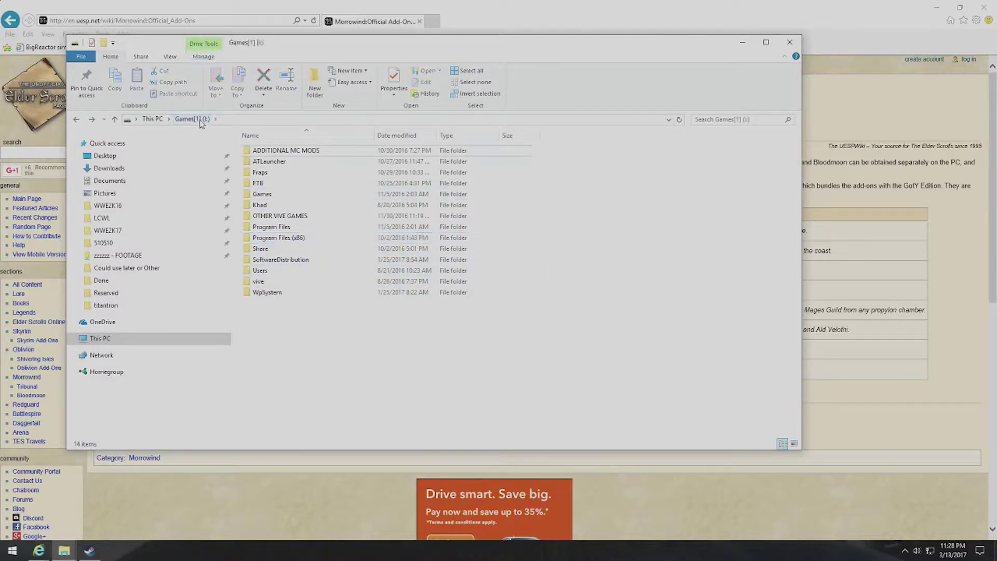
Open the steamapps folder inside Steam under Program Files (x86) on the Games[1] drive
{"action": "double_click", "coordinate": [262, 237]}
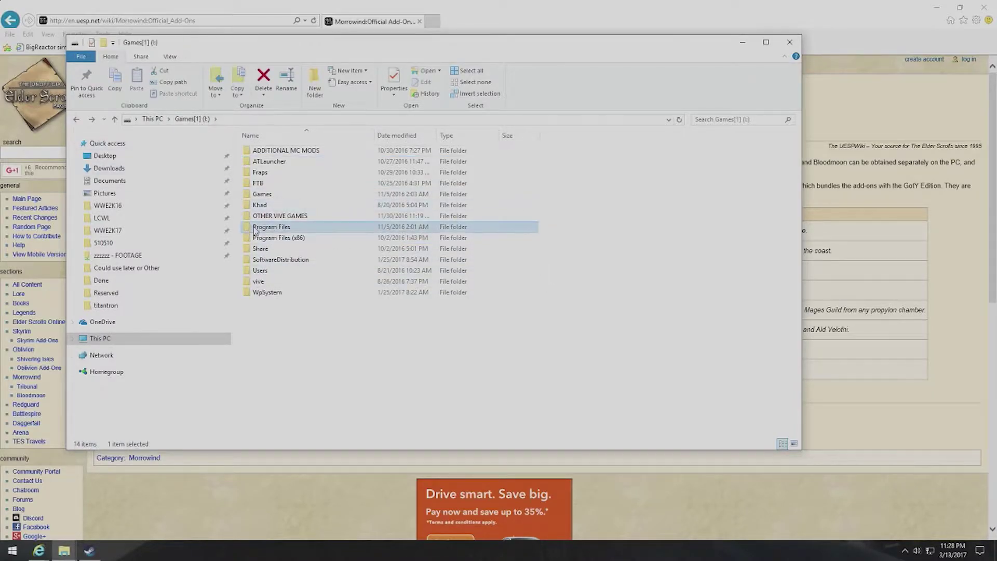
{"action": "key", "text": "BackSpace"}
{"action": "double_click", "coordinate": [261, 241]}
{"action": "double_click", "coordinate": [262, 195]}
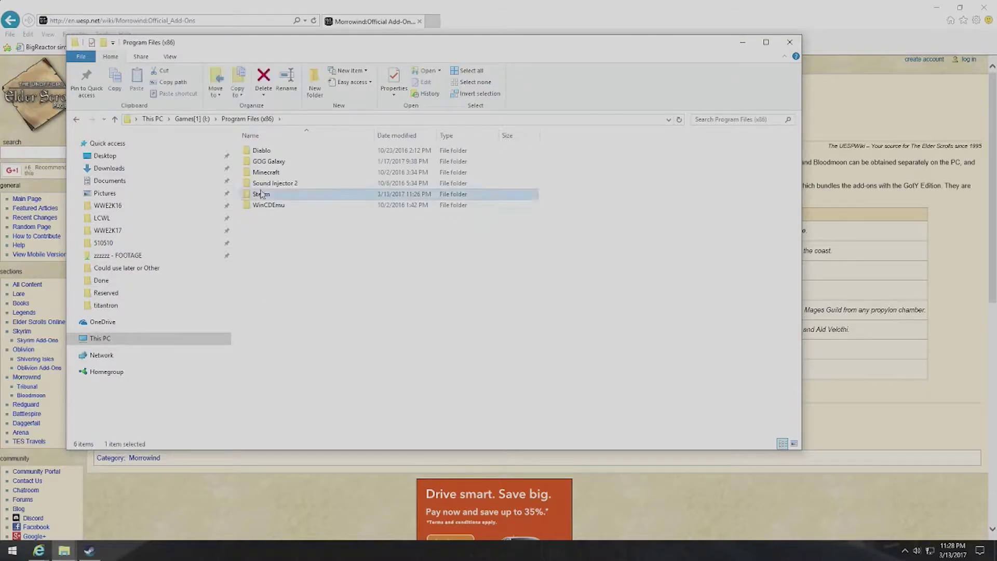
{"action": "double_click", "coordinate": [300, 347]}
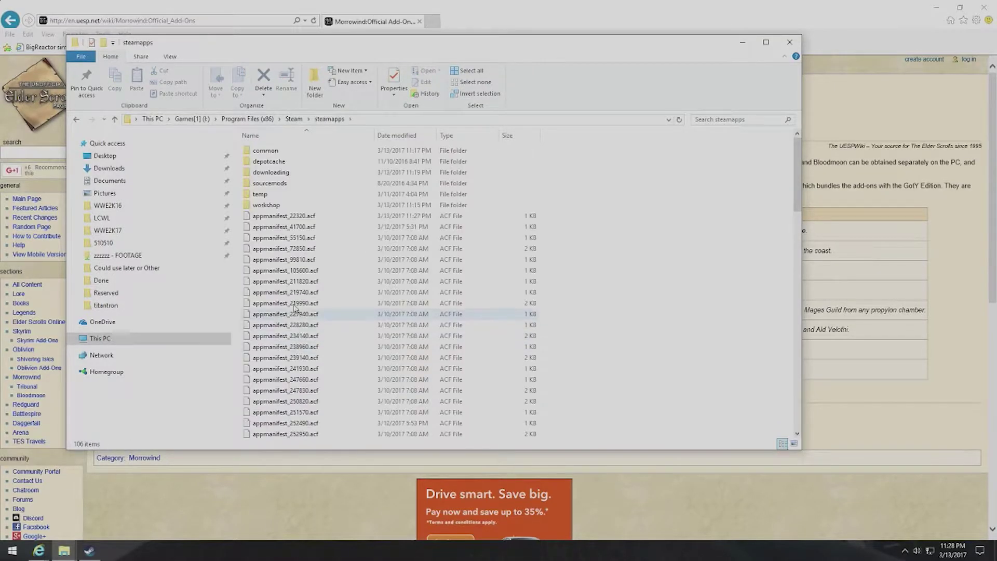
Check the sourcemods folder and return to steamapps
{"action": "left_click", "coordinate": [265, 185]}
{"action": "double_click", "coordinate": [266, 186]}
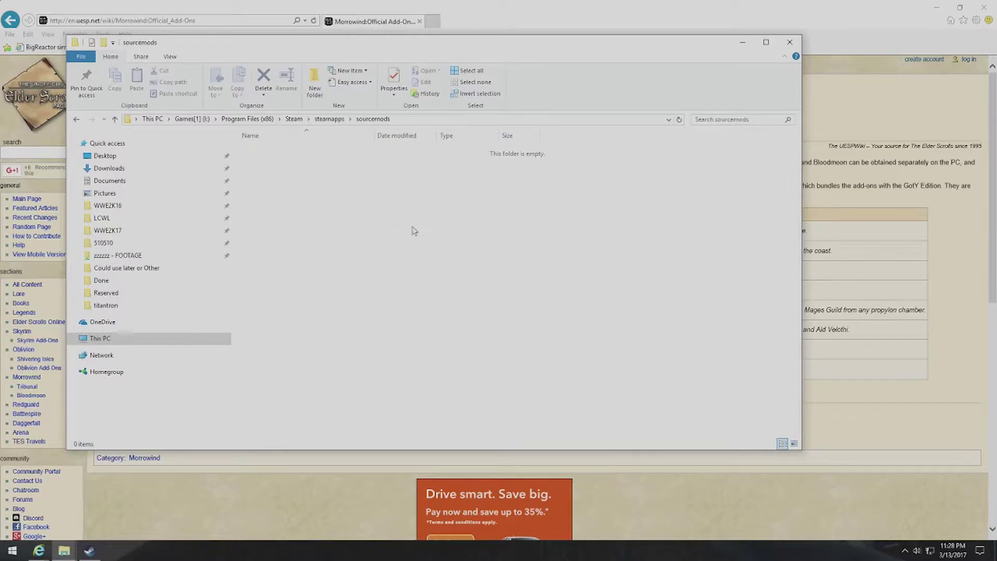
{"action": "key", "text": "BackSpace"}
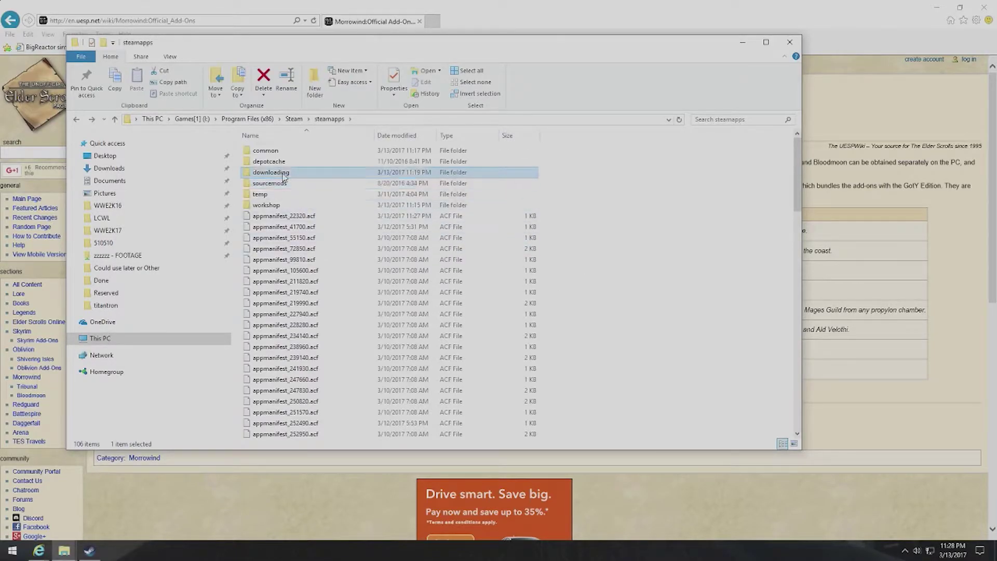
Find the Morrowind folder among the installed games in steamapps' common folder and open it
{"action": "double_click", "coordinate": [283, 151]}
{"action": "scroll", "coordinate": [306, 405], "scroll_direction": "down", "scroll_amount": 12}
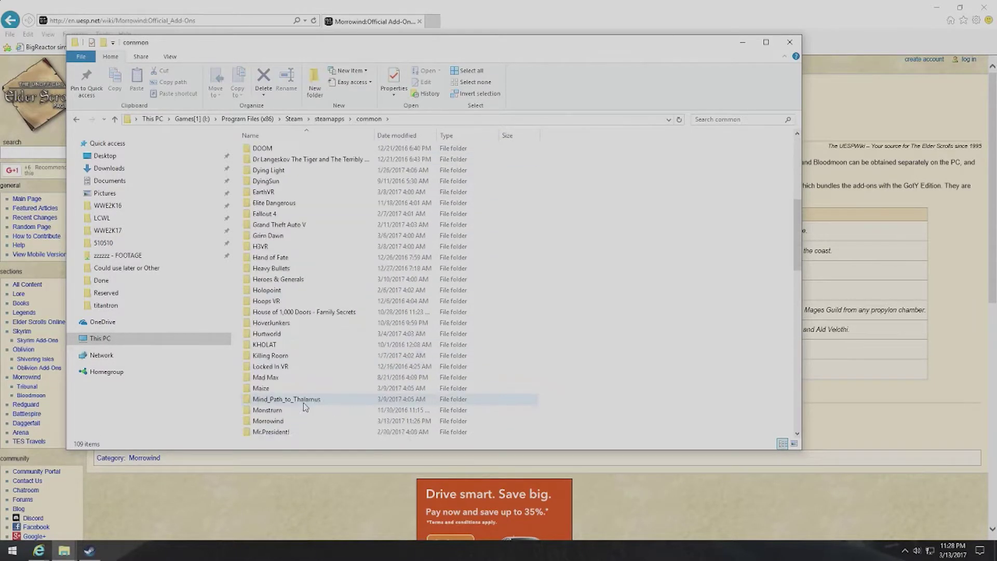
{"action": "key", "text": "e"}
{"action": "scroll", "coordinate": [303, 306], "scroll_direction": "up", "scroll_amount": 1}
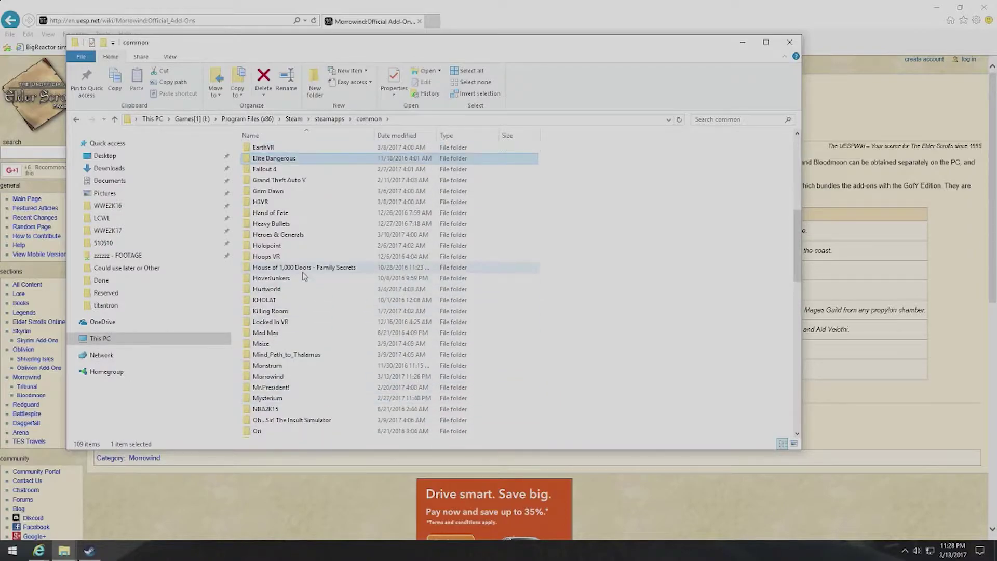
{"action": "scroll", "coordinate": [333, 311], "scroll_direction": "down", "scroll_amount": 12}
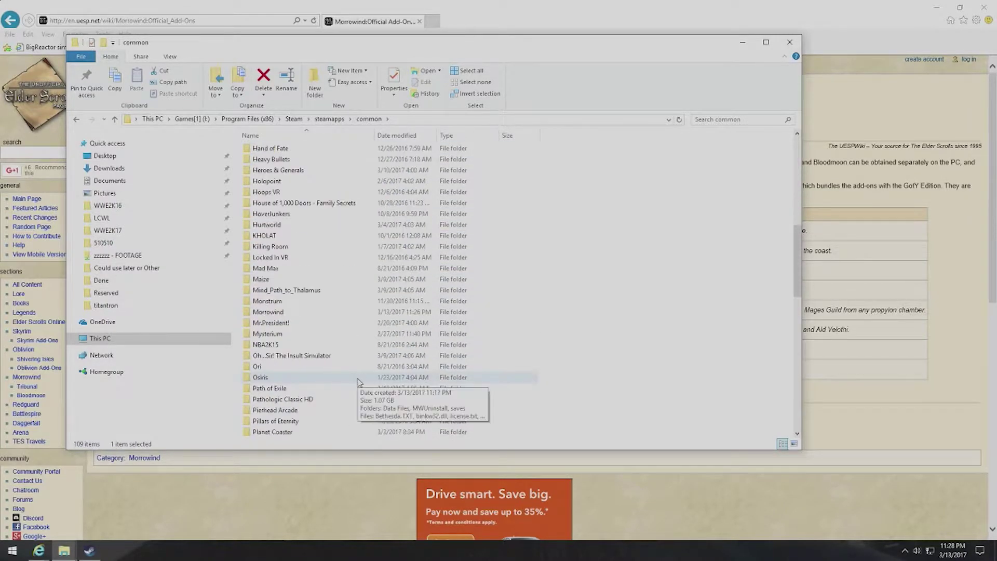
{"action": "key", "text": "t"}
{"action": "scroll", "coordinate": [343, 364], "scroll_direction": "down", "scroll_amount": 5}
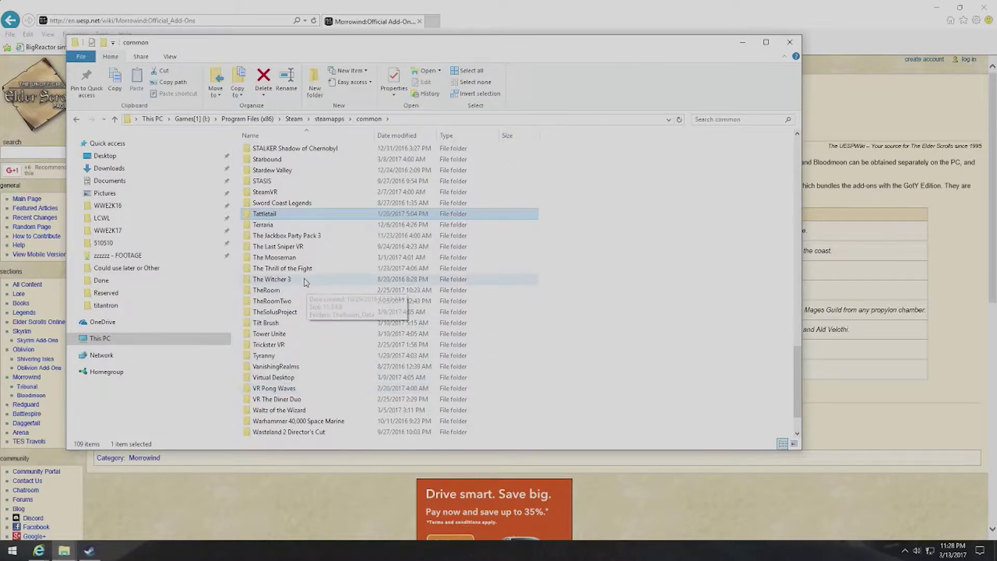
{"action": "scroll", "coordinate": [319, 283], "scroll_direction": "down", "scroll_amount": 2}
{"action": "scroll", "coordinate": [623, 330], "scroll_direction": "up", "scroll_amount": 6}
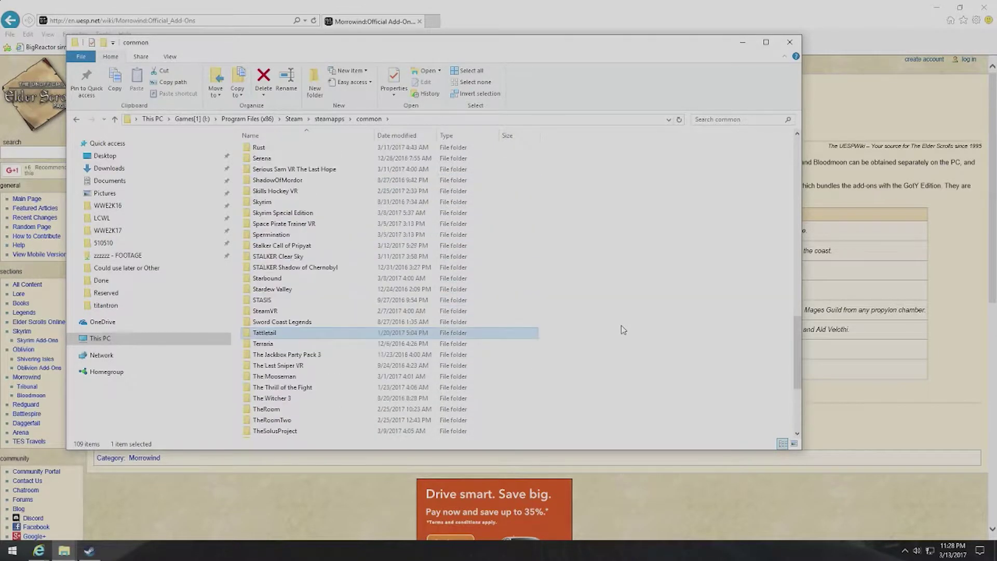
{"action": "scroll", "coordinate": [621, 333], "scroll_direction": "down", "scroll_amount": 6}
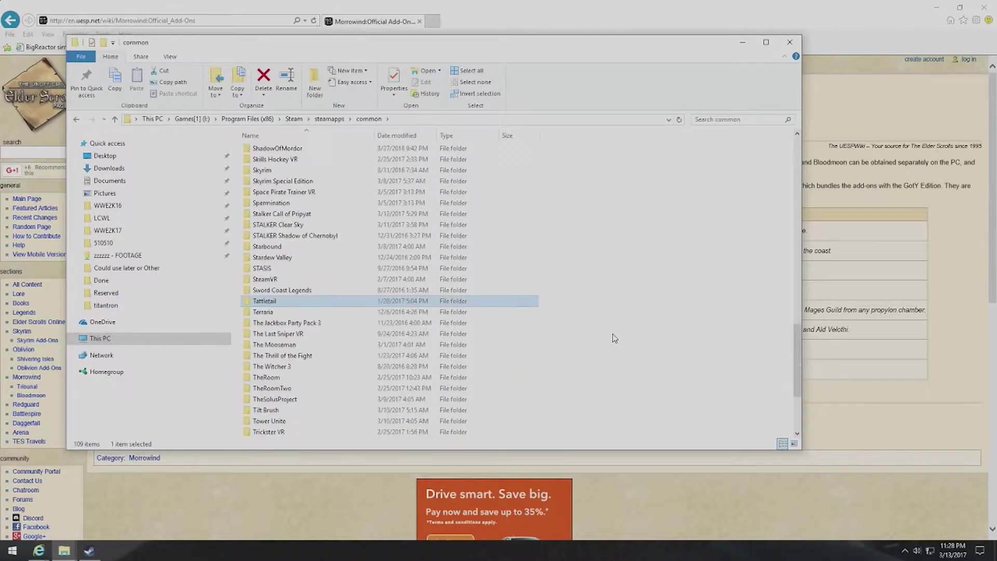
{"action": "scroll", "coordinate": [618, 335], "scroll_direction": "up", "scroll_amount": 11}
{"action": "scroll", "coordinate": [615, 339], "scroll_direction": "up", "scroll_amount": 1}
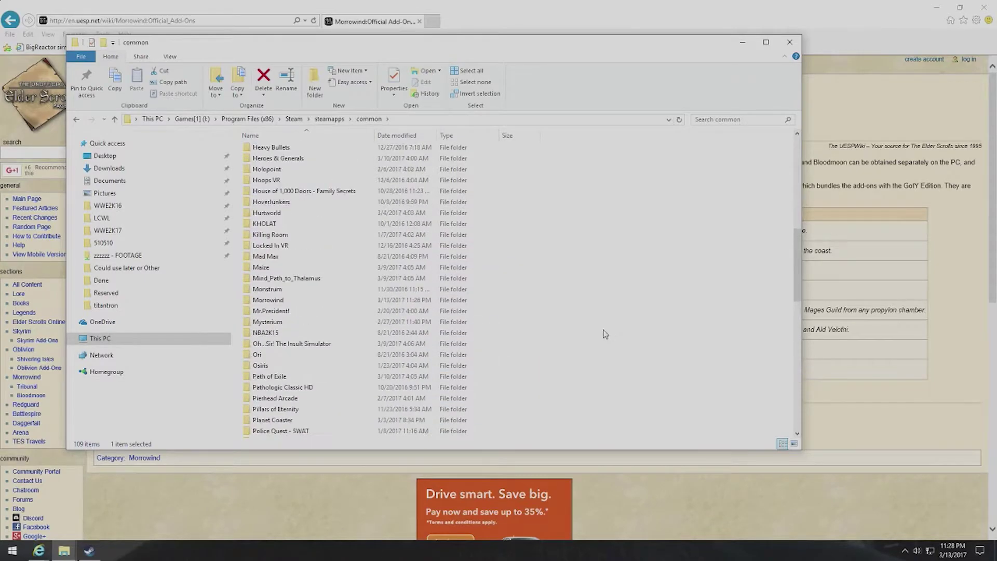
{"action": "double_click", "coordinate": [252, 229]}
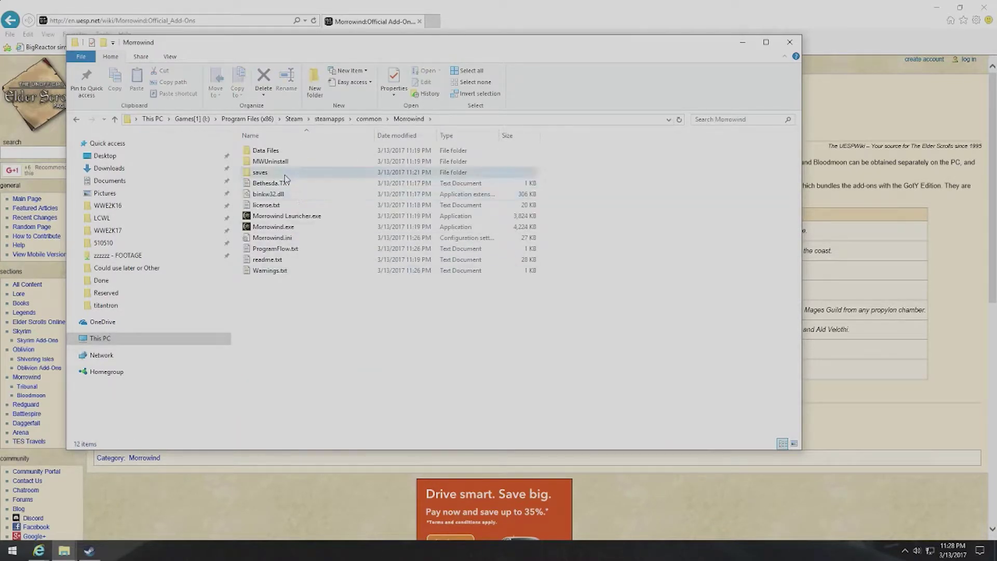
Delete all files in Morrowind's saves folder and return to the Morrowind folder
{"action": "double_click", "coordinate": [260, 172]}
{"action": "left_click_drag", "start_coordinate": [402, 282], "coordinate": [235, 145]}
{"action": "left_click", "coordinate": [381, 246]}
{"action": "left_click_drag", "start_coordinate": [381, 246], "coordinate": [235, 136]}
{"action": "key", "text": "Delete"}
{"action": "key", "text": "alt+Up"}
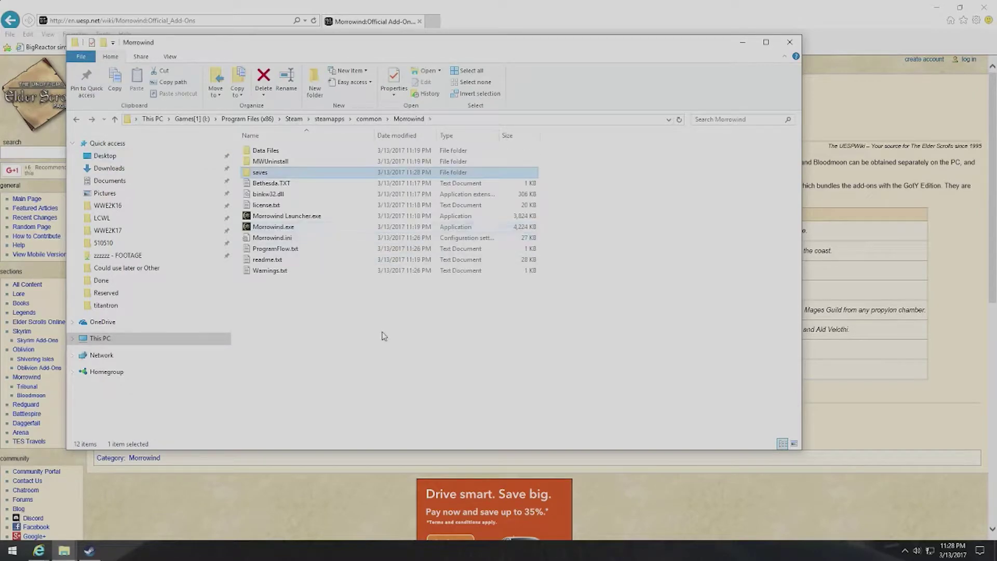
Open Morrowind's Data Files folder, leave it open and switch back to the Official Add-Ons page in Internet Explorer
{"action": "double_click", "coordinate": [259, 150]}
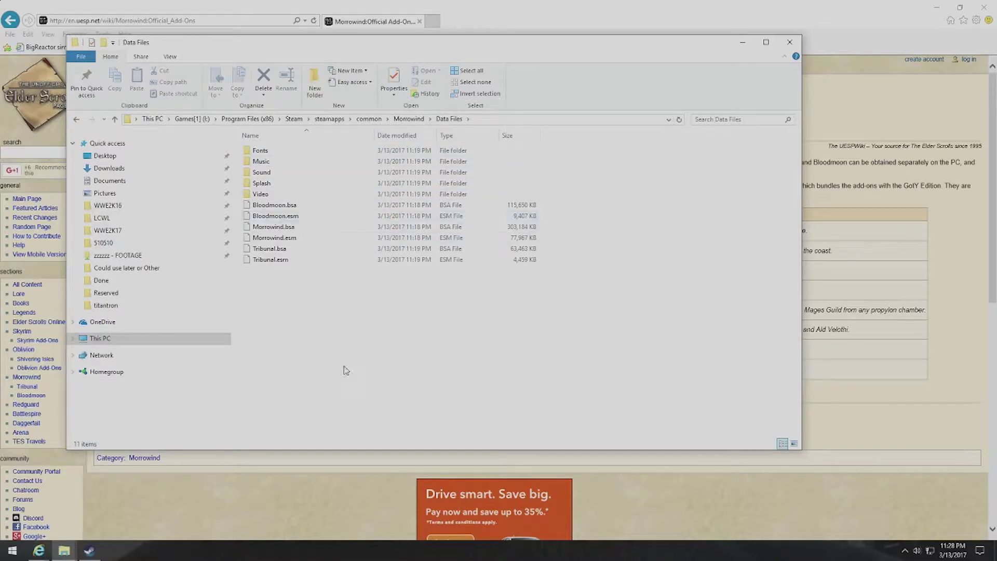
{"action": "left_click", "coordinate": [843, 308]}
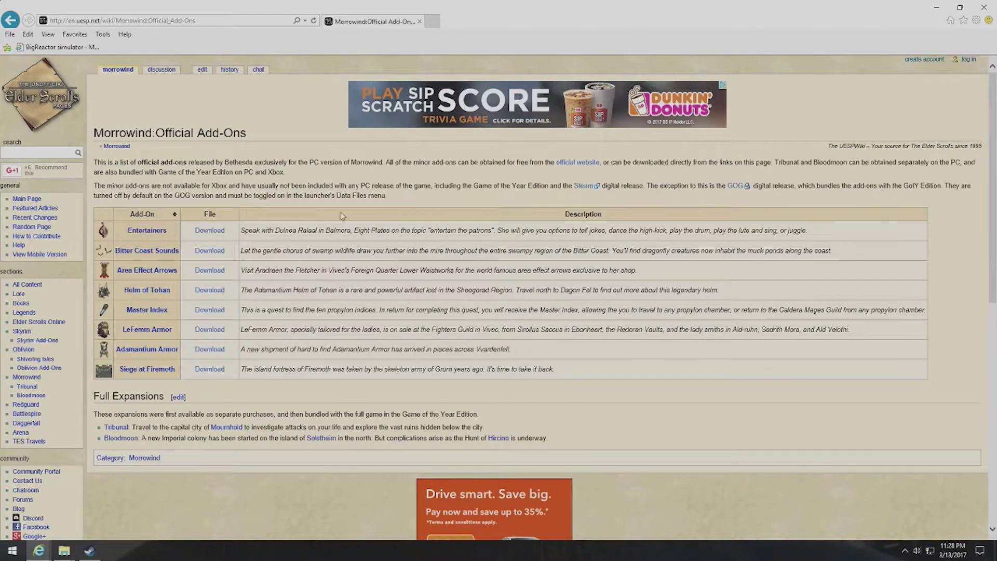
{"action": "left_click", "coordinate": [89, 551]}
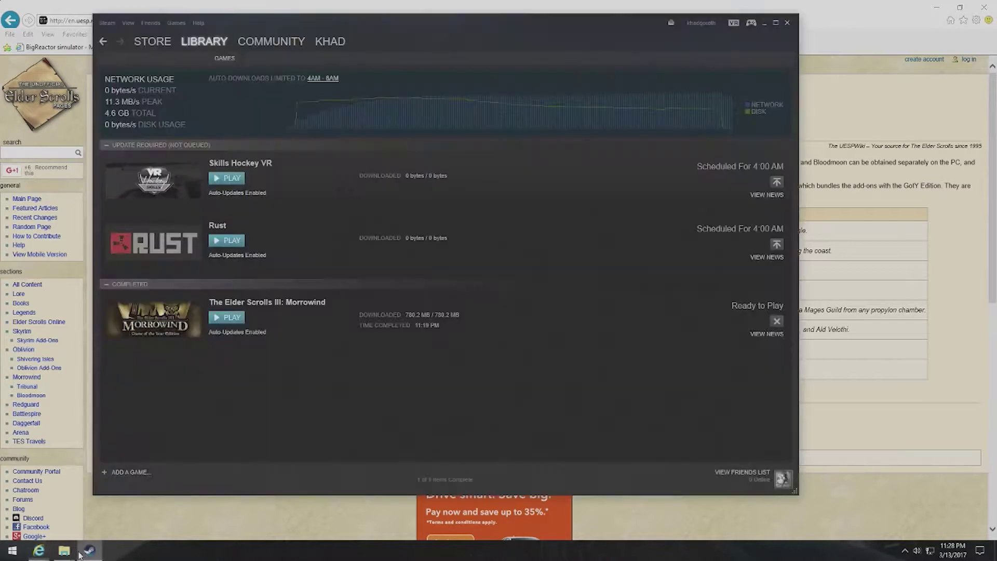
{"action": "left_click", "coordinate": [201, 519]}
Download and save the Entertainers, Bitter Coast Sounds, Area Effect Arrows and Helm of Tohan add-ons
{"action": "left_click", "coordinate": [210, 230]}
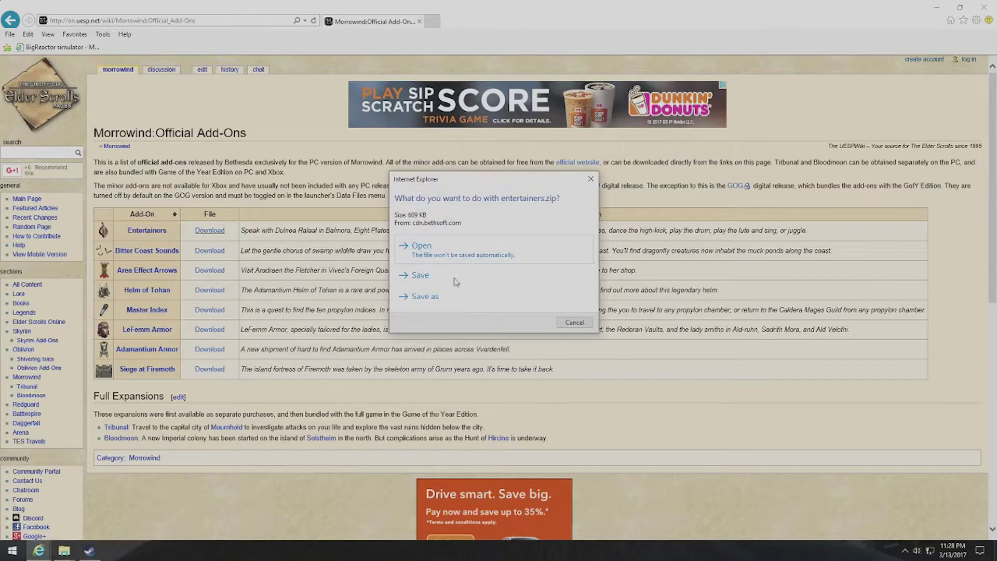
{"action": "left_click", "coordinate": [432, 276]}
{"action": "left_click", "coordinate": [210, 250]}
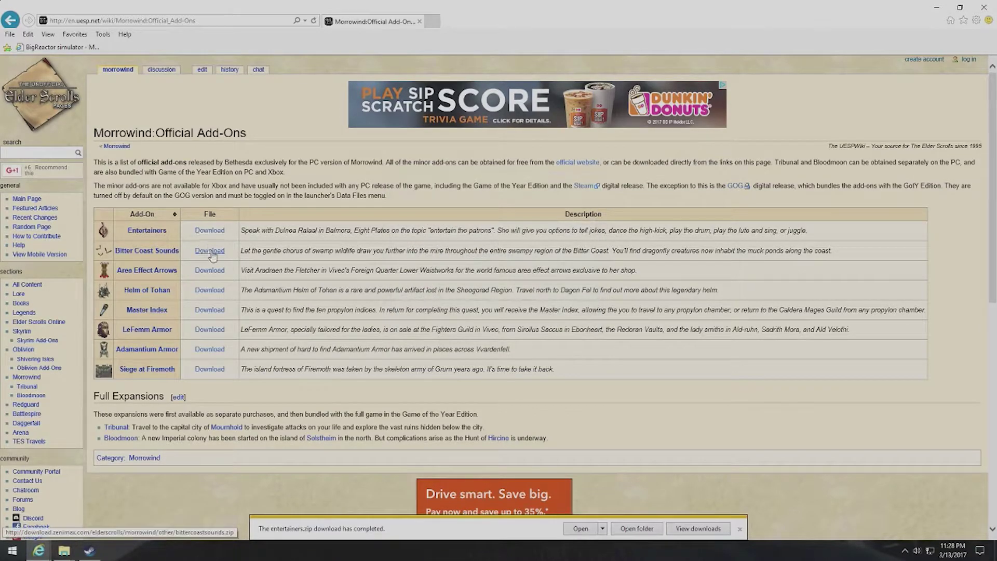
{"action": "left_click", "coordinate": [415, 275]}
{"action": "left_click", "coordinate": [209, 270]}
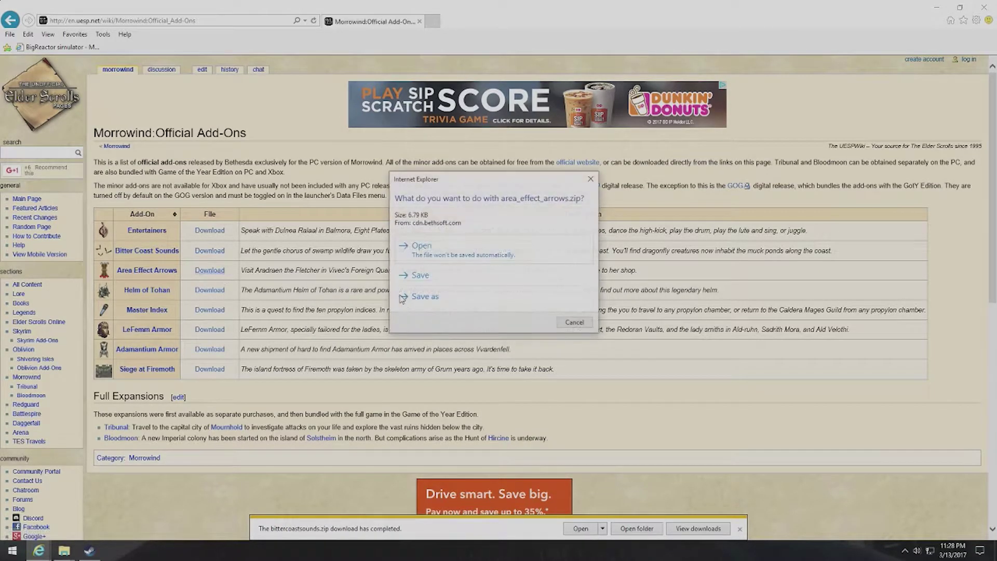
{"action": "left_click", "coordinate": [468, 274]}
{"action": "left_click", "coordinate": [219, 293]}
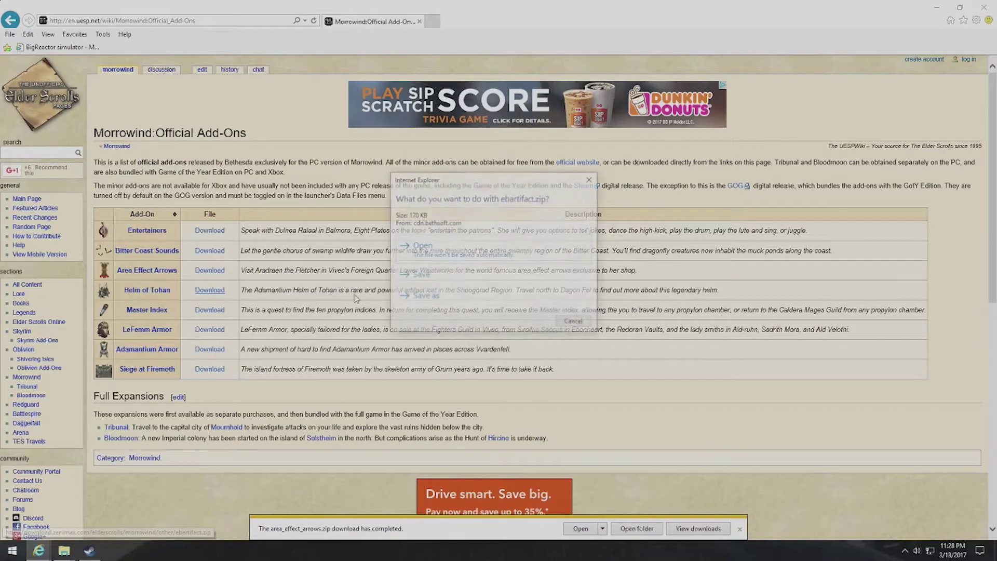
{"action": "left_click", "coordinate": [404, 282]}
Download and save the Master Index, LeFemm Armor, Adamantium Armor and Siege at Firemoth add-ons and open their download folder
{"action": "left_click", "coordinate": [225, 311]}
{"action": "left_click", "coordinate": [429, 277]}
{"action": "left_click", "coordinate": [209, 329]}
{"action": "left_click", "coordinate": [422, 276]}
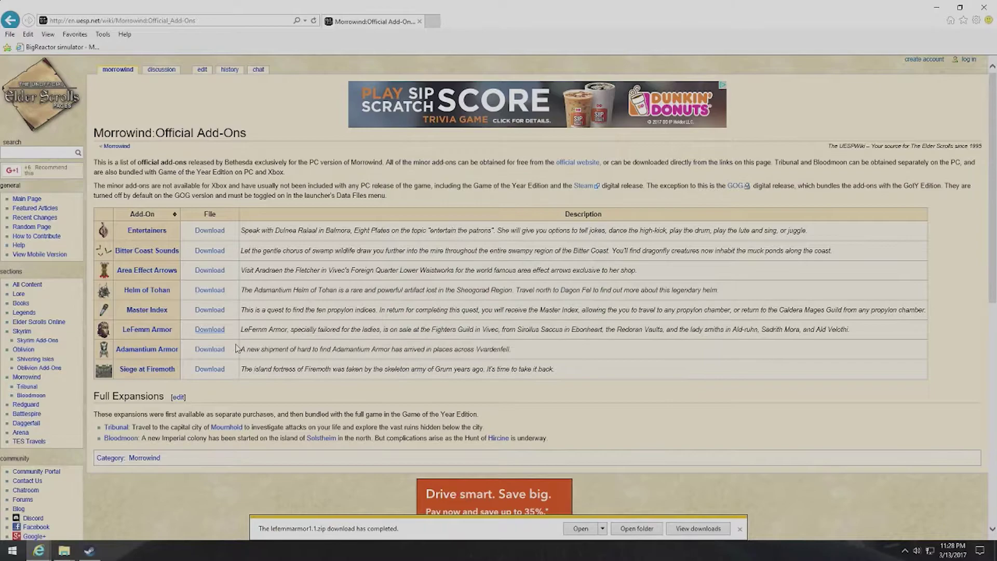
{"action": "left_click", "coordinate": [210, 349]}
{"action": "left_click", "coordinate": [448, 283]}
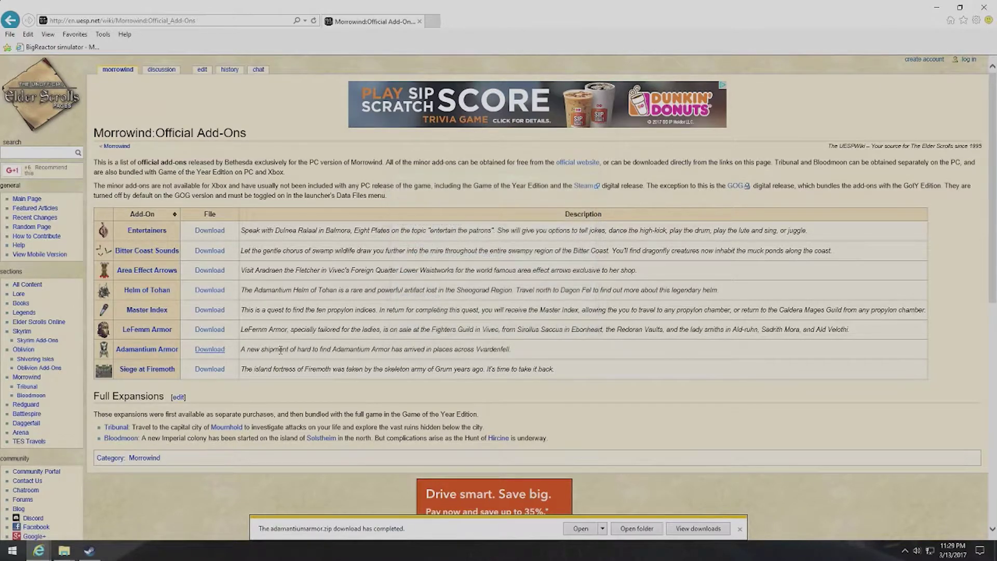
{"action": "left_click", "coordinate": [220, 370]}
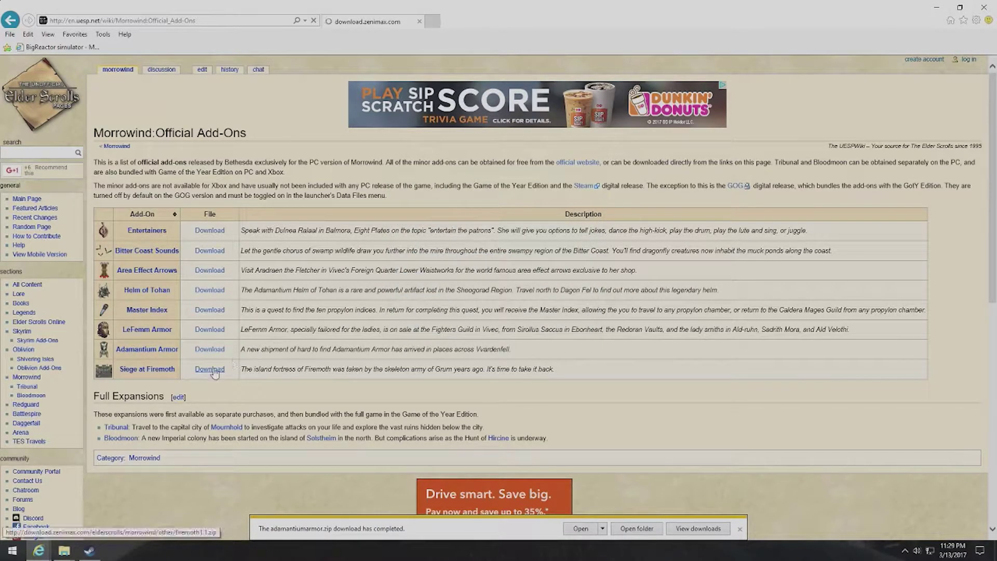
{"action": "left_click", "coordinate": [455, 273]}
{"action": "left_click", "coordinate": [625, 528]}
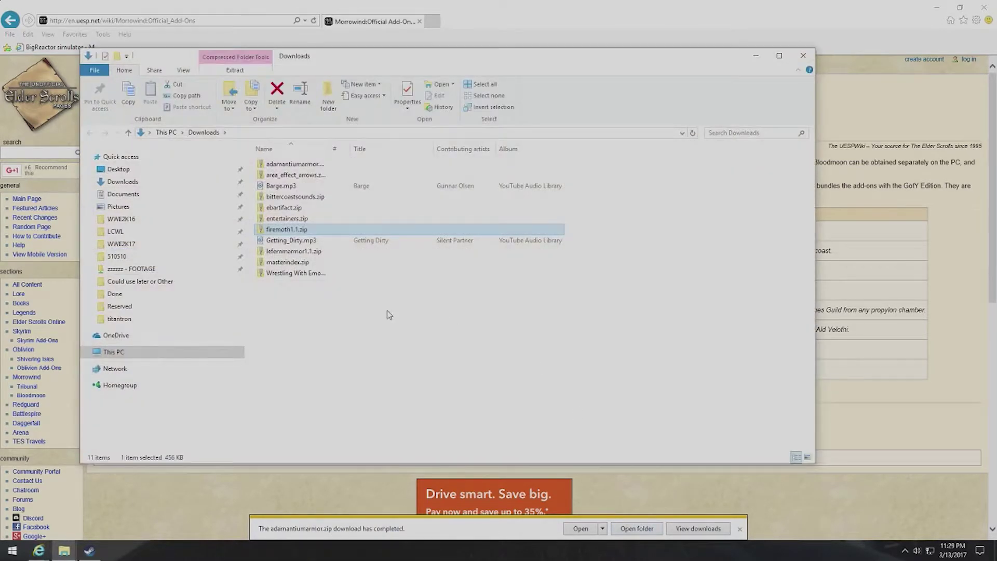
Play Getting_Dirty.mp3 from the Downloads folder in Groove Music and move the player window over the Downloads window
{"action": "left_click", "coordinate": [297, 241]}
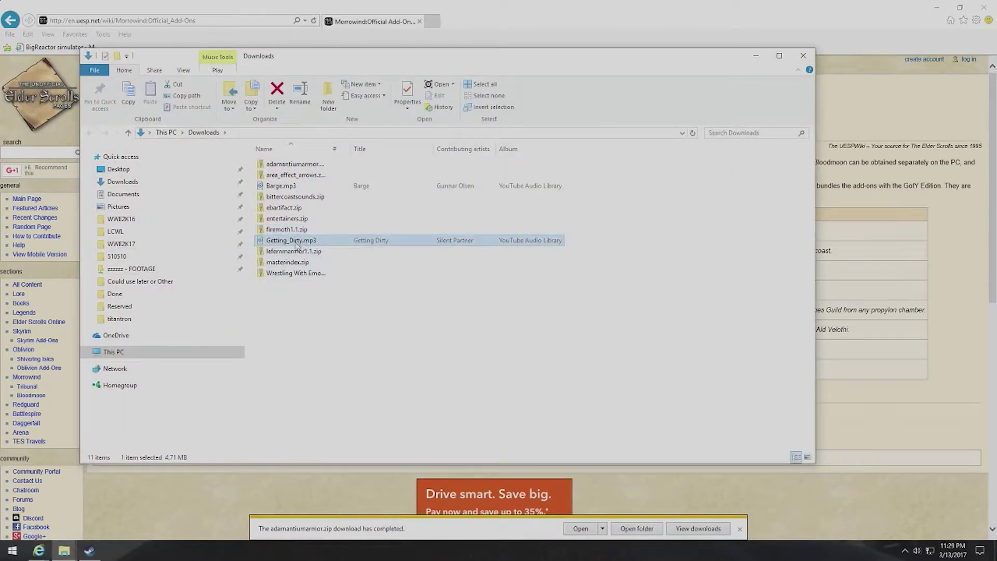
{"action": "double_click", "coordinate": [297, 242]}
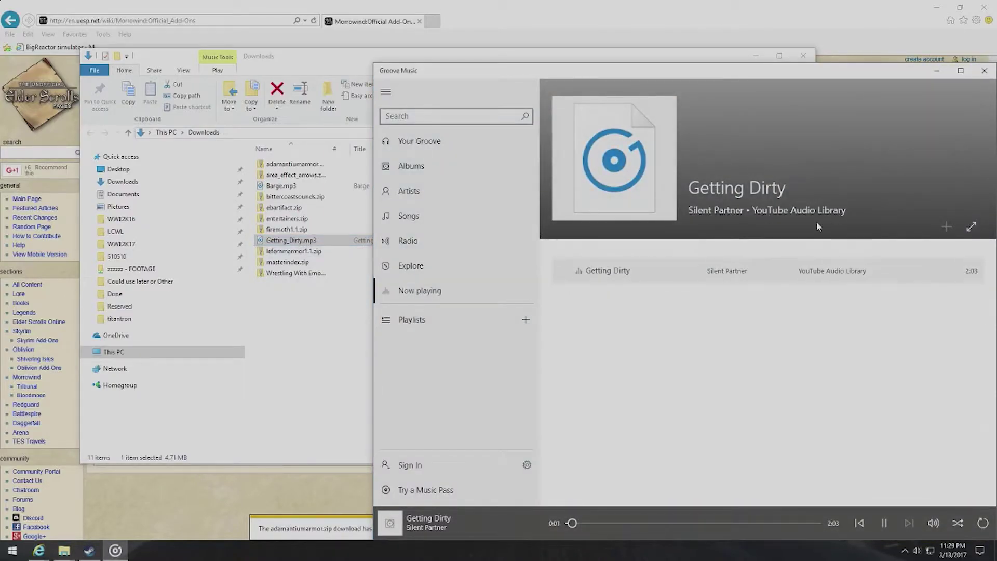
{"action": "left_click_drag", "start_coordinate": [812, 77], "coordinate": [595, 64]}
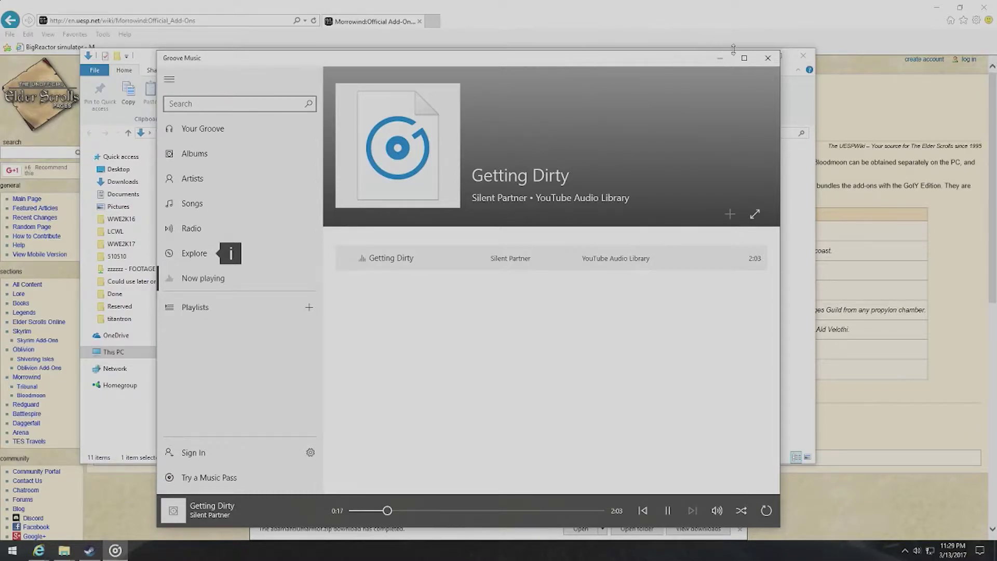
Close Groove Music, delete Getting_Dirty.mp3 from Downloads, and briefly play Barge.mp3 before closing the player again
{"action": "left_click", "coordinate": [769, 61]}
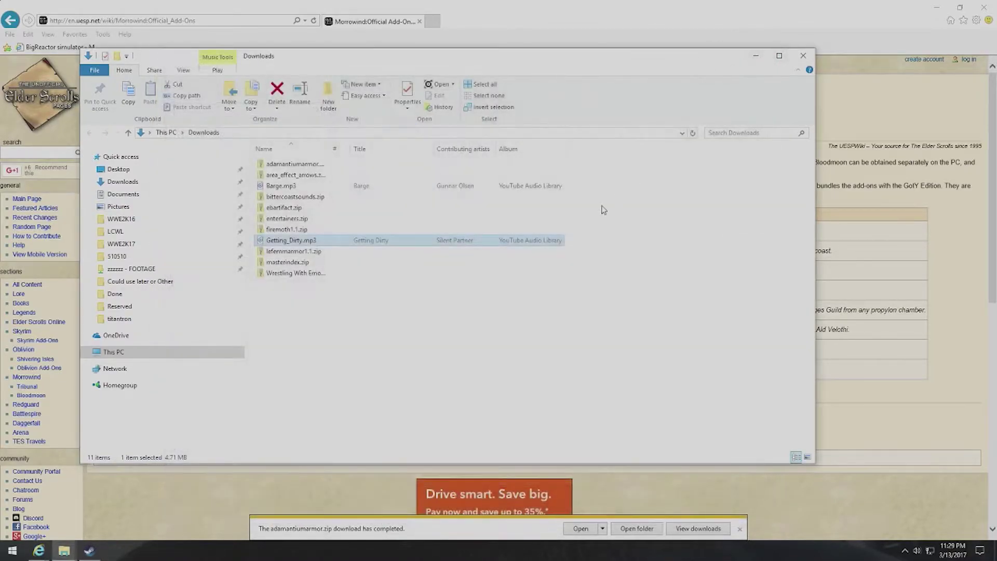
{"action": "left_click", "coordinate": [440, 232]}
{"action": "left_click", "coordinate": [442, 240]}
{"action": "double_click", "coordinate": [370, 186]}
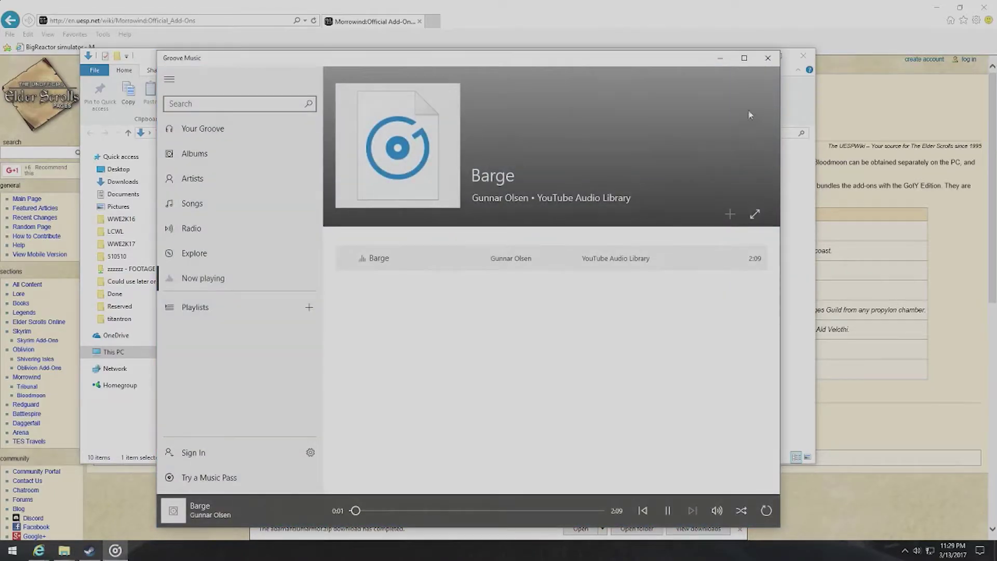
{"action": "left_click", "coordinate": [768, 58]}
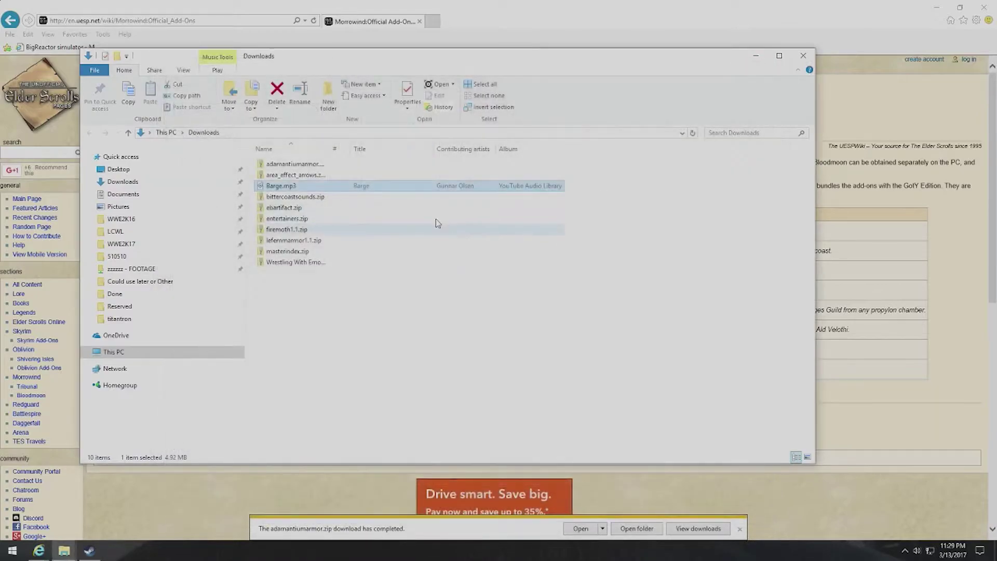
Delete Barge.mp3 and the "Wrestling With Emo..." archive from Downloads, keeping only the Morrowind add-on archives
{"action": "left_click_drag", "start_coordinate": [370, 318], "coordinate": [323, 151]}
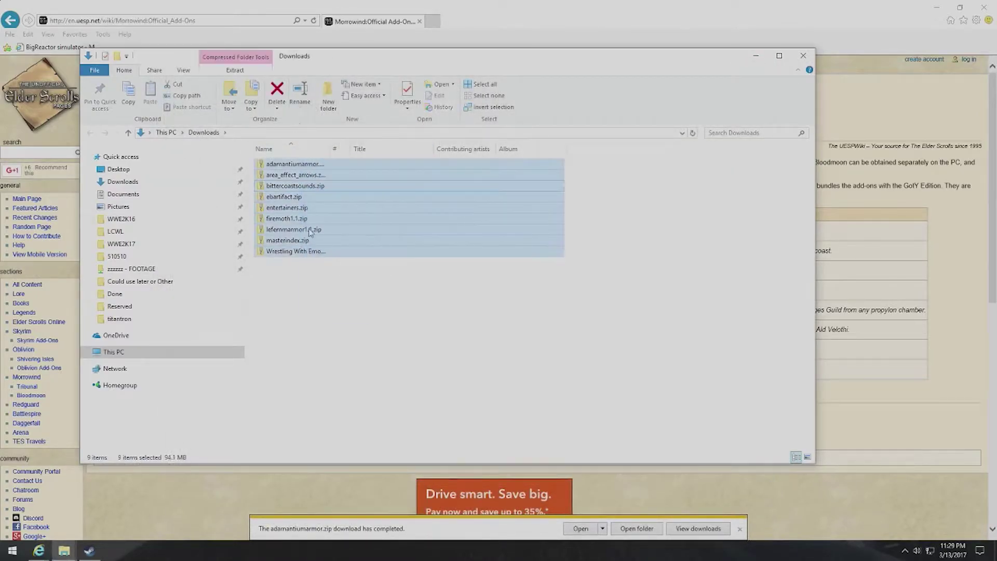
{"action": "left_click", "coordinate": [319, 275]}
{"action": "left_click", "coordinate": [314, 251]}
{"action": "key", "text": "Delete"}
{"action": "left_click", "coordinate": [297, 240]}
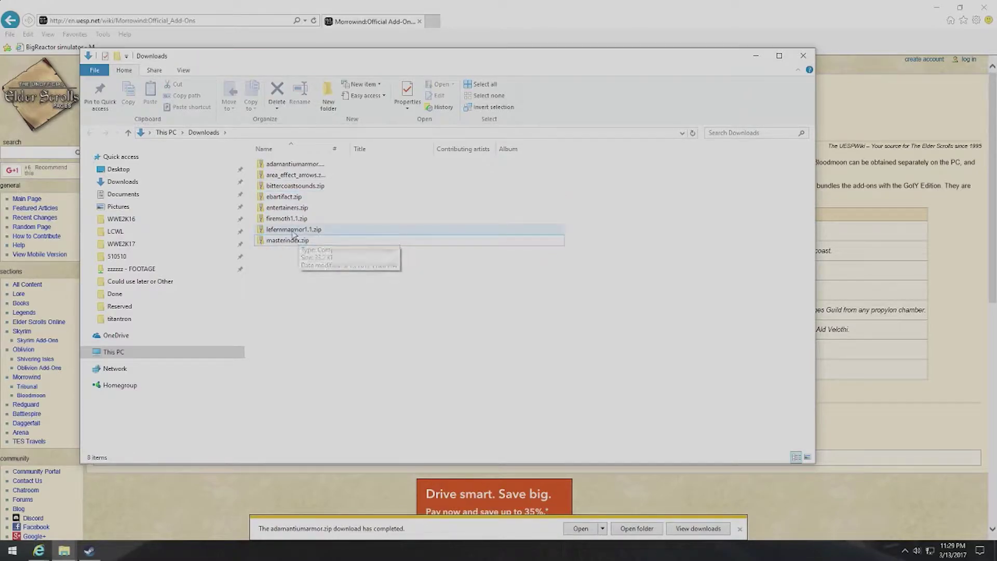
Check the add-on list on the Official Add-Ons page in Internet Explorer and return to the Downloads window
{"action": "key", "text": "alt+Tab"}
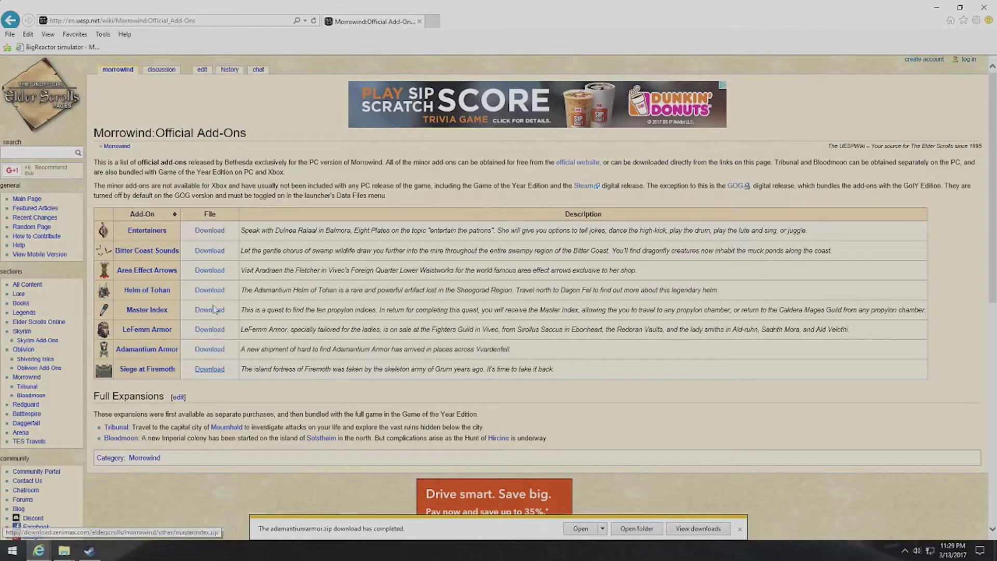
{"action": "mouse_move", "coordinate": [63, 551]}
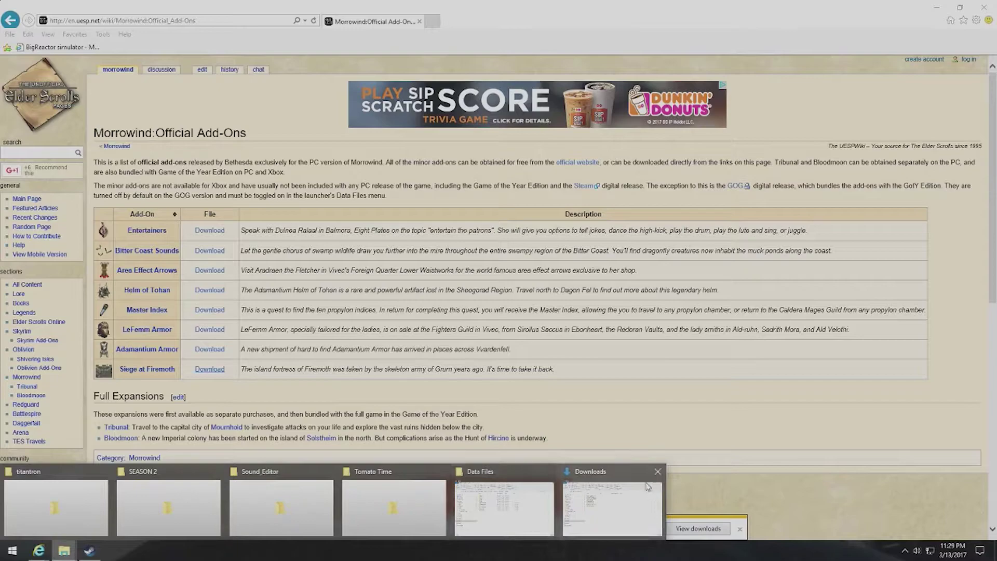
{"action": "left_click", "coordinate": [613, 499]}
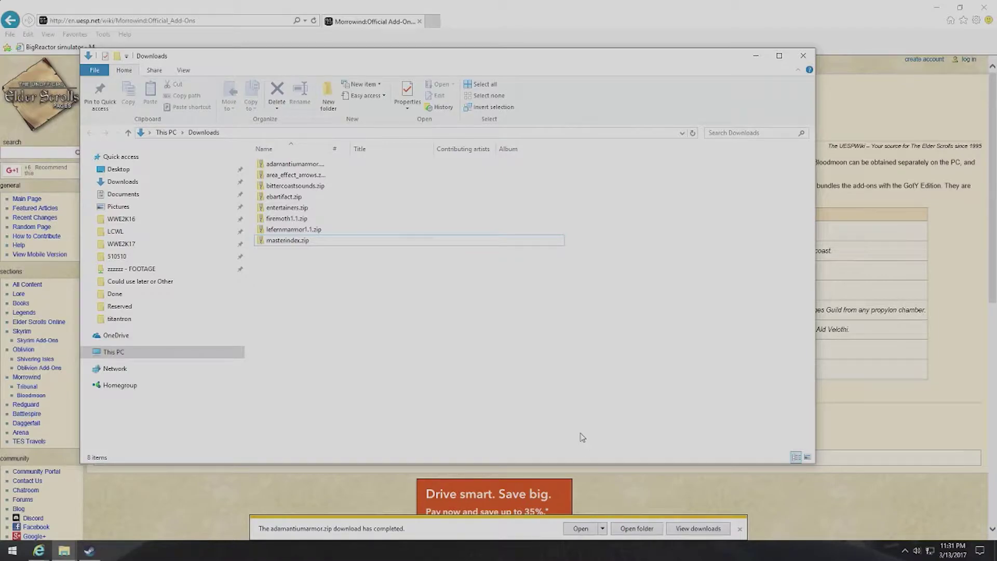
Try to extract all the add-on archives together, look into the extracted firemoth1.1 Data Files folder, and close its window
{"action": "left_click_drag", "start_coordinate": [482, 385], "coordinate": [317, 158]}
{"action": "right_click", "coordinate": [294, 242]}
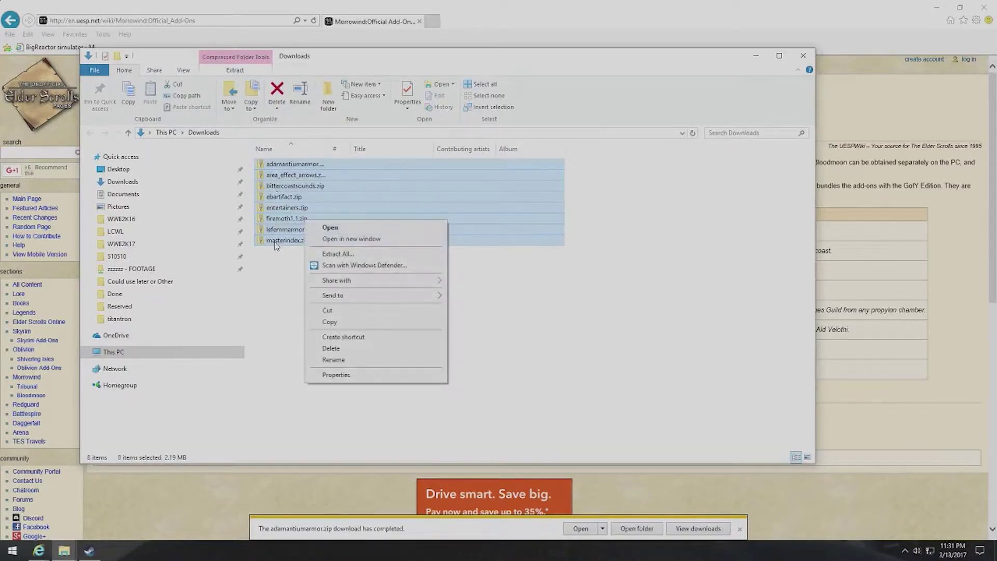
{"action": "left_click", "coordinate": [318, 254]}
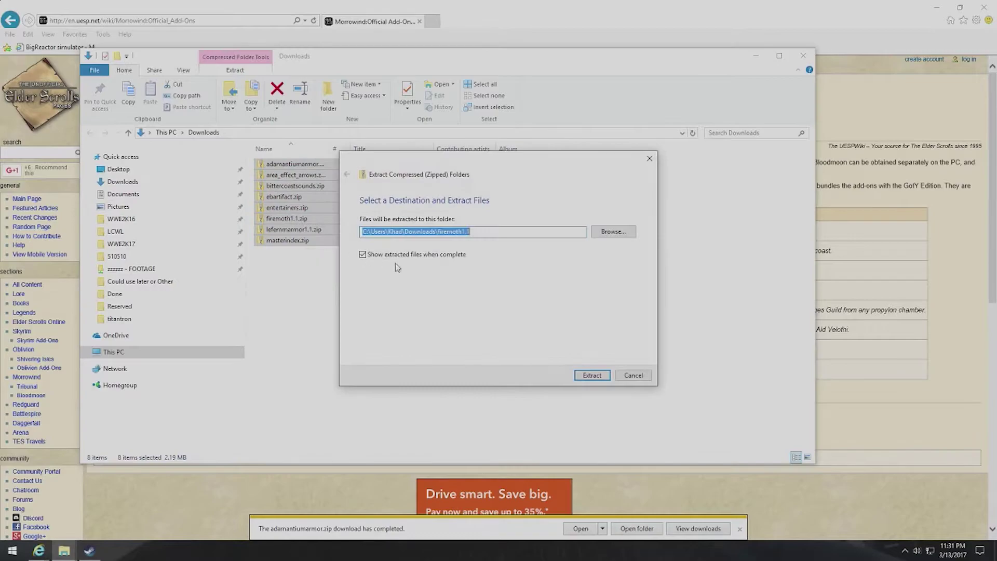
{"action": "left_click", "coordinate": [590, 376]}
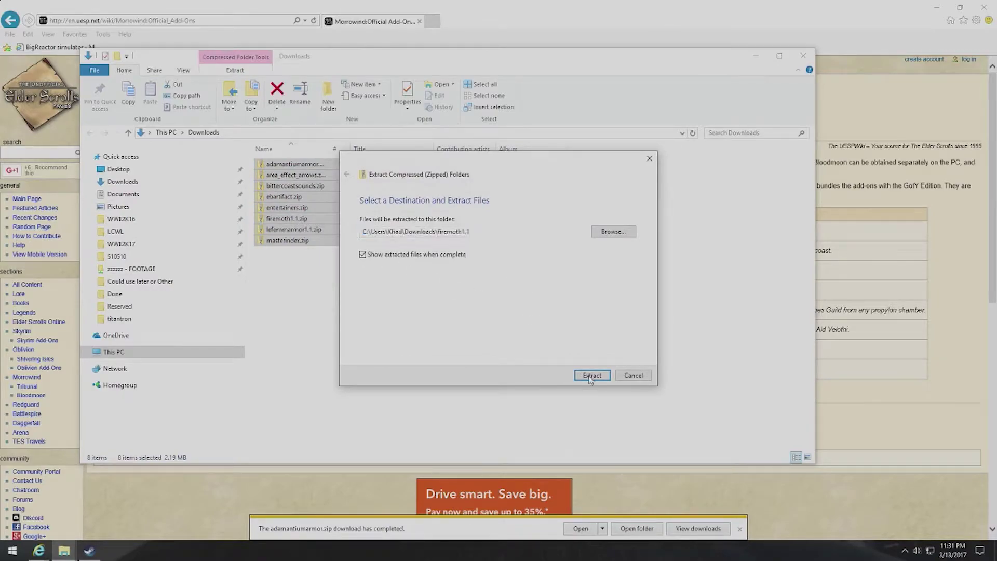
{"action": "double_click", "coordinate": [278, 178]}
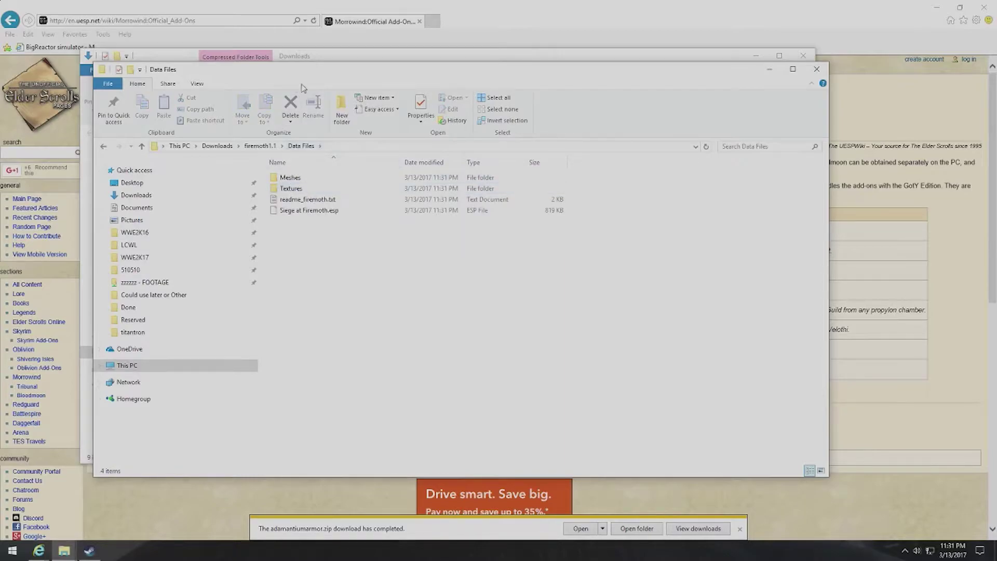
{"action": "mouse_move", "coordinate": [500, 75]}
{"action": "left_mouse_down"}
{"action": "mouse_move", "coordinate": [785, 166]}
{"action": "mouse_move", "coordinate": [764, 139]}
{"action": "mouse_move", "coordinate": [702, 104]}
{"action": "mouse_move", "coordinate": [575, 106]}
{"action": "mouse_move", "coordinate": [499, 68]}
{"action": "left_mouse_up"}
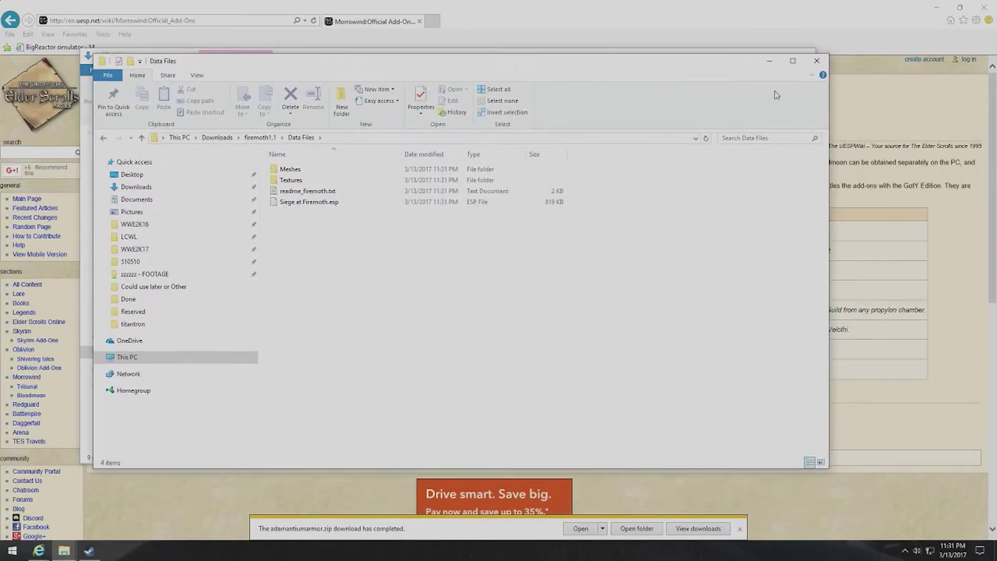
{"action": "left_click", "coordinate": [817, 62]}
Delete the extracted firemoth1.1 folder from Downloads
{"action": "left_click", "coordinate": [354, 307]}
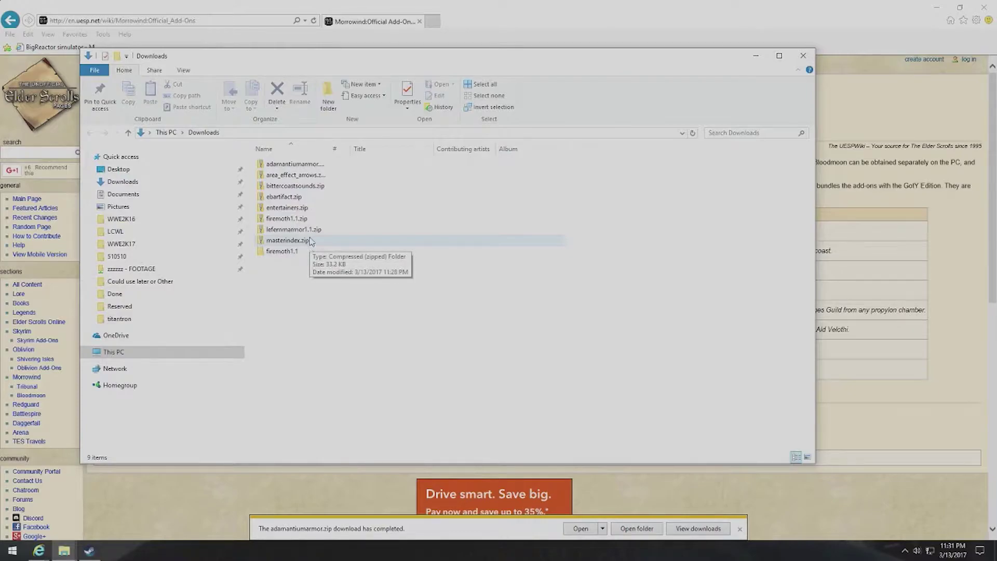
{"action": "left_click", "coordinate": [277, 255]}
{"action": "left_click", "coordinate": [284, 279]}
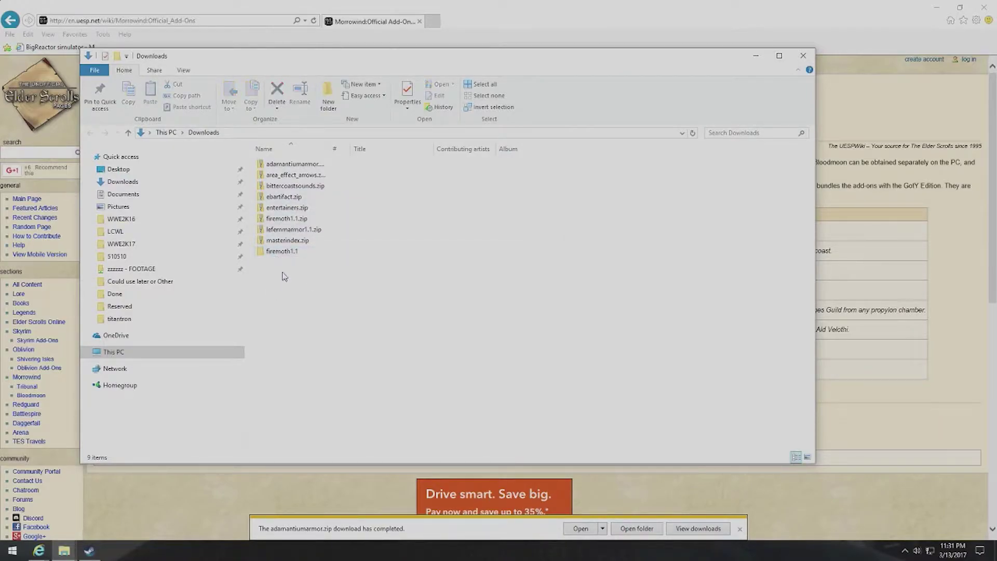
{"action": "left_click_drag", "start_coordinate": [351, 319], "coordinate": [396, 160]}
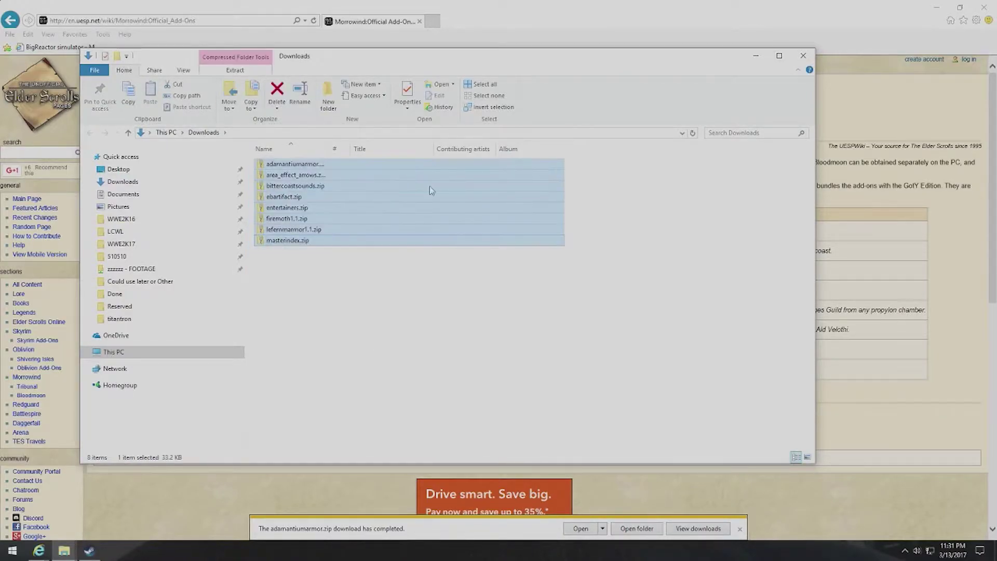
{"action": "right_click", "coordinate": [370, 228]}
{"action": "left_click", "coordinate": [397, 263]}
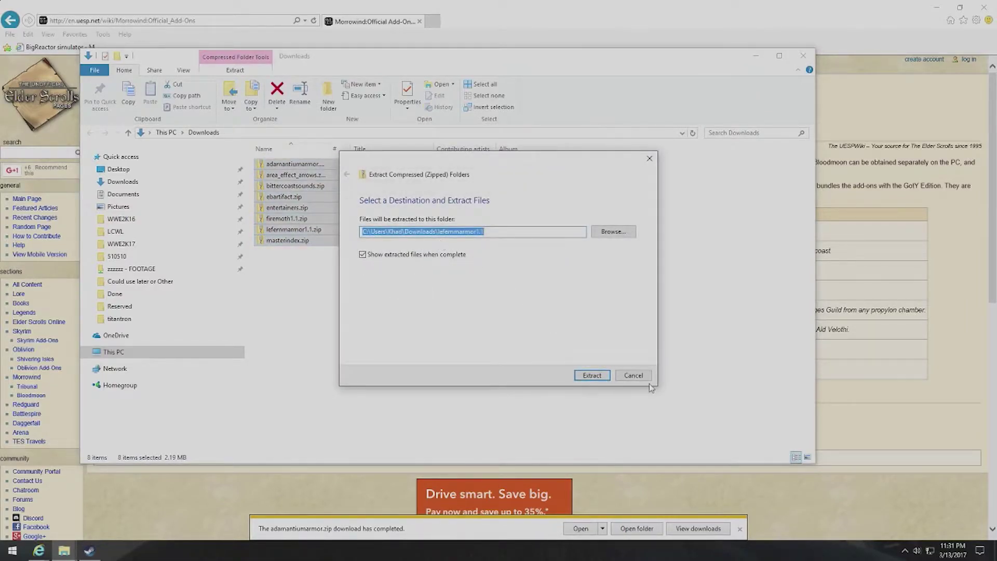
{"action": "left_click", "coordinate": [633, 375]}
Extract the adamantiumarmor archive into its own folder in Downloads, close the extracted folder, and delete the archive
{"action": "right_click", "coordinate": [307, 164]}
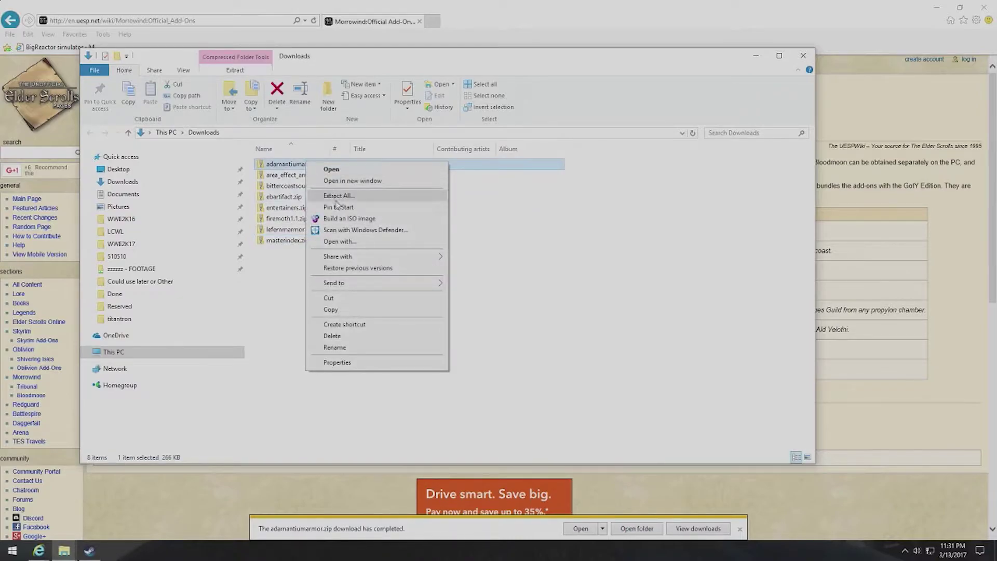
{"action": "left_click", "coordinate": [337, 195]}
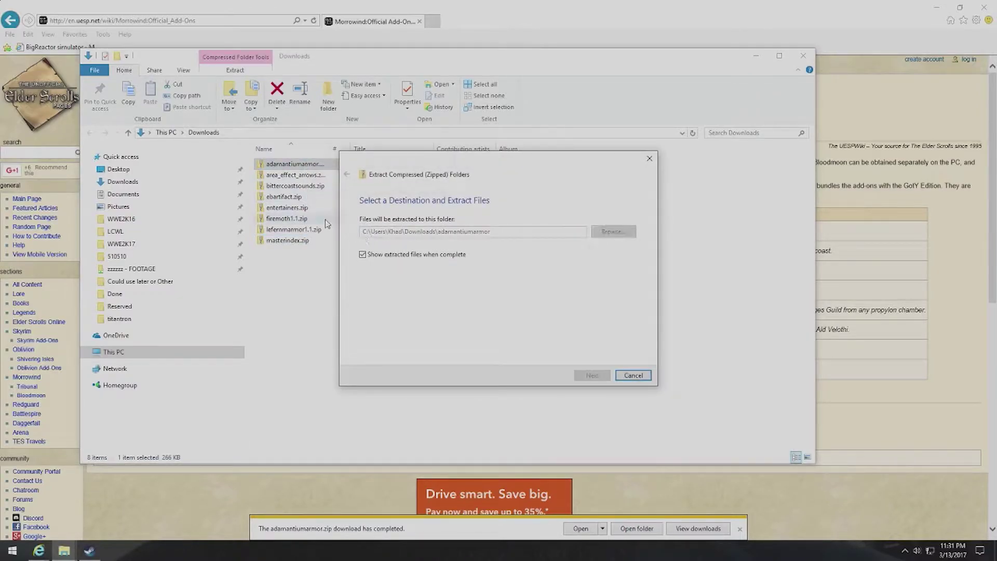
{"action": "left_click", "coordinate": [803, 55]}
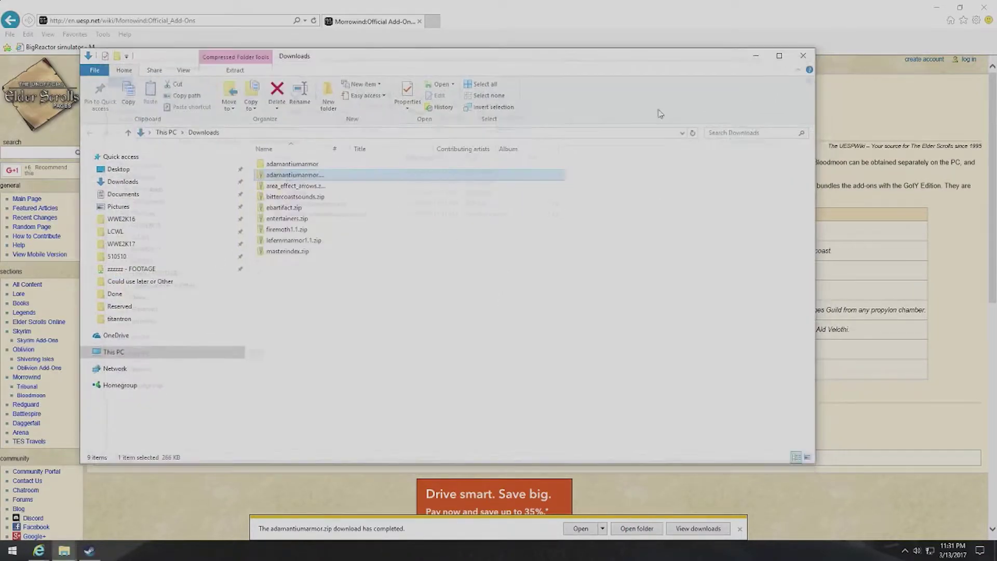
{"action": "key", "text": "Delete"}
Extract the area_effect_arrows archive into its own Downloads folder, close the extracted folder, and delete the archive
{"action": "right_click", "coordinate": [312, 177]}
{"action": "left_click", "coordinate": [333, 214]}
{"action": "left_click", "coordinate": [586, 374]}
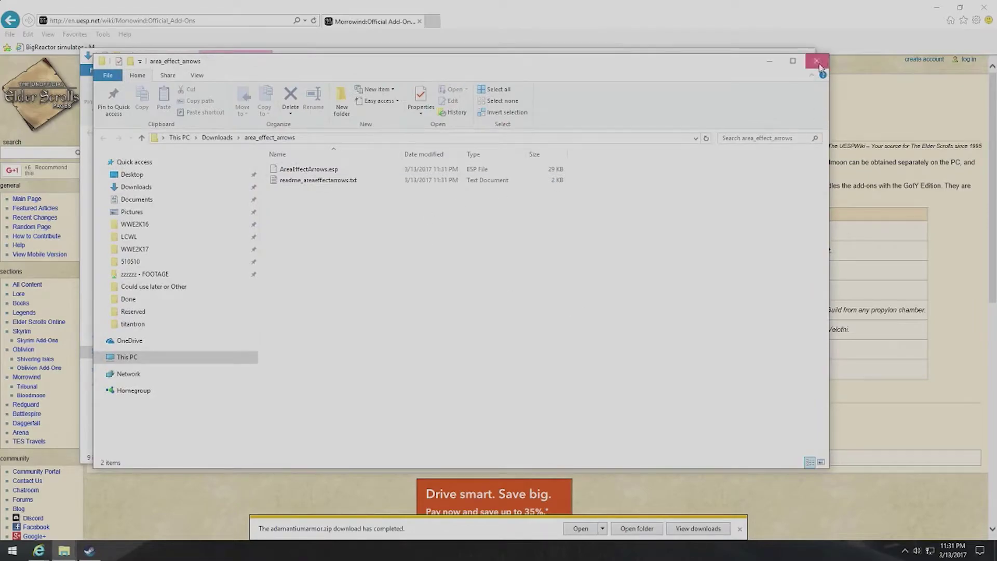
{"action": "left_click", "coordinate": [817, 61]}
Extract bittercoastsounds.zip into its own folder in Downloads, close the extracted folder, and delete the archive
{"action": "right_click", "coordinate": [310, 175]}
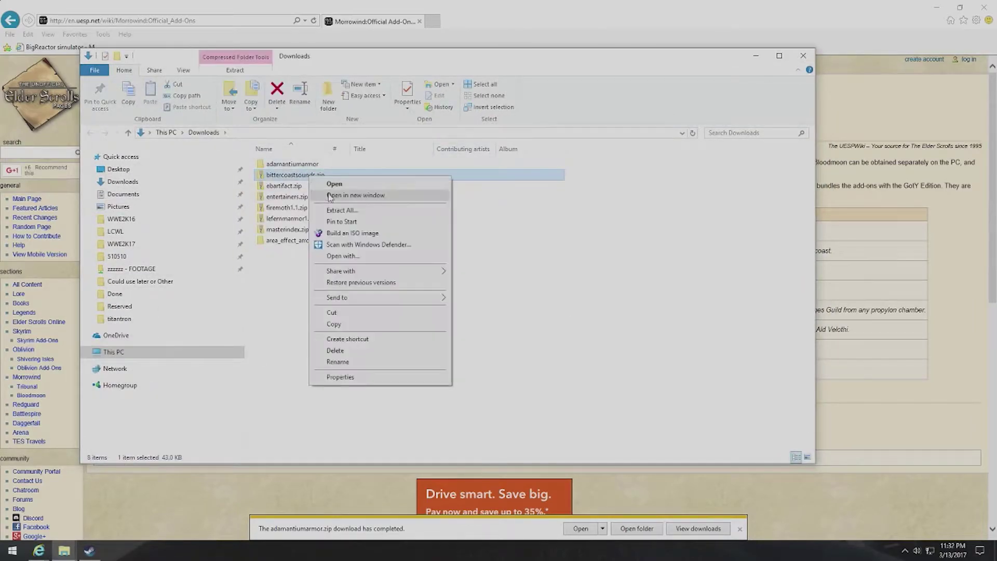
{"action": "left_click", "coordinate": [347, 215]}
{"action": "left_click", "coordinate": [588, 374]}
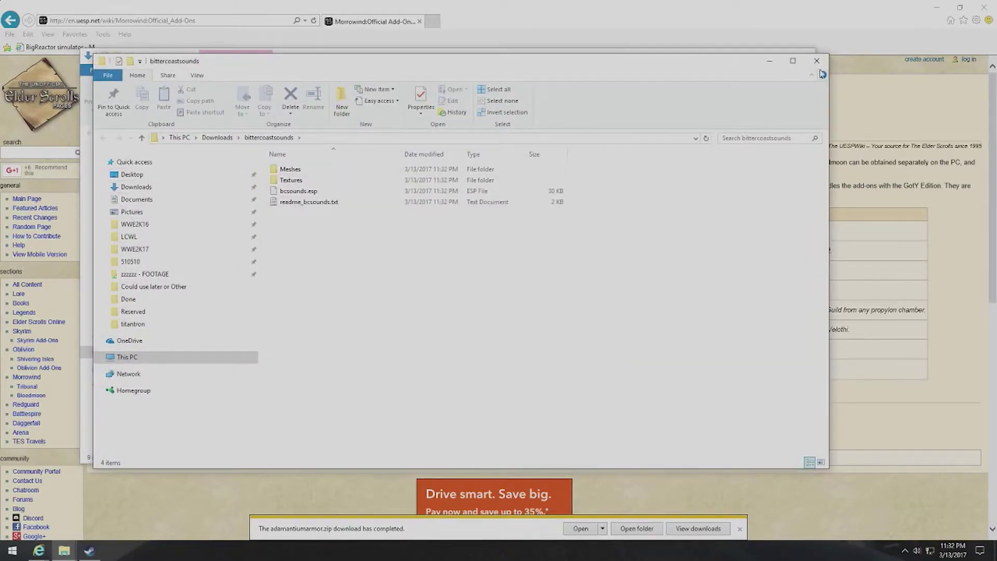
{"action": "left_click", "coordinate": [817, 62]}
{"action": "key", "text": "Delete"}
Extract ebartifact.zip into its own folder in Downloads, close the extracted folder, and delete the archive
{"action": "right_click", "coordinate": [295, 176]}
{"action": "left_click", "coordinate": [332, 212]}
{"action": "left_click", "coordinate": [593, 375]}
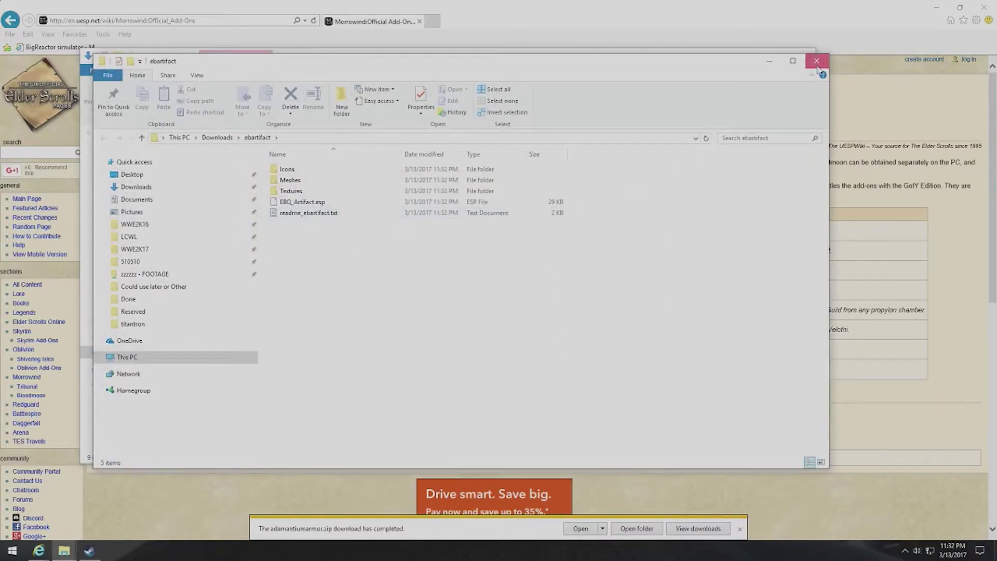
{"action": "left_click", "coordinate": [817, 61]}
{"action": "key", "text": "Delete"}
Extract entertainers.zip into its own folder in Downloads, close the extracted folder, and delete the archive
{"action": "right_click", "coordinate": [281, 175]}
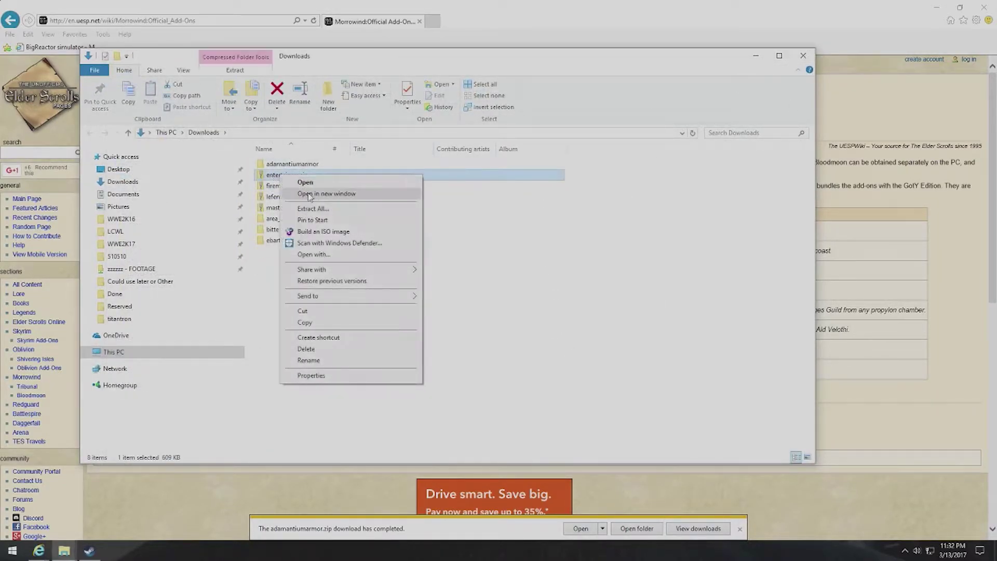
{"action": "left_click", "coordinate": [317, 209]}
{"action": "left_click", "coordinate": [592, 375]}
{"action": "left_click", "coordinate": [810, 55]}
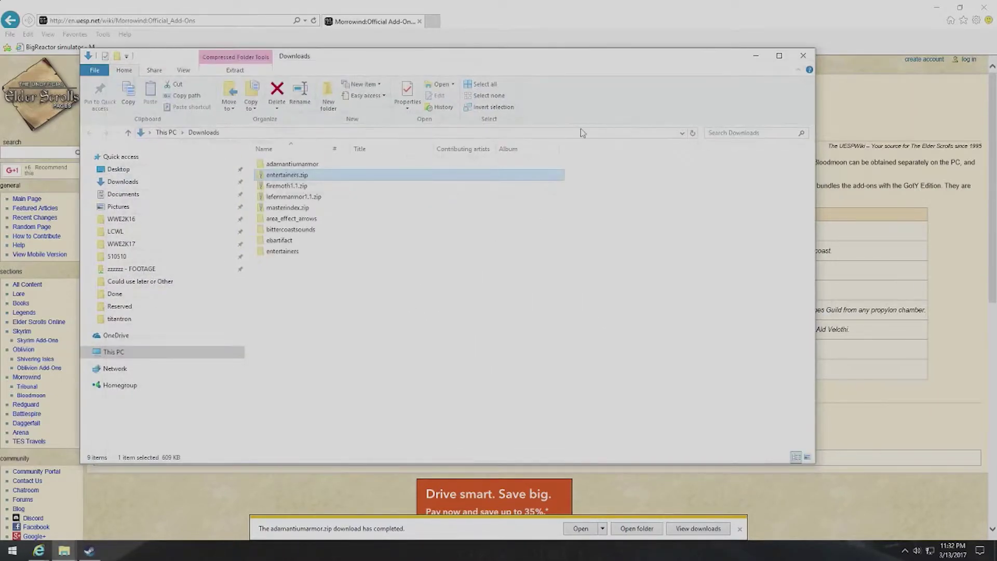
{"action": "key", "text": "Delete"}
Extract firemoth1.1.zip into its own folder in Downloads, close the extracted folder, and delete the archive
{"action": "right_click", "coordinate": [304, 178]}
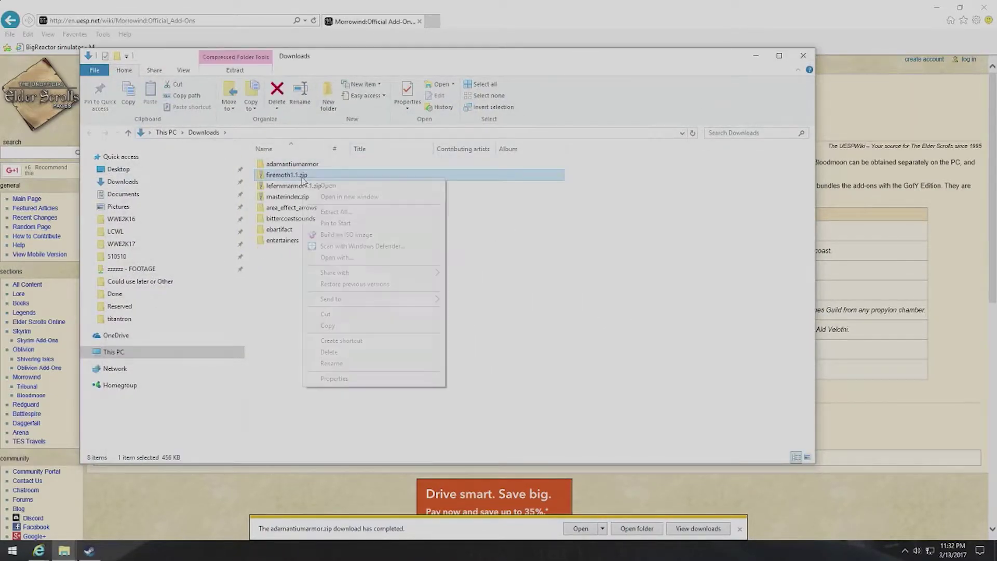
{"action": "left_click", "coordinate": [335, 211]}
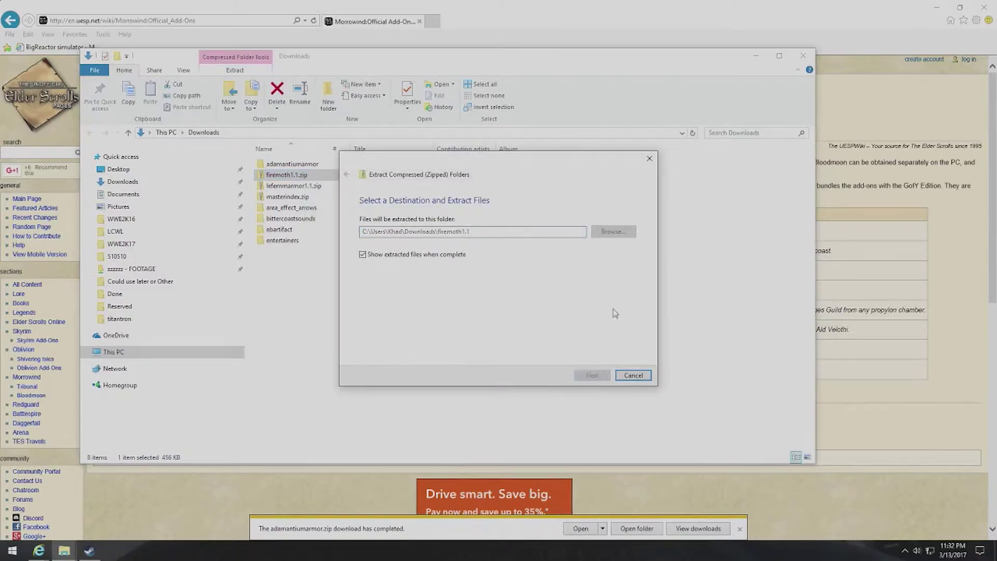
{"action": "left_click", "coordinate": [804, 55]}
{"action": "key", "text": "Delete"}
Extract lefemmarmor1.1.zip into its own folder in Downloads, close the extracted folder, and delete the archive
{"action": "right_click", "coordinate": [307, 173]}
{"action": "left_click", "coordinate": [332, 207]}
{"action": "left_click", "coordinate": [592, 375]}
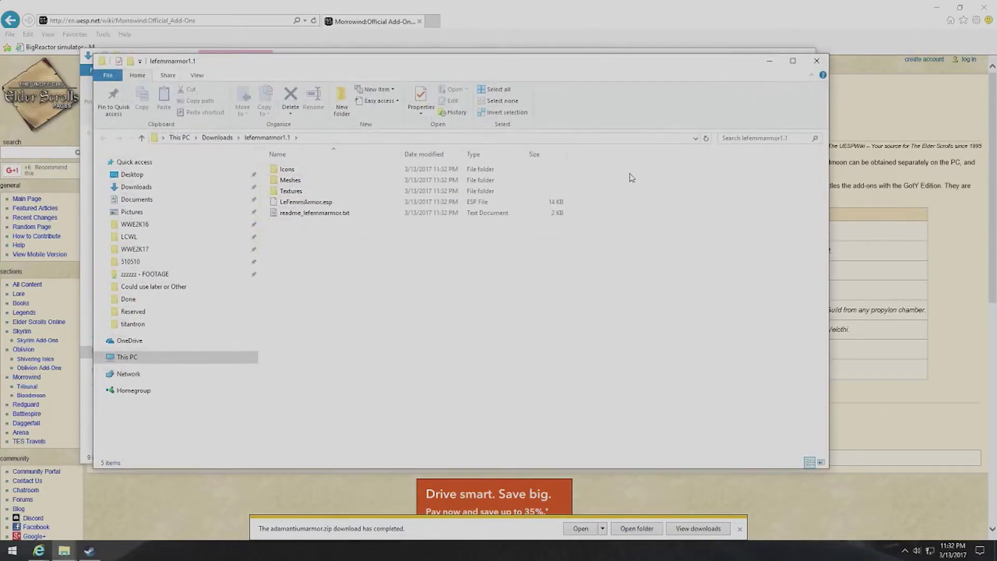
{"action": "left_click", "coordinate": [817, 60]}
{"action": "key", "text": "Delete"}
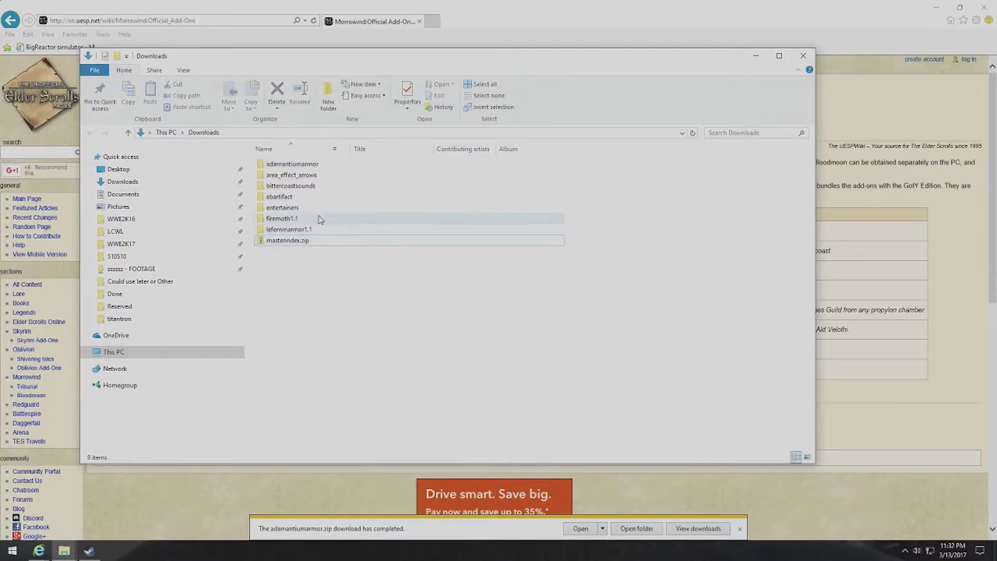
Extract masterindex.zip into its own folder in Downloads, close the extracted folder, and delete the archive
{"action": "right_click", "coordinate": [306, 242]}
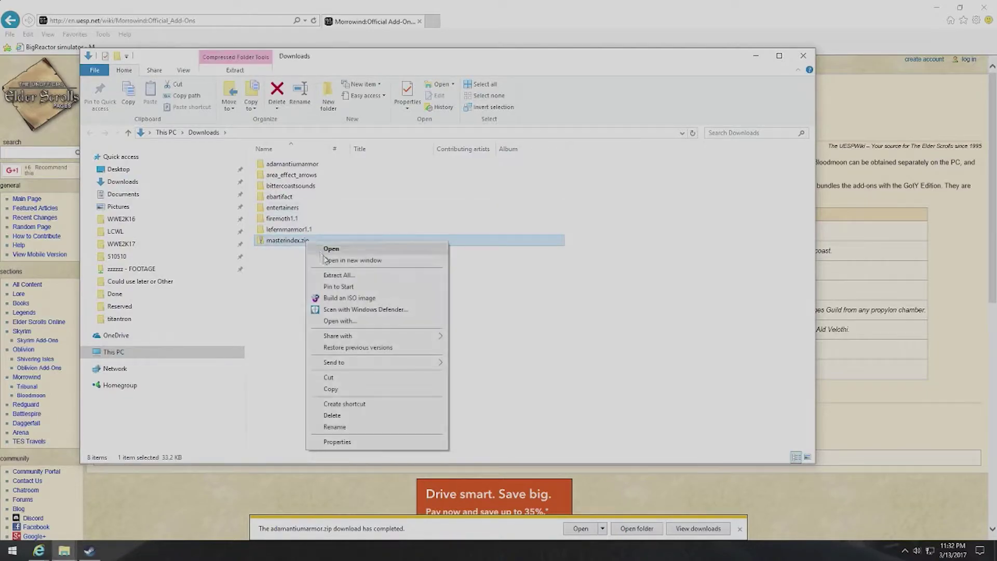
{"action": "left_click", "coordinate": [357, 276]}
{"action": "left_click", "coordinate": [591, 378]}
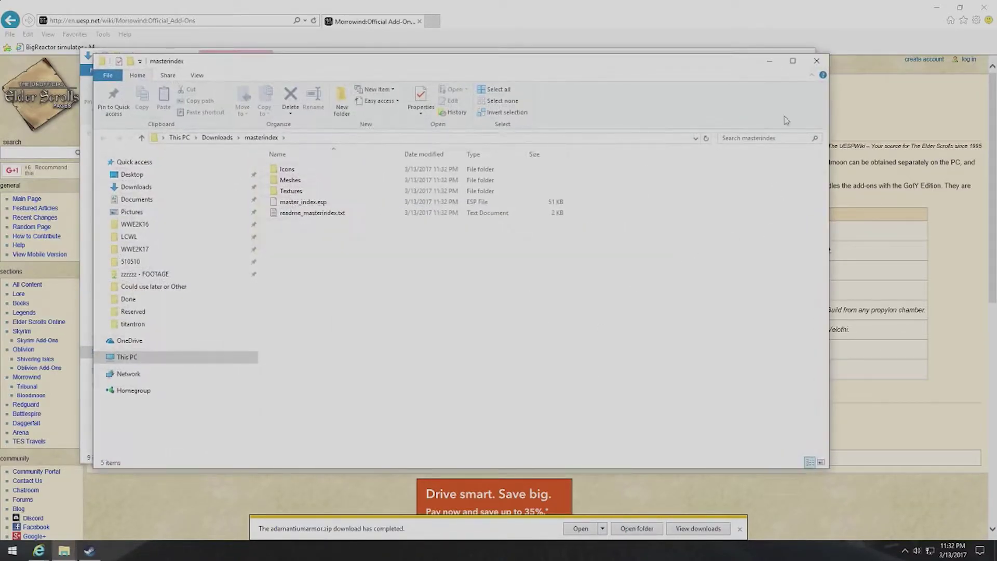
{"action": "left_click", "coordinate": [816, 60]}
{"action": "key", "text": "Delete"}
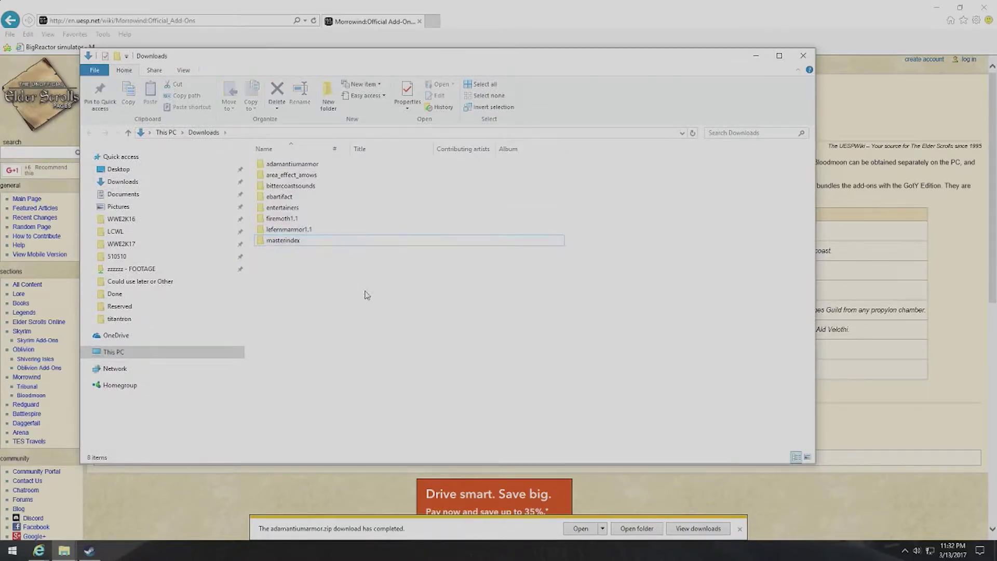
Dismiss the browser's download notifications, minimize the browser, and arrange the Downloads window so it overlaps Morrowind's Data Files window with both accessible
{"action": "left_click", "coordinate": [739, 529]}
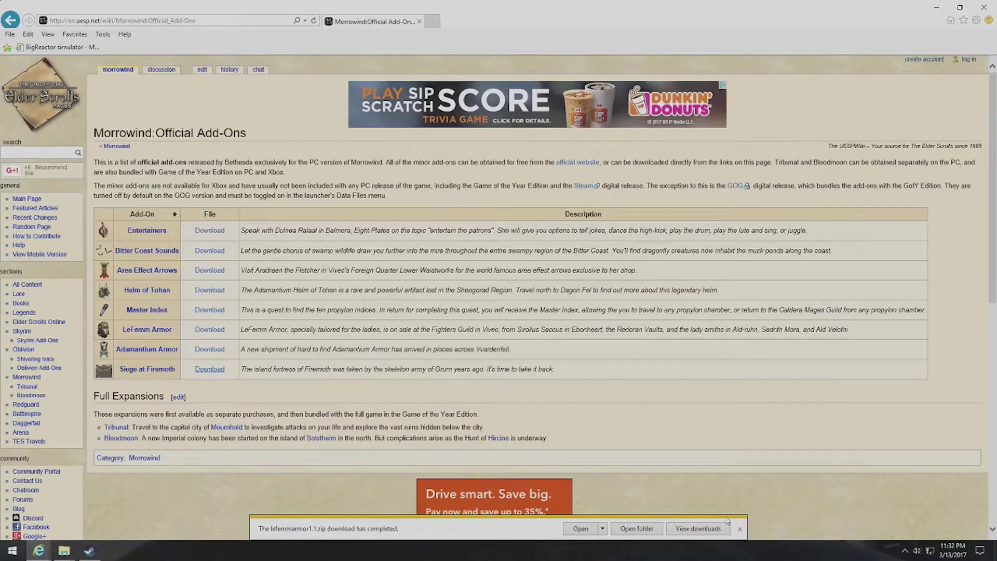
{"action": "left_click", "coordinate": [739, 530]}
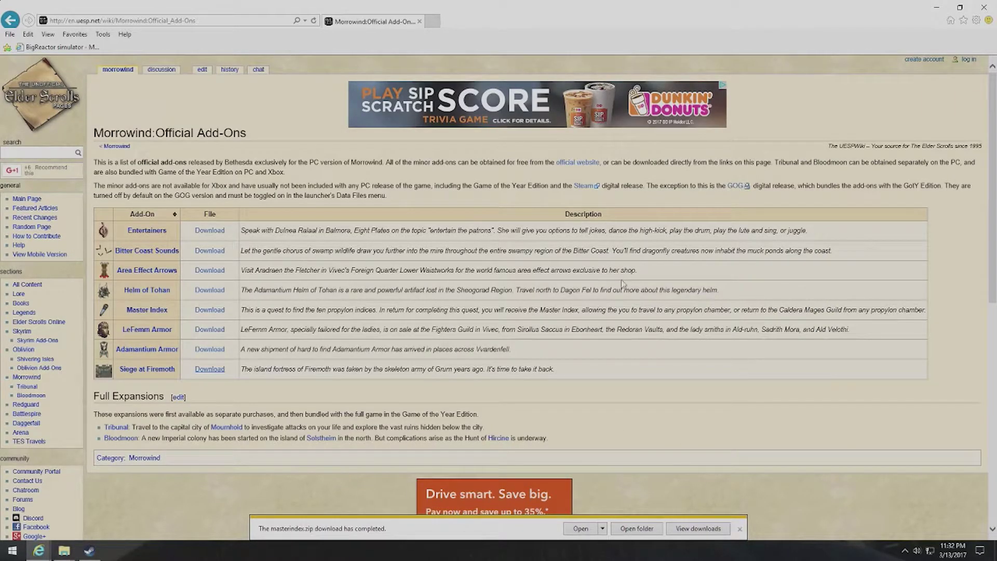
{"action": "left_click", "coordinate": [929, 14]}
{"action": "left_click_drag", "start_coordinate": [376, 52], "coordinate": [614, 134]}
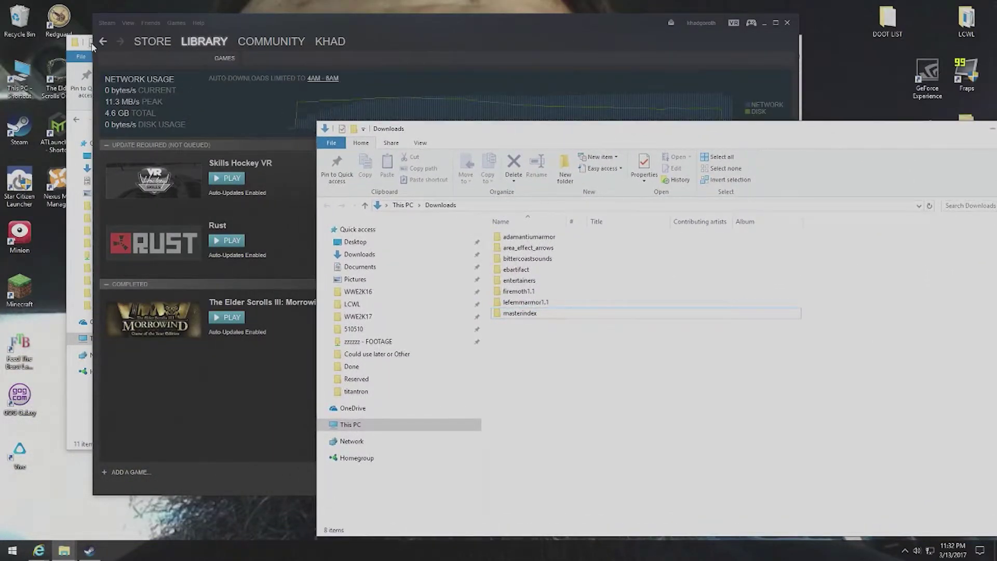
{"action": "left_click", "coordinate": [75, 217]}
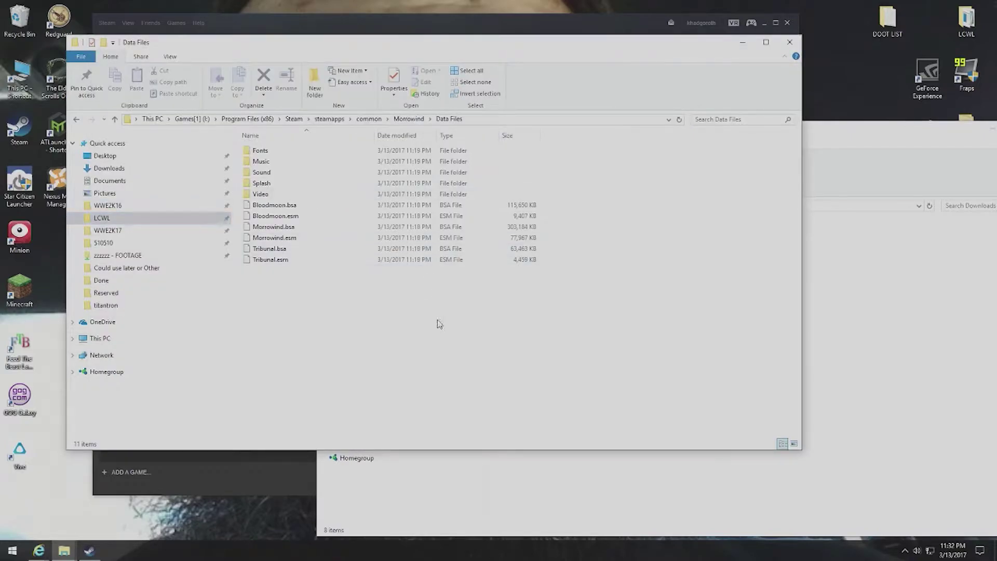
{"action": "left_click", "coordinate": [812, 341]}
{"action": "left_click_drag", "start_coordinate": [583, 349], "coordinate": [552, 320]}
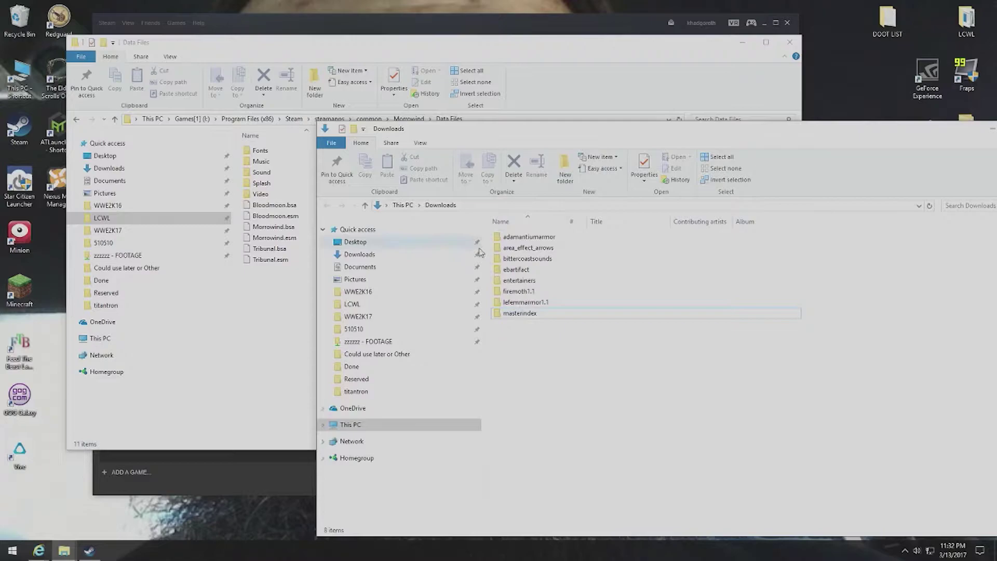
Examine the contents of the extracted firemoth1.1, adamantiumarmor, area_effect_arrows, bittercoastsounds and ebartifact folders in Downloads
{"action": "double_click", "coordinate": [520, 291]}
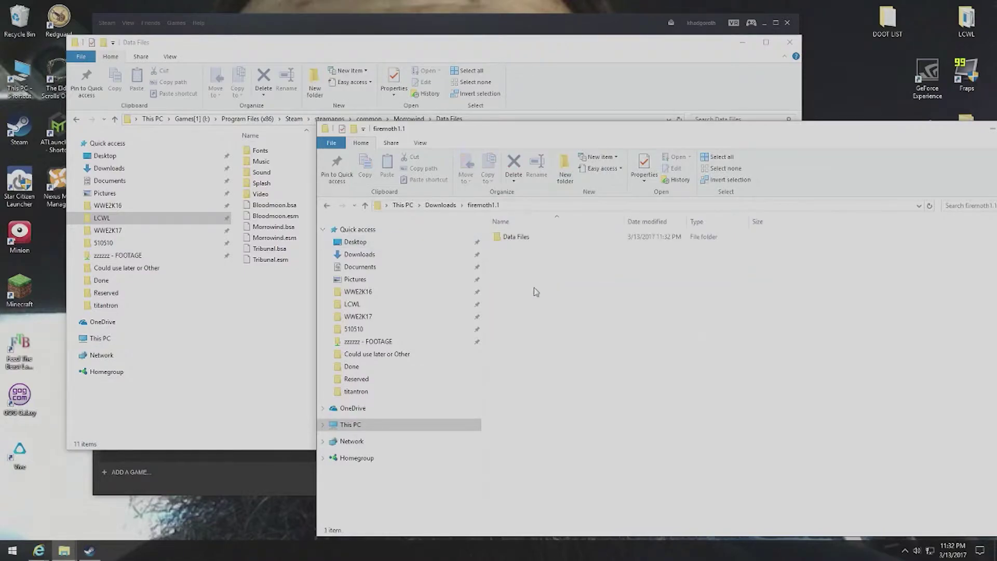
{"action": "double_click", "coordinate": [525, 237]}
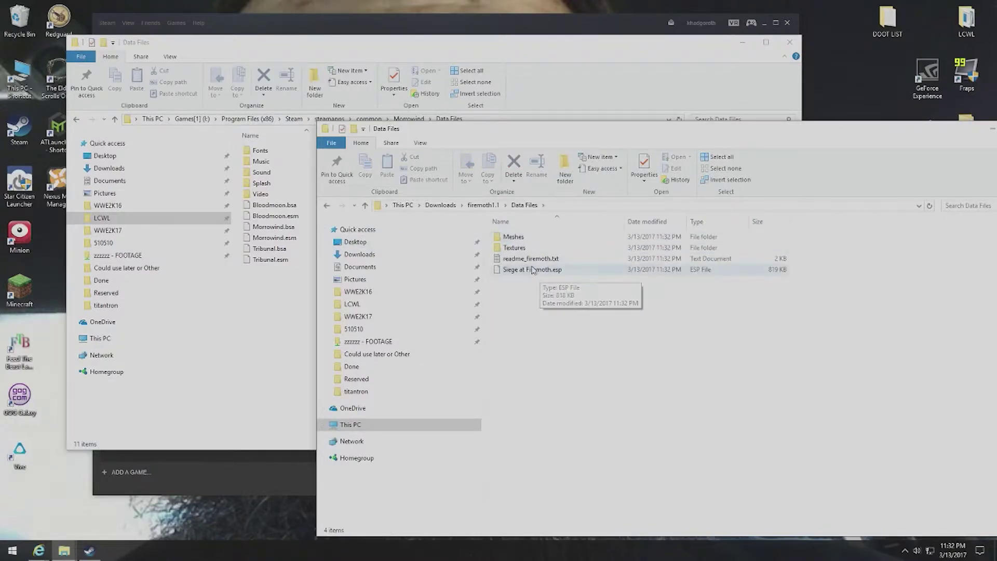
{"action": "key", "text": "BackSpace"}
{"action": "key", "text": "BackSpace"}
{"action": "double_click", "coordinate": [506, 240]}
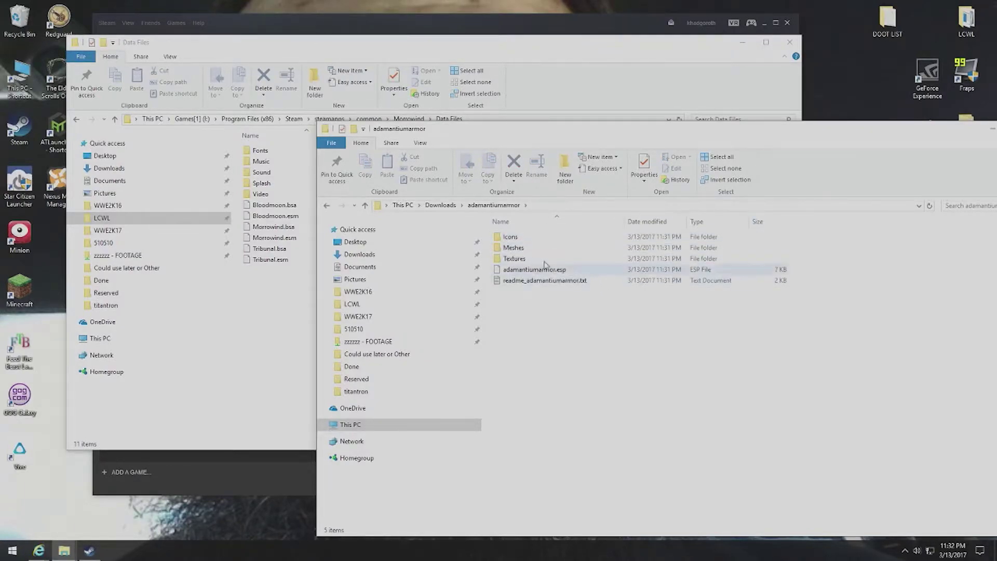
{"action": "key", "text": "BackSpace"}
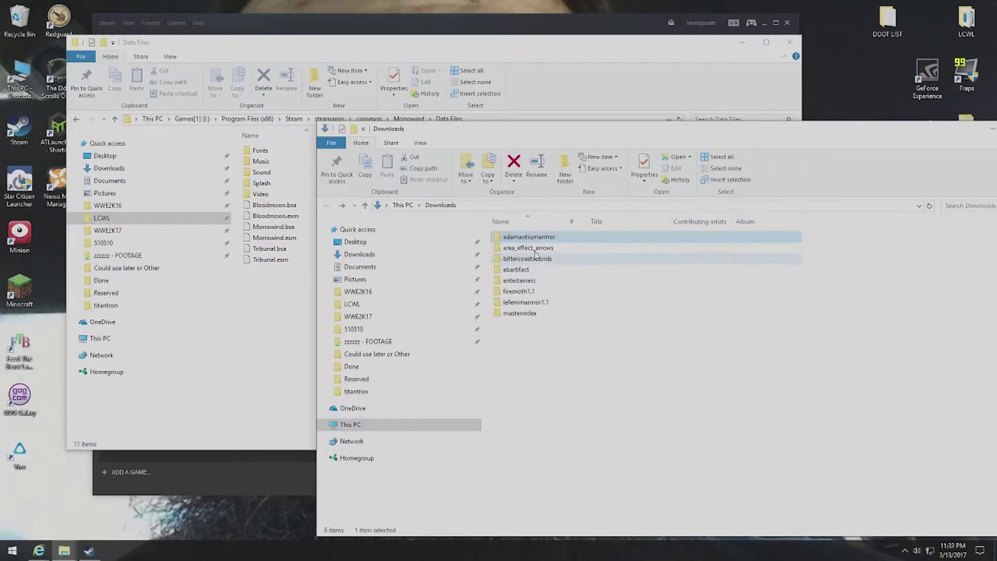
{"action": "double_click", "coordinate": [534, 248]}
{"action": "key", "text": "BackSpace"}
{"action": "double_click", "coordinate": [527, 259]}
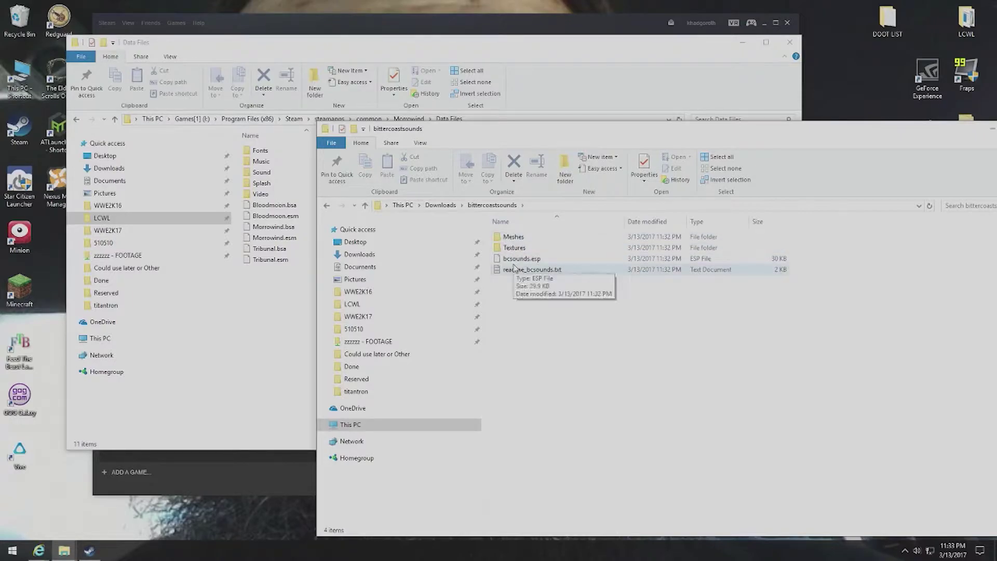
{"action": "key", "text": "BackSpace"}
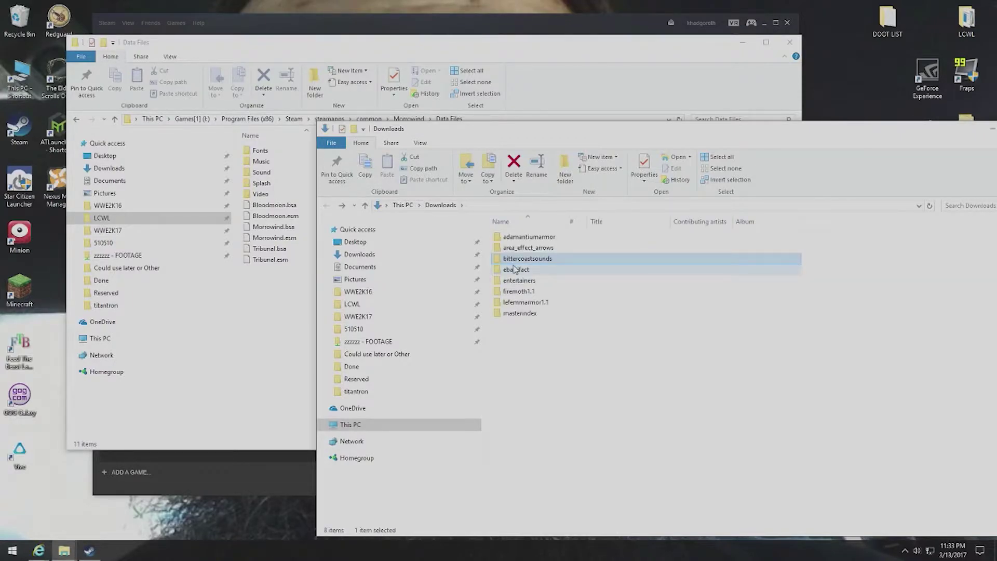
{"action": "double_click", "coordinate": [517, 269]}
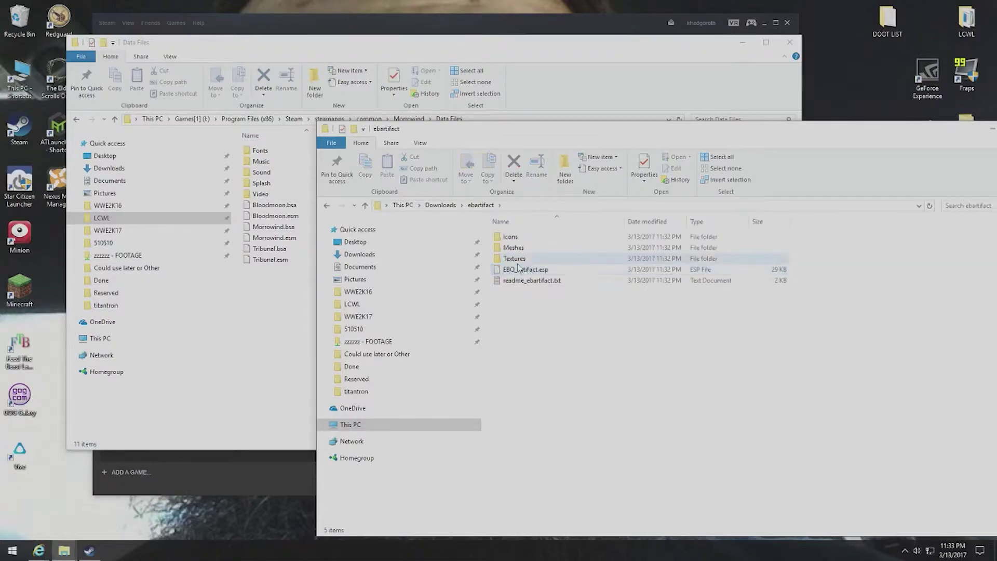
{"action": "key", "text": "BackSpace"}
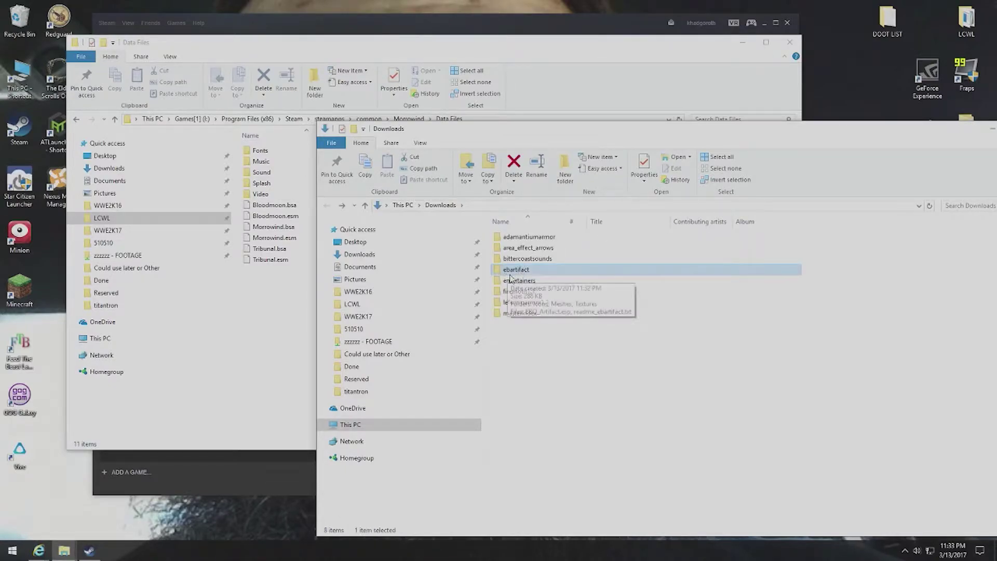
{"action": "double_click", "coordinate": [510, 274]}
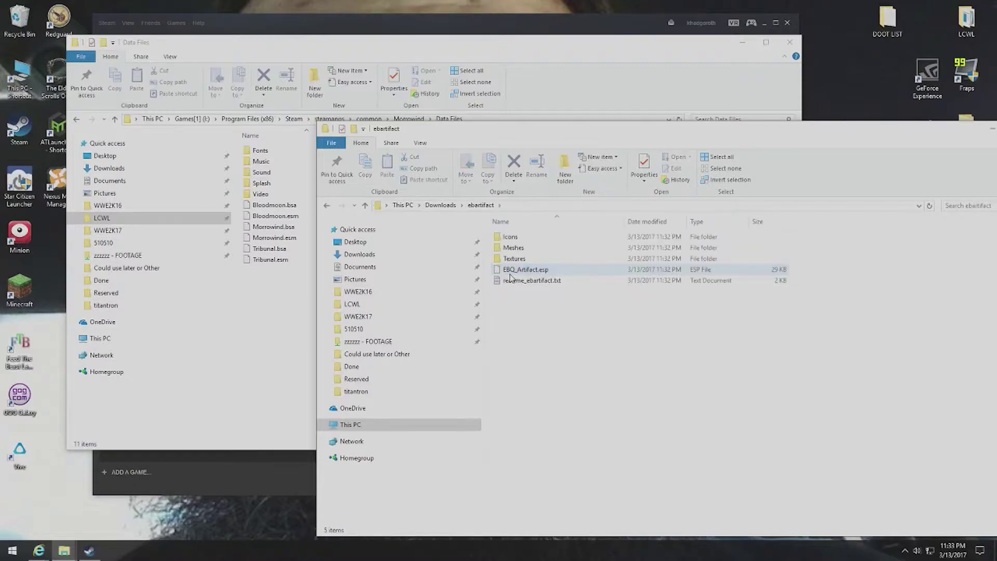
{"action": "key", "text": "BackSpace"}
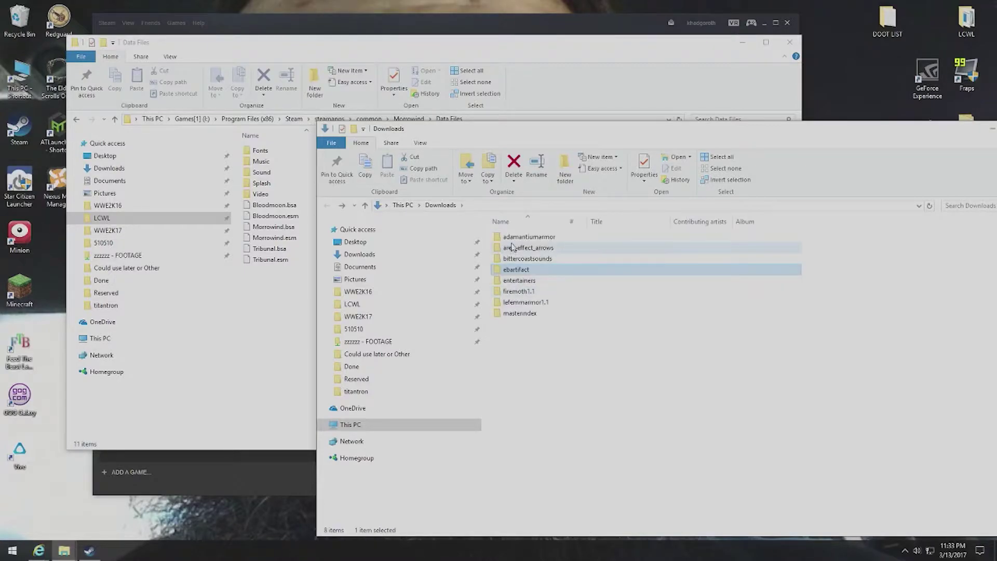
Copy everything inside the adamantiumarmor folder into Morrowind's Data Files folder
{"action": "double_click", "coordinate": [512, 236]}
{"action": "left_click_drag", "start_coordinate": [543, 321], "coordinate": [494, 192]}
{"action": "left_click_drag", "start_coordinate": [514, 258], "coordinate": [285, 344]}
{"action": "left_click", "coordinate": [771, 326]}
Copy everything inside the area_effect_arrows folder into Morrowind's Data Files folder
{"action": "key", "text": "BackSpace"}
{"action": "key", "text": "Down"}
{"action": "key", "text": "Return"}
{"action": "left_click_drag", "start_coordinate": [589, 389], "coordinate": [281, 353]}
{"action": "left_click", "coordinate": [772, 331]}
Copy everything inside the bittercoastsounds folder into Morrowind's Data Files folder
{"action": "key", "text": "BackSpace"}
{"action": "key", "text": "Down"}
{"action": "key", "text": "Return"}
{"action": "left_click_drag", "start_coordinate": [612, 383], "coordinate": [284, 427]}
{"action": "left_click", "coordinate": [819, 342]}
Copy everything inside the ebartifact folder into Morrowind's Data Files folder
{"action": "key", "text": "BackSpace"}
{"action": "key", "text": "Down"}
{"action": "key", "text": "Return"}
{"action": "left_click_drag", "start_coordinate": [535, 291], "coordinate": [291, 426]}
{"action": "left_click", "coordinate": [818, 366]}
Copy everything inside the entertainers folder into Morrowind's Data Files folder
{"action": "key", "text": "BackSpace"}
{"action": "key", "text": "Down"}
{"action": "key", "text": "Return"}
{"action": "left_click_drag", "start_coordinate": [580, 389], "coordinate": [425, 400]}
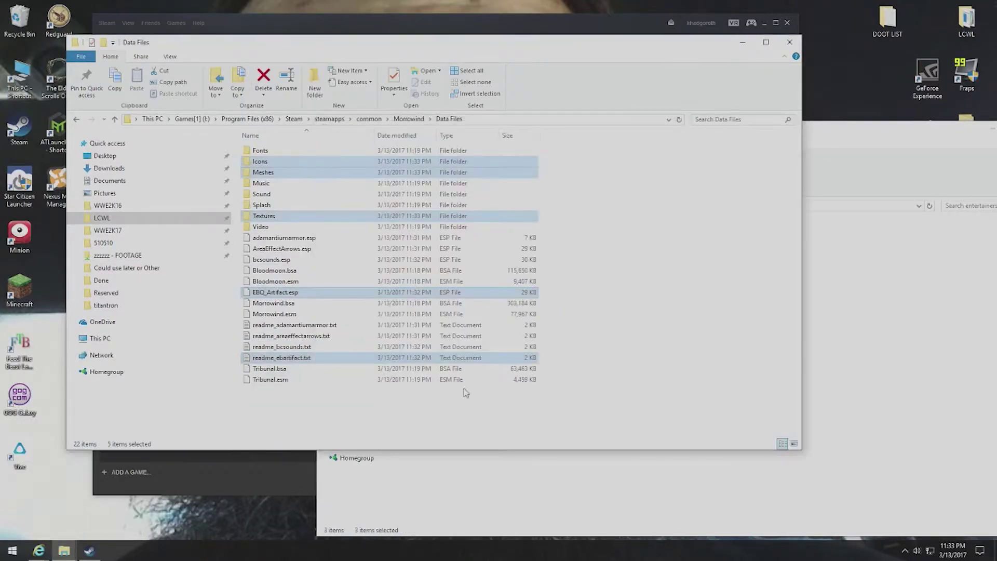
{"action": "left_click", "coordinate": [864, 356]}
Copy the contents of the Data Files subfolder inside firemoth1.1 into Morrowind's Data Files folder
{"action": "key", "text": "BackSpace"}
{"action": "key", "text": "Down"}
{"action": "key", "text": "Return"}
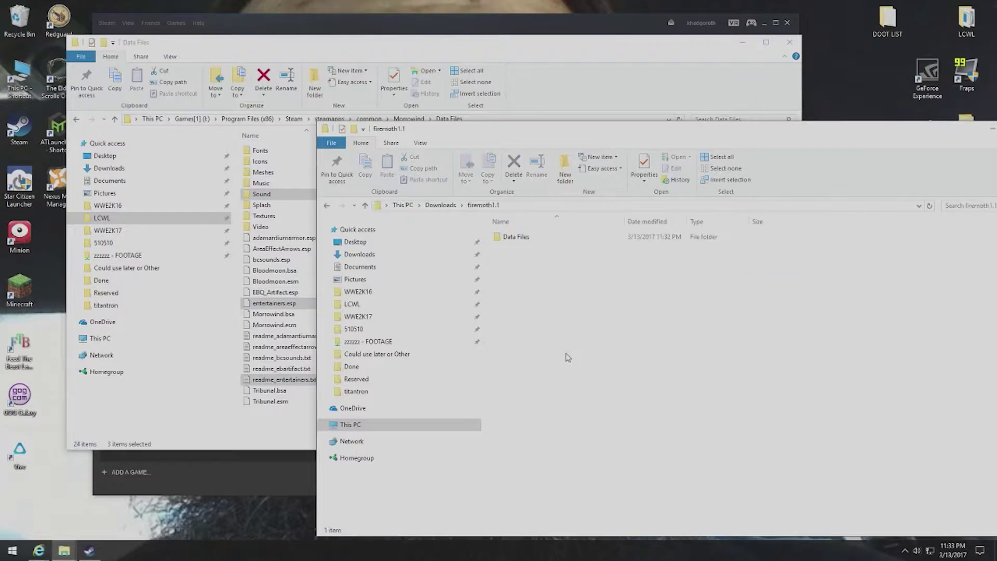
{"action": "left_click", "coordinate": [522, 237]}
{"action": "double_click", "coordinate": [522, 238]}
{"action": "left_click_drag", "start_coordinate": [554, 289], "coordinate": [502, 232]}
{"action": "left_click_drag", "start_coordinate": [519, 269], "coordinate": [270, 410]}
{"action": "left_click", "coordinate": [862, 287]}
Copy everything inside the lefemmarmor1.1 folder into Morrowind's Data Files folder
{"action": "key", "text": "BackSpace"}
{"action": "key", "text": "BackSpace"}
{"action": "left_click", "coordinate": [521, 301]}
{"action": "double_click", "coordinate": [521, 302]}
{"action": "left_click_drag", "start_coordinate": [546, 291], "coordinate": [499, 233]}
{"action": "left_click_drag", "start_coordinate": [530, 269], "coordinate": [314, 439]}
{"action": "left_click", "coordinate": [865, 304]}
Copy everything inside the masterindex folder into Morrowind's Data Files folder, and close both folder windows
{"action": "key", "text": "BackSpace"}
{"action": "left_click", "coordinate": [540, 313]}
{"action": "double_click", "coordinate": [540, 313]}
{"action": "left_click_drag", "start_coordinate": [525, 249], "coordinate": [281, 395]}
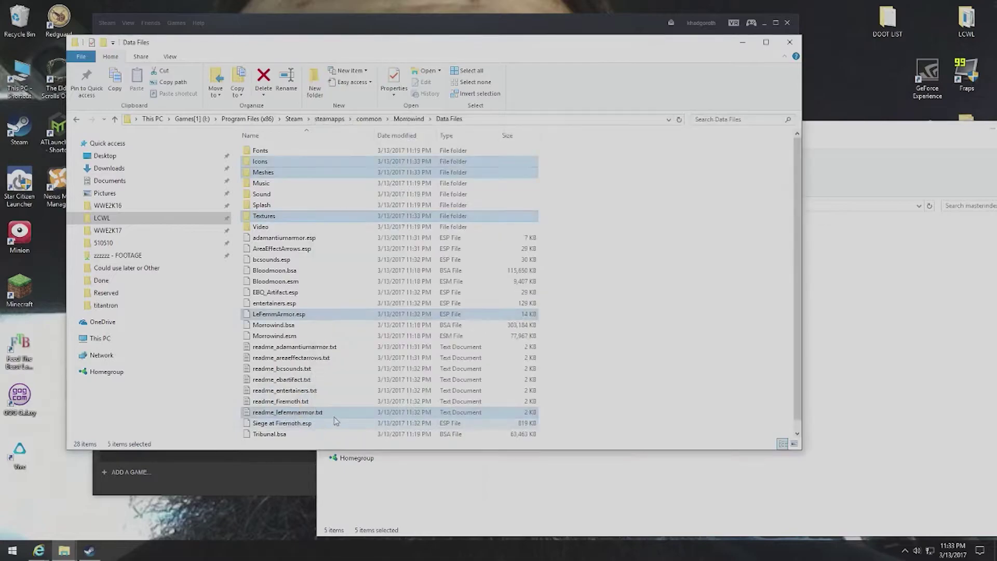
{"action": "left_click", "coordinate": [872, 338]}
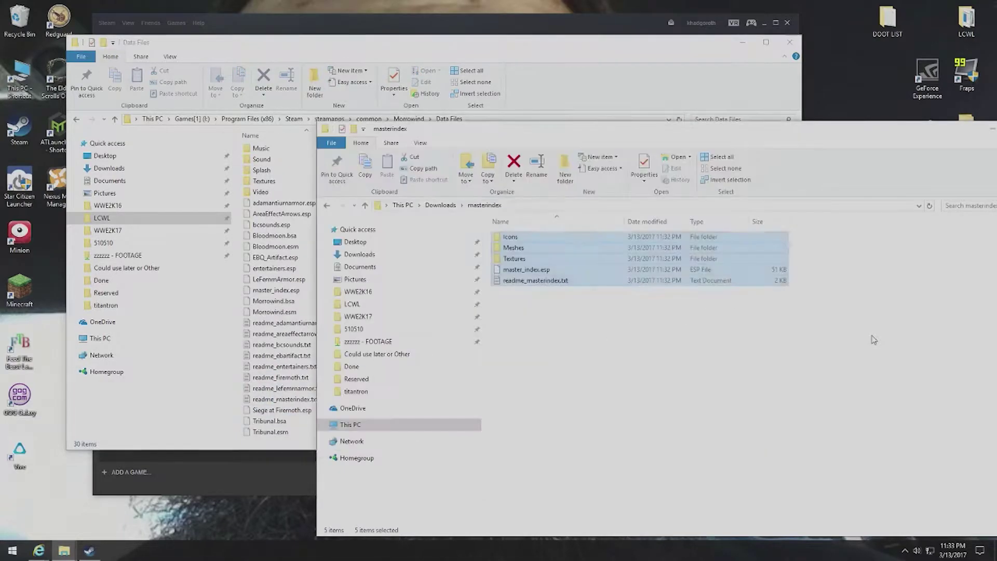
{"action": "left_click", "coordinate": [788, 37]}
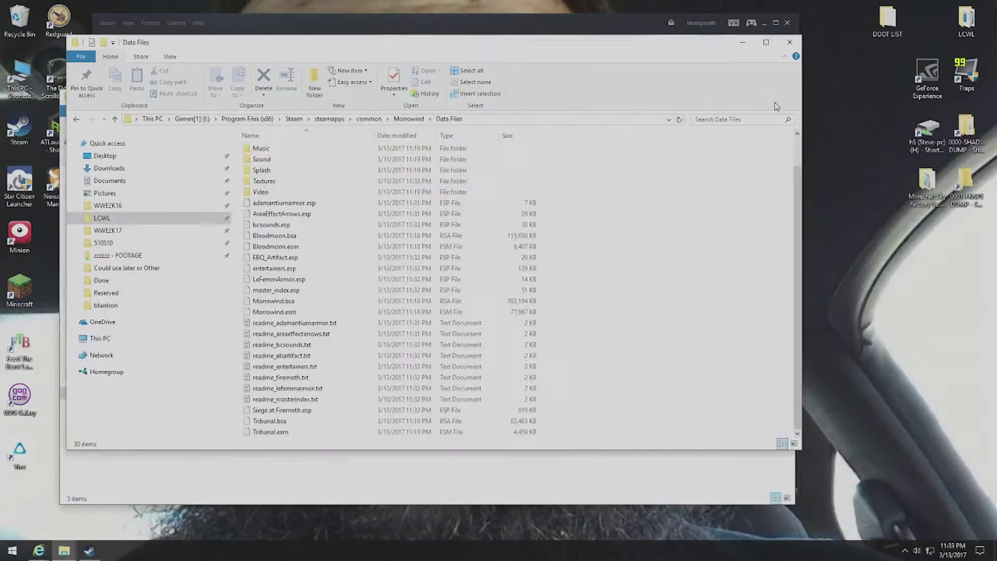
{"action": "left_click", "coordinate": [789, 42]}
Launch the Registry Editor by searching for regedit, and allow it to make changes to the device
{"action": "key", "text": "super"}
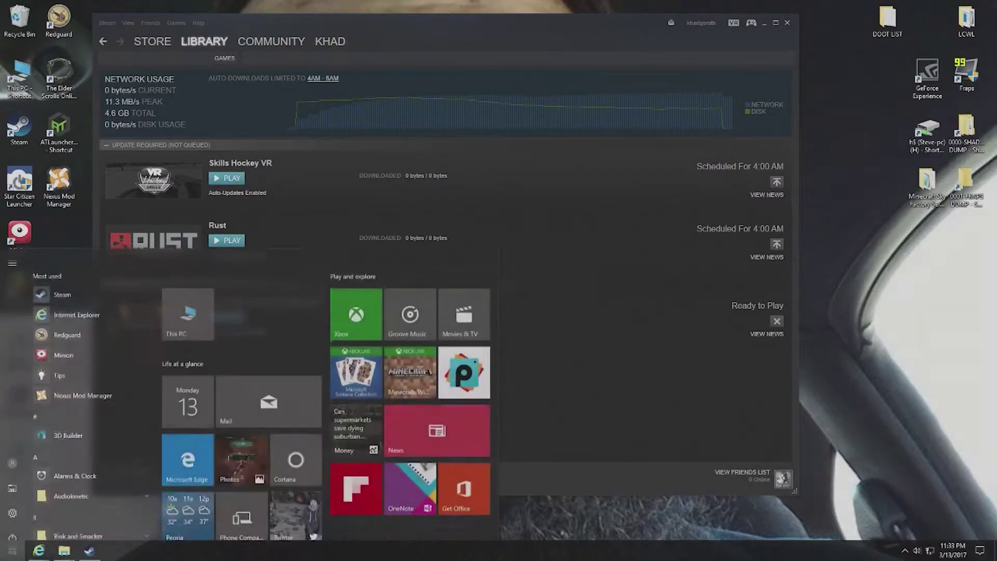
{"action": "type", "text": "regedit"}
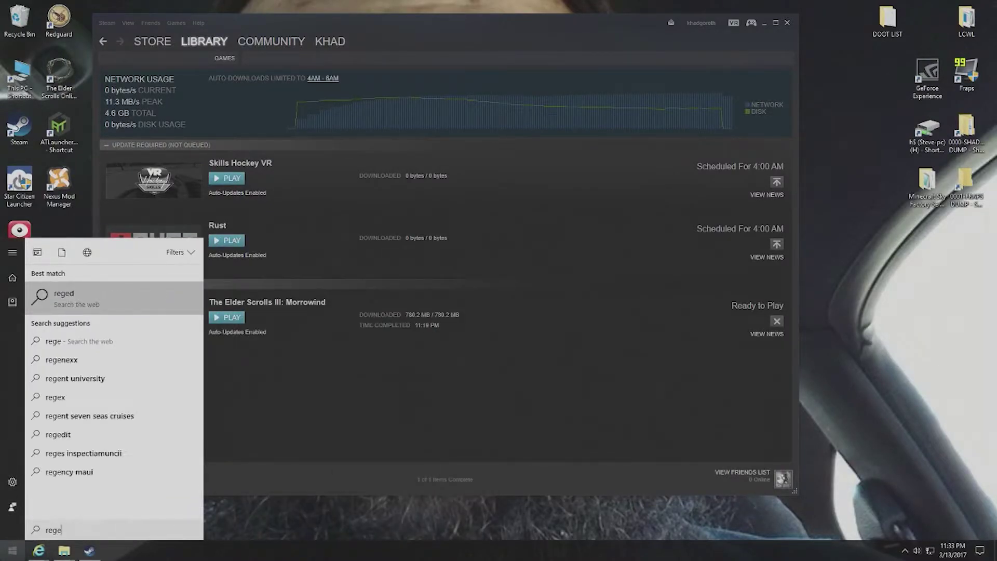
{"action": "key", "text": "Return"}
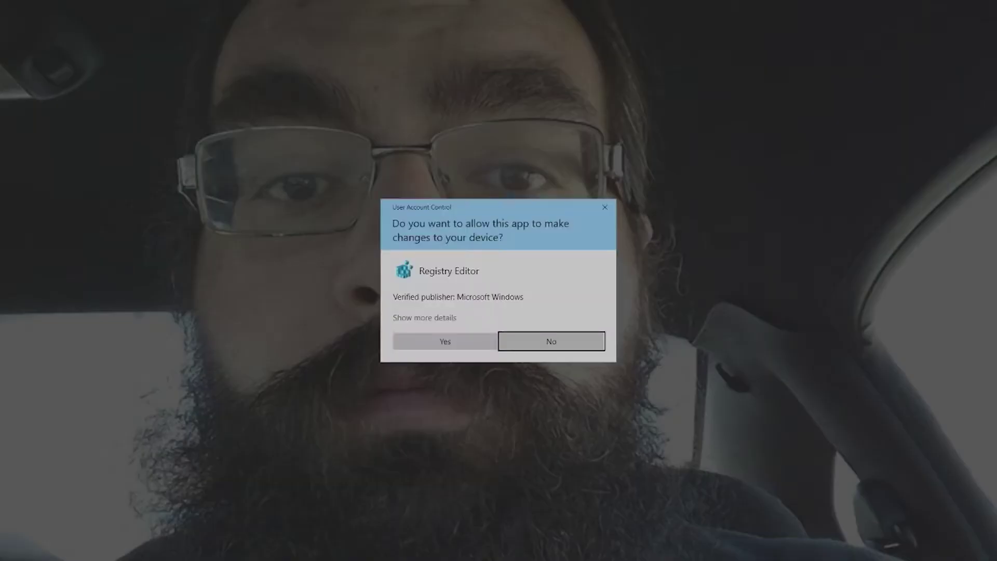
{"action": "left_click", "coordinate": [428, 343]}
Collapse the Microsoft, SOFTWARE and HKEY_LOCAL_MACHINE branches of the registry tree so only the top-level hives are listed
{"action": "scroll", "coordinate": [78, 100], "scroll_direction": "up", "scroll_amount": 20}
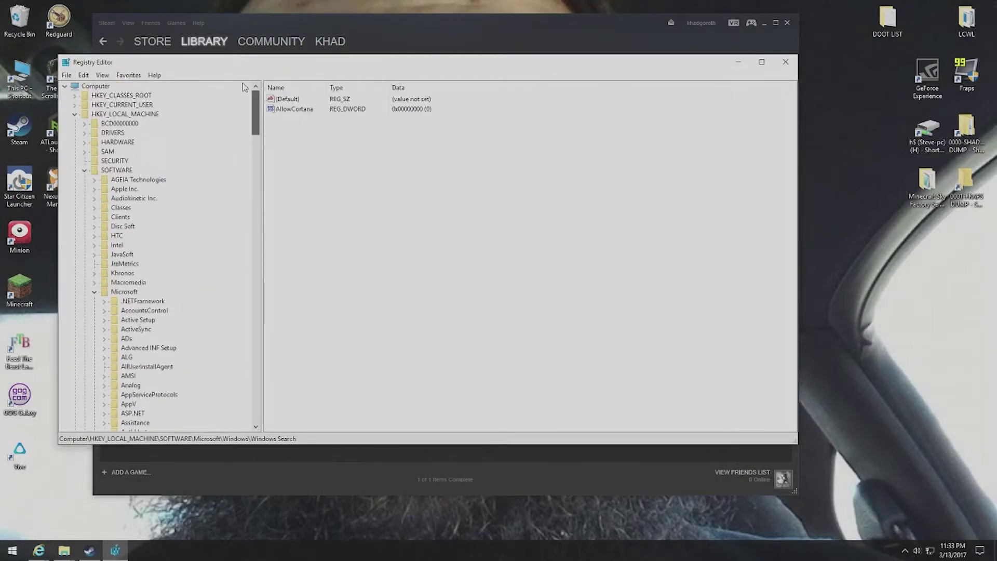
{"action": "left_click", "coordinate": [84, 170]}
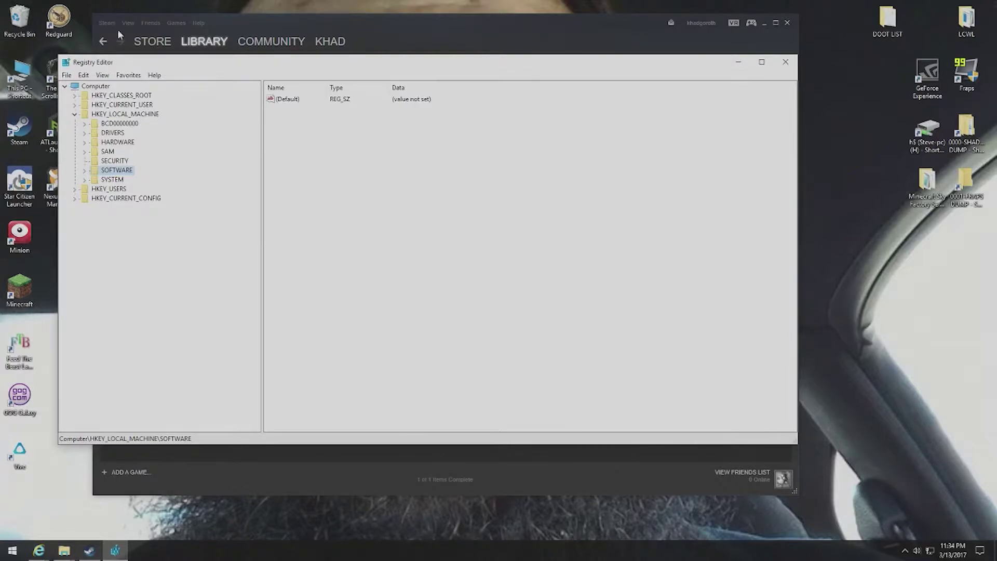
{"action": "left_click", "coordinate": [85, 171]}
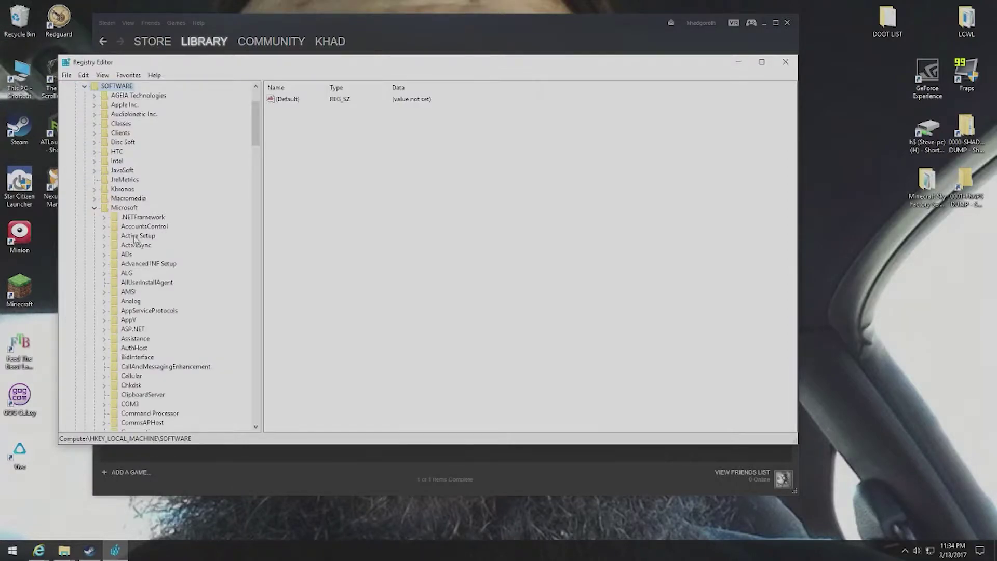
{"action": "left_click", "coordinate": [94, 208]}
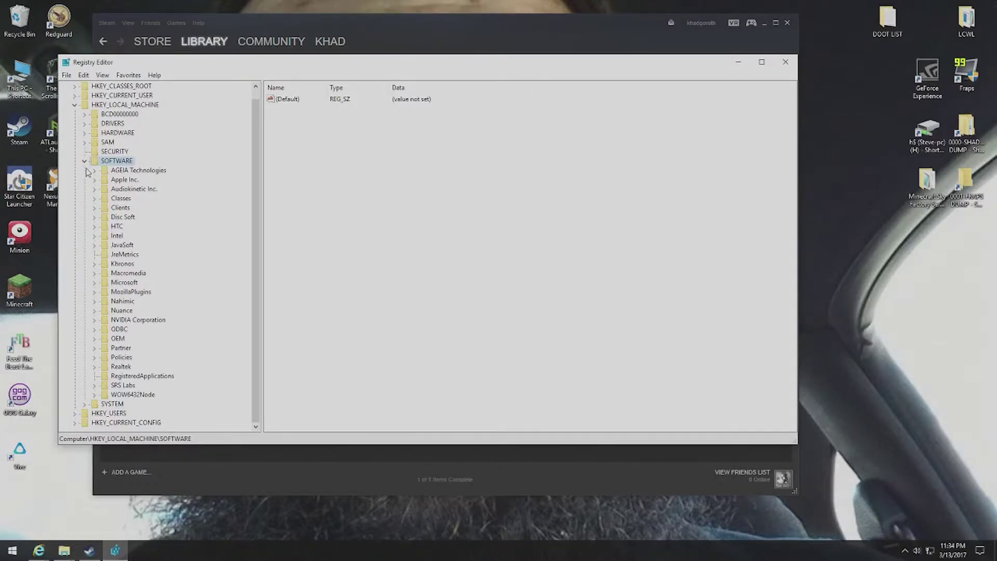
{"action": "key", "text": "Left"}
{"action": "key", "text": "Left"}
{"action": "key", "text": "Left"}
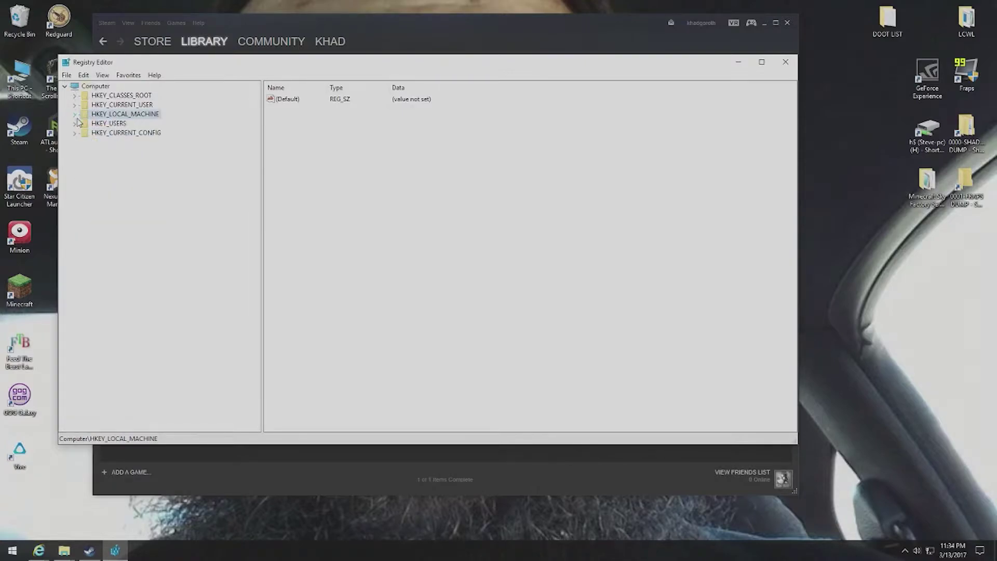
Expand HKEY_LOCAL_MACHINE\SOFTWARE\WOW6432Node\Bethesda Softworks to examine its subkeys
{"action": "key", "text": "Right"}
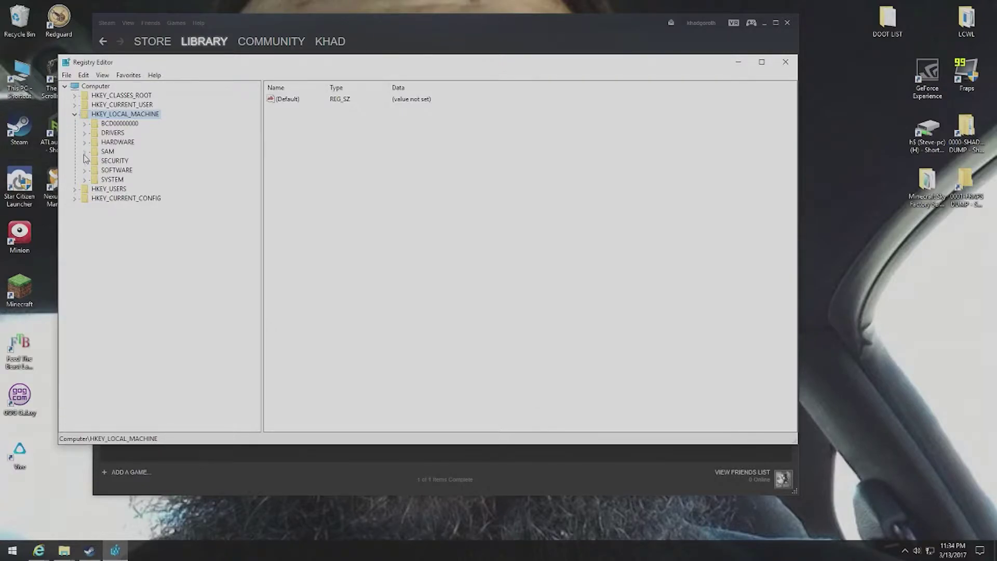
{"action": "left_click", "coordinate": [86, 171]}
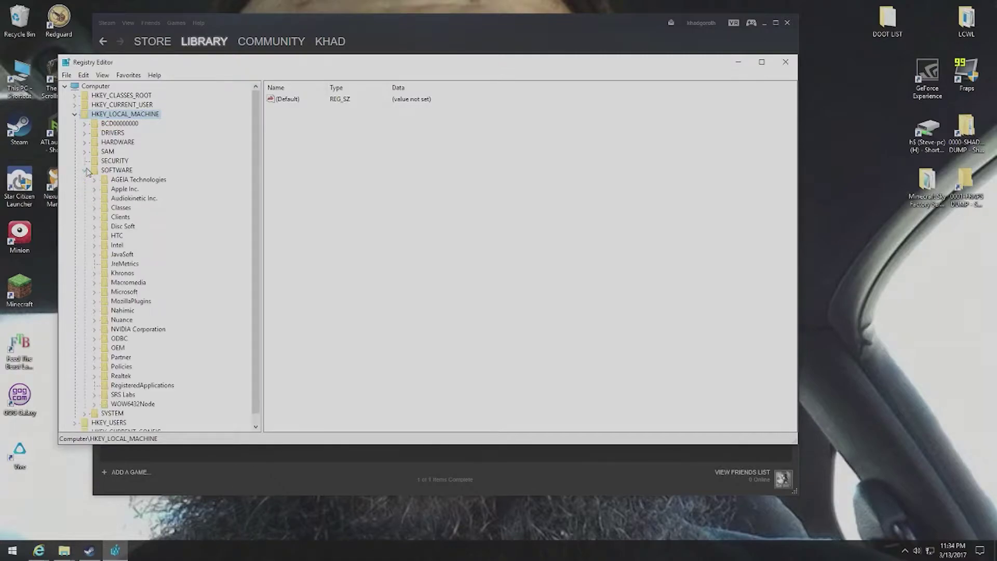
{"action": "left_click", "coordinate": [94, 404]}
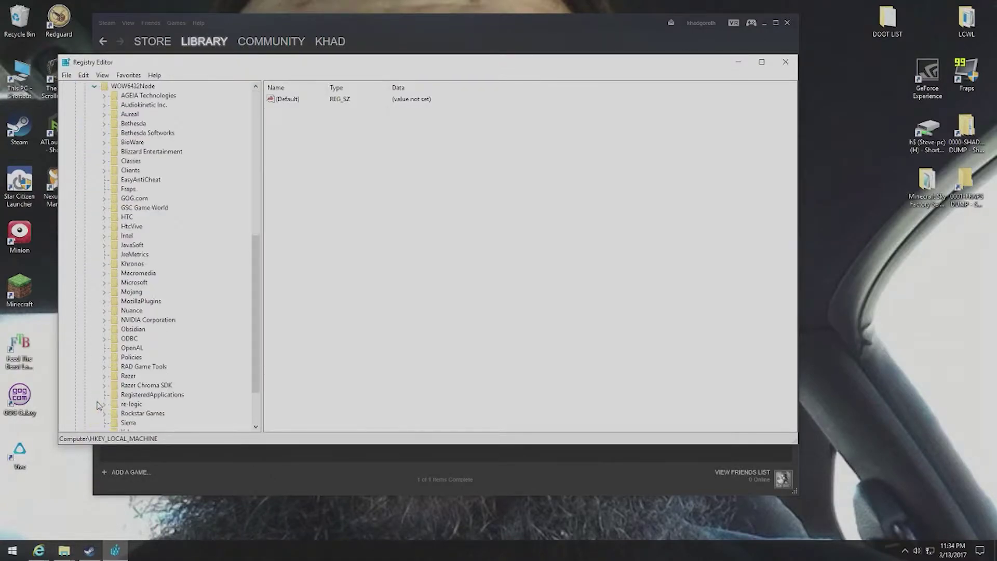
{"action": "scroll", "coordinate": [102, 387], "scroll_direction": "up", "scroll_amount": 1}
{"action": "left_click", "coordinate": [105, 190]}
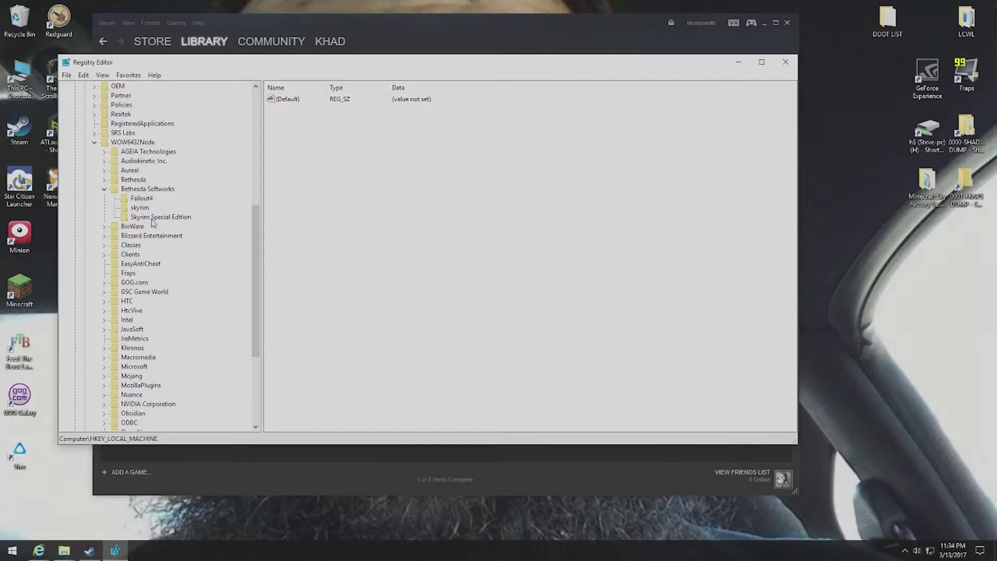
Collapse the Bethesda Softworks and WOW6432Node branches of the registry tree
{"action": "left_click", "coordinate": [104, 188]}
{"action": "scroll", "coordinate": [104, 198], "scroll_direction": "up", "scroll_amount": 2}
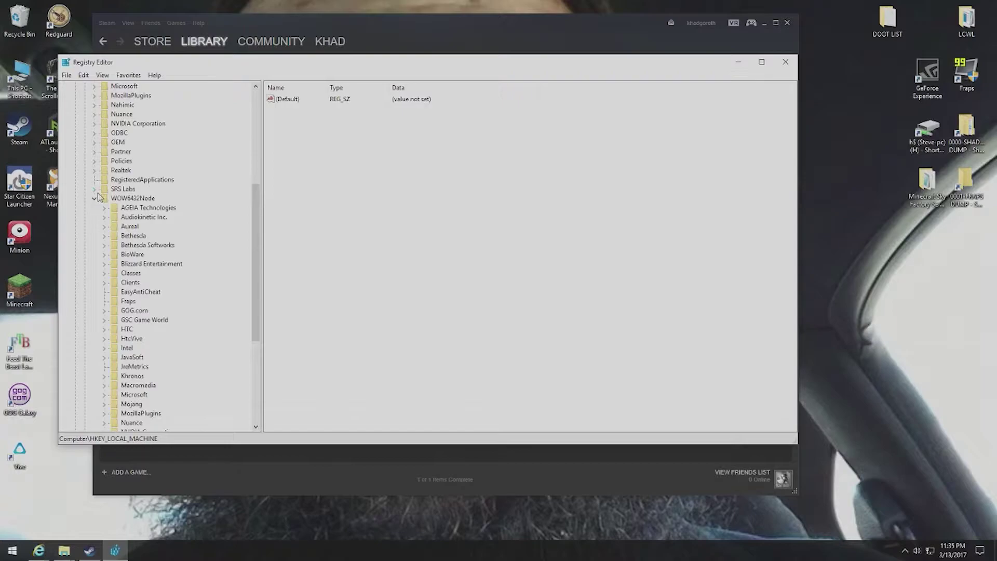
{"action": "left_click", "coordinate": [95, 197]}
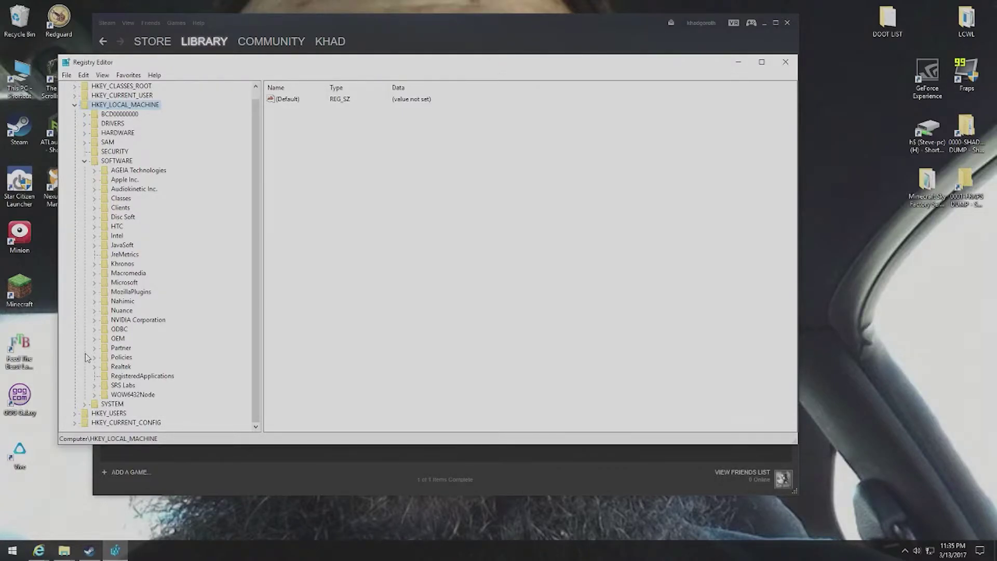
Create a new key named Bethesda Softworks under HKEY_LOCAL_MACHINE\SOFTWARE
{"action": "right_click", "coordinate": [125, 161]}
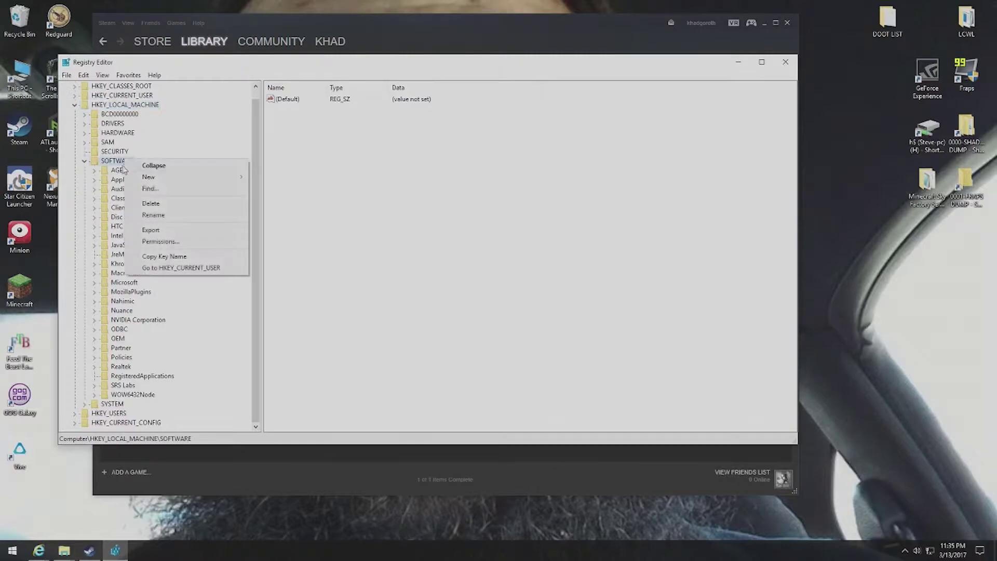
{"action": "mouse_move", "coordinate": [151, 177]}
{"action": "left_click", "coordinate": [275, 178]}
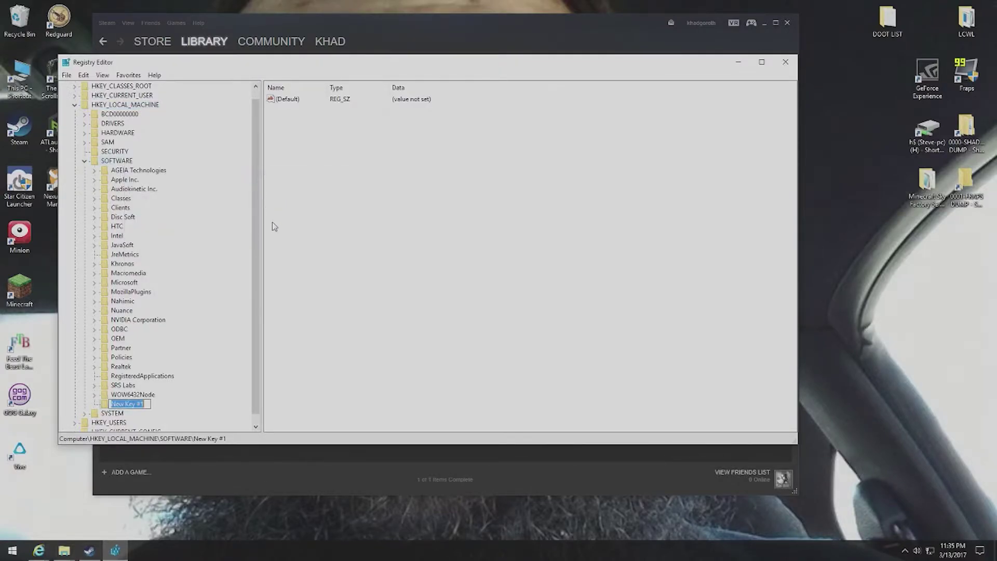
{"action": "key", "text": "Return"}
{"action": "right_click", "coordinate": [133, 405]}
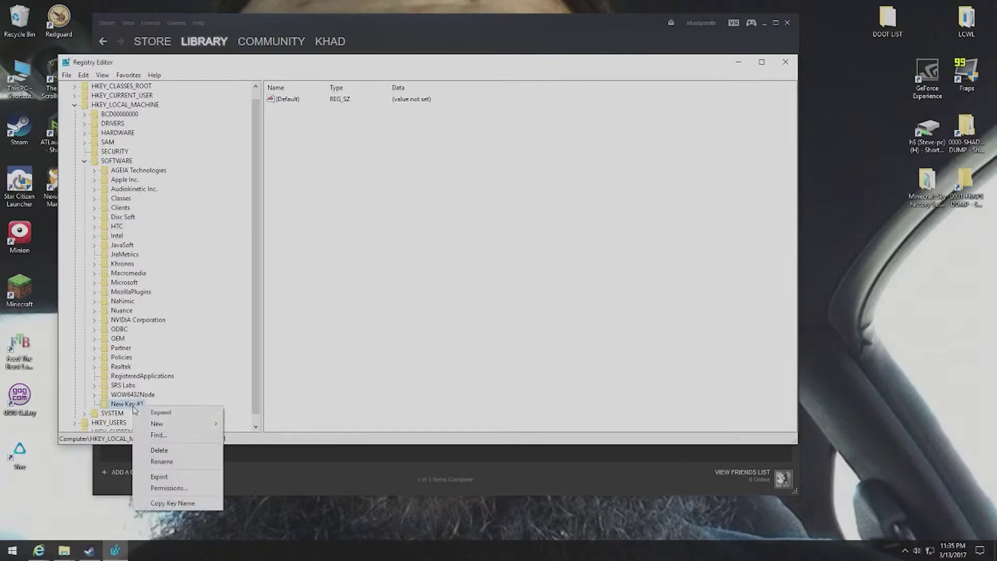
{"action": "left_click", "coordinate": [174, 463]}
{"action": "type", "text": "Bethesda"}
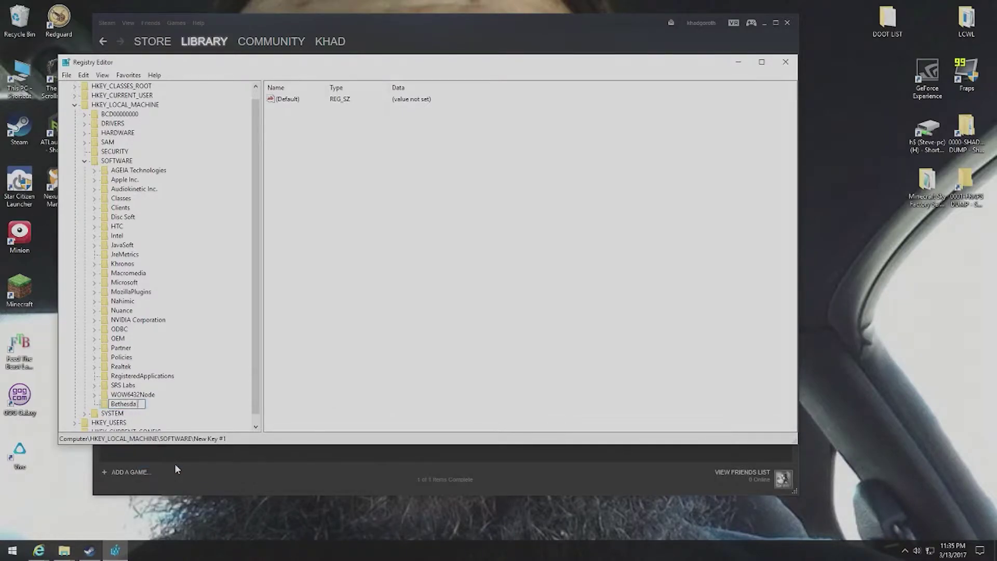
{"action": "type", "text": " Softworks"}
{"action": "key", "text": "Return"}
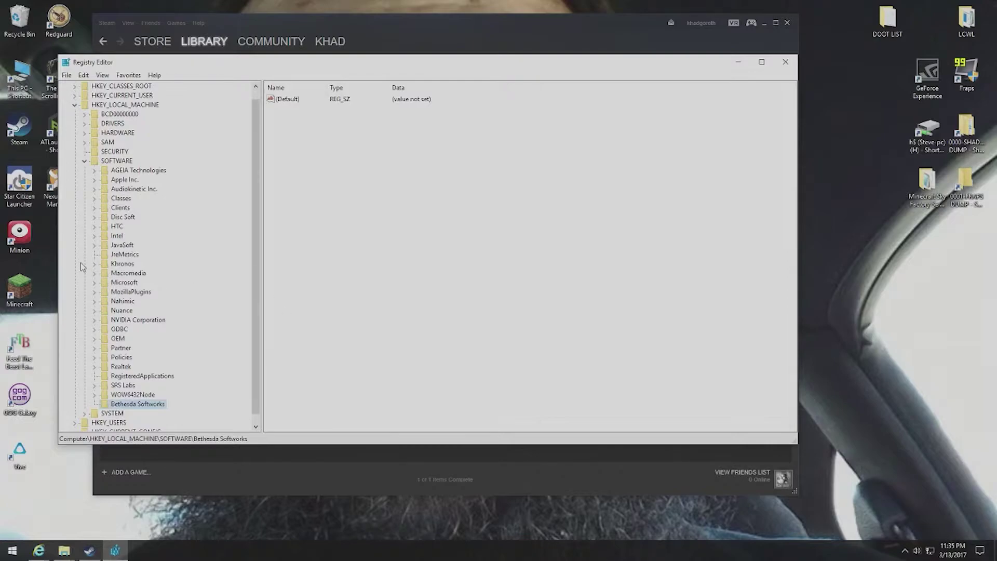
Create a subkey named Morrowind inside HKEY_LOCAL_MACHINE\SOFTWARE\Bethesda Softworks
{"action": "right_click", "coordinate": [125, 403]}
{"action": "mouse_move", "coordinate": [149, 417]}
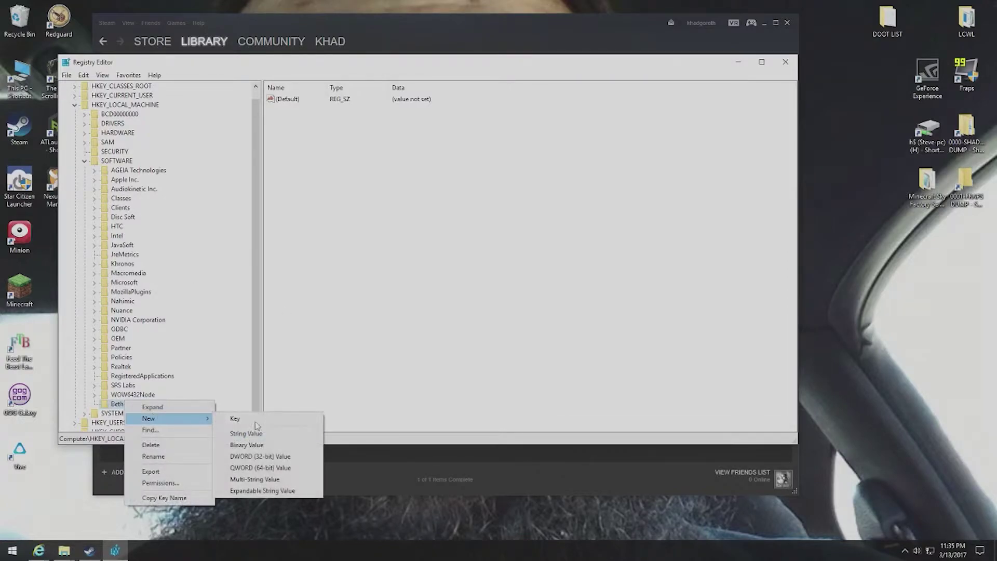
{"action": "left_click", "coordinate": [256, 418]}
{"action": "type", "text": "Morrowind"}
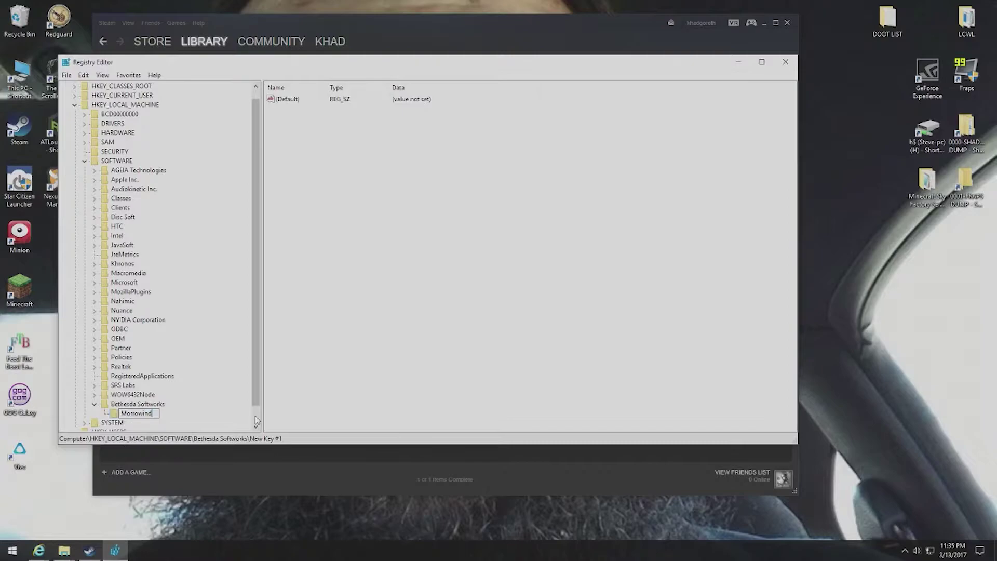
{"action": "key", "text": "Return"}
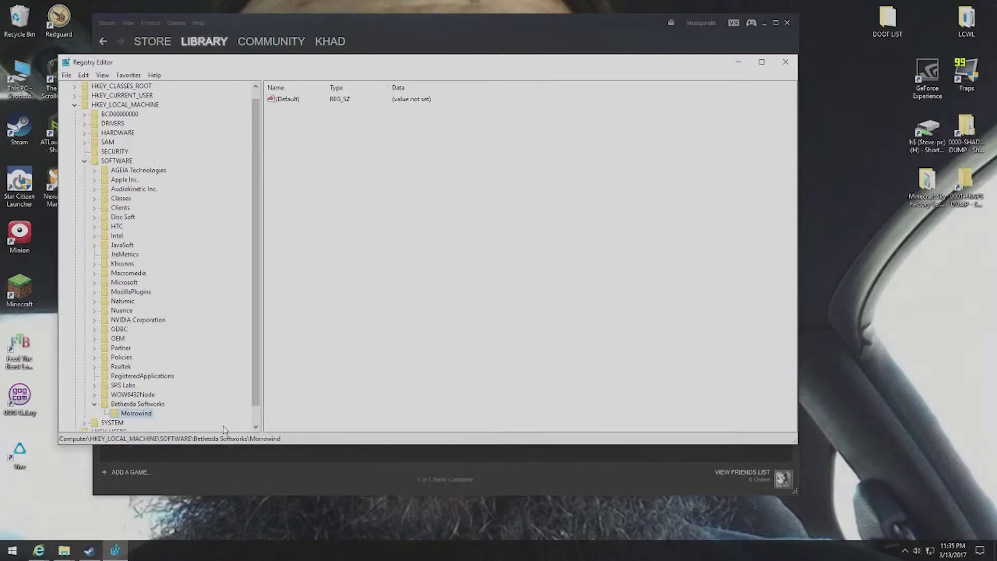
Add a DWORD (32-bit) value named Screen Width to the Morrowind key
{"action": "right_click", "coordinate": [125, 414]}
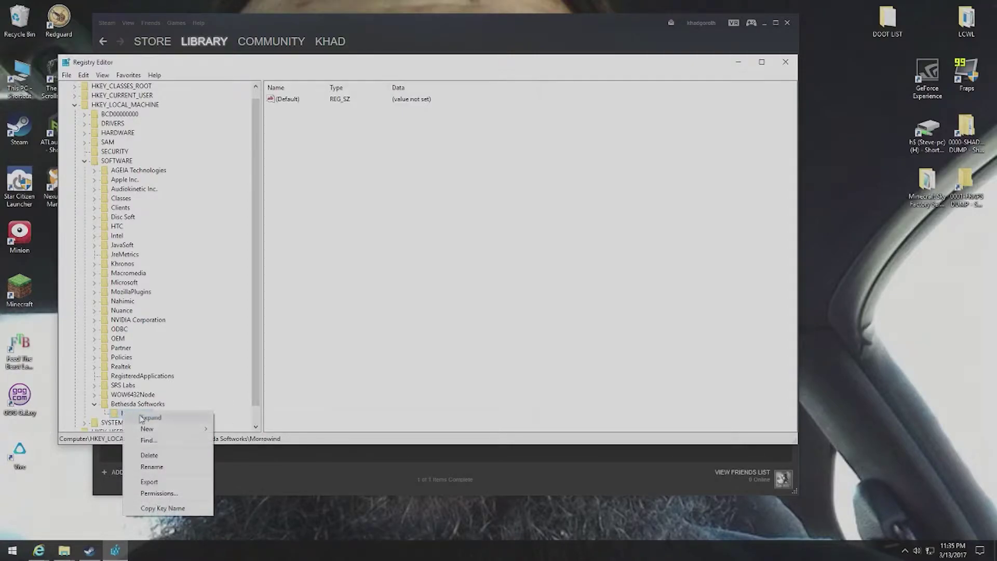
{"action": "mouse_move", "coordinate": [189, 429]}
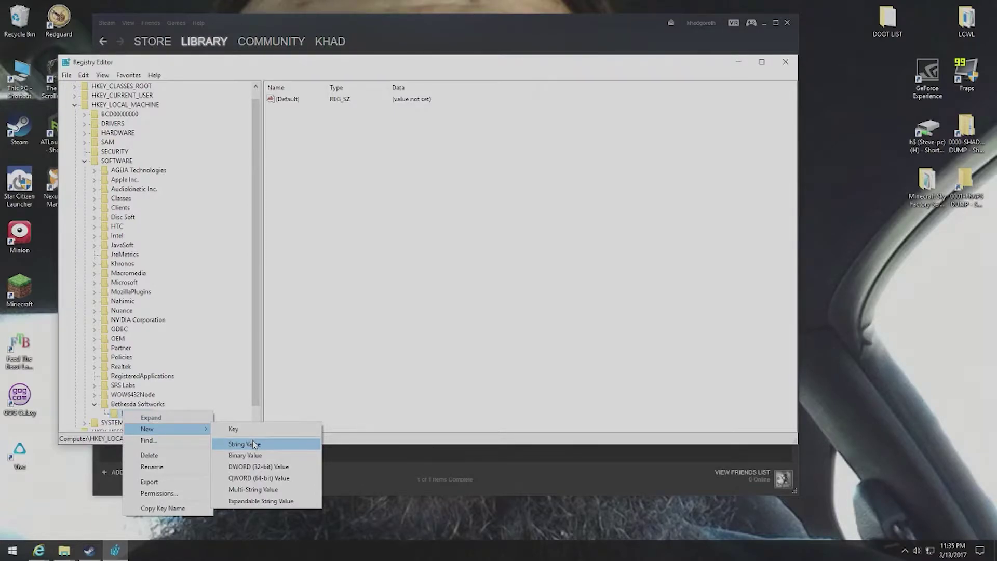
{"action": "left_click", "coordinate": [264, 468]}
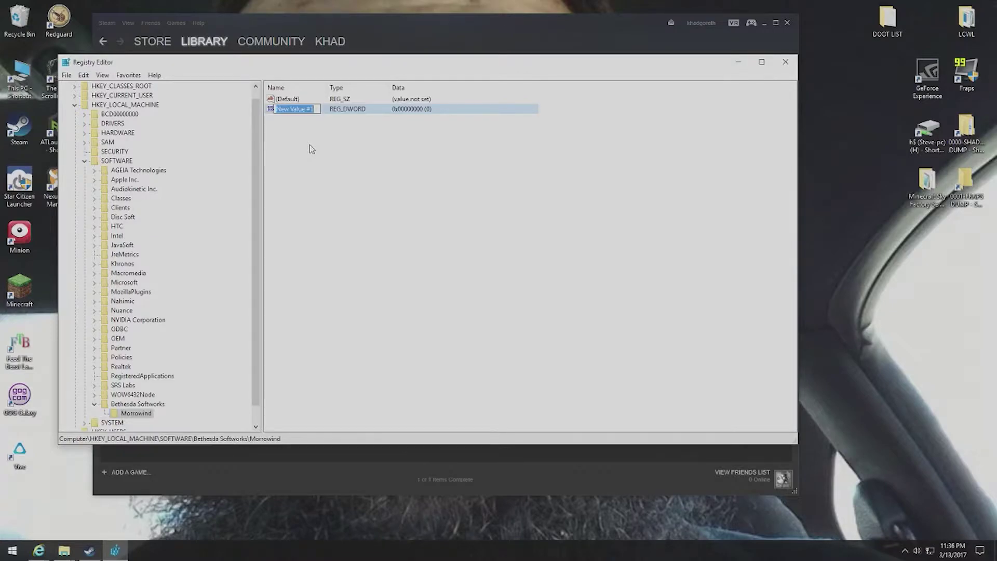
{"action": "key", "text": "Return"}
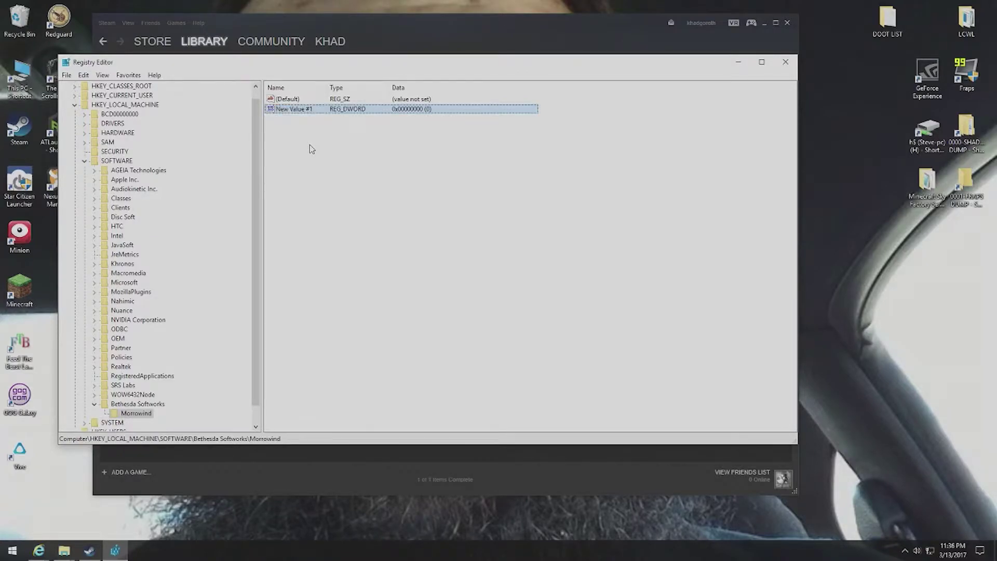
{"action": "double_click", "coordinate": [294, 109]}
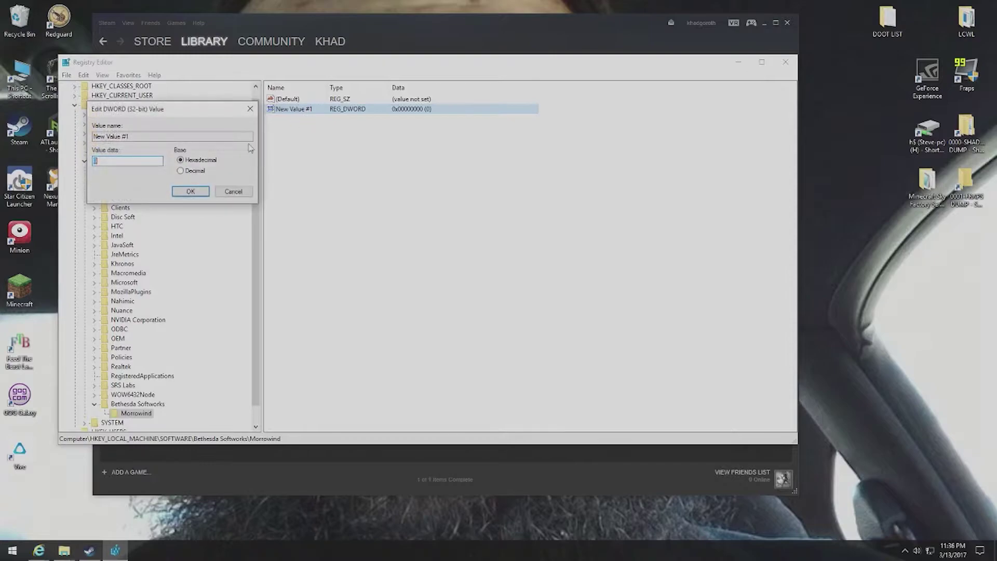
{"action": "left_click", "coordinate": [220, 189]}
{"action": "left_click", "coordinate": [298, 110]}
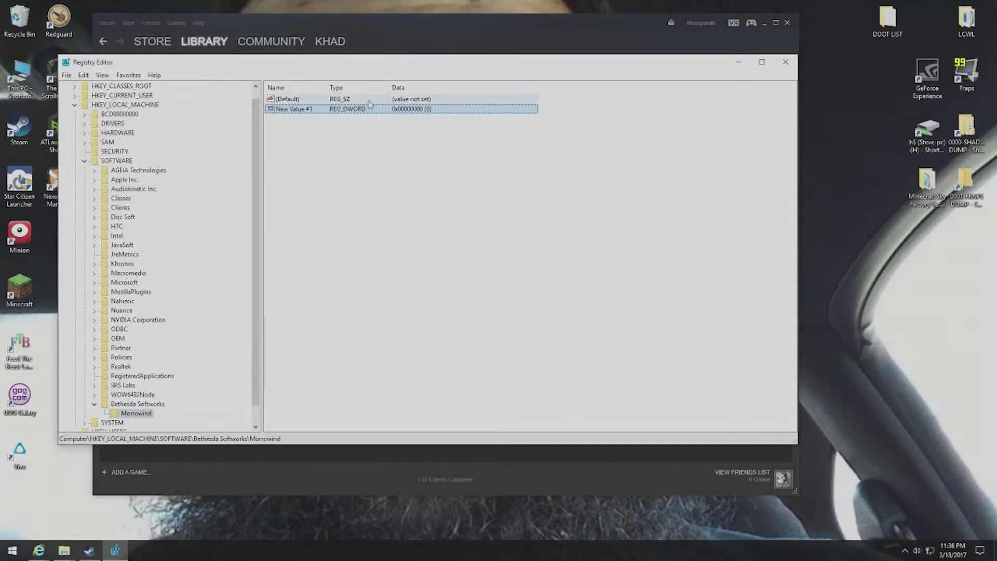
{"action": "right_click", "coordinate": [311, 112]}
{"action": "left_click", "coordinate": [363, 157]}
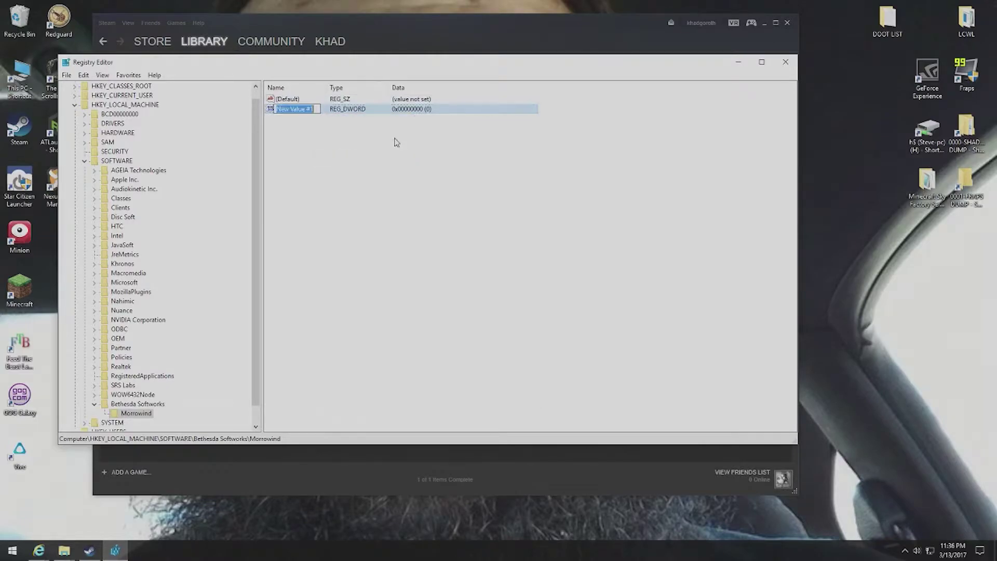
{"action": "type", "text": "Screen Width"}
{"action": "key", "text": "Return"}
Set the Screen Width value data to hexadecimal 000005a0
{"action": "key", "text": "Return"}
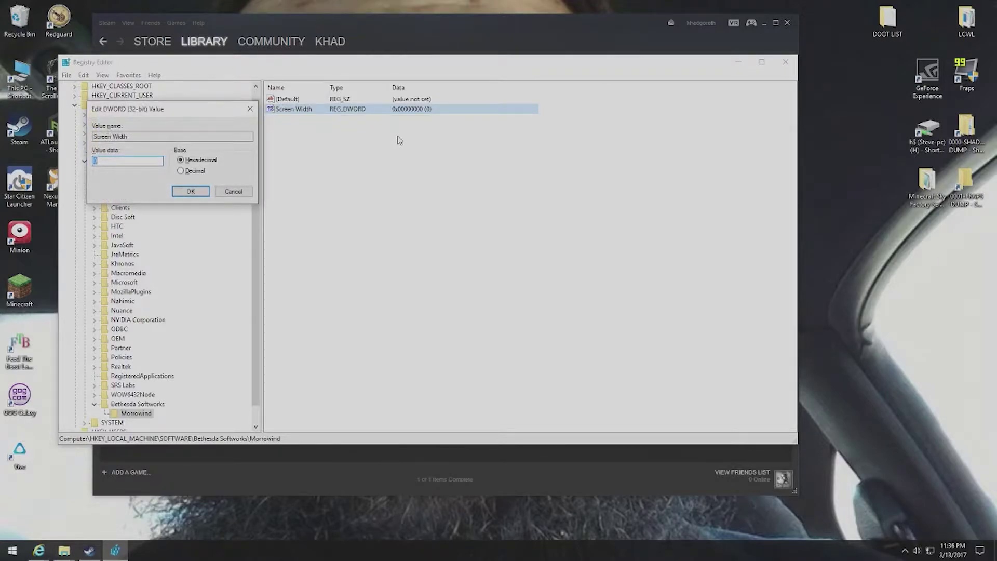
{"action": "type", "text": "2"}
{"action": "key", "text": "BackSpace"}
{"action": "type", "text": "000005a0"}
{"action": "key", "text": "Return"}
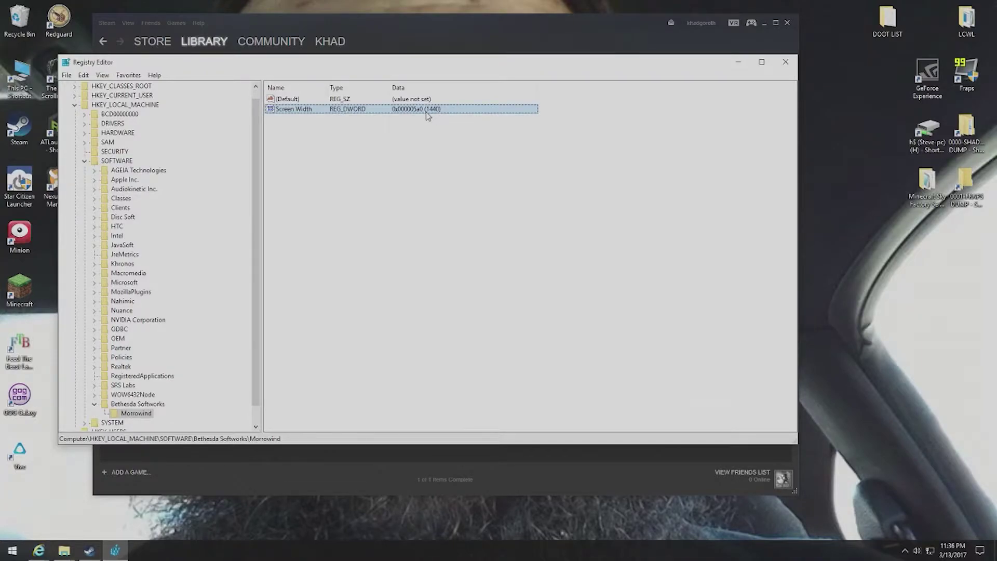
Add a second DWORD (32-bit) value to the Morrowind key and name it Screen Height
{"action": "right_click", "coordinate": [310, 142]}
{"action": "mouse_move", "coordinate": [335, 149]}
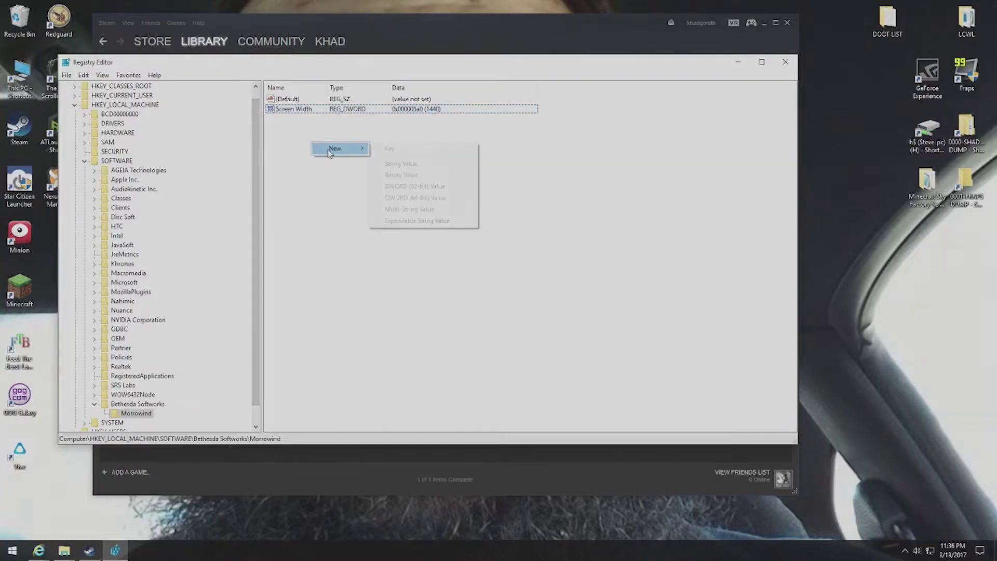
{"action": "left_click", "coordinate": [400, 187]}
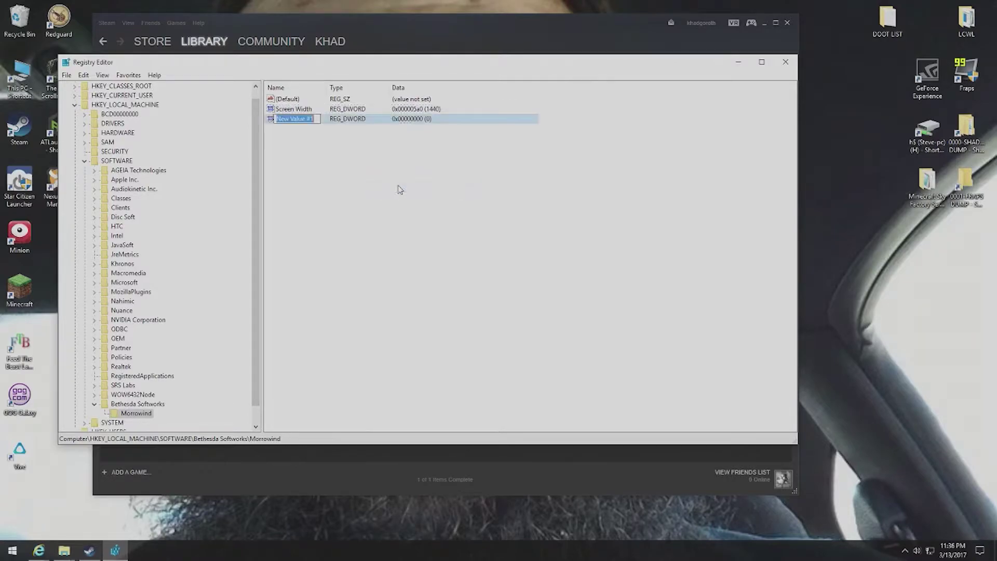
{"action": "key", "text": "Return"}
{"action": "key", "text": "Return"}
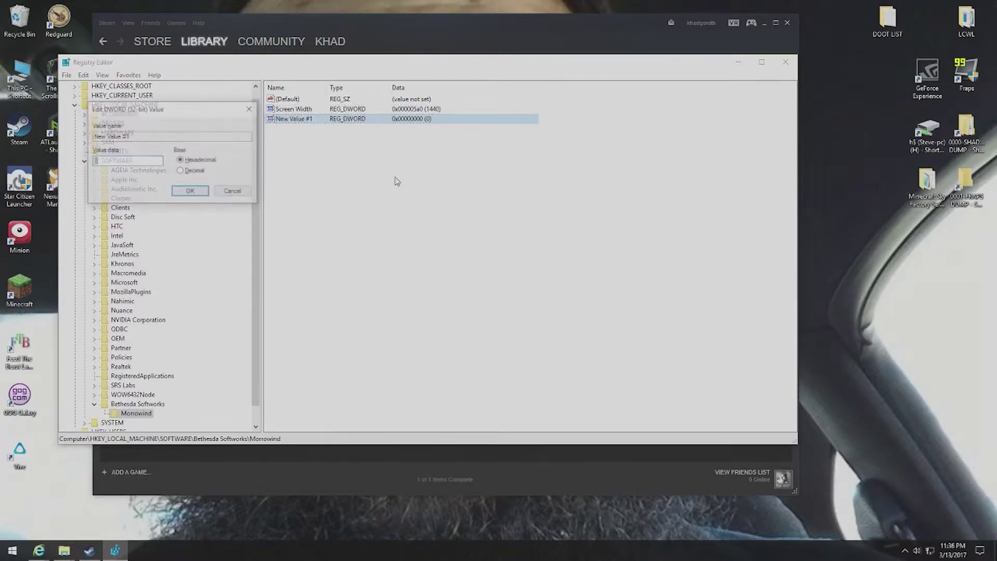
{"action": "left_click", "coordinate": [229, 195]}
{"action": "double_click", "coordinate": [295, 119]}
{"action": "left_click", "coordinate": [197, 191]}
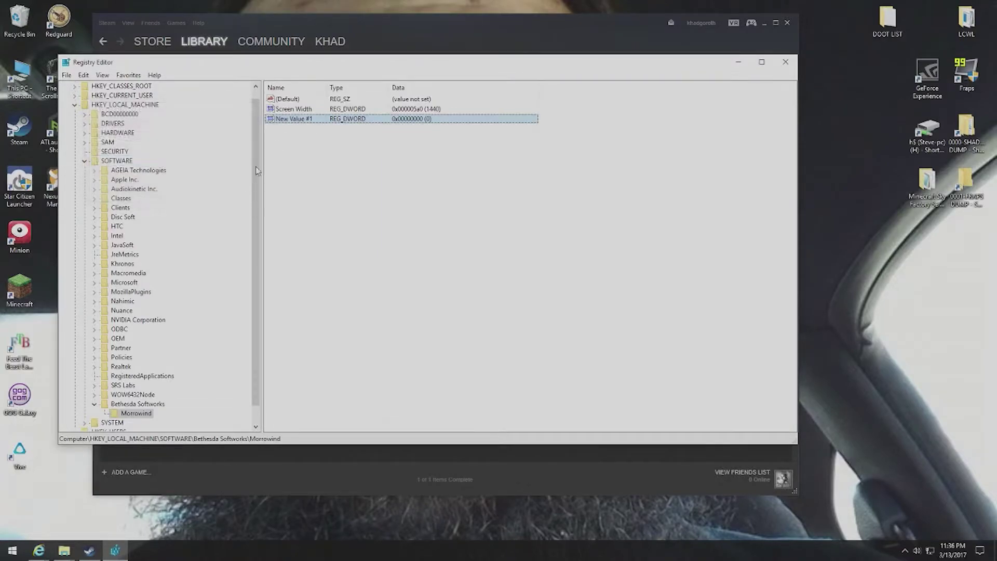
{"action": "right_click", "coordinate": [294, 118]}
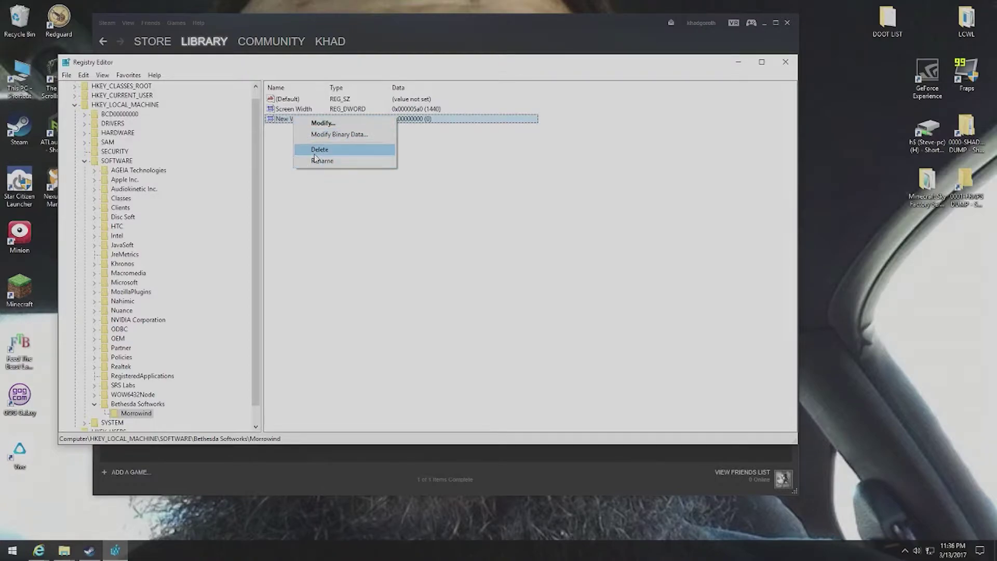
{"action": "left_click", "coordinate": [337, 161]}
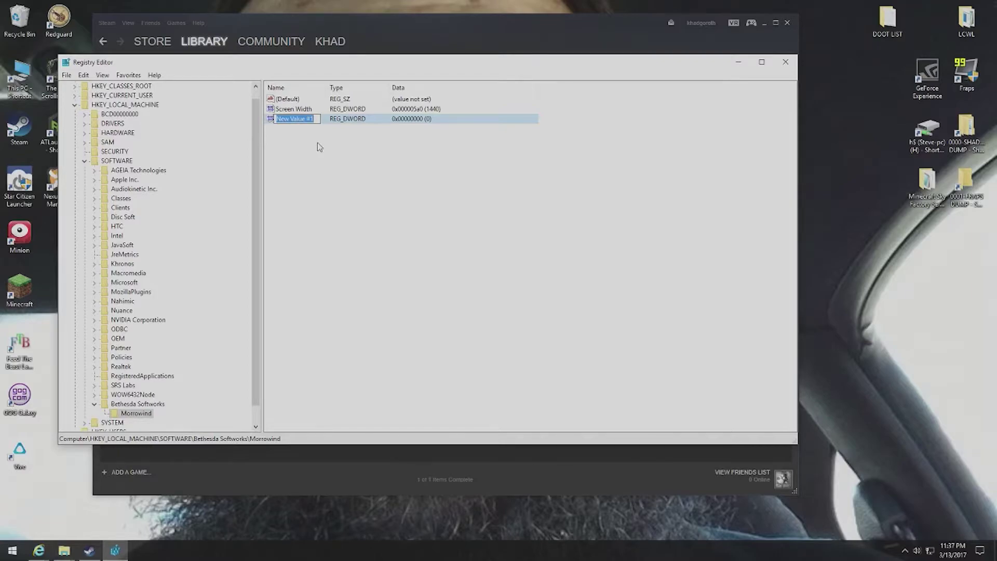
{"action": "type", "text": "Screen Height"}
{"action": "key", "text": "Return"}
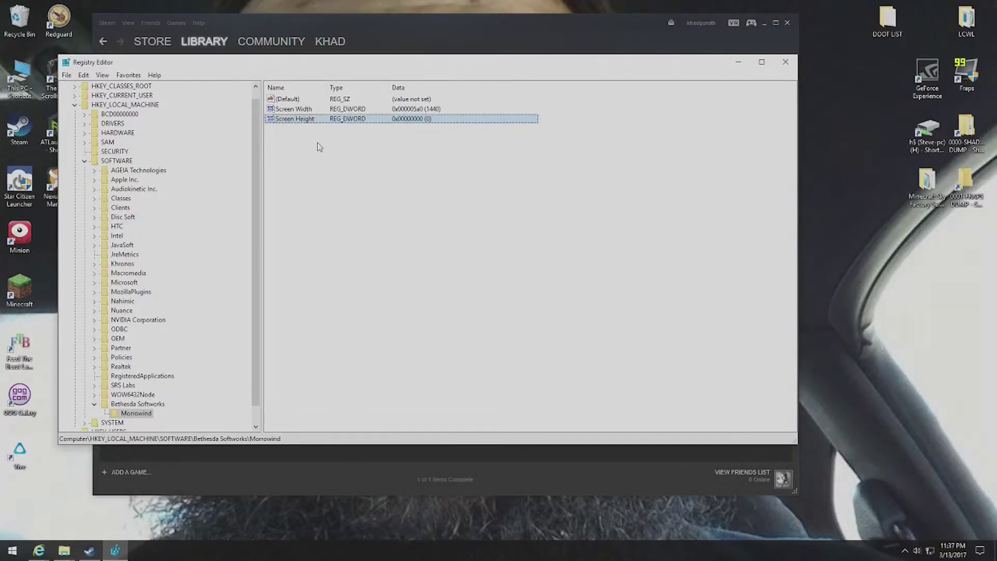
Set the Screen Height value data to hexadecimal 00000384
{"action": "double_click", "coordinate": [280, 119]}
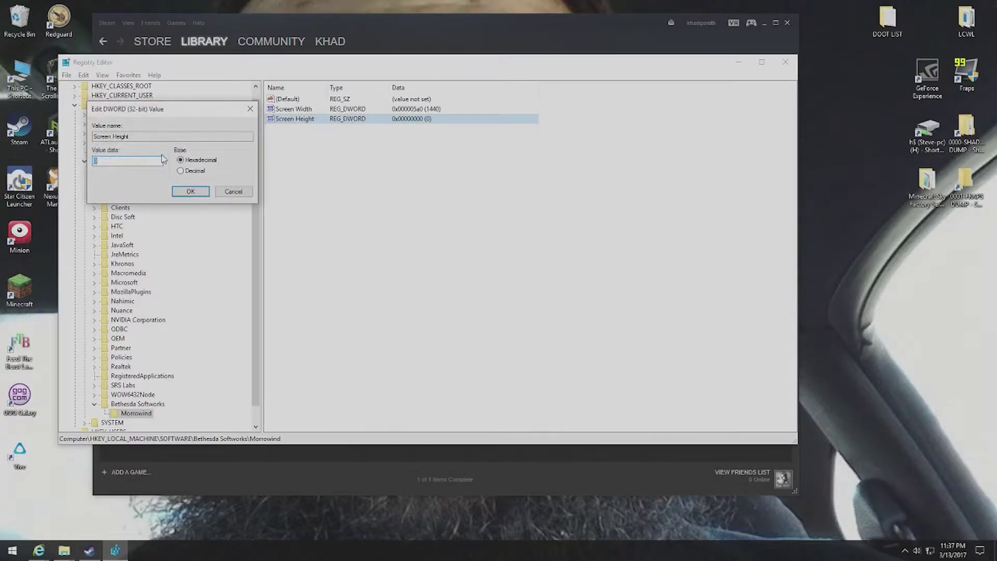
{"action": "type", "text": "00000384"}
{"action": "key", "text": "Return"}
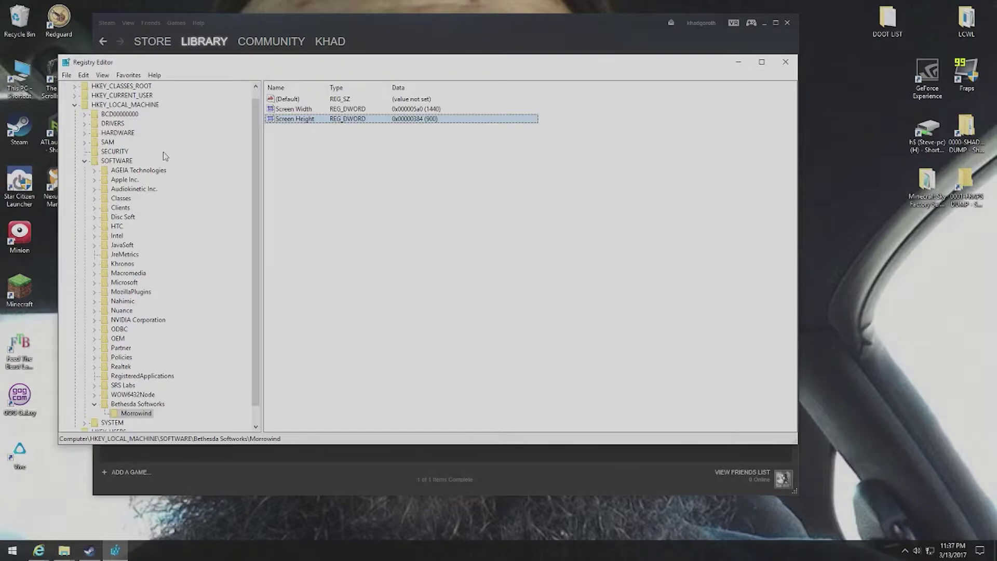
Add a third DWORD (32-bit) value to the Morrowind key and name it Screen Depth
{"action": "right_click", "coordinate": [287, 158]}
{"action": "mouse_move", "coordinate": [310, 163]}
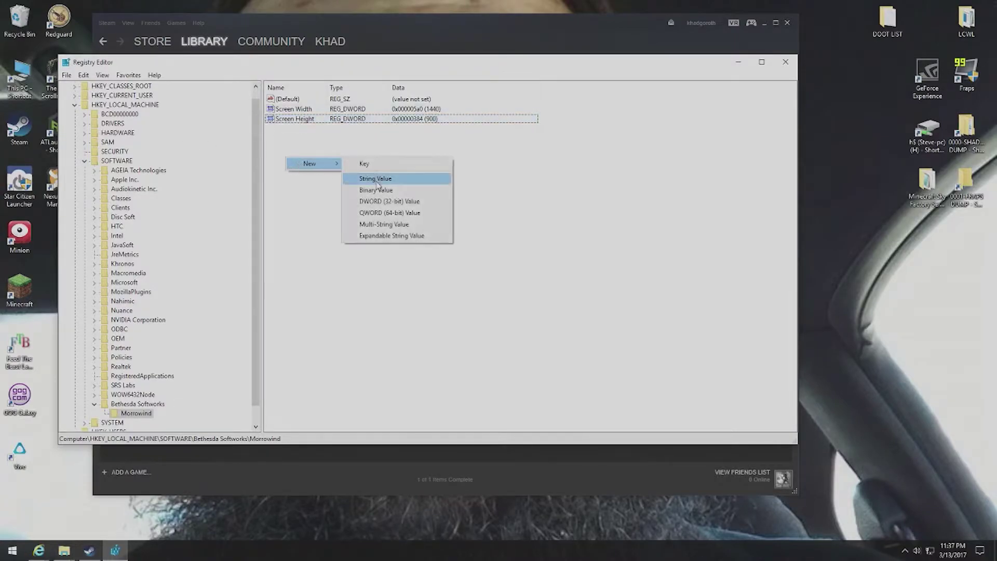
{"action": "left_click", "coordinate": [387, 203]}
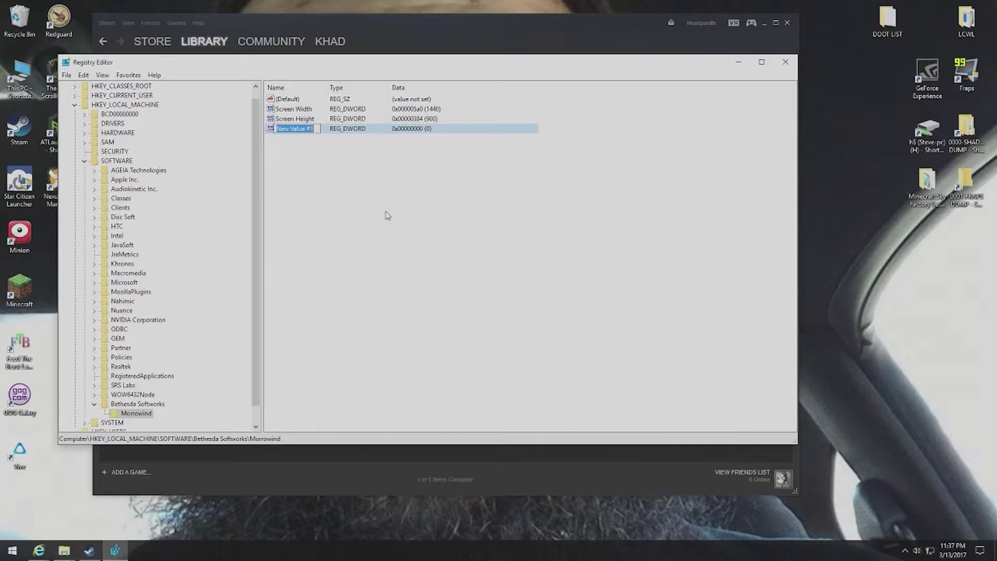
{"action": "type", "text": "Screem De[t"}
{"action": "key", "text": "BackSpace"}
{"action": "key", "text": "BackSpace"}
{"action": "key", "text": "BackSpace"}
{"action": "key", "text": "BackSpace"}
{"action": "type", "text": "n Depth"}
{"action": "key", "text": "Return"}
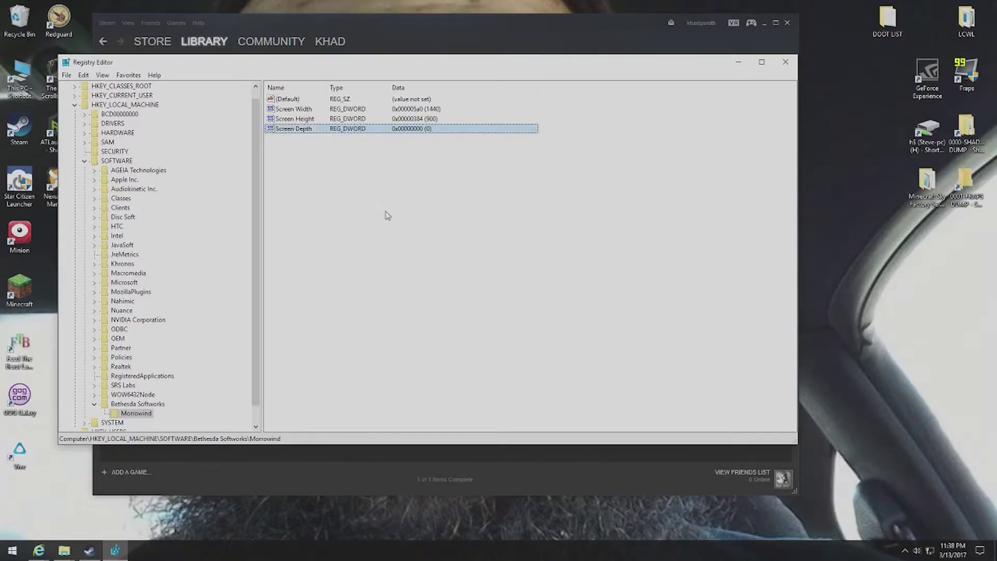
Set the Screen Depth value data to hexadecimal 00000020
{"action": "double_click", "coordinate": [301, 129]}
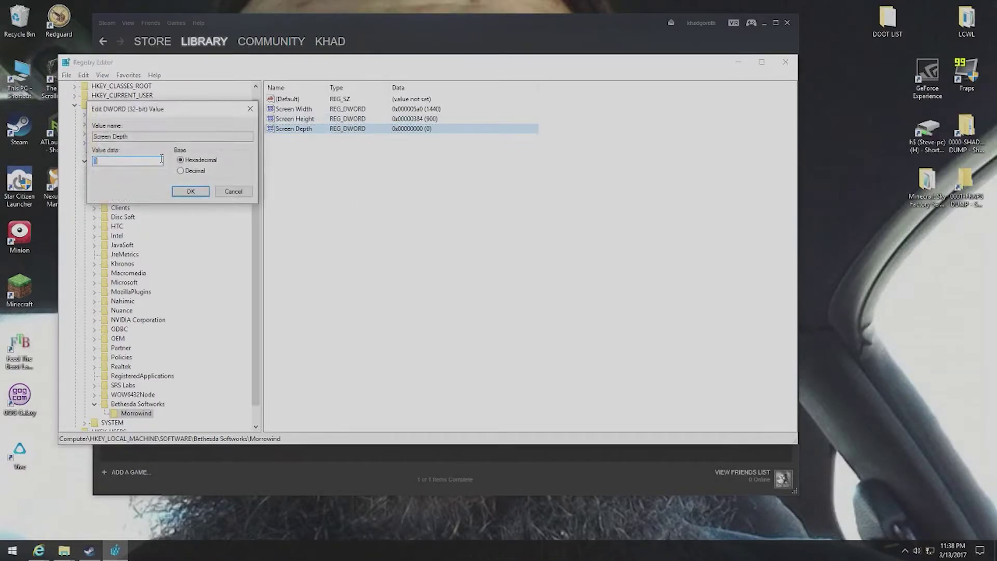
{"action": "type", "text": "12"}
{"action": "key", "text": "BackSpace"}
{"action": "type", "text": "00000020"}
{"action": "key", "text": "Return"}
{"action": "left_click", "coordinate": [497, 236]}
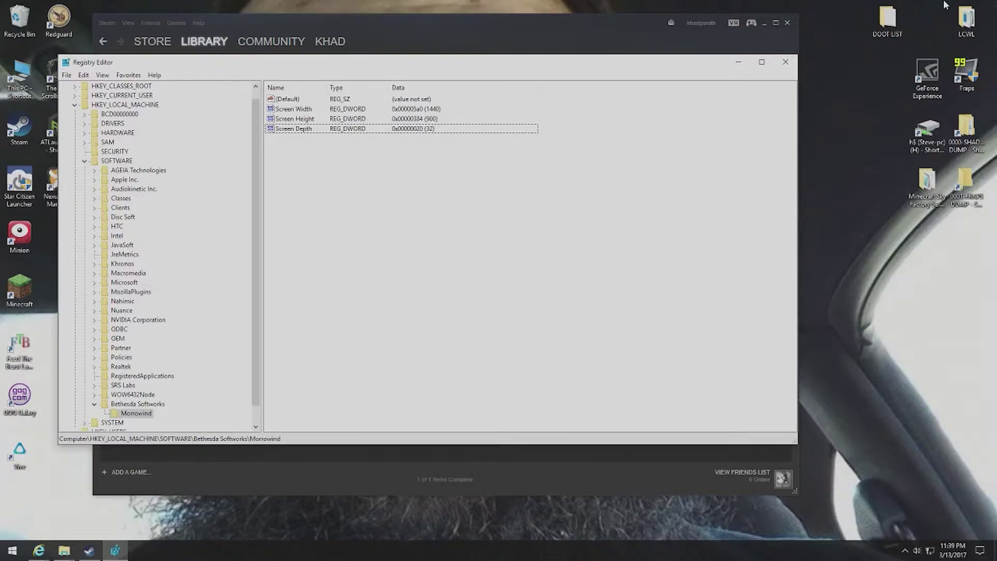
Empty the Recycle Bin on the desktop, permanently deleting its items
{"action": "left_click", "coordinate": [19, 19]}
{"action": "right_click", "coordinate": [19, 20]}
{"action": "left_click", "coordinate": [52, 33]}
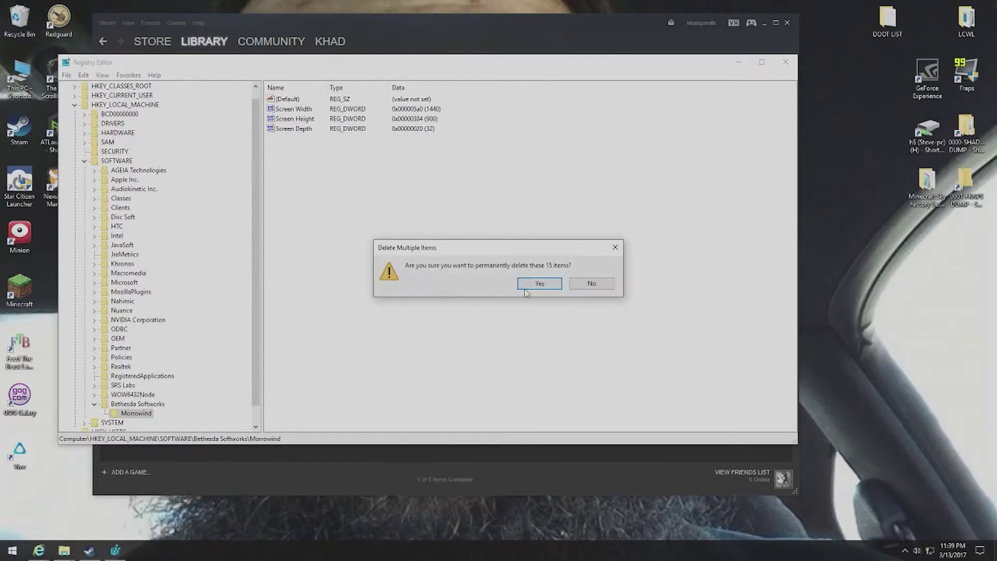
{"action": "left_click", "coordinate": [540, 283]}
{"action": "mouse_move", "coordinate": [64, 550]}
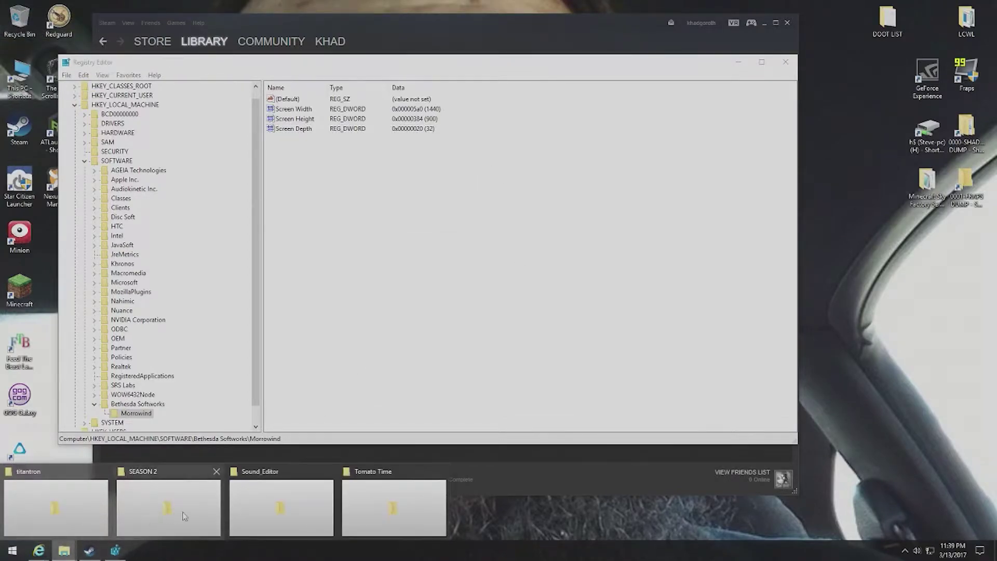
{"action": "left_click", "coordinate": [382, 506]}
{"action": "left_click", "coordinate": [945, 152]}
{"action": "mouse_move", "coordinate": [64, 550]}
{"action": "left_click", "coordinate": [238, 487]}
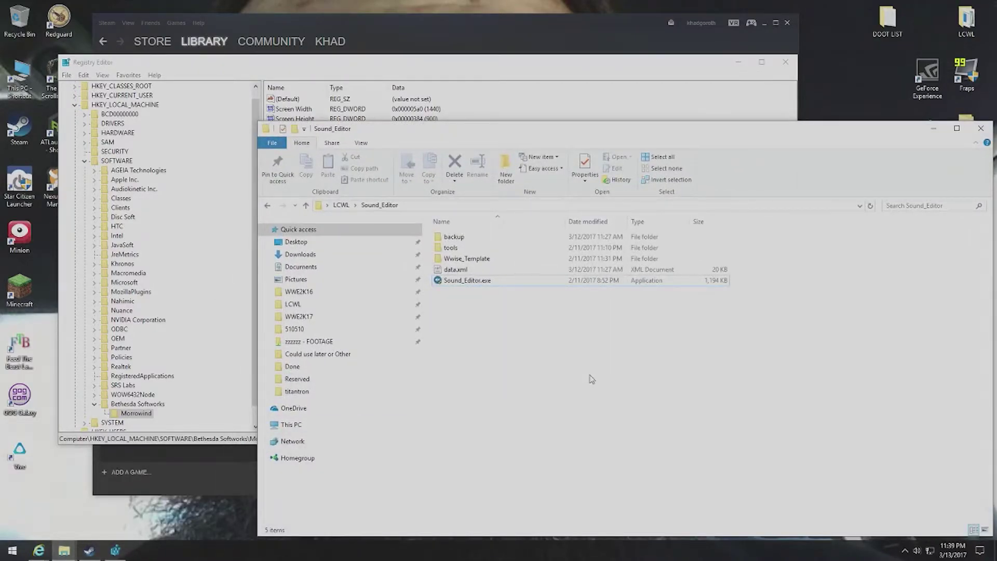
{"action": "left_click", "coordinate": [935, 129]}
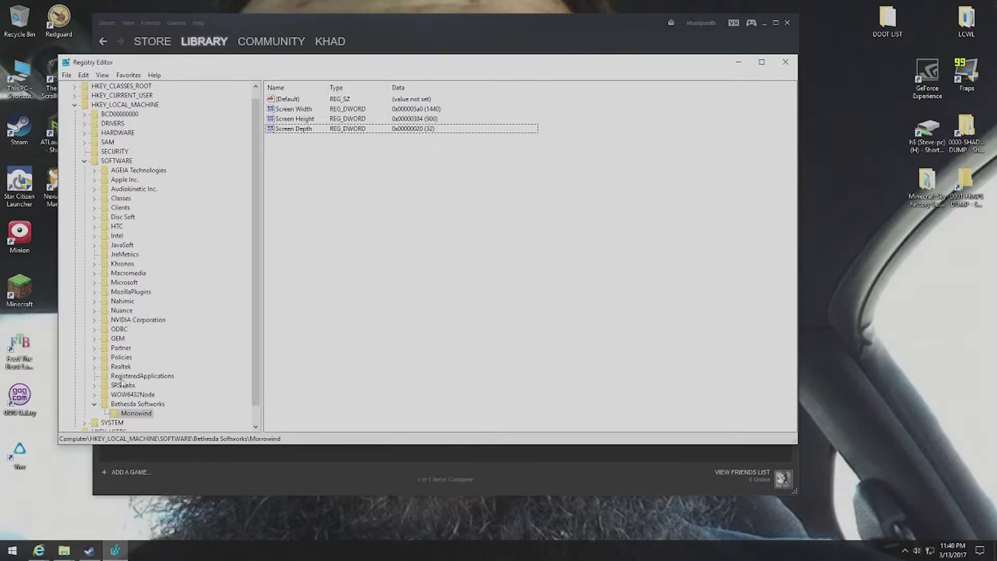
Expand the WOW6432Node key under HKEY_LOCAL_MACHINE\SOFTWARE and its Bethesda Softworks subkey in the Registry Editor
{"action": "left_click", "coordinate": [131, 398]}
{"action": "double_click", "coordinate": [131, 398]}
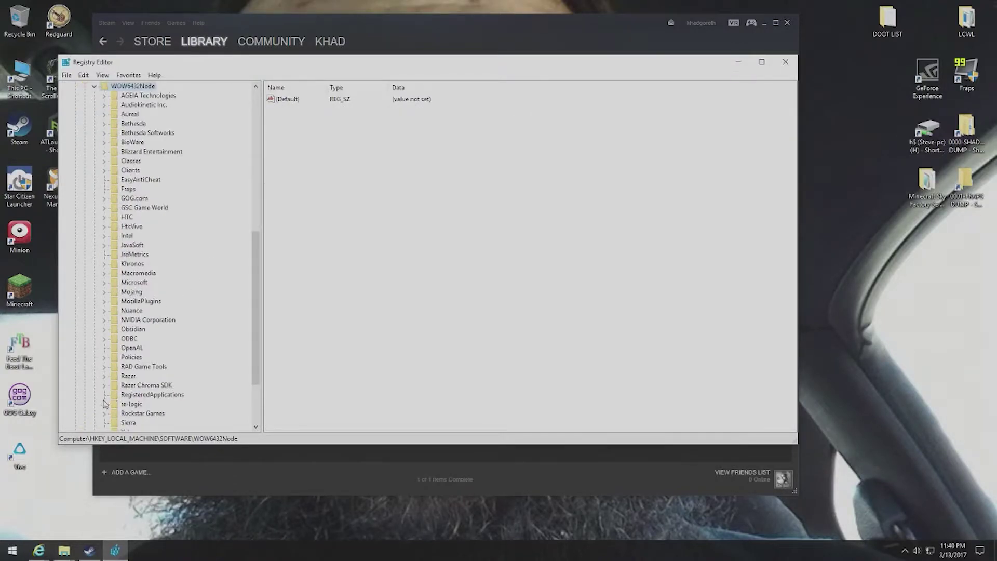
{"action": "double_click", "coordinate": [148, 133]}
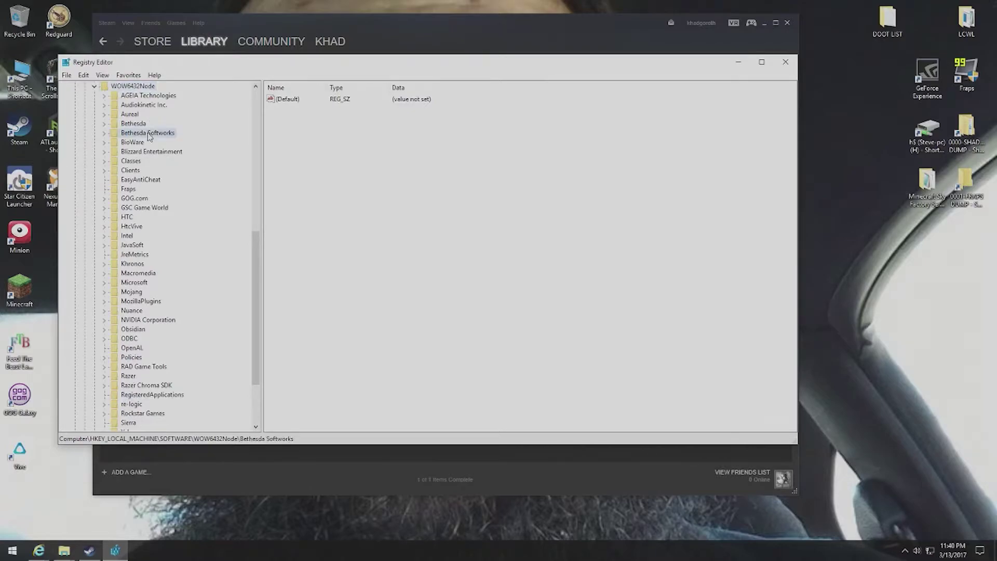
{"action": "double_click", "coordinate": [148, 133]}
{"action": "double_click", "coordinate": [149, 133]}
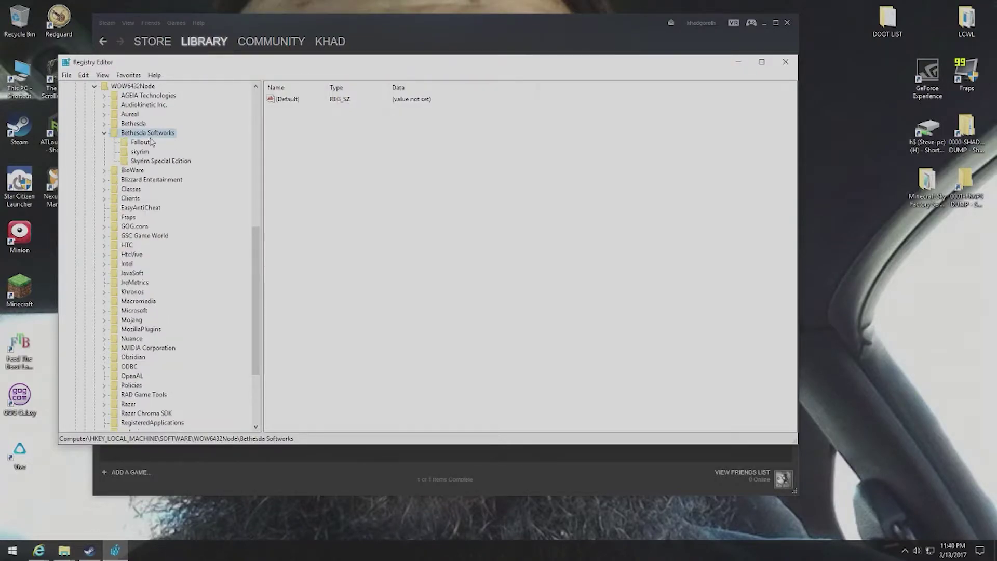
{"action": "scroll", "coordinate": [156, 156], "scroll_direction": "up", "scroll_amount": 3}
{"action": "scroll", "coordinate": [142, 185], "scroll_direction": "up", "scroll_amount": 2}
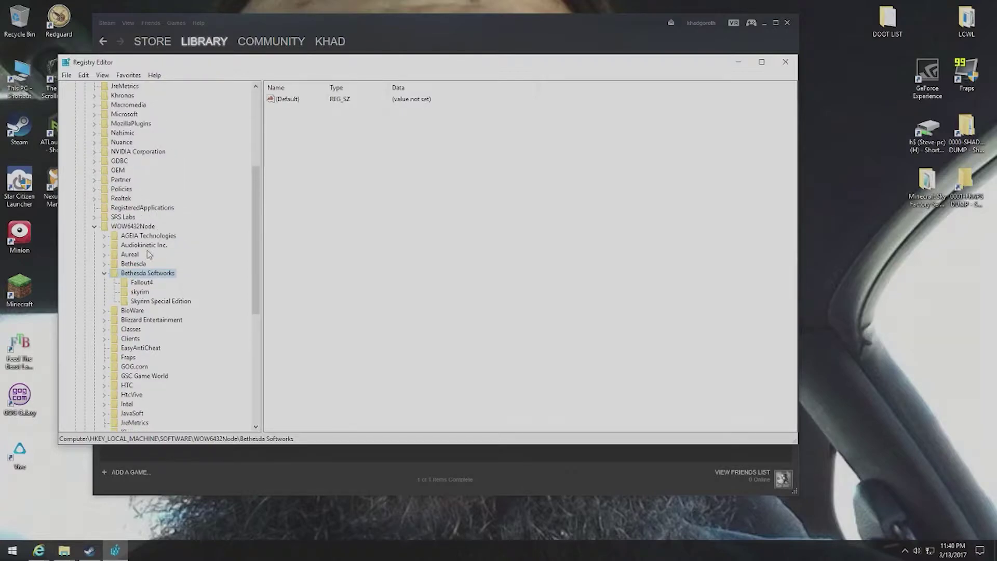
{"action": "scroll", "coordinate": [148, 252], "scroll_direction": "down", "scroll_amount": 2}
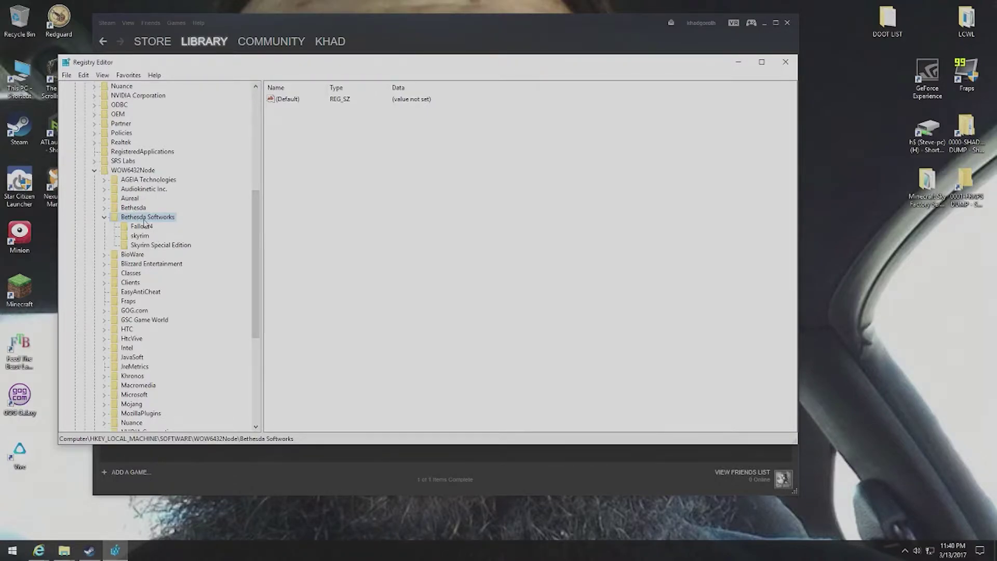
Create a new key named Morrowind under WOW6432Node\Bethesda Softworks
{"action": "right_click", "coordinate": [145, 218]}
{"action": "mouse_move", "coordinate": [171, 236]}
{"action": "left_click", "coordinate": [249, 239]}
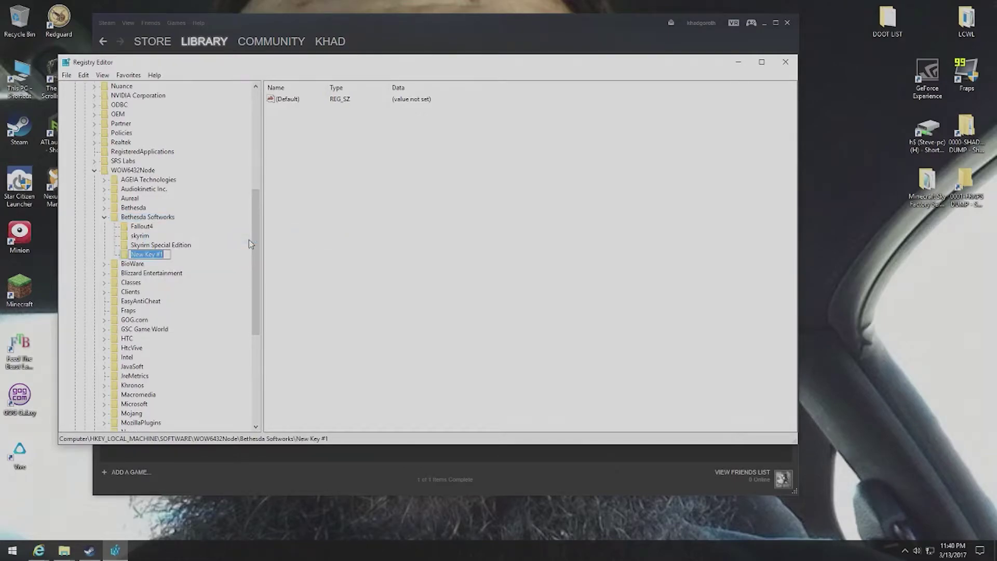
{"action": "type", "text": "Morrowind"}
{"action": "key", "text": "Return"}
Add a DWORD (32-bit) value named Screen Width to the new Morrowind key and set its data to hexadecimal 780
{"action": "right_click", "coordinate": [156, 256]}
{"action": "mouse_move", "coordinate": [181, 276]}
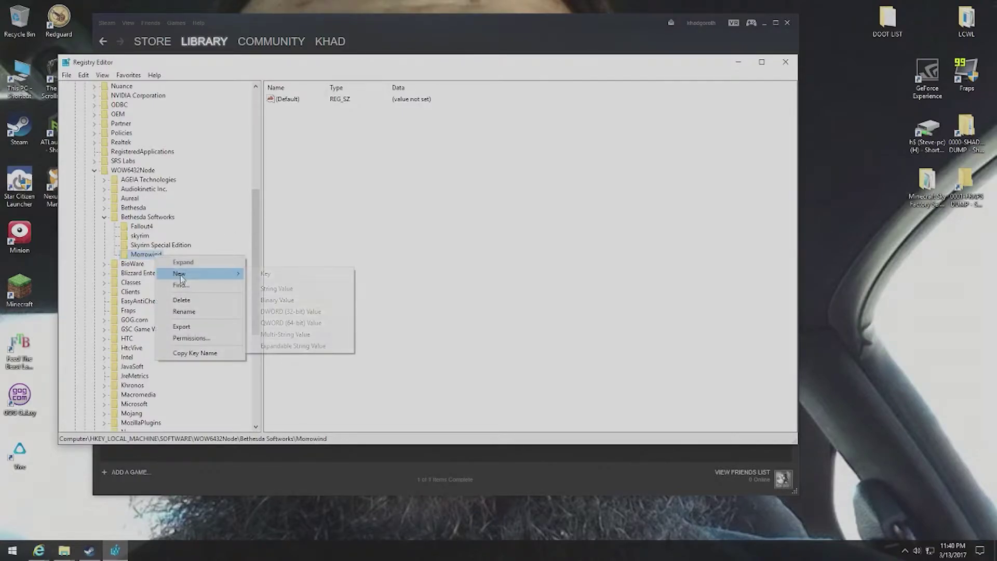
{"action": "left_click", "coordinate": [291, 312]}
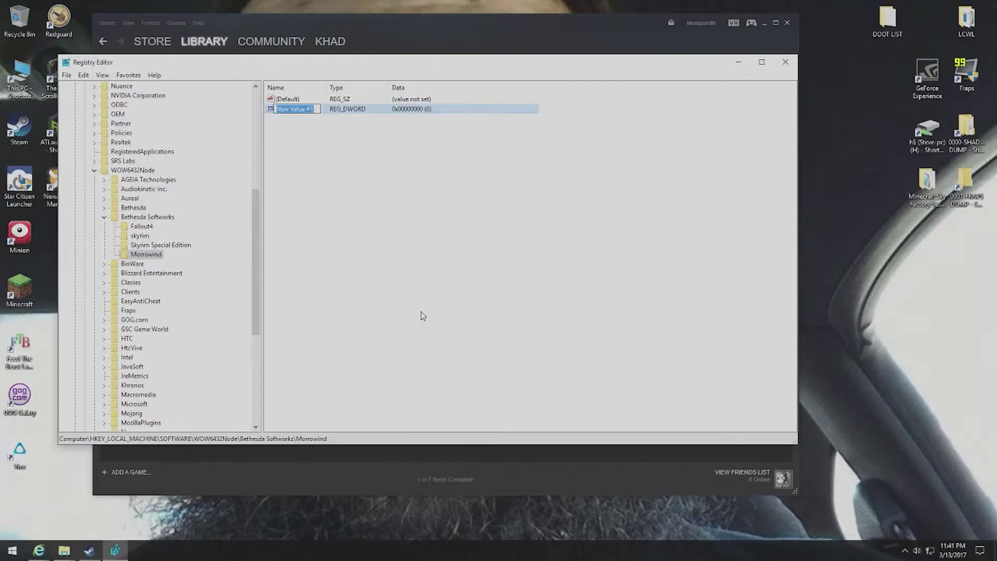
{"action": "type", "text": "Screen Width"}
{"action": "key", "text": "Return"}
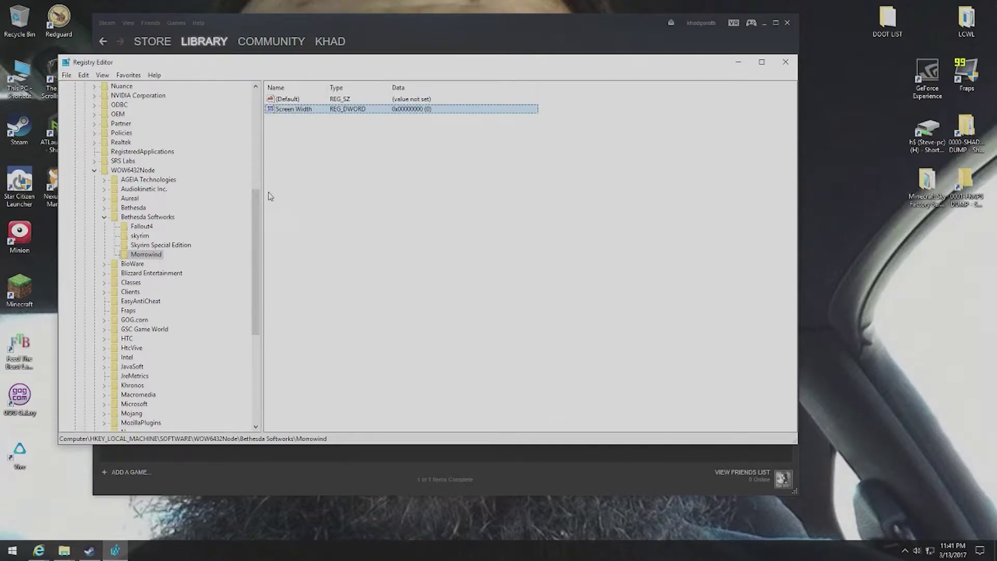
{"action": "double_click", "coordinate": [294, 109]}
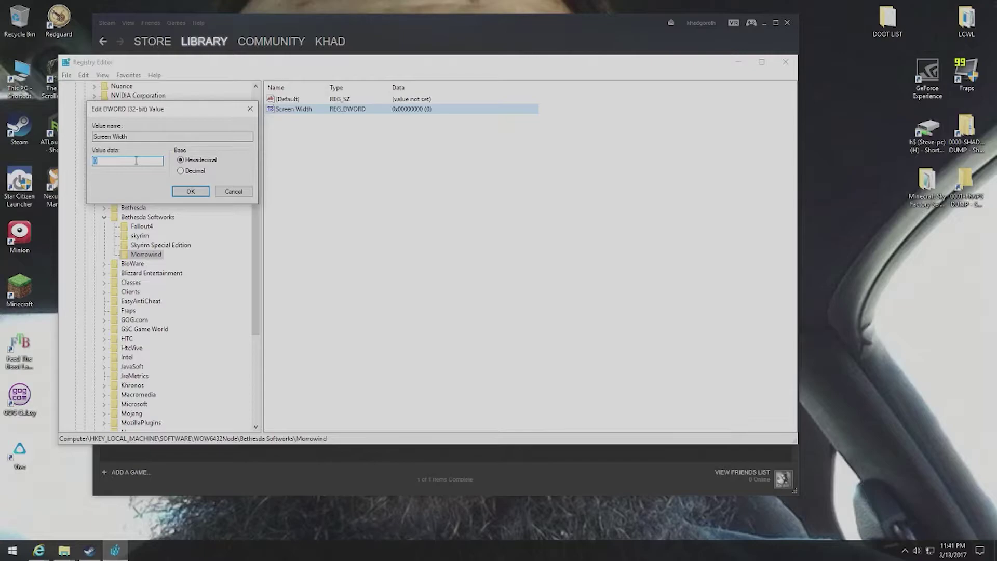
{"action": "type", "text": "780"}
{"action": "key", "text": "Return"}
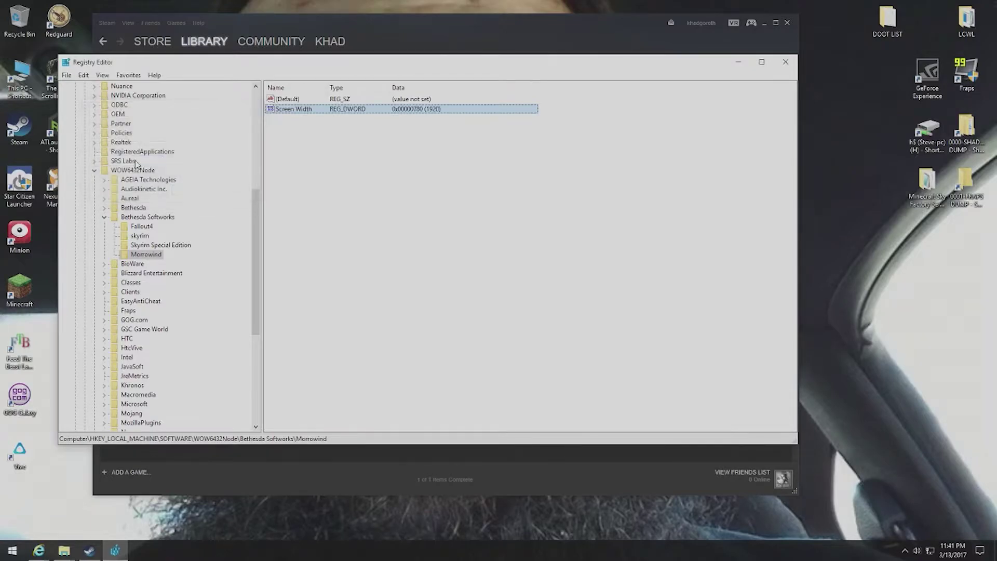
Add a DWORD (32-bit) value named Screen Height to the WOW6432Node Morrowind key and set its data to hexadecimal 438
{"action": "right_click", "coordinate": [296, 138]}
{"action": "mouse_move", "coordinate": [326, 144]}
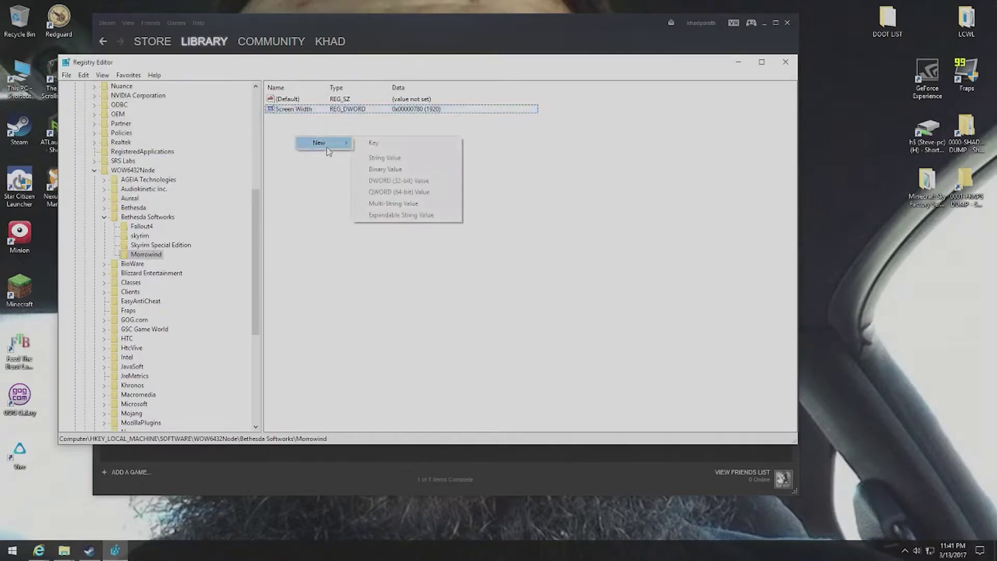
{"action": "left_click", "coordinate": [391, 181]}
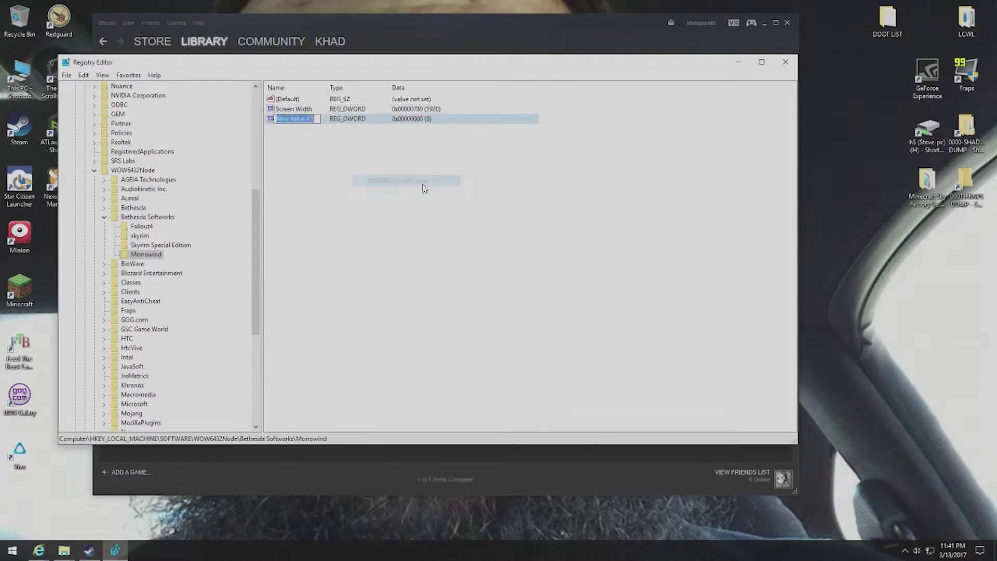
{"action": "type", "text": "Screen"}
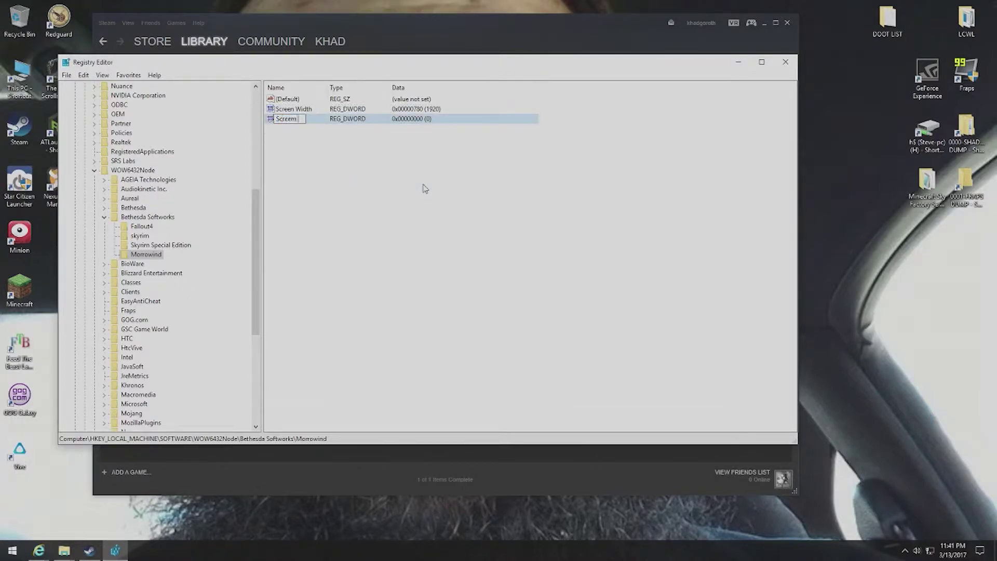
{"action": "type", "text": " Height"}
{"action": "key", "text": "Return"}
{"action": "key", "text": "Return"}
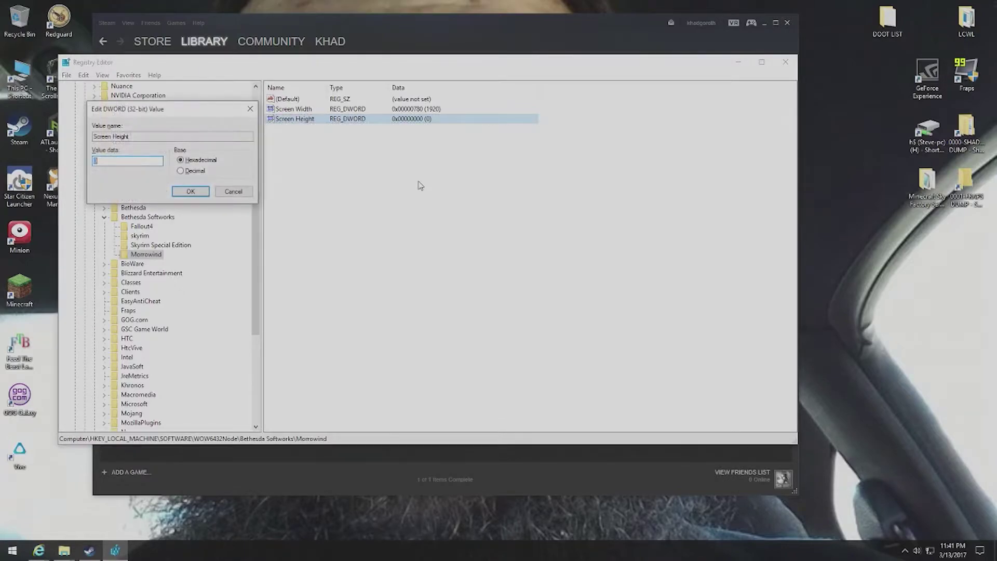
{"action": "type", "text": "438"}
{"action": "key", "text": "Return"}
Add a DWORD (32-bit) value named Fullscreen to the WOW6432Node Morrowind key and set its data to 1
{"action": "right_click", "coordinate": [276, 150]}
{"action": "mouse_move", "coordinate": [311, 154]}
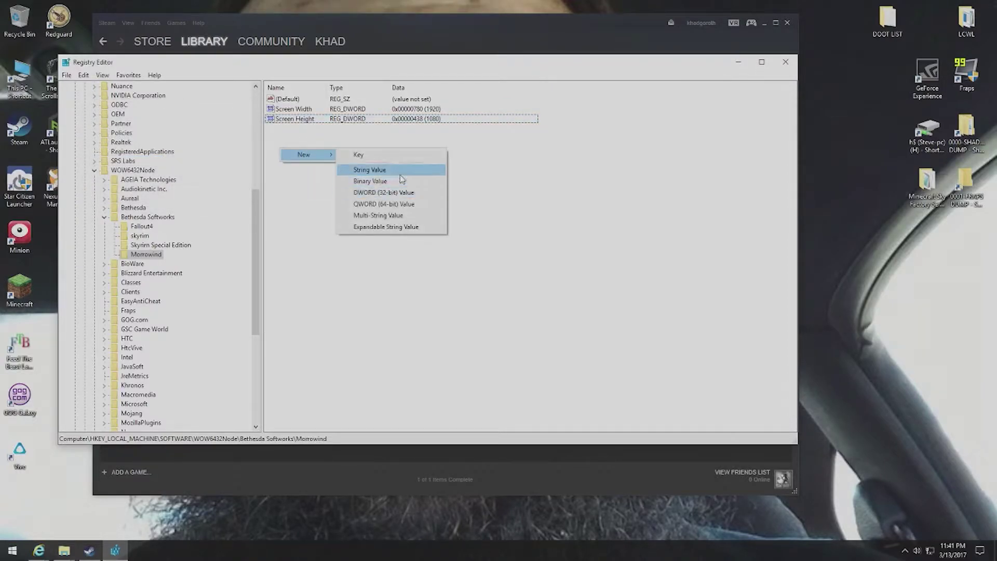
{"action": "left_click", "coordinate": [387, 192]}
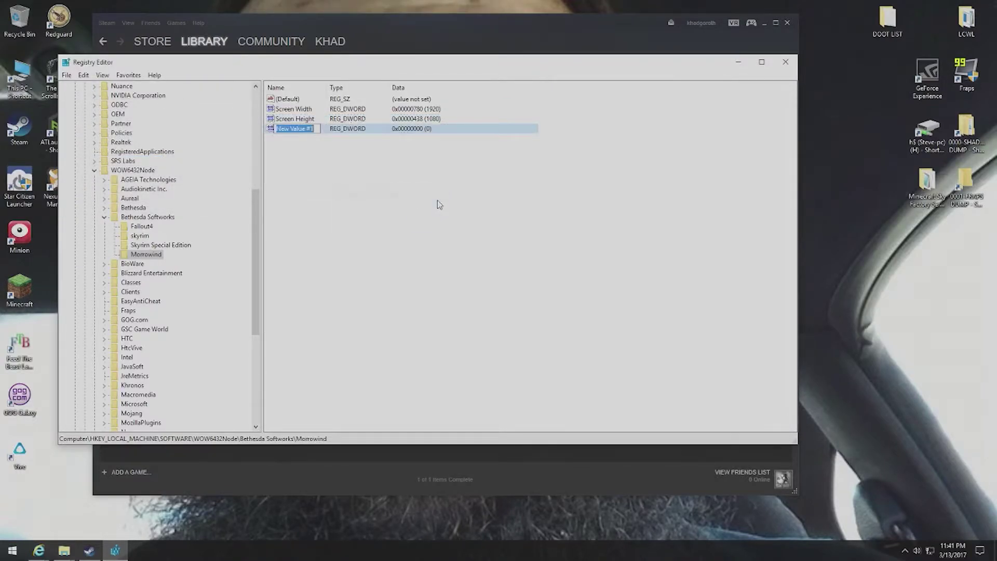
{"action": "type", "text": "Fullscreen"}
{"action": "key", "text": "Return"}
{"action": "key", "text": "Return"}
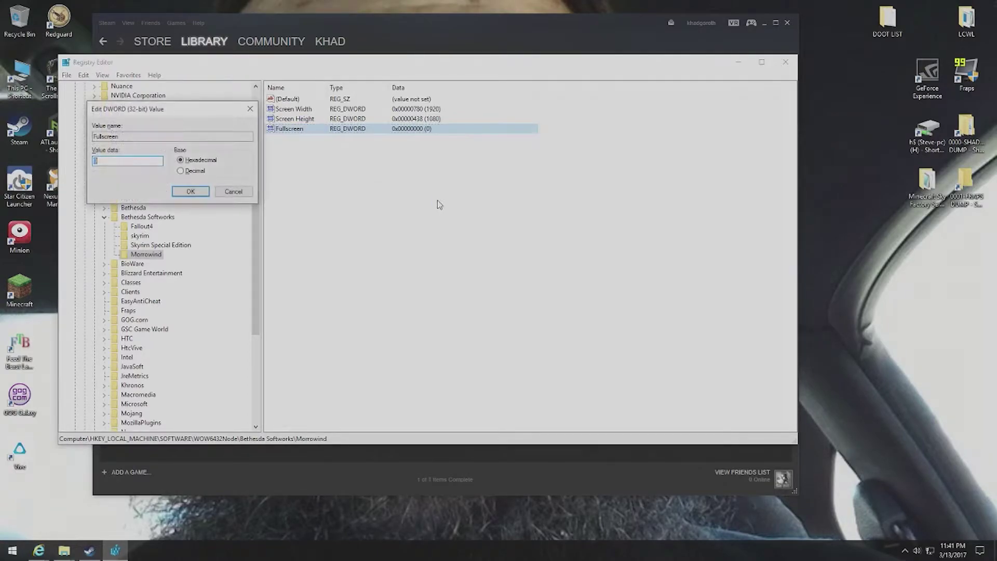
{"action": "type", "text": "1"}
{"action": "key", "text": "Return"}
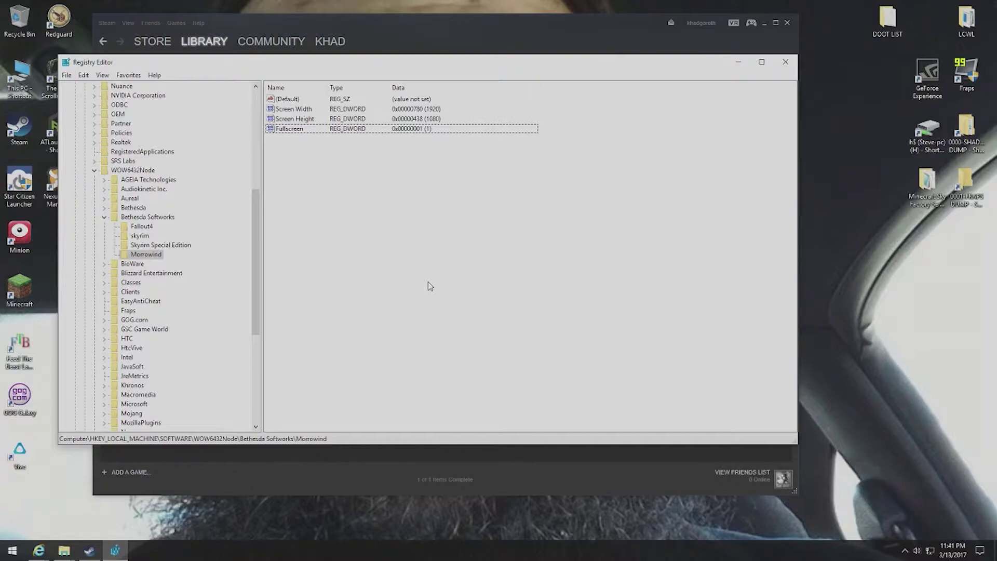
Switch to Steam, launch The Elder Scrolls III: Morrowind, and check the resolutions offered in the launcher's options without changing them
{"action": "left_click", "coordinate": [468, 35]}
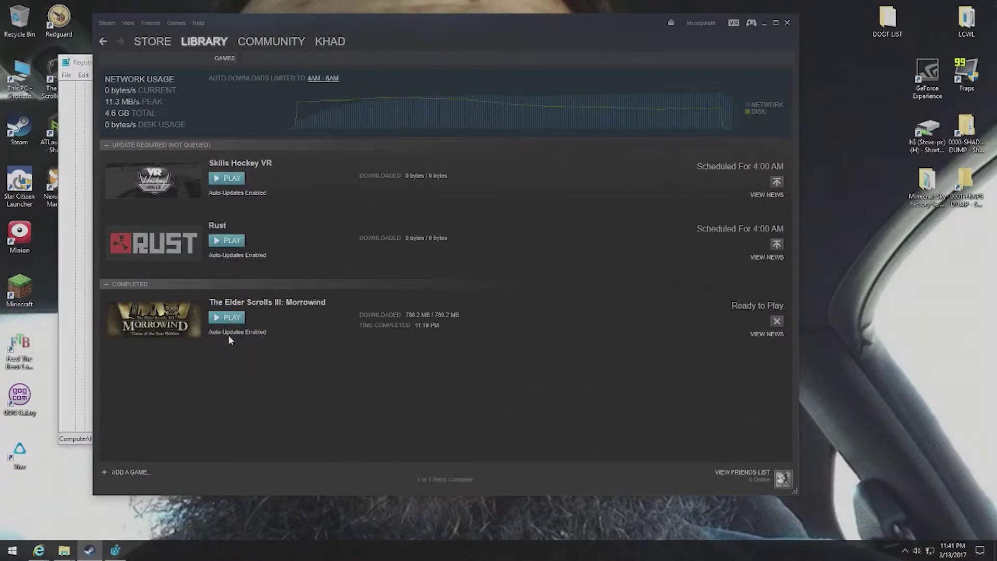
{"action": "left_click", "coordinate": [227, 318]}
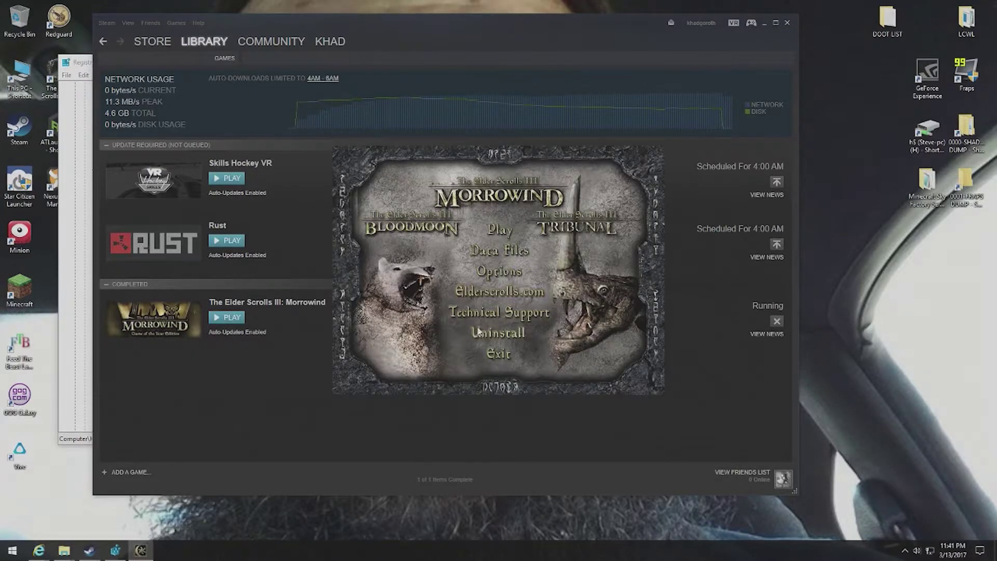
{"action": "left_click", "coordinate": [488, 272]}
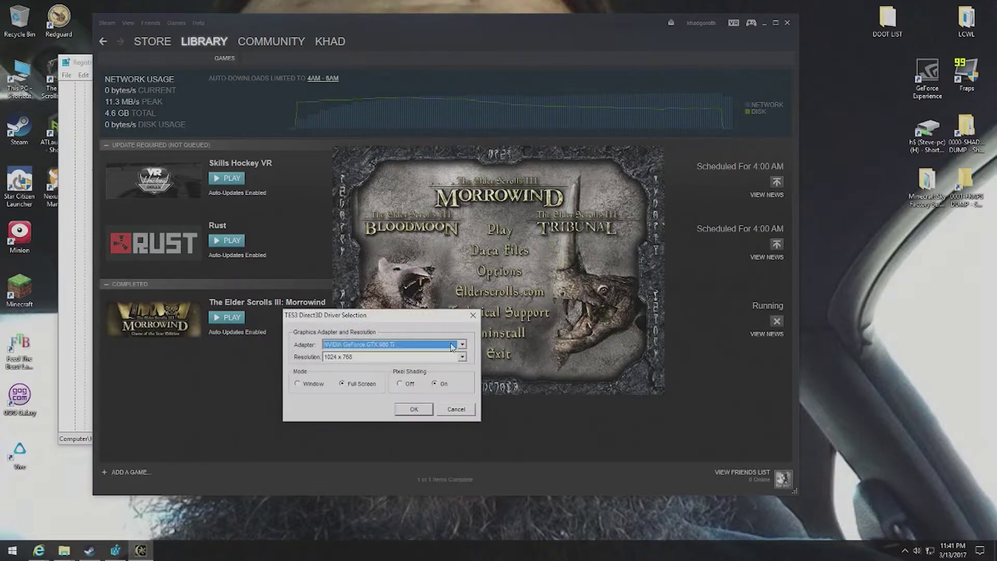
{"action": "left_click", "coordinate": [461, 356]}
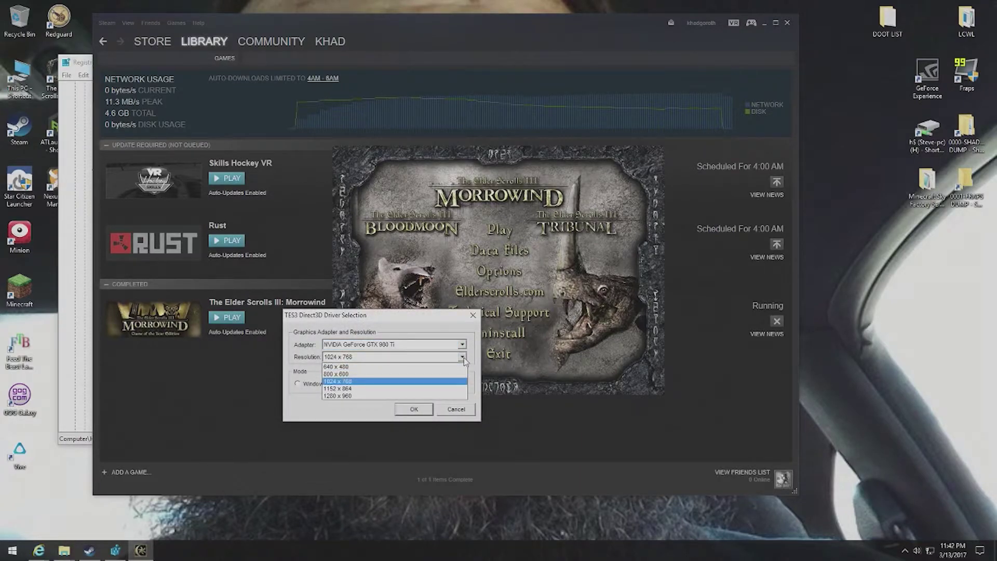
{"action": "left_click", "coordinate": [462, 357]}
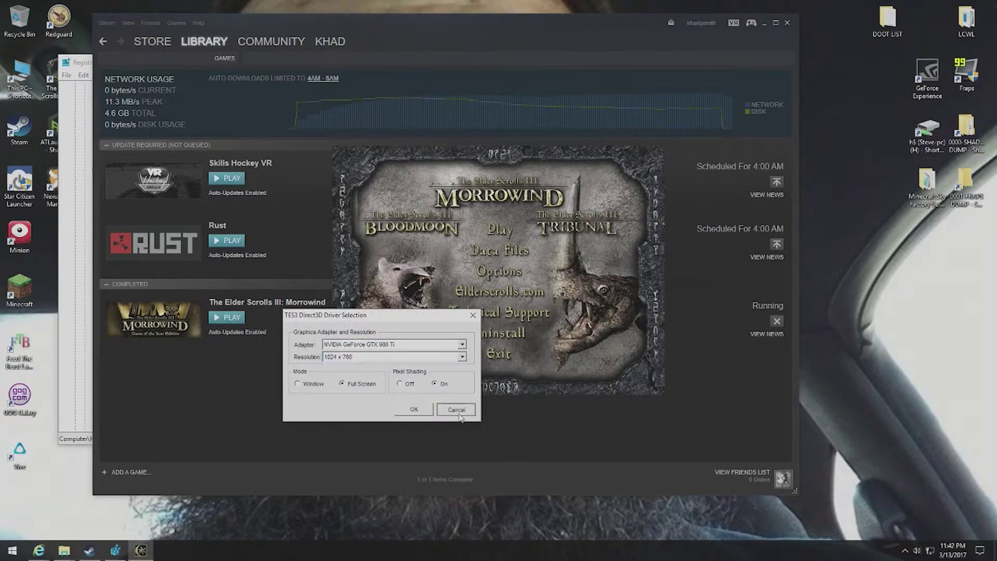
{"action": "left_click", "coordinate": [459, 414]}
Open the Morrowind launcher's Data Files and enable the plugins adamantiumarmor.esp, AreaEffectArrows.esp and bcsounds.esp
{"action": "left_click", "coordinate": [501, 253]}
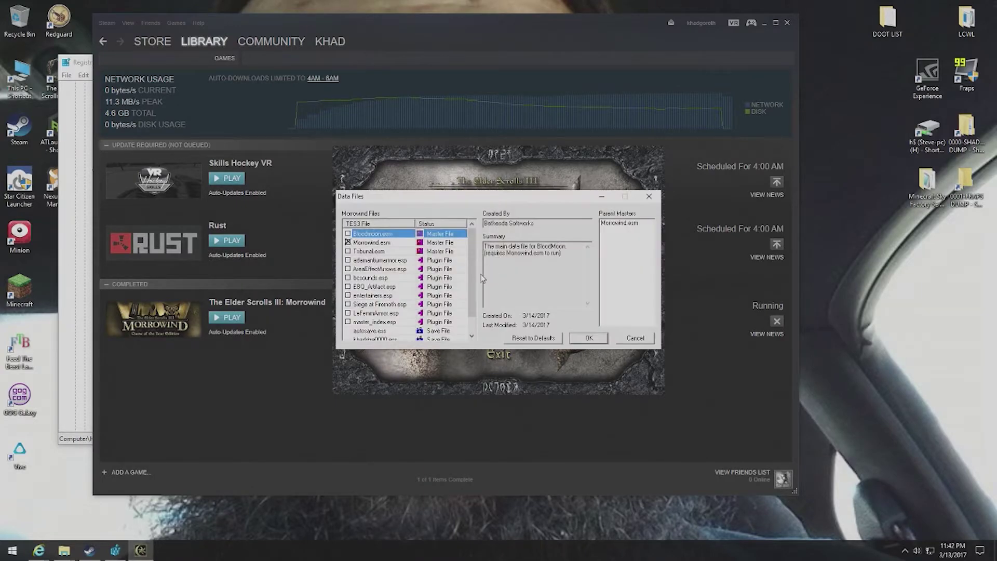
{"action": "scroll", "coordinate": [469, 281], "scroll_direction": "down", "scroll_amount": 1}
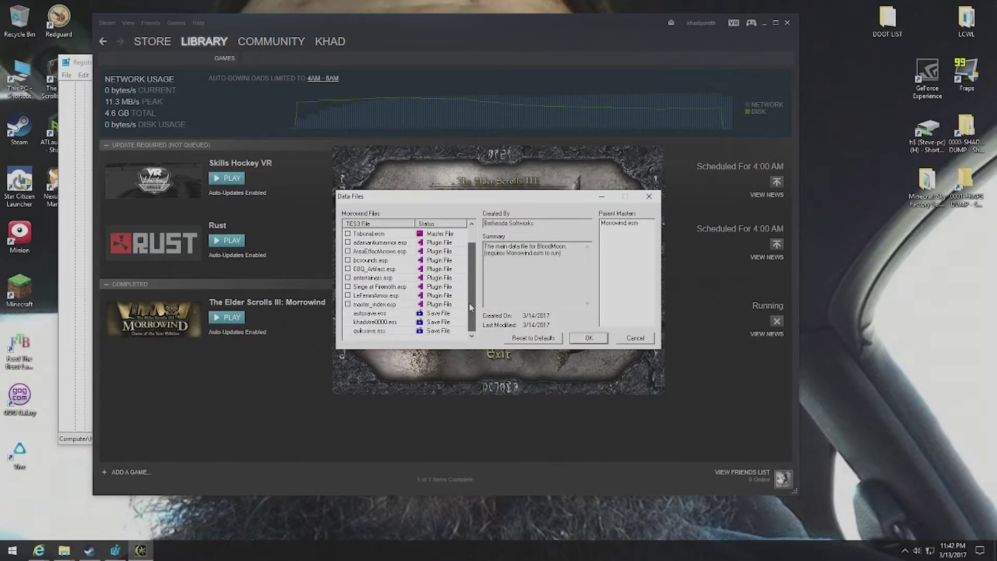
{"action": "scroll", "coordinate": [470, 306], "scroll_direction": "up", "scroll_amount": 1}
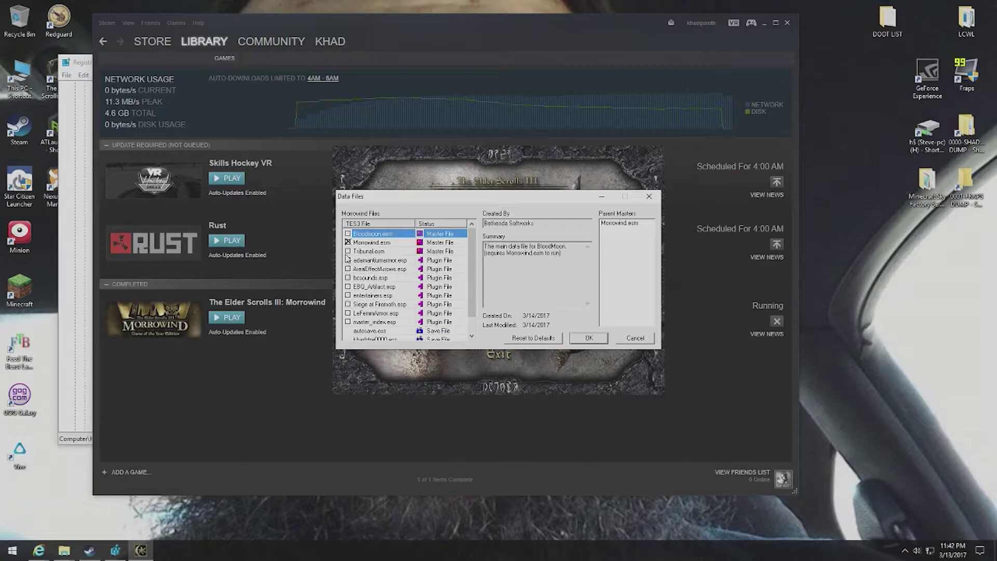
{"action": "left_click", "coordinate": [348, 259]}
{"action": "left_click", "coordinate": [347, 269]}
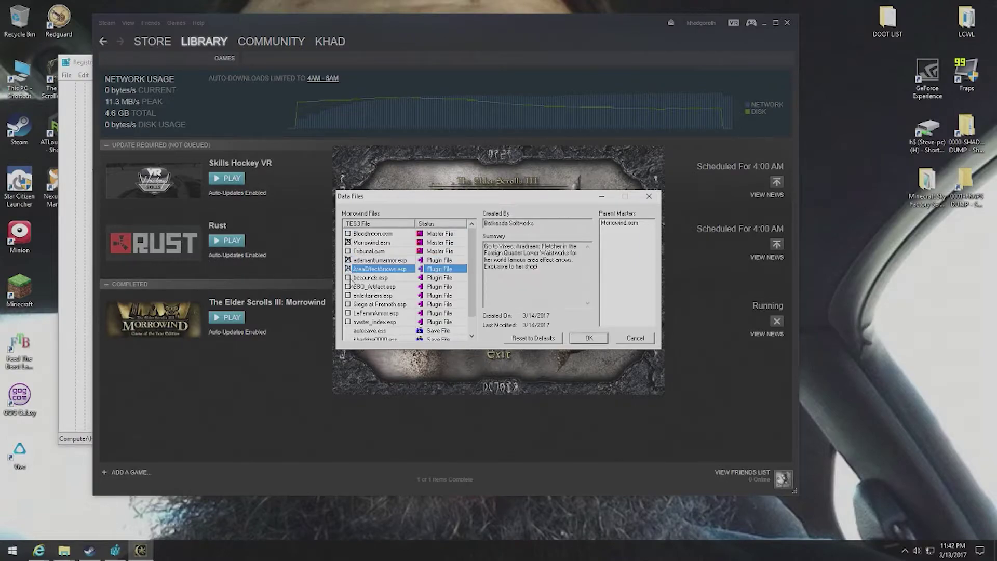
{"action": "left_click", "coordinate": [358, 279]}
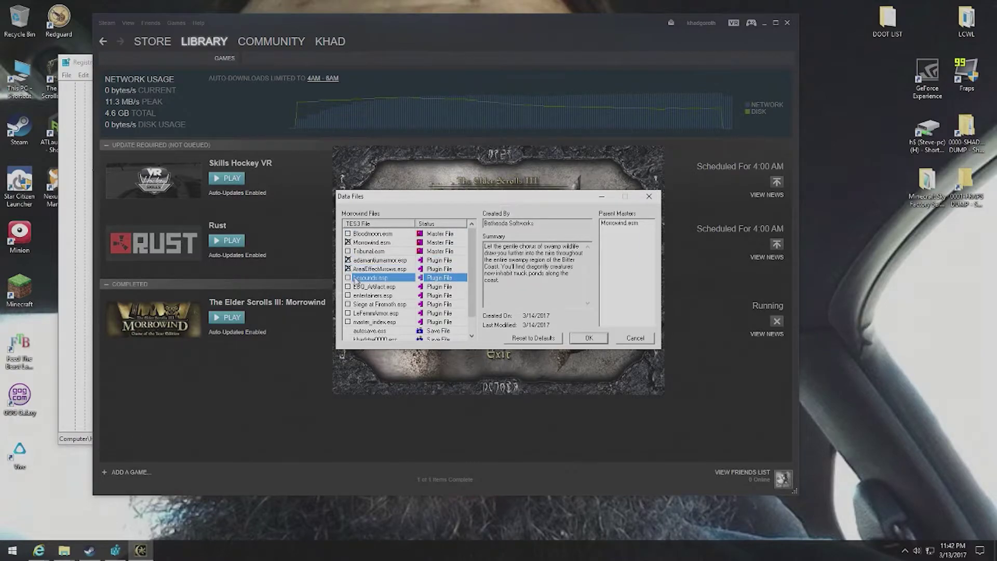
{"action": "double_click", "coordinate": [383, 279]}
Enable the remaining plugins EBQ_Artifact.esp, entertainers.esp, Siege at Firemoth.esp, LeFemmArmor.esp and master_index.esp
{"action": "double_click", "coordinate": [382, 287]}
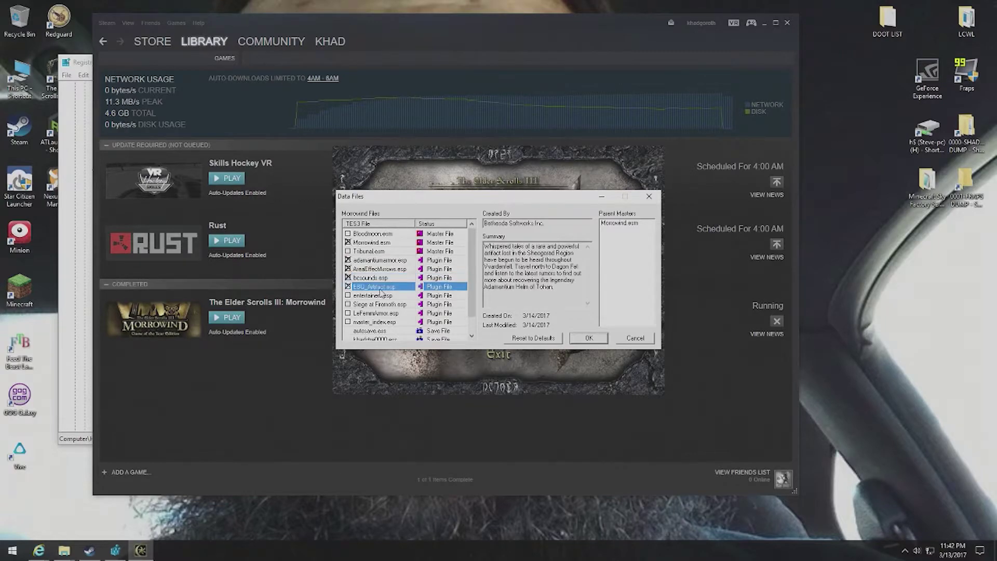
{"action": "double_click", "coordinate": [381, 296]}
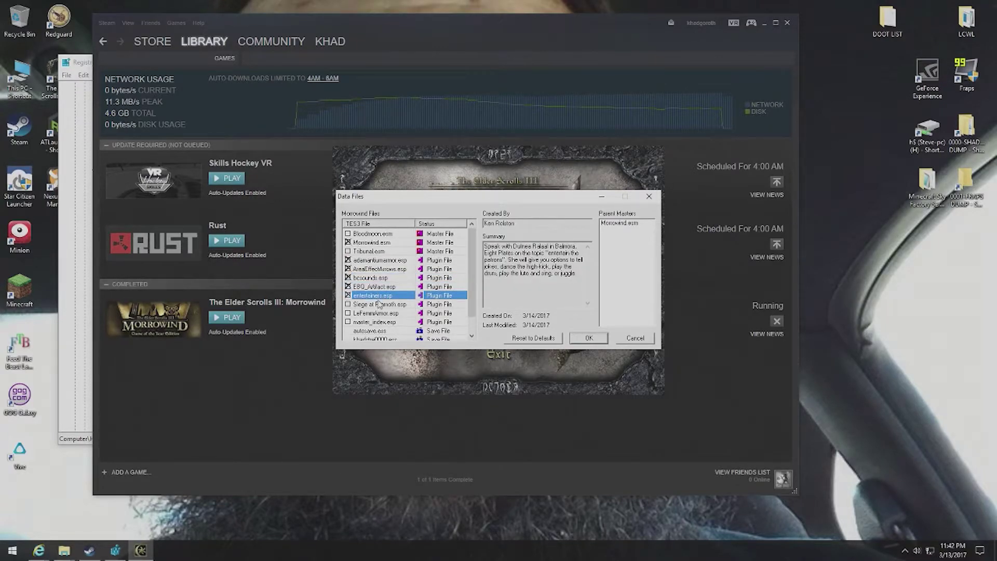
{"action": "double_click", "coordinate": [379, 305]}
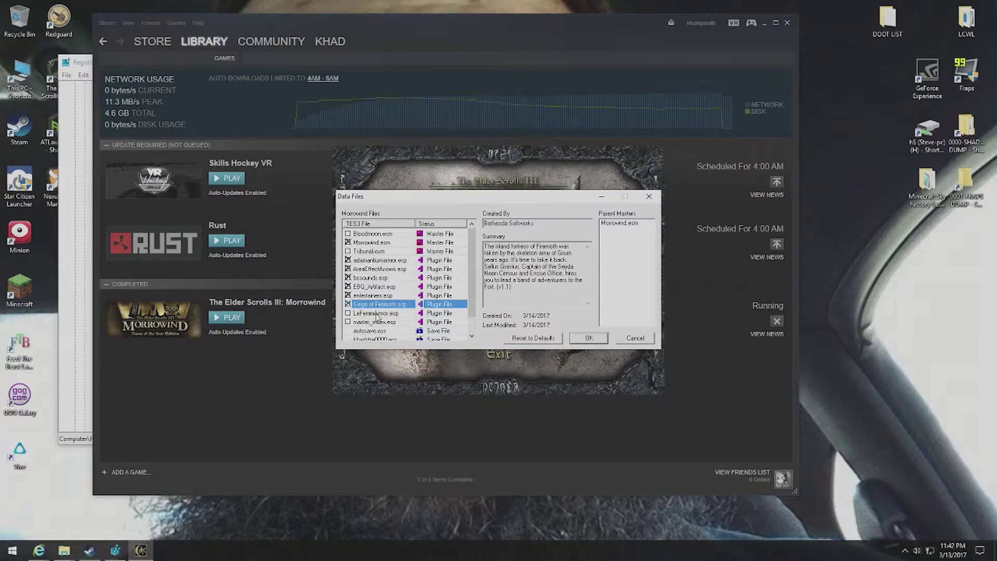
{"action": "double_click", "coordinate": [377, 314]}
{"action": "double_click", "coordinate": [378, 323]}
{"action": "scroll", "coordinate": [377, 329], "scroll_direction": "down", "scroll_amount": 1}
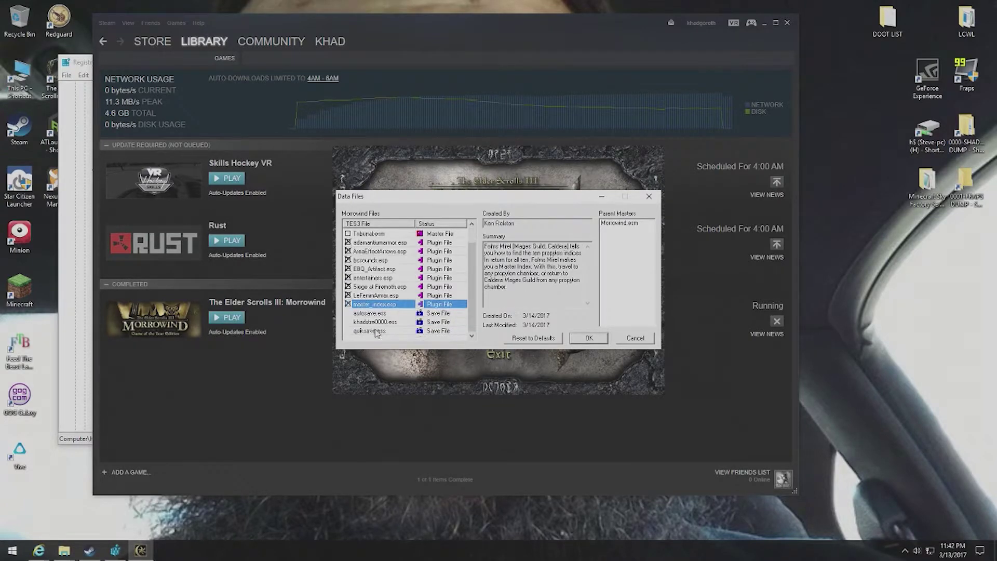
Confirm the plugin selection in Data Files, start Morrowind, and answer No to the prompt to continue running the executable
{"action": "left_click", "coordinate": [425, 315]}
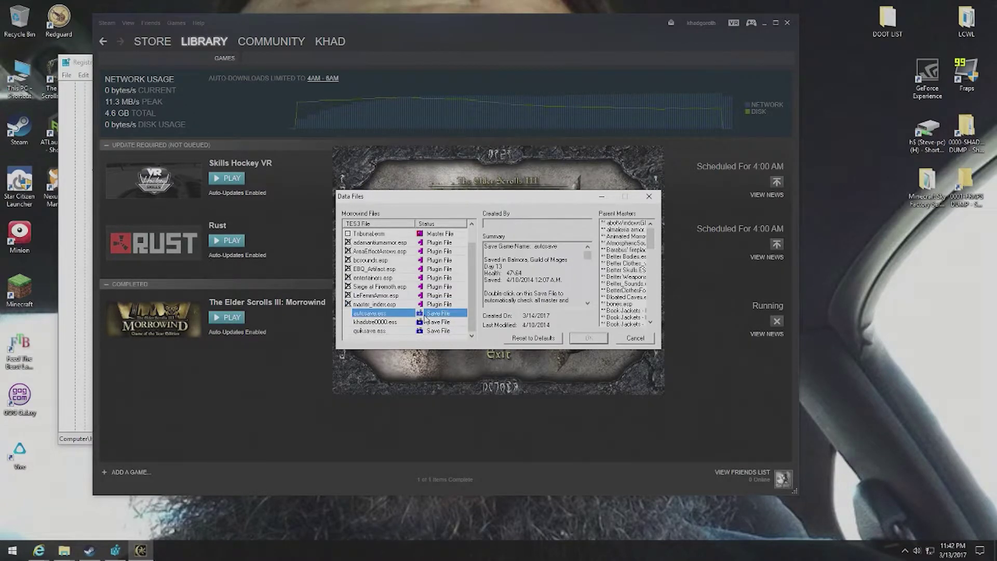
{"action": "left_click", "coordinate": [597, 343]}
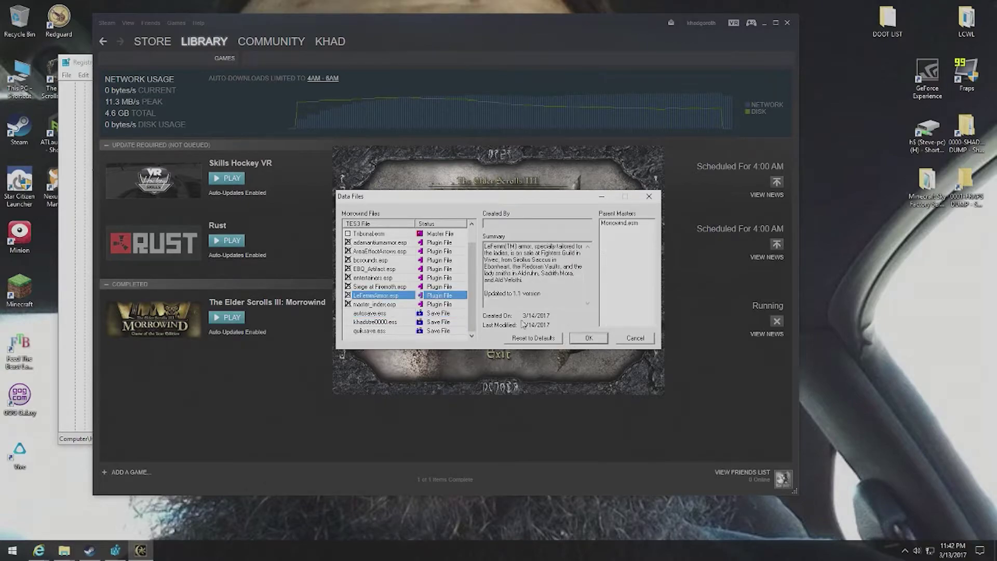
{"action": "left_click", "coordinate": [603, 339]}
{"action": "left_click", "coordinate": [497, 235]}
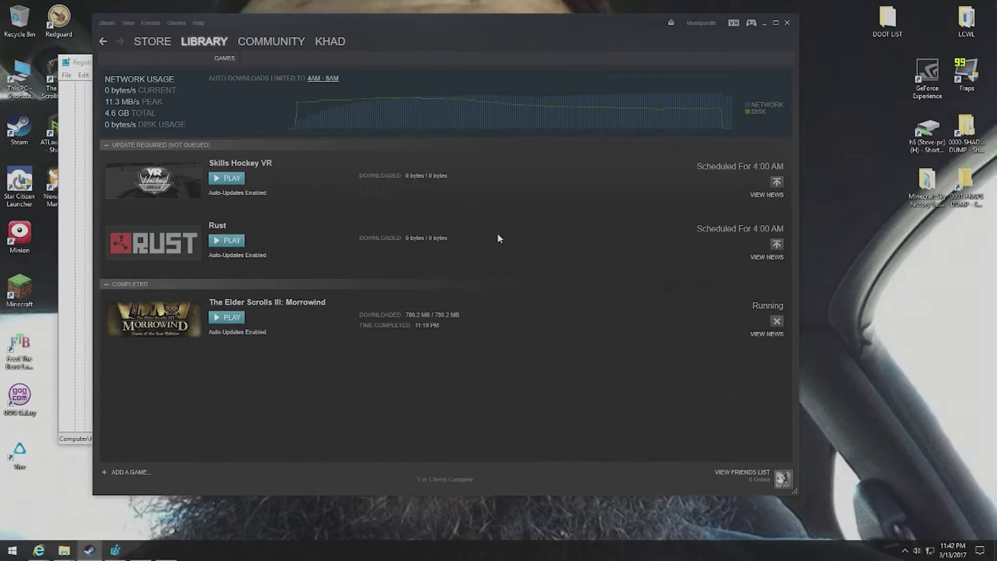
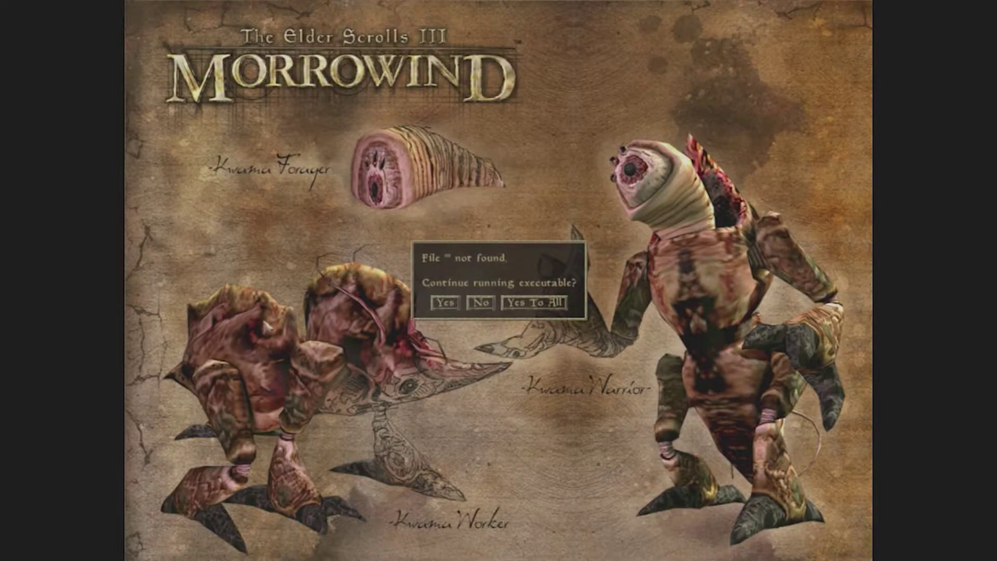
{"action": "left_click", "coordinate": [482, 307]}
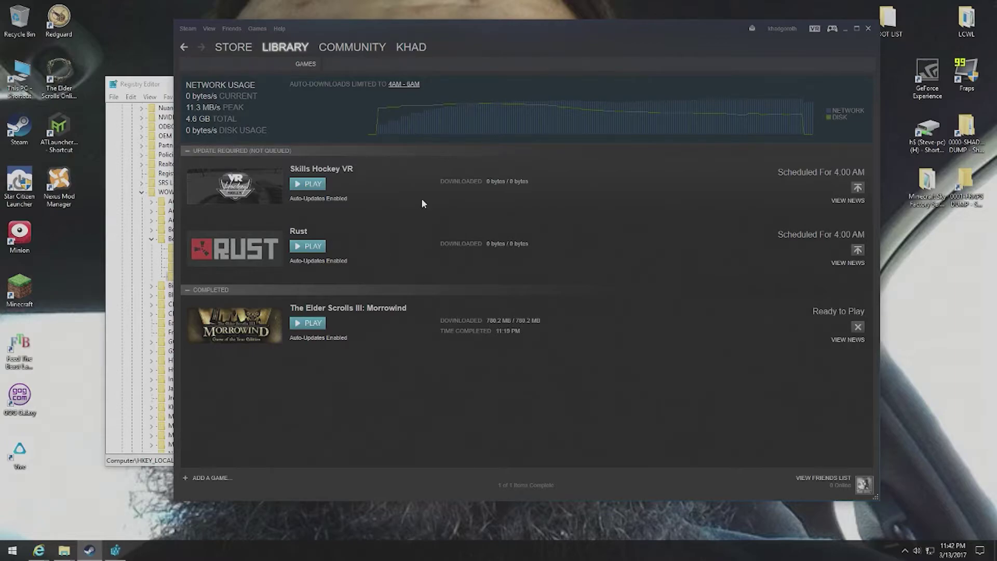
Switch to Internet Explorer, go to google.com and search for "morrowind 1920x1080"
{"action": "left_click", "coordinate": [154, 88]}
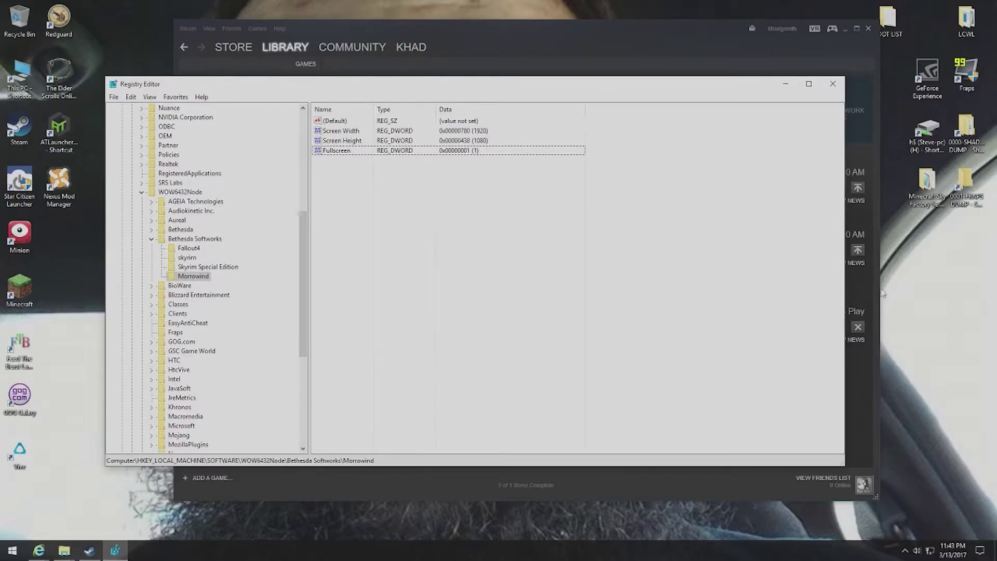
{"action": "mouse_move", "coordinate": [36, 551]}
{"action": "left_click", "coordinate": [504, 501]}
{"action": "left_click", "coordinate": [176, 21]}
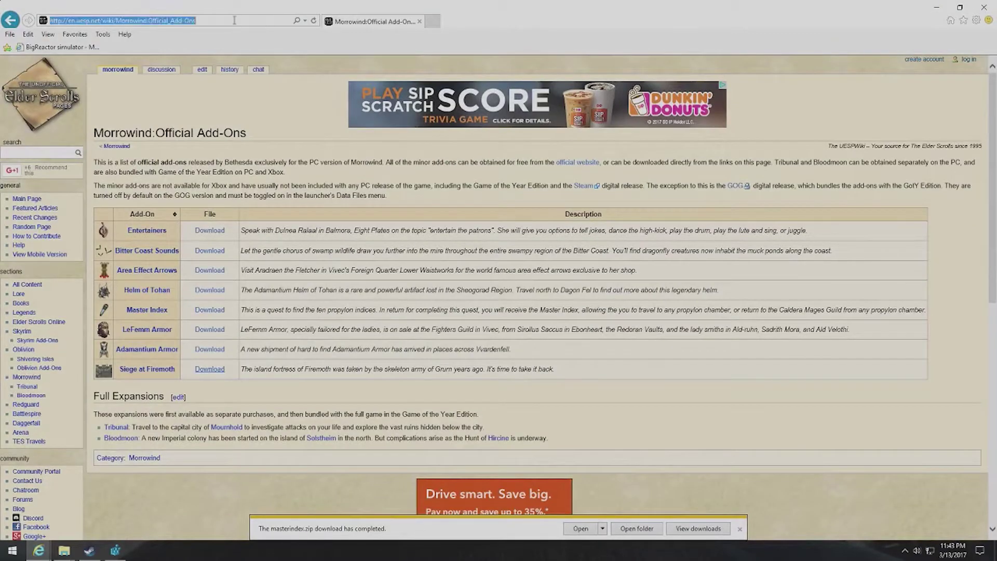
{"action": "type", "text": "google.com"}
{"action": "key", "text": "Return"}
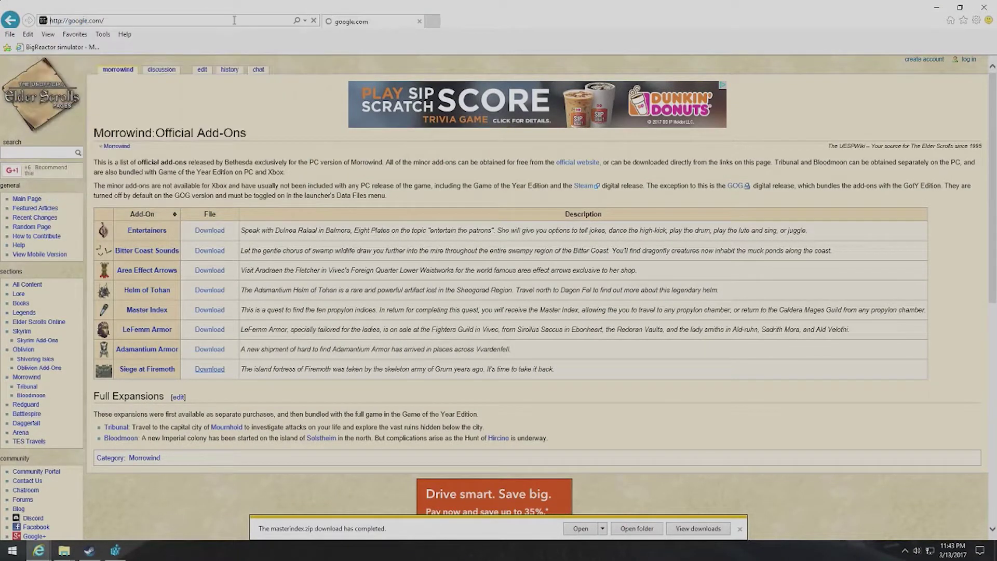
{"action": "type", "text": "Morrowi"}
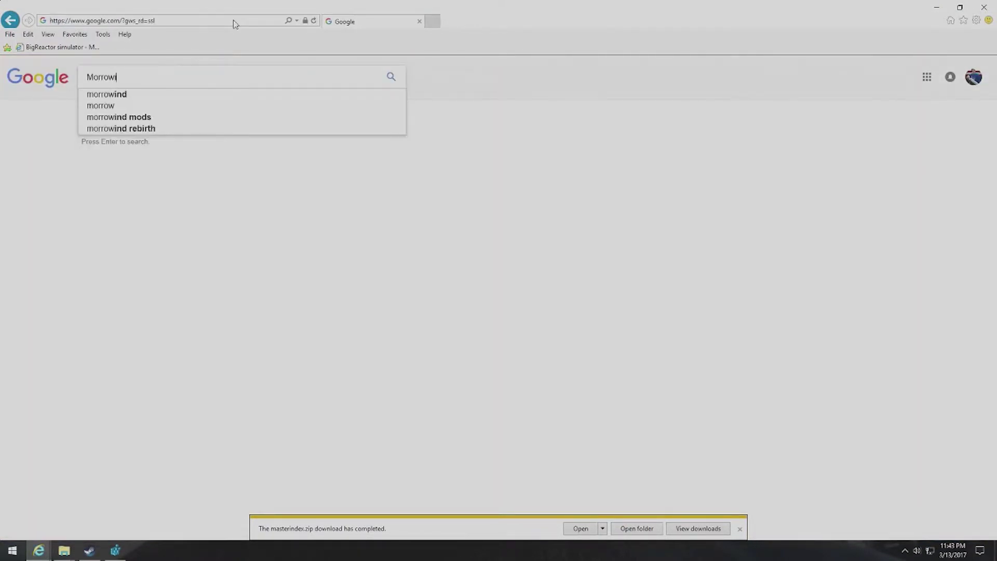
{"action": "type", "text": "nd 18"}
{"action": "key", "text": "BackSpace"}
{"action": "key", "text": "Down"}
{"action": "key", "text": "Return"}
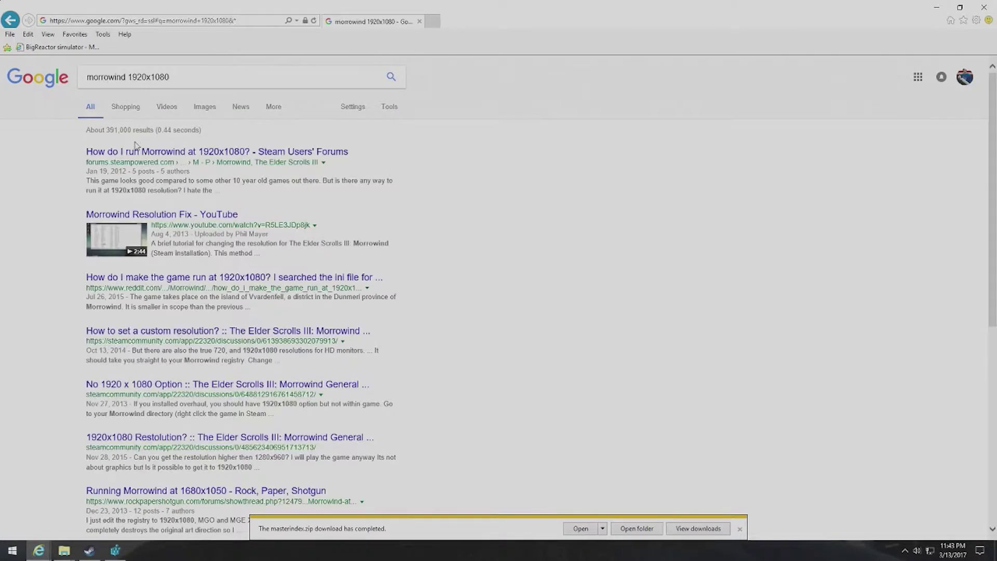
Open the Steam Users' Forums thread on running Morrowind at 1920x1080, dismiss the download notifications, and read the replies
{"action": "left_click", "coordinate": [144, 156]}
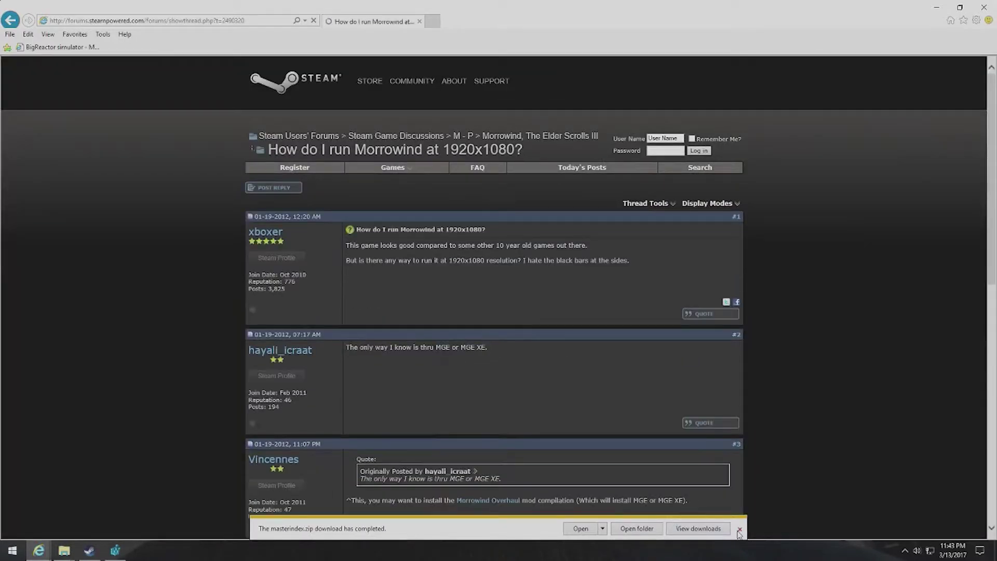
{"action": "left_click", "coordinate": [740, 529]}
{"action": "left_click", "coordinate": [740, 528]}
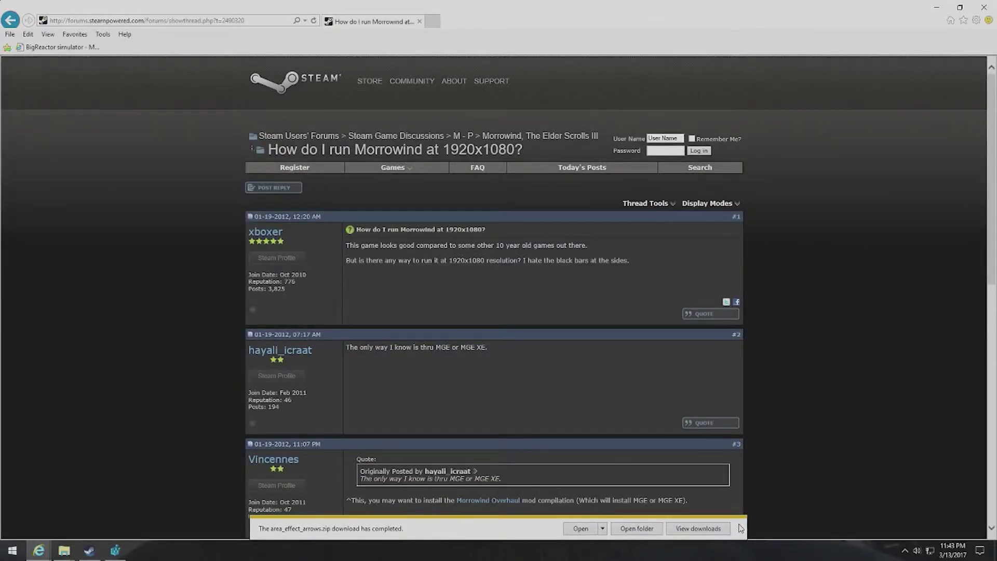
{"action": "left_click", "coordinate": [739, 528]}
{"action": "left_click", "coordinate": [739, 529]}
{"action": "left_click", "coordinate": [740, 529]}
{"action": "scroll", "coordinate": [800, 444], "scroll_direction": "down", "scroll_amount": 3}
{"action": "scroll", "coordinate": [798, 439], "scroll_direction": "down", "scroll_amount": 5}
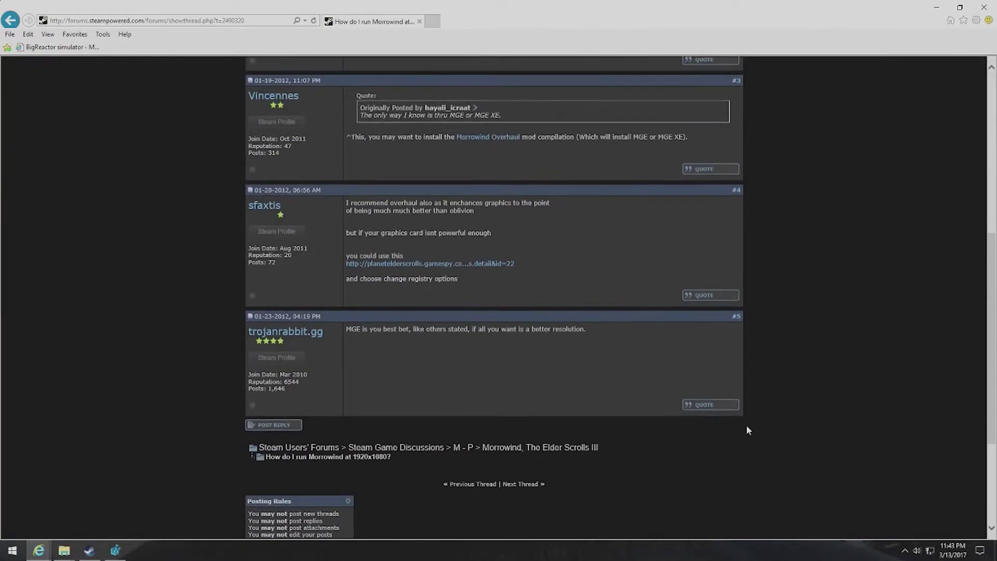
Try the planetelderscrolls.gamespy link posted in the thread, close its page, and return to the Google results
{"action": "left_click", "coordinate": [440, 265]}
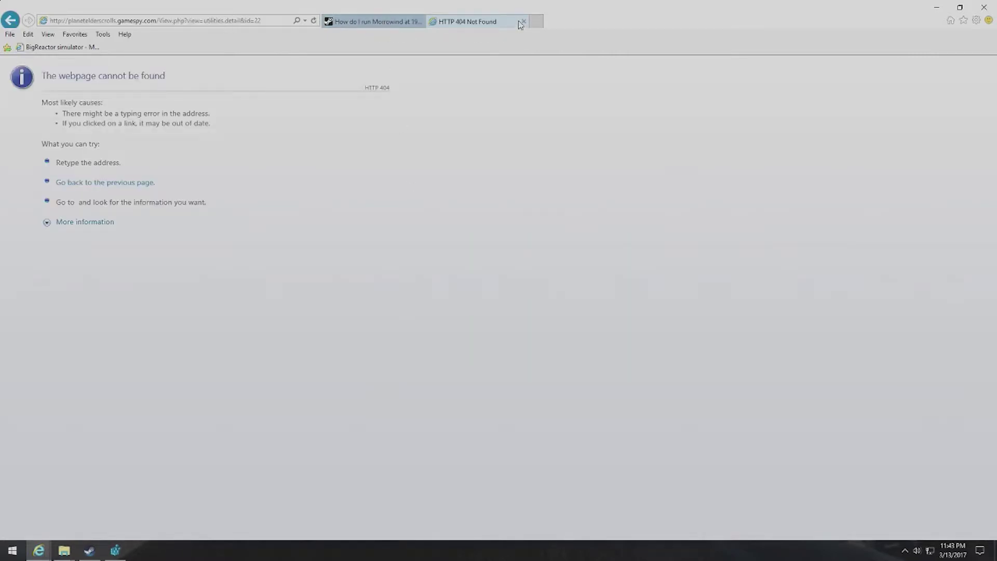
{"action": "left_click", "coordinate": [522, 22]}
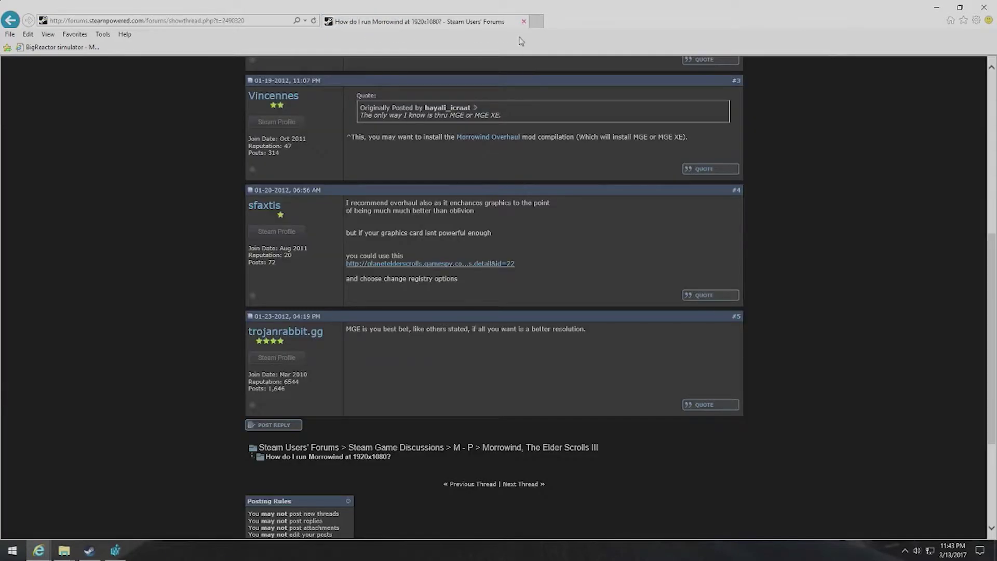
{"action": "scroll", "coordinate": [568, 293], "scroll_direction": "down", "scroll_amount": 1}
{"action": "key", "text": "alt+Left"}
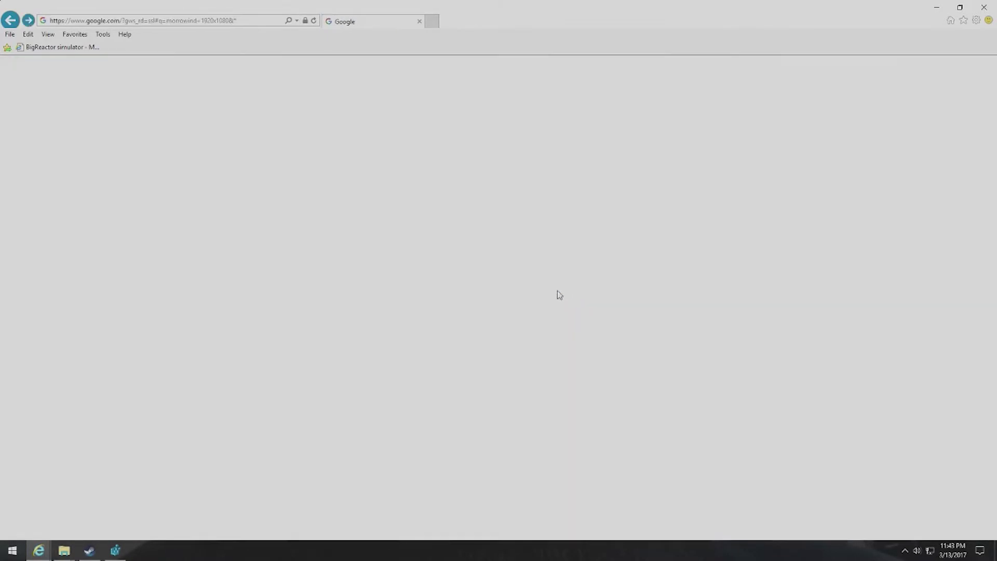
Follow the Reddit thread's recommended program link to the MGE XE files on Nexus Mods and download MGE XE-41102-0-9-10.7z with Open
{"action": "left_click", "coordinate": [196, 280]}
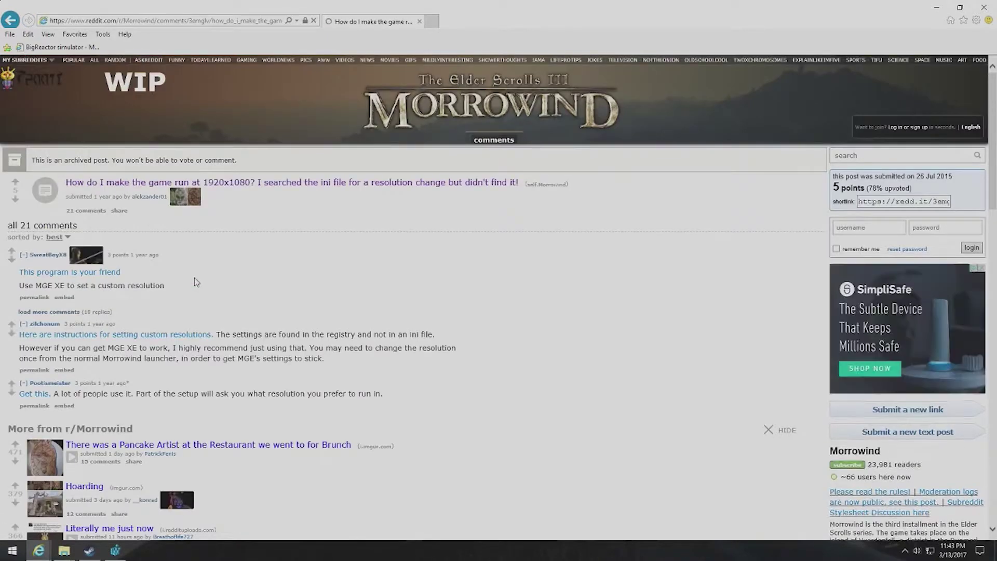
{"action": "left_click", "coordinate": [57, 272]}
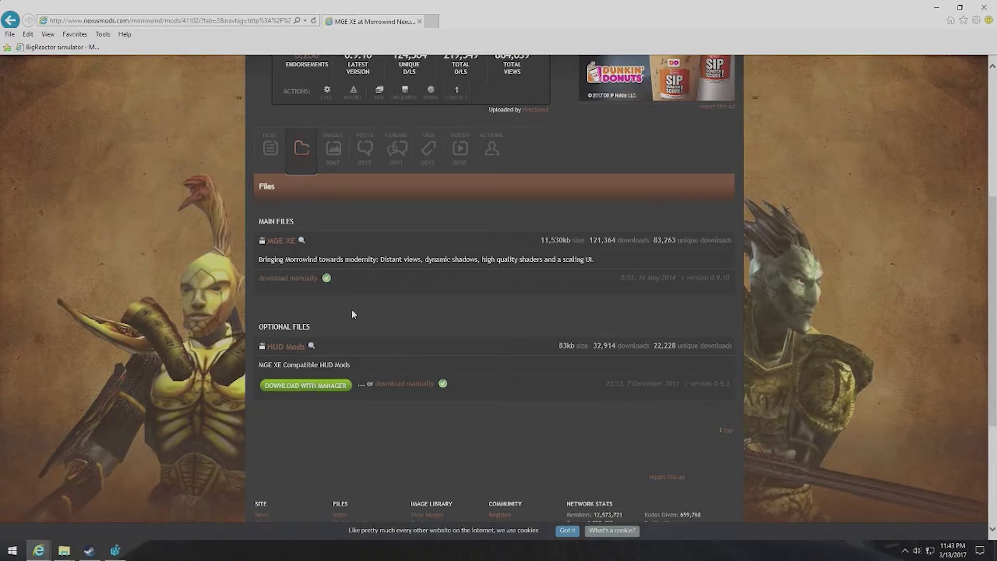
{"action": "left_click", "coordinate": [291, 279]}
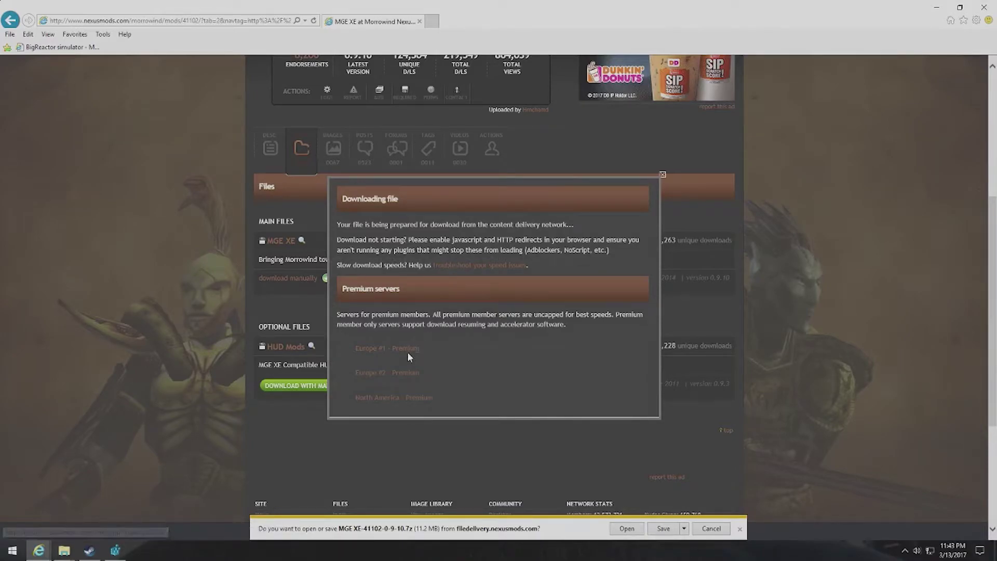
{"action": "left_click", "coordinate": [408, 400]}
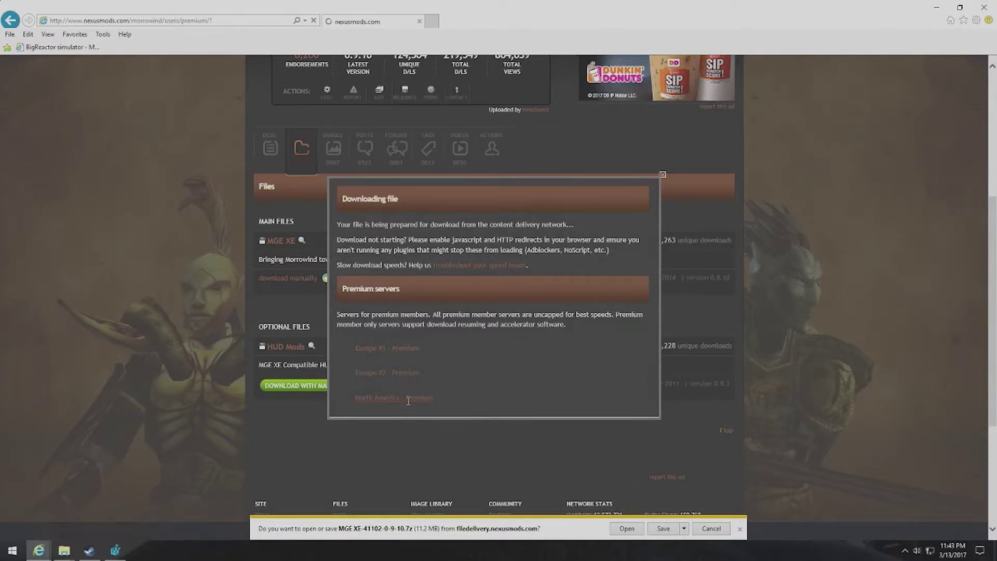
{"action": "left_click", "coordinate": [625, 528]}
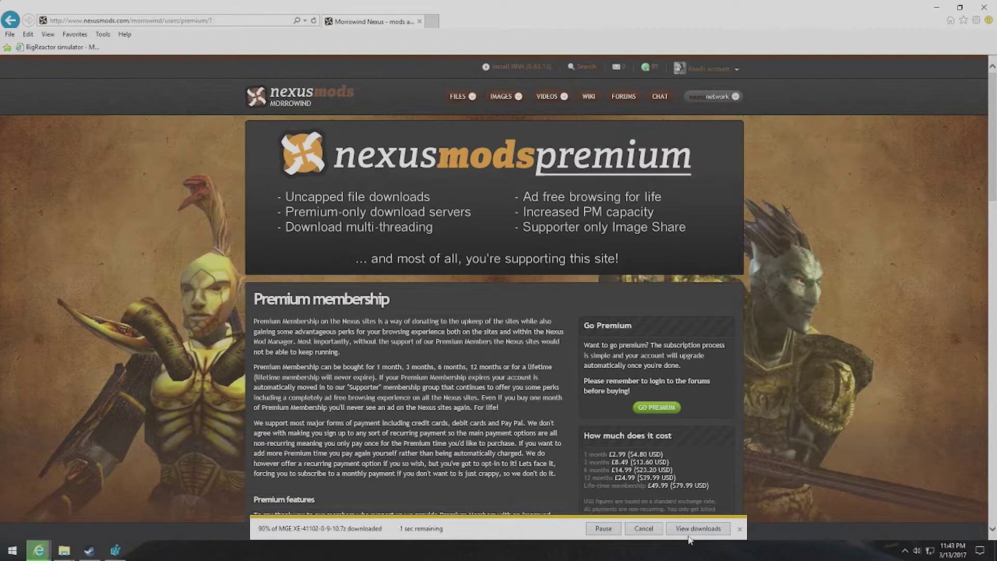
Dismiss the prompt for choosing an app for .7z files and look through the browser's download list for the MGE XE archive
{"action": "left_click", "coordinate": [677, 532]}
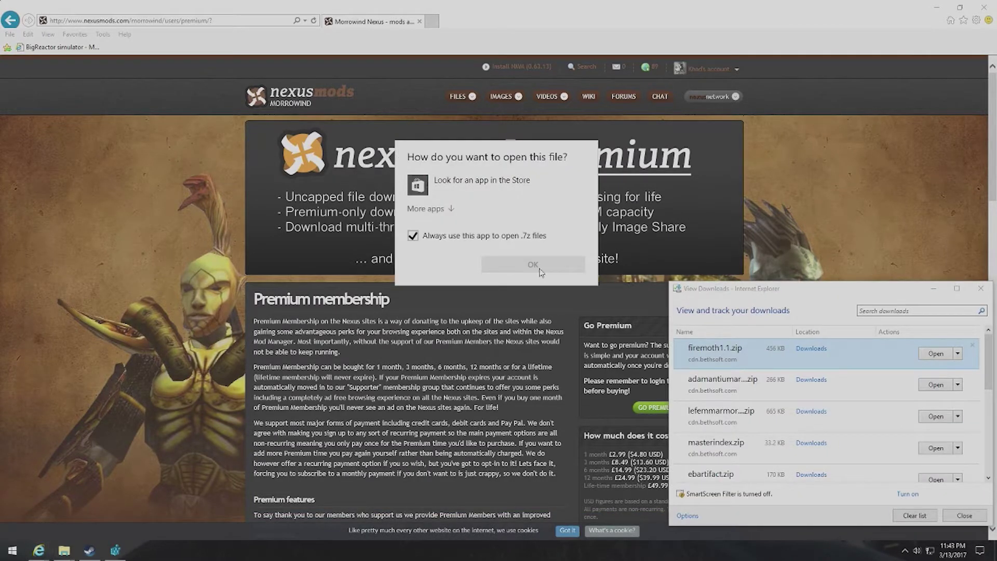
{"action": "left_click", "coordinate": [466, 236]}
{"action": "left_click", "coordinate": [600, 253]}
{"action": "scroll", "coordinate": [852, 429], "scroll_direction": "down", "scroll_amount": 5}
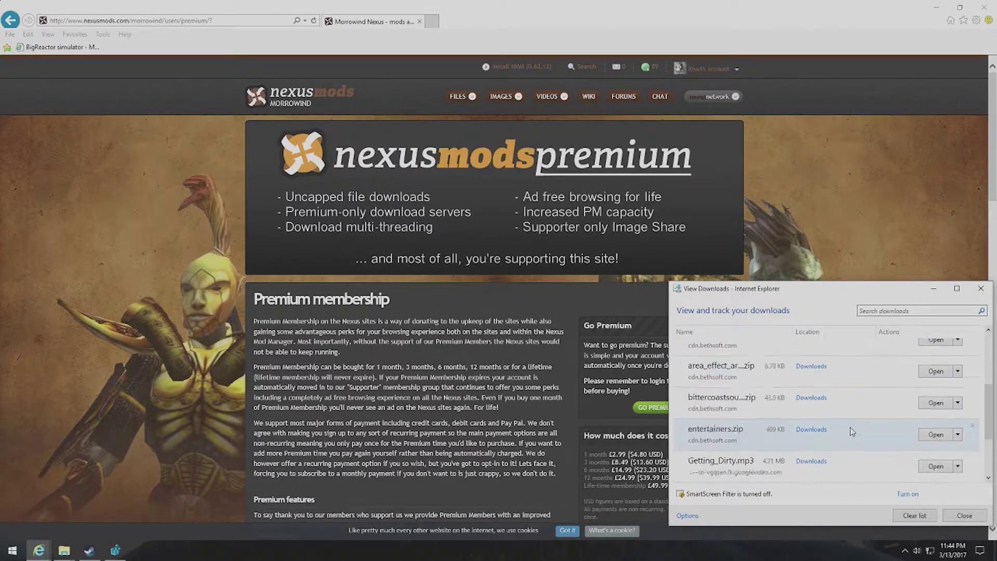
{"action": "scroll", "coordinate": [850, 434], "scroll_direction": "up", "scroll_amount": 5}
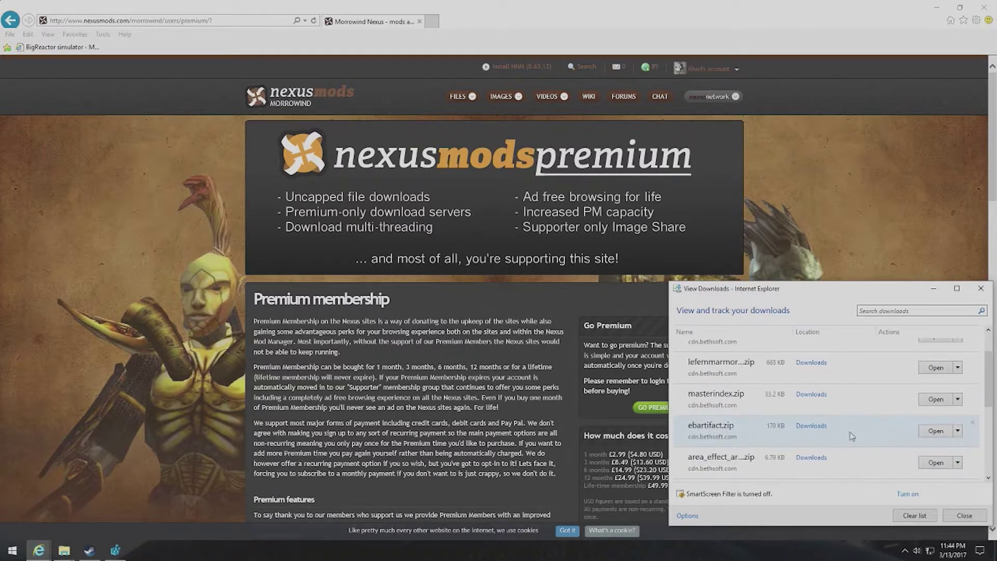
{"action": "scroll", "coordinate": [850, 435], "scroll_direction": "down", "scroll_amount": 5}
{"action": "scroll", "coordinate": [846, 435], "scroll_direction": "up", "scroll_amount": 3}
{"action": "scroll", "coordinate": [846, 435], "scroll_direction": "up", "scroll_amount": 2}
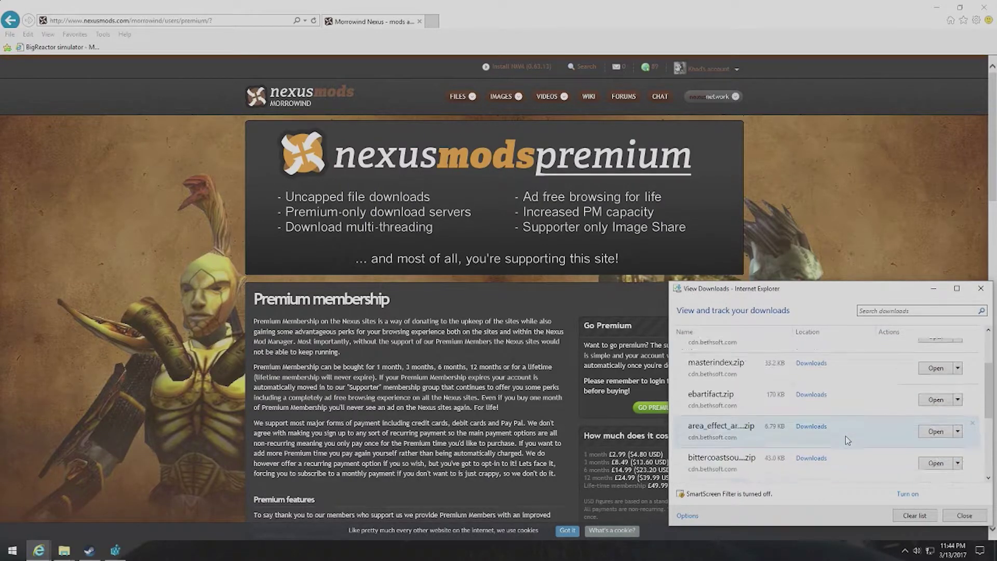
{"action": "scroll", "coordinate": [846, 435], "scroll_direction": "up", "scroll_amount": 2}
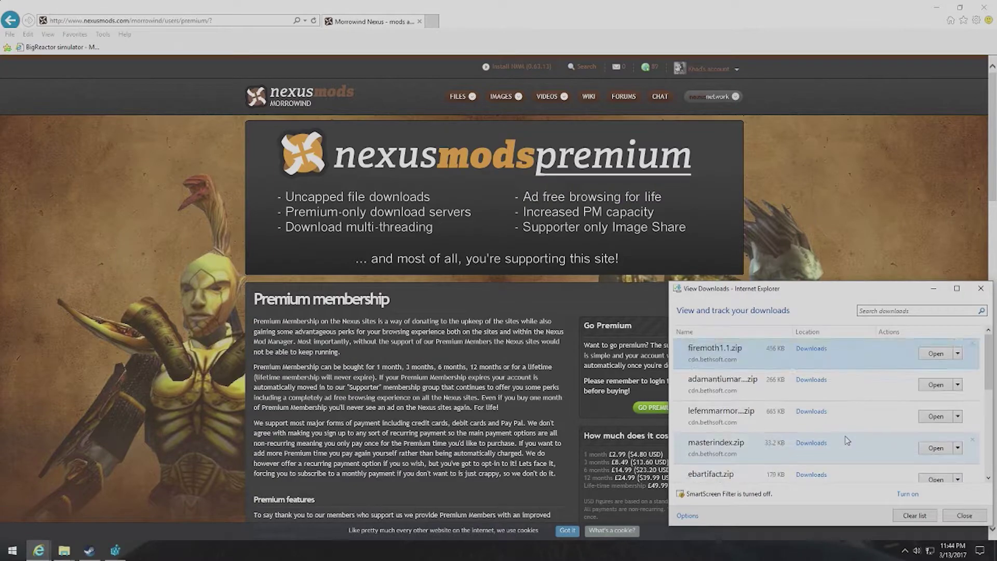
{"action": "scroll", "coordinate": [750, 359], "scroll_direction": "down", "scroll_amount": 5}
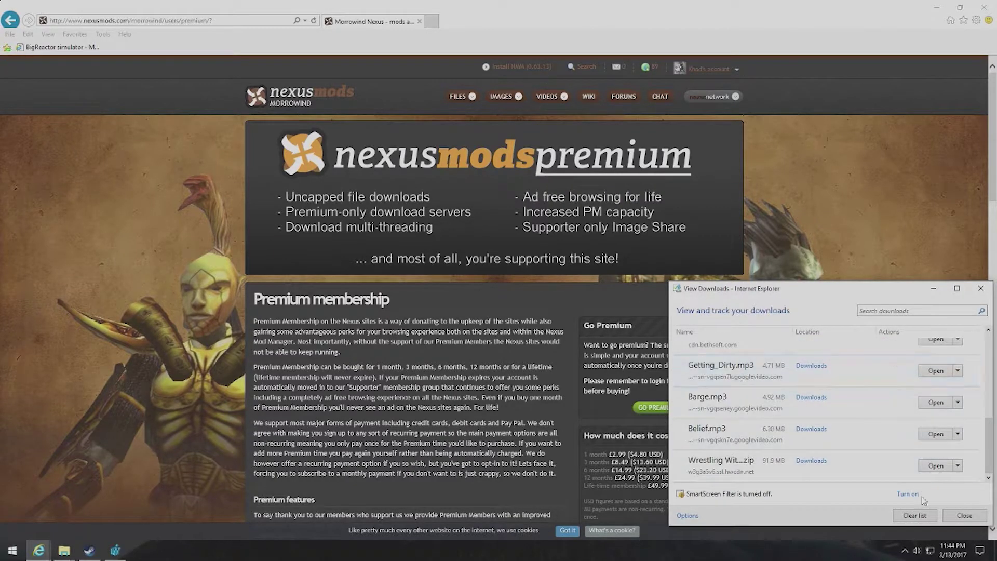
{"action": "left_click", "coordinate": [965, 515]}
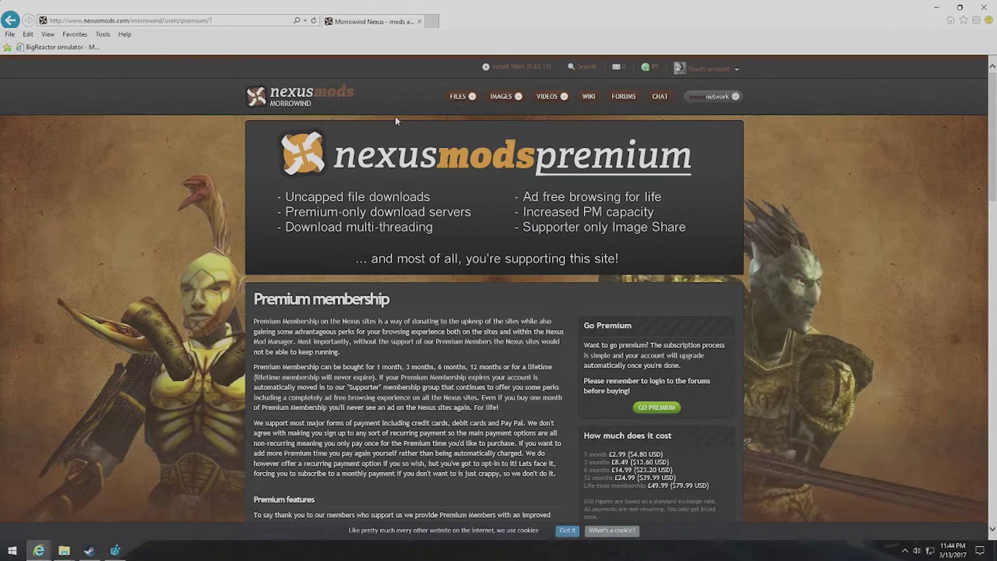
Return to the MGE XE files page and check the Downloads folder in File Explorer for the archive
{"action": "scroll", "coordinate": [475, 417], "scroll_direction": "down", "scroll_amount": 4}
{"action": "key", "text": "alt+Left"}
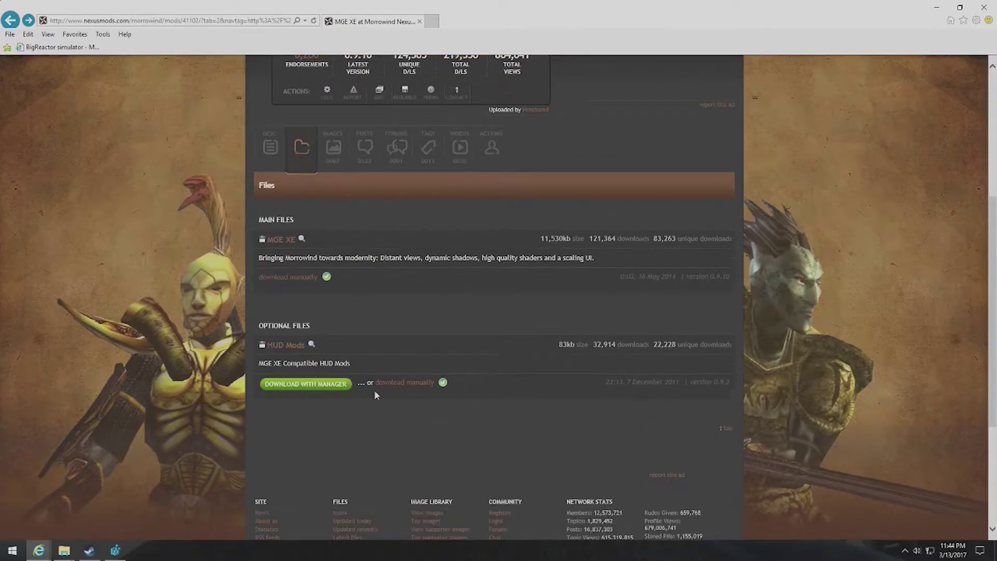
{"action": "left_click", "coordinate": [12, 550]}
{"action": "left_click", "coordinate": [64, 550]}
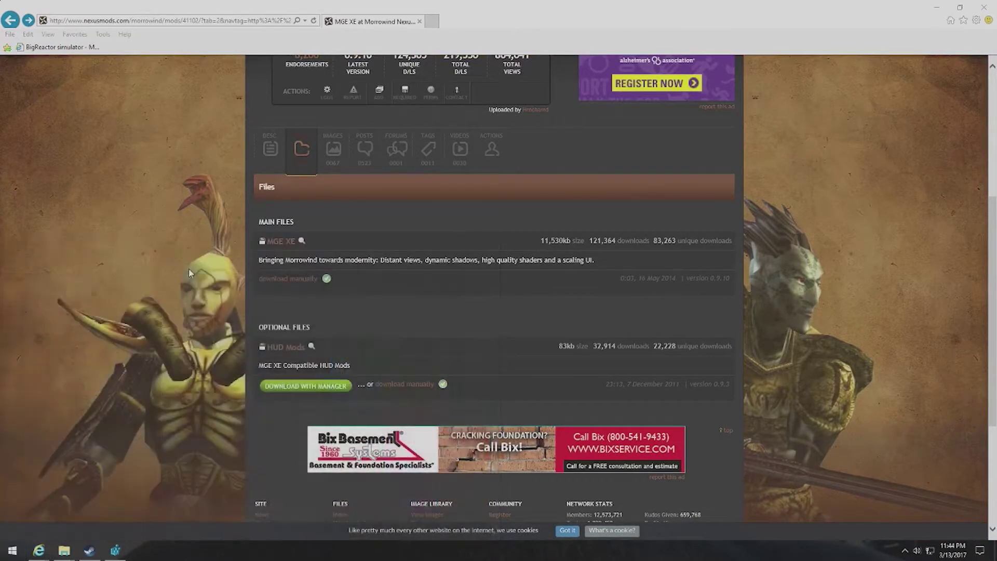
{"action": "left_click", "coordinate": [61, 134]}
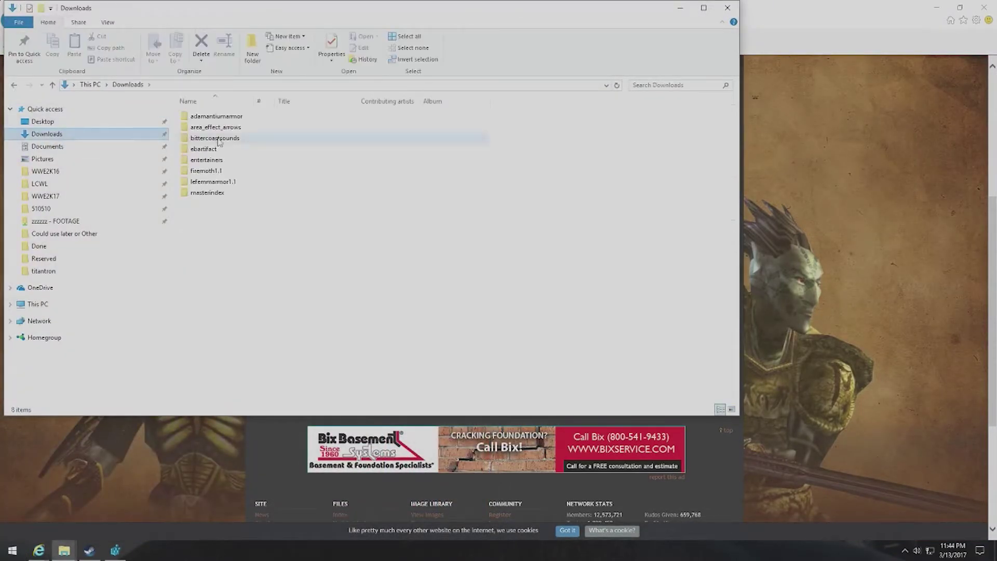
{"action": "key", "text": "alt+Tab"}
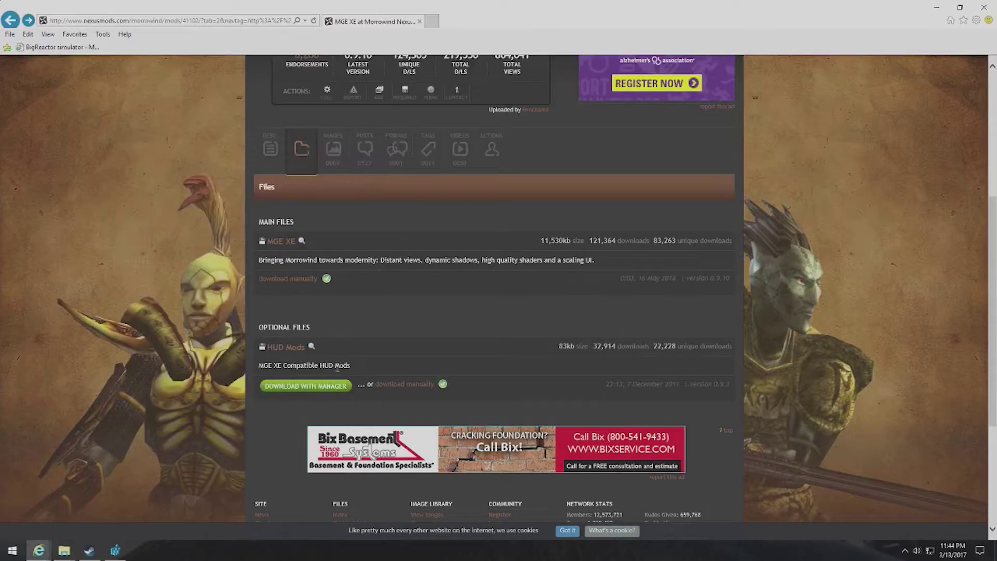
Download the main MGE XE file manually from its Nexus Mods page and save the archive to disk
{"action": "left_click", "coordinate": [279, 279]}
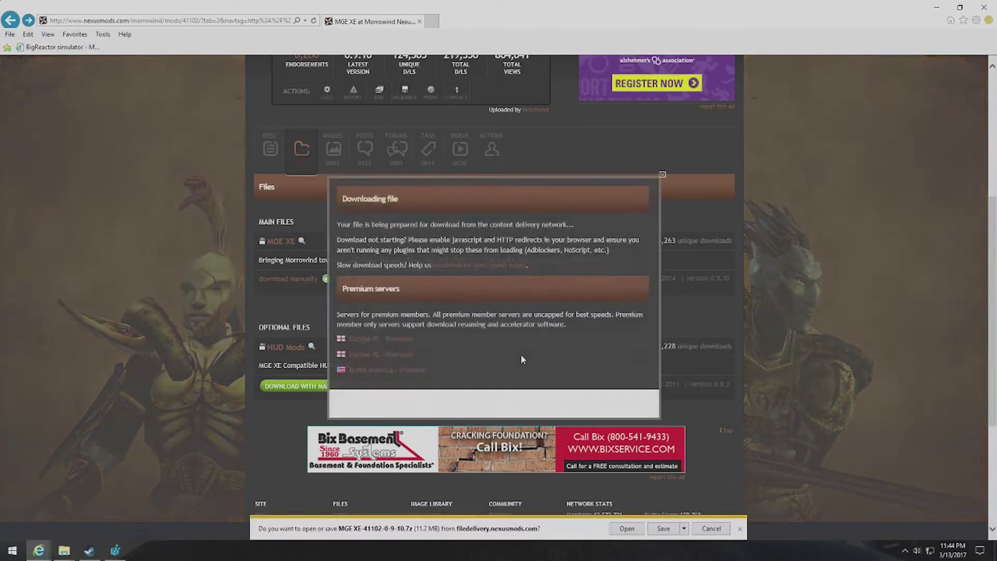
{"action": "left_click", "coordinate": [379, 339]}
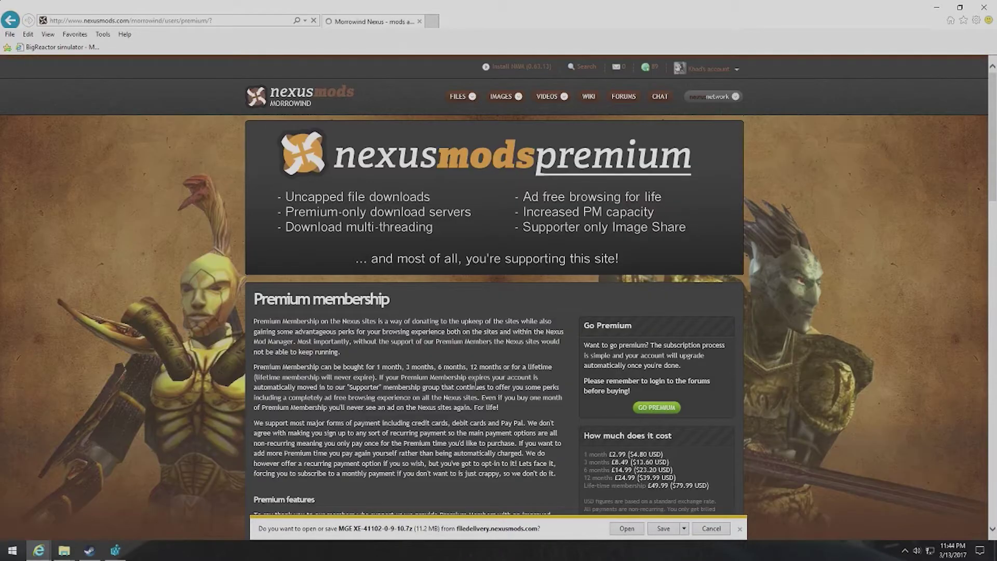
{"action": "key", "text": "alt+Left"}
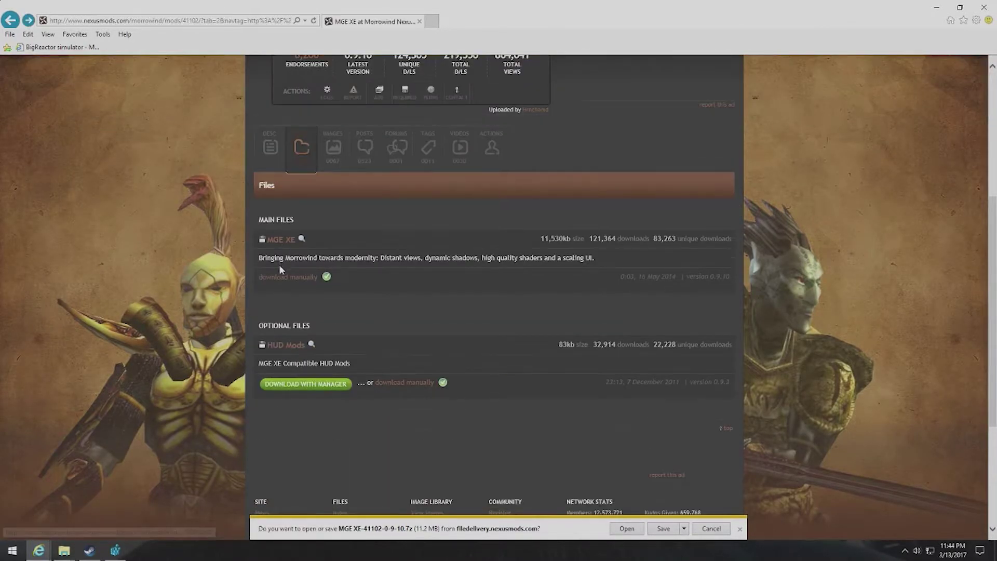
{"action": "left_click", "coordinate": [282, 280]}
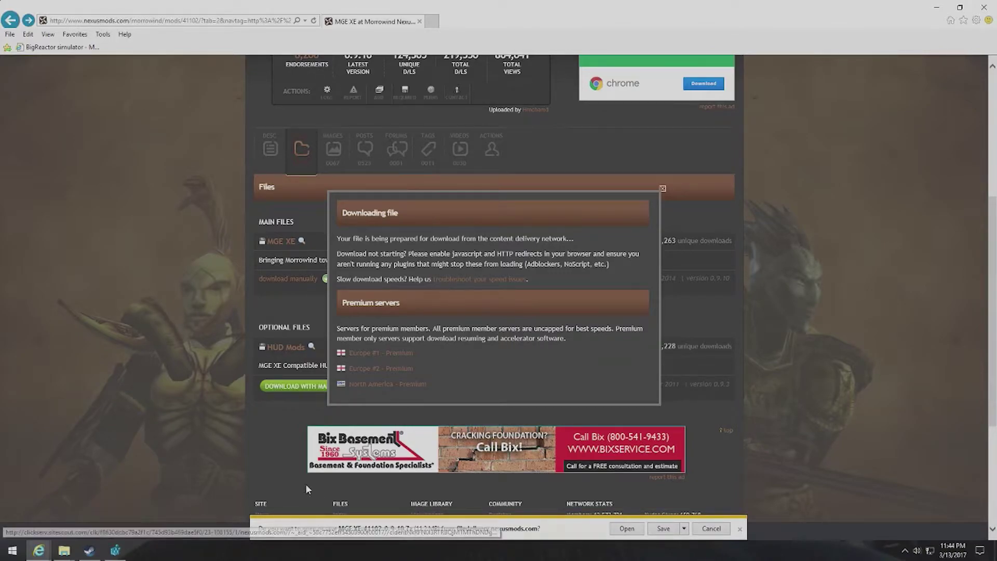
{"action": "left_click", "coordinate": [655, 530]}
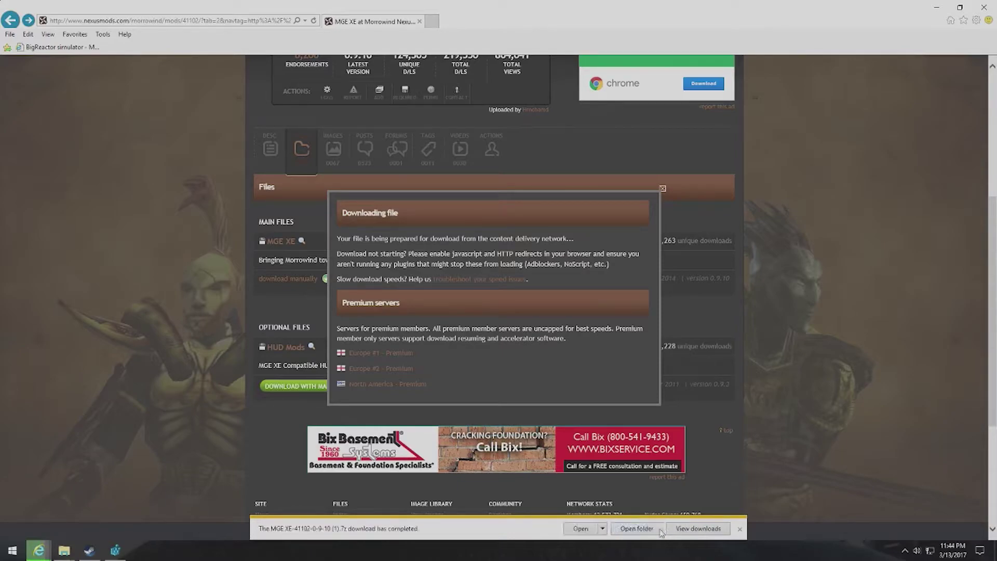
Try to open the downloaded MGE XE archive, turn off always using the app for .7z files, and dismiss the app prompt
{"action": "left_click", "coordinate": [583, 530]}
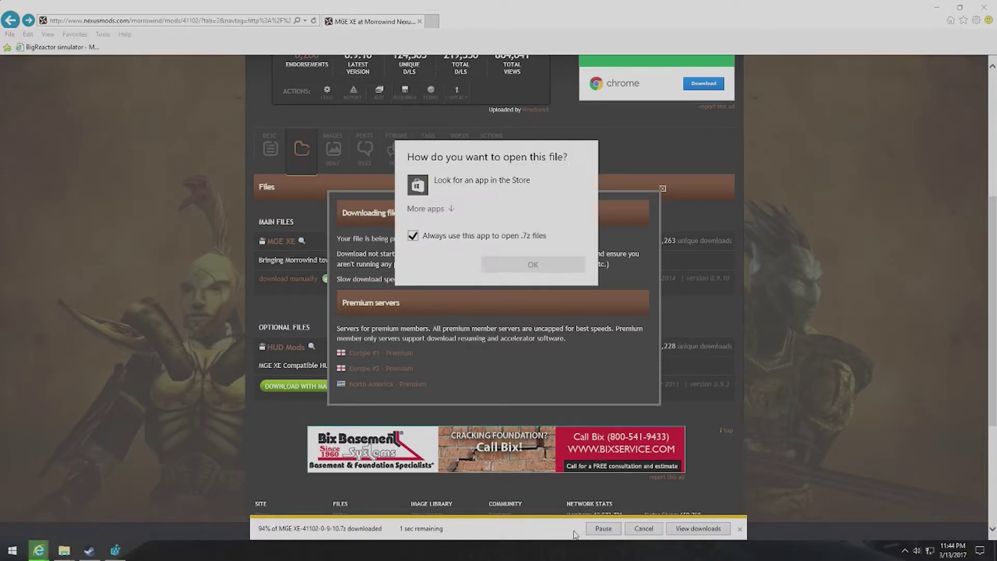
{"action": "left_click", "coordinate": [414, 237]}
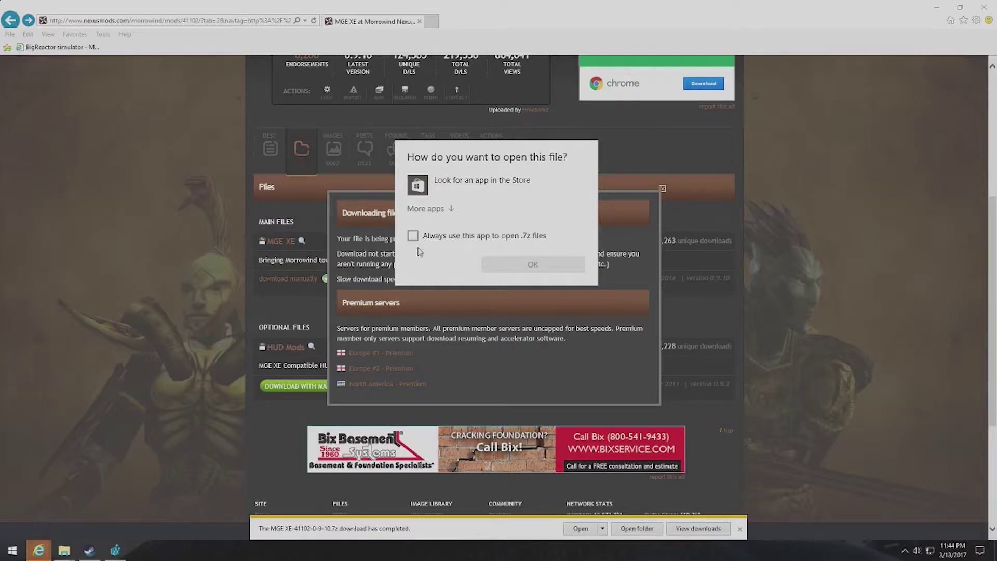
{"action": "left_click", "coordinate": [774, 259]}
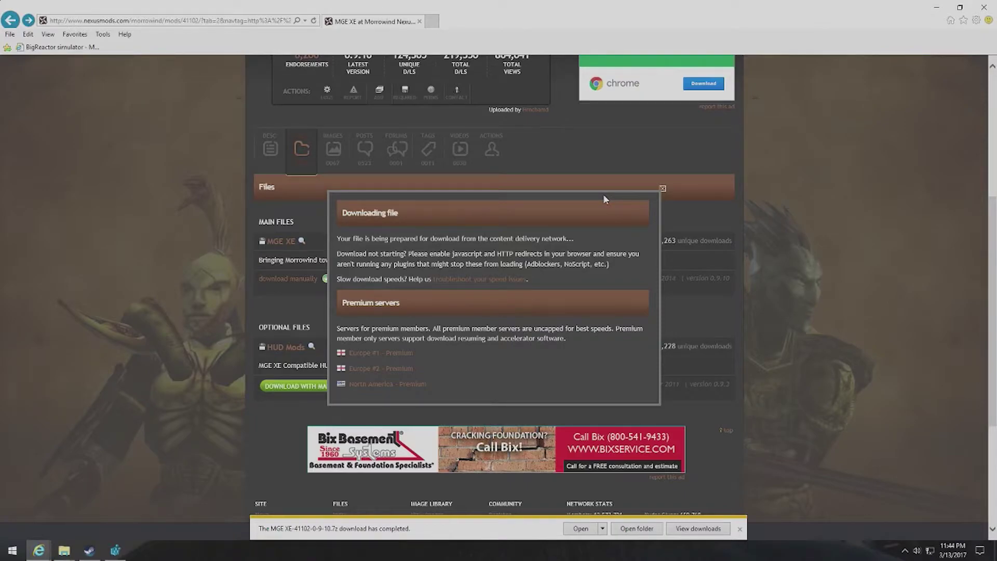
{"action": "left_click", "coordinate": [644, 532]}
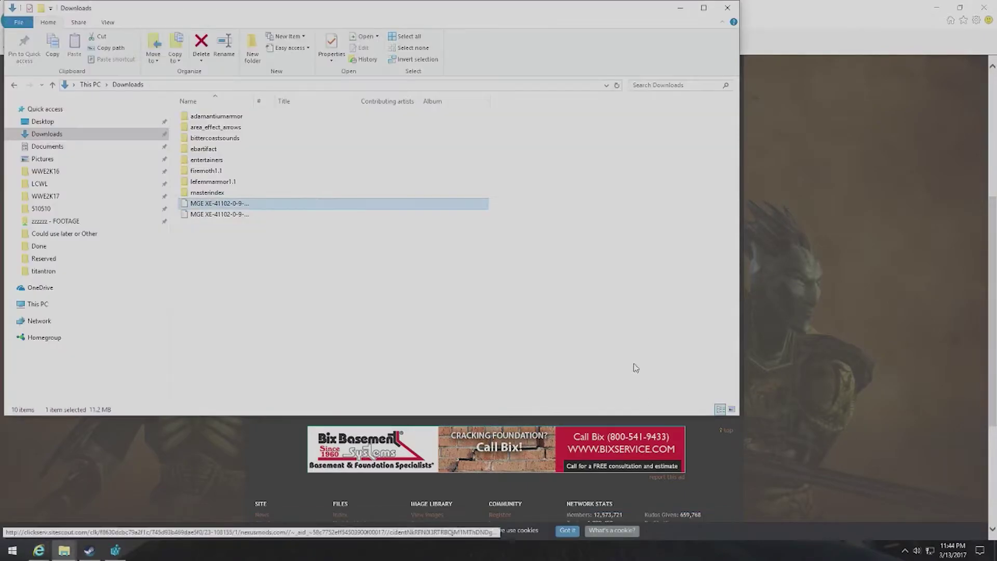
{"action": "left_click", "coordinate": [244, 214]}
{"action": "left_click_drag", "start_coordinate": [256, 97], "coordinate": [441, 97]}
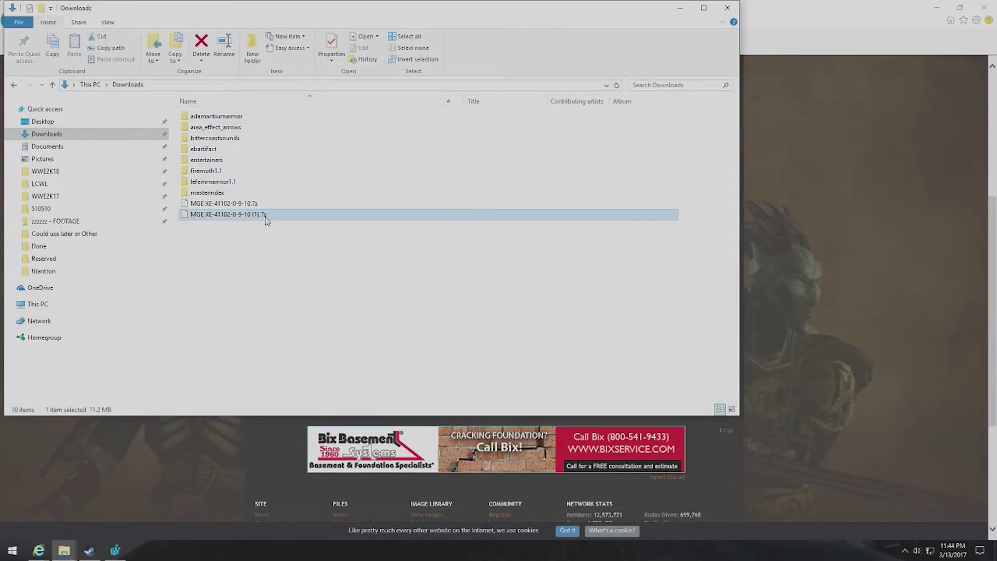
{"action": "key", "text": "Delete"}
Go to google.com in the browser, search for "7 zip", and open the 7-zip.org download page
{"action": "left_click", "coordinate": [789, 151]}
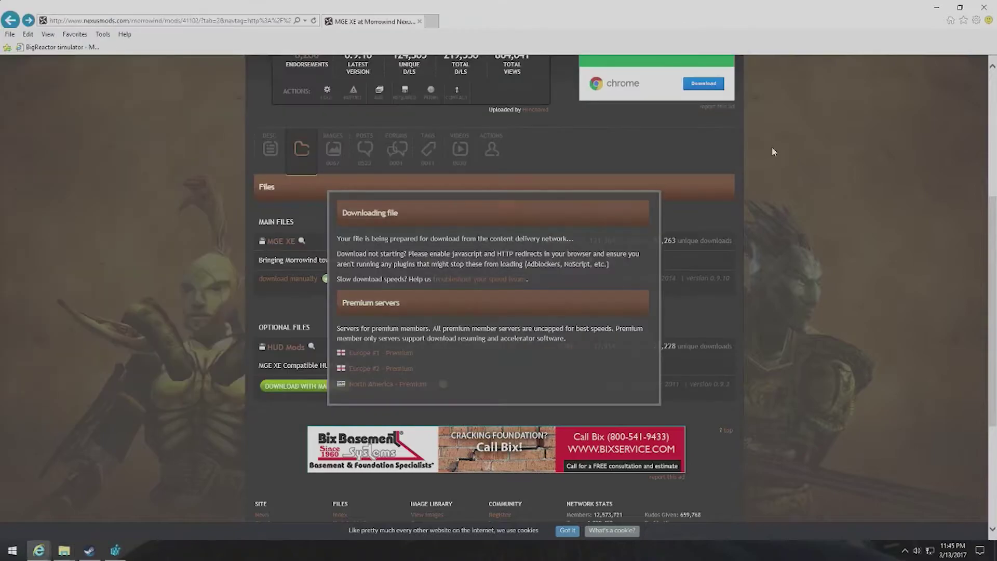
{"action": "left_click", "coordinate": [266, 20]}
{"action": "type", "text": "google.com"}
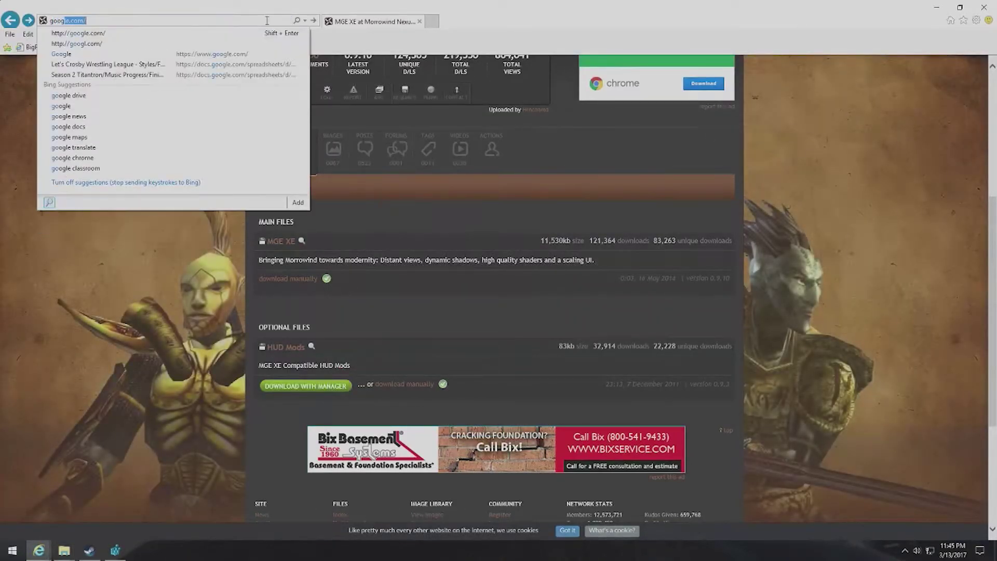
{"action": "key", "text": "Return"}
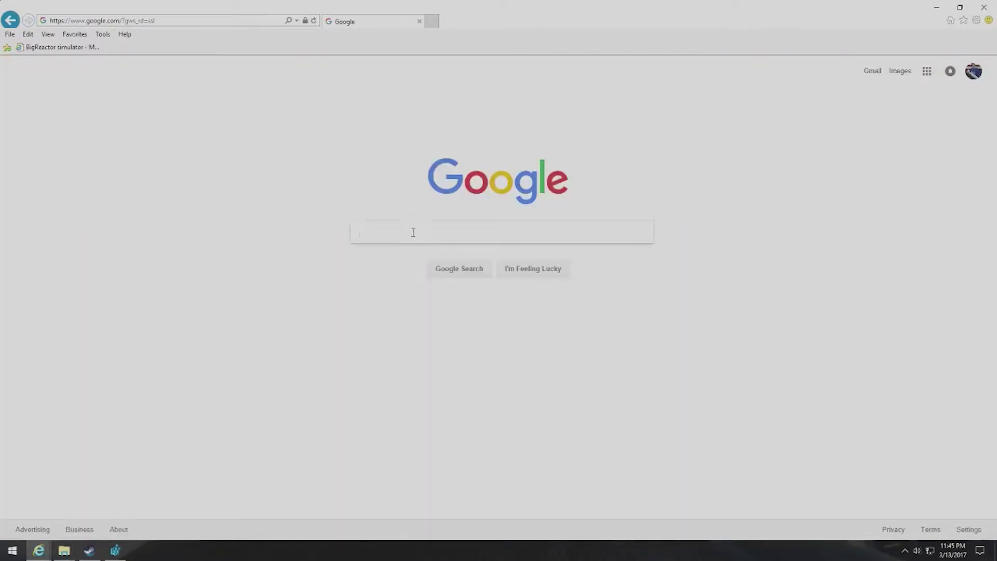
{"action": "type", "text": "7 zip"}
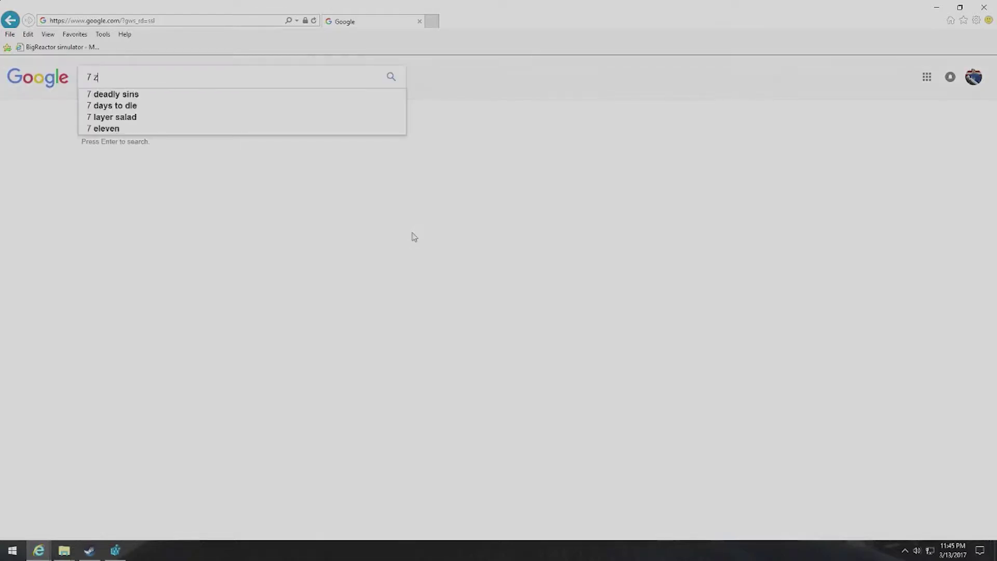
{"action": "key", "text": "Return"}
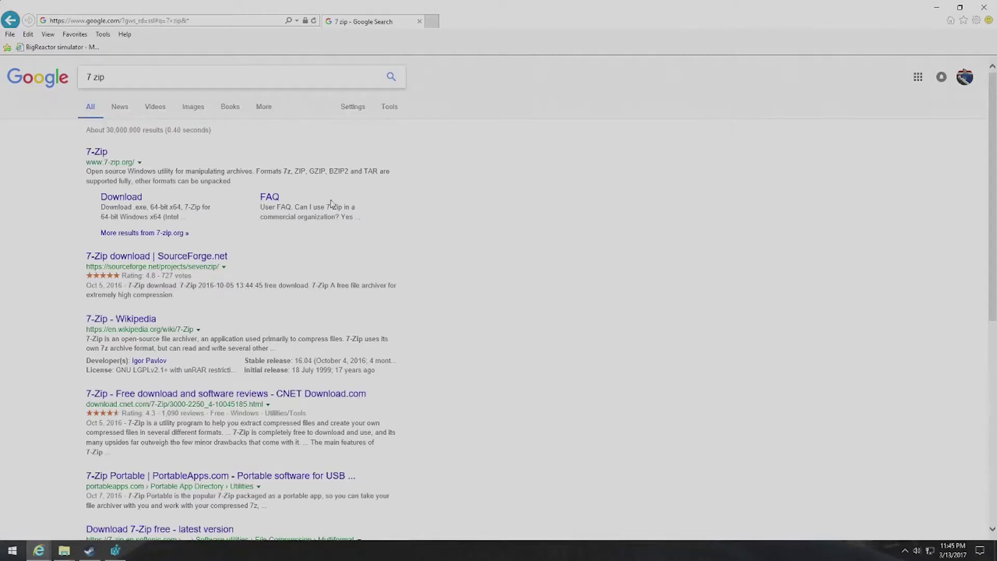
{"action": "left_click", "coordinate": [121, 198]}
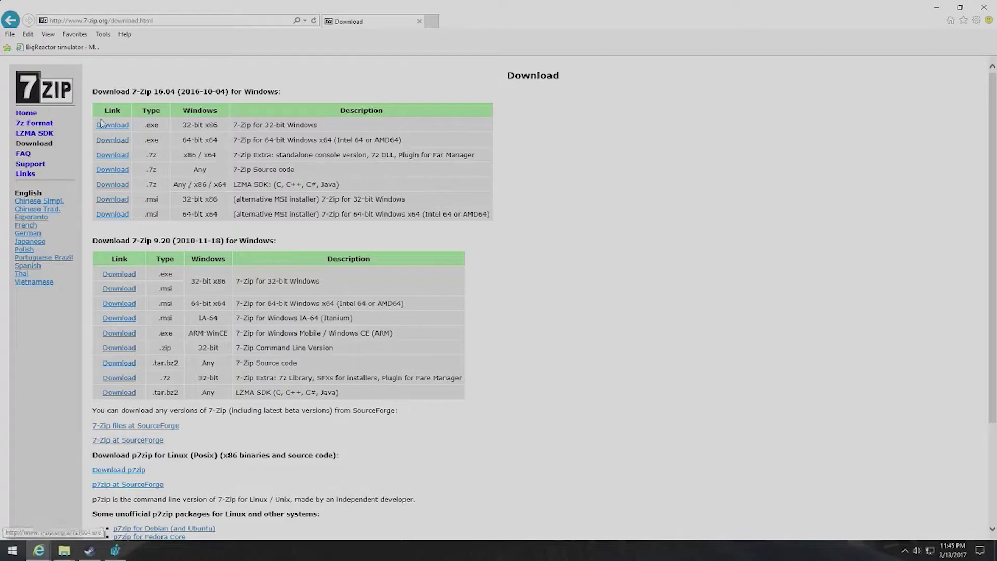
Download and run the 64-bit 7-Zip 16.04 .exe installer and install it to the default folder
{"action": "left_click", "coordinate": [112, 139]}
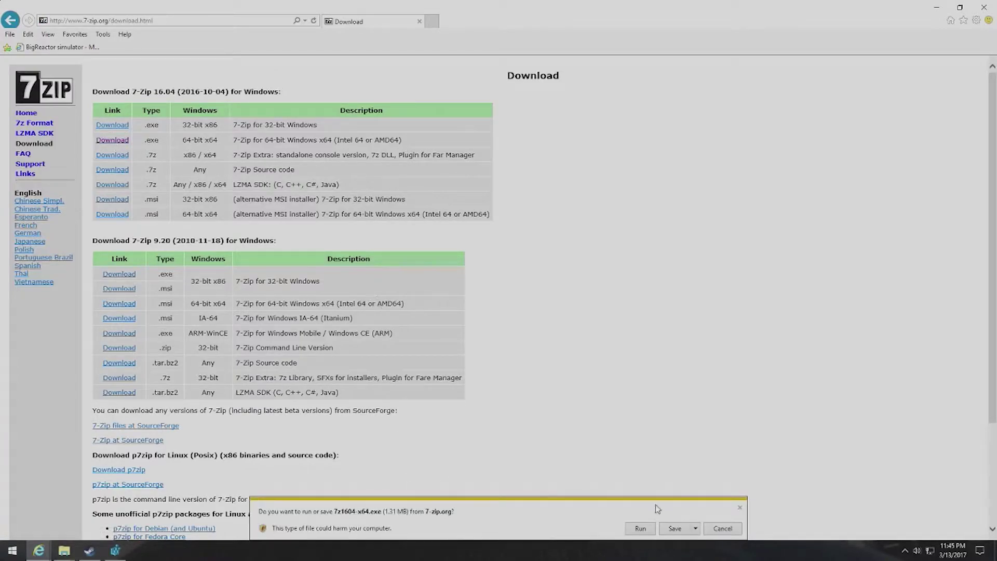
{"action": "left_click", "coordinate": [642, 530]}
{"action": "left_click", "coordinate": [646, 529]}
{"action": "left_click", "coordinate": [446, 349]}
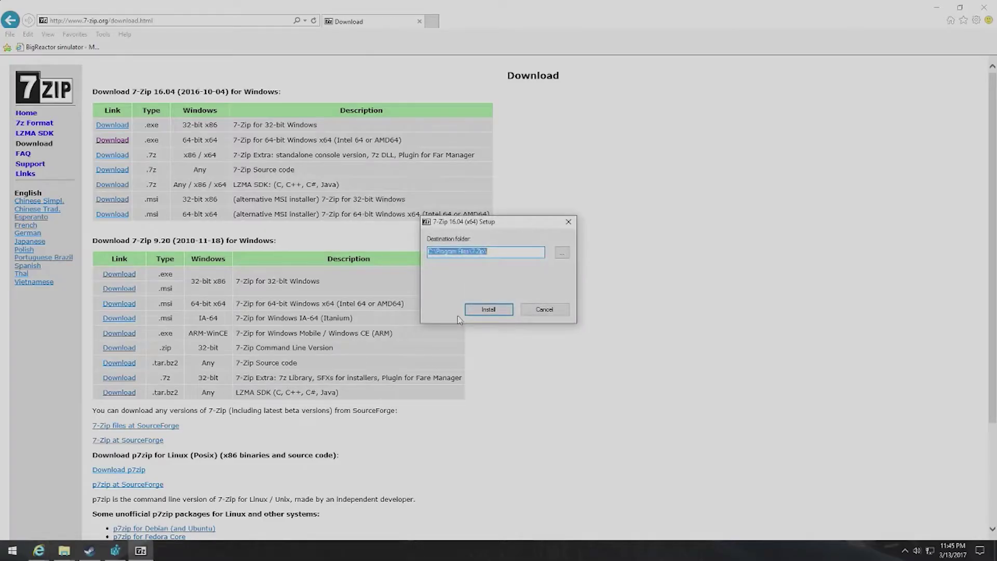
{"action": "left_click", "coordinate": [486, 310]}
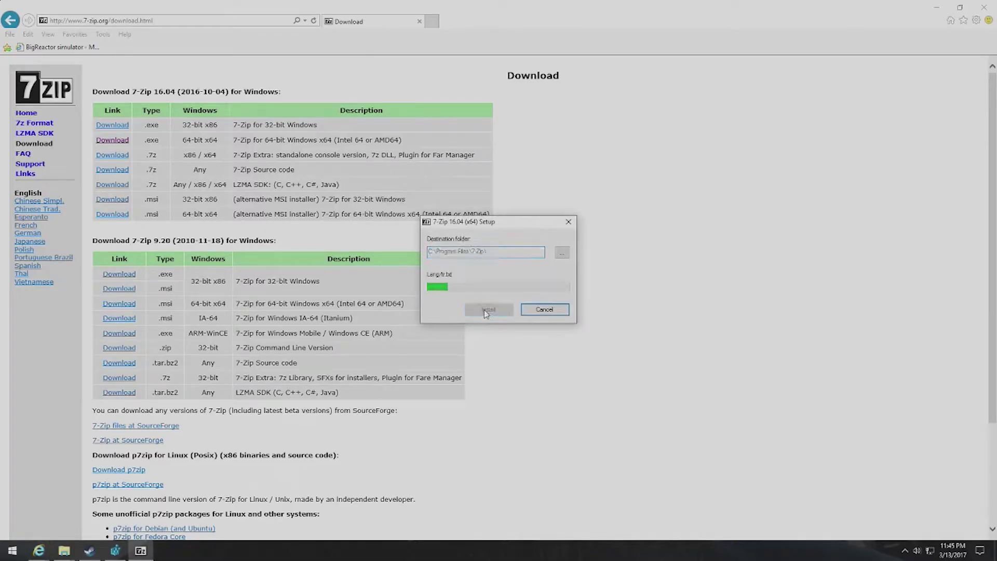
{"action": "left_click", "coordinate": [487, 310]}
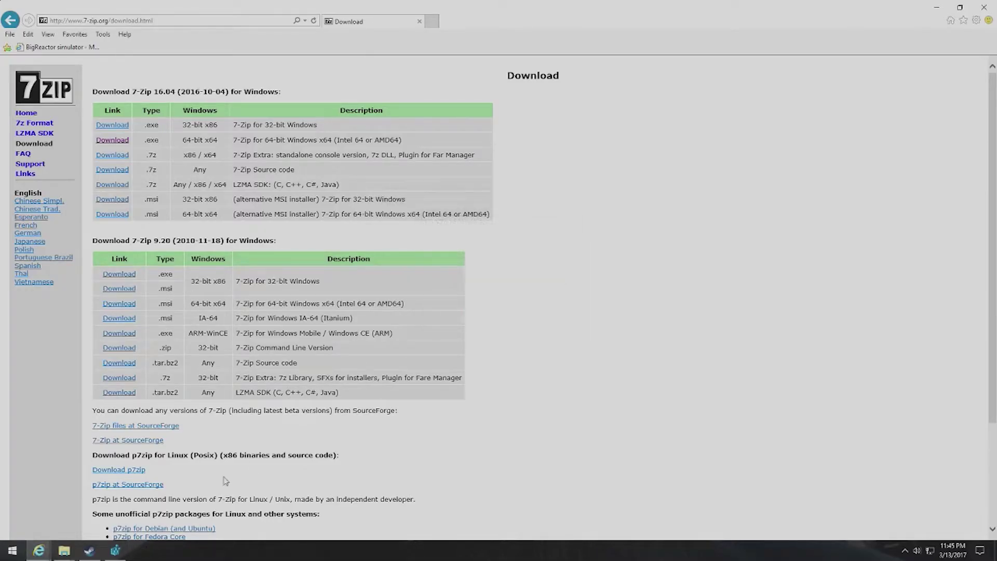
Try to open MGE XE-41102-0-9-10.7z from Downloads by choosing 7zFM.exe in the 7-Zip program folder as its app
{"action": "mouse_move", "coordinate": [63, 551]}
{"action": "left_click", "coordinate": [392, 509]}
{"action": "double_click", "coordinate": [229, 204]}
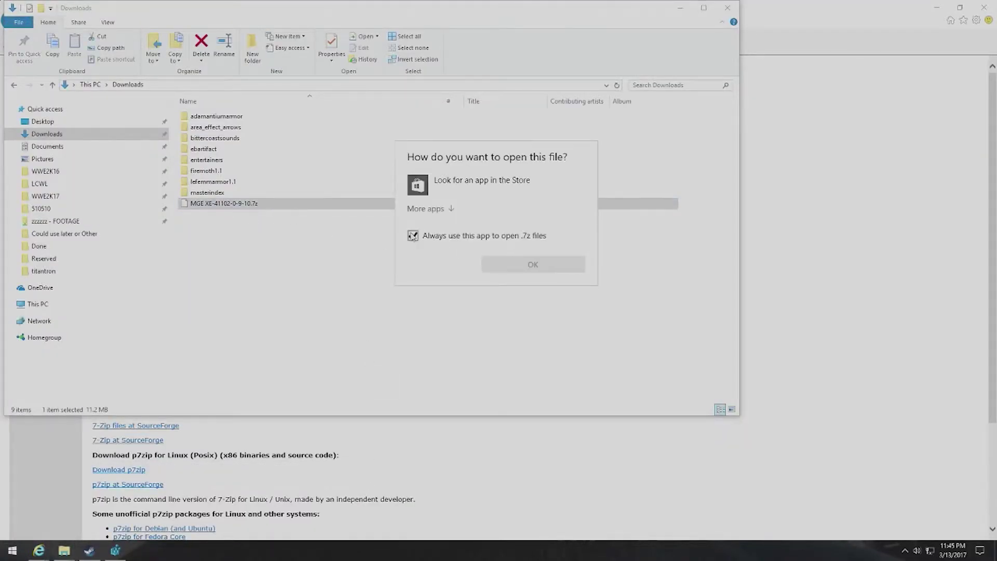
{"action": "left_click", "coordinate": [427, 209]}
{"action": "scroll", "coordinate": [483, 265], "scroll_direction": "down", "scroll_amount": 3}
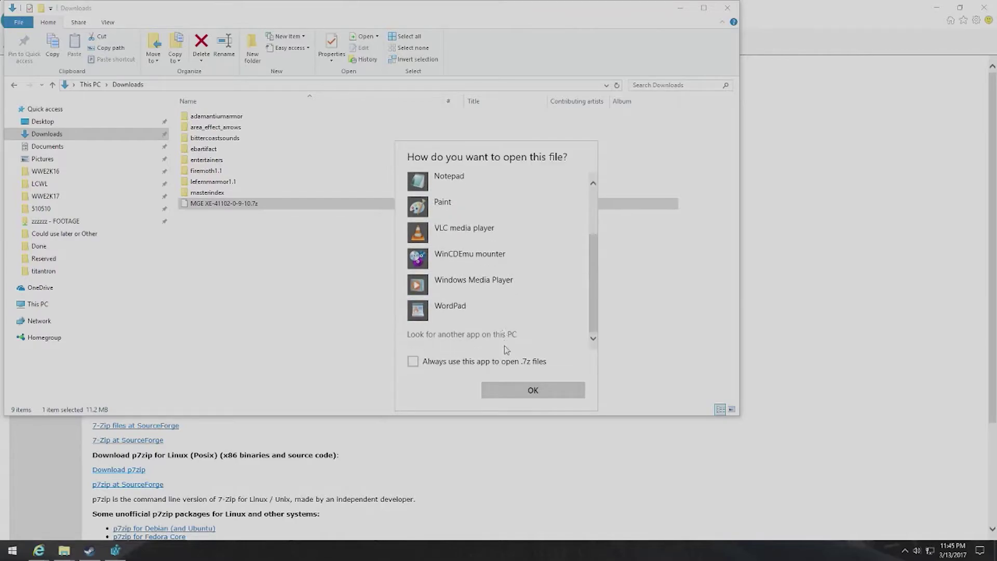
{"action": "left_click", "coordinate": [483, 336]}
{"action": "scroll", "coordinate": [202, 186], "scroll_direction": "down", "scroll_amount": 3}
{"action": "scroll", "coordinate": [203, 186], "scroll_direction": "up", "scroll_amount": 10}
{"action": "double_click", "coordinate": [133, 73]}
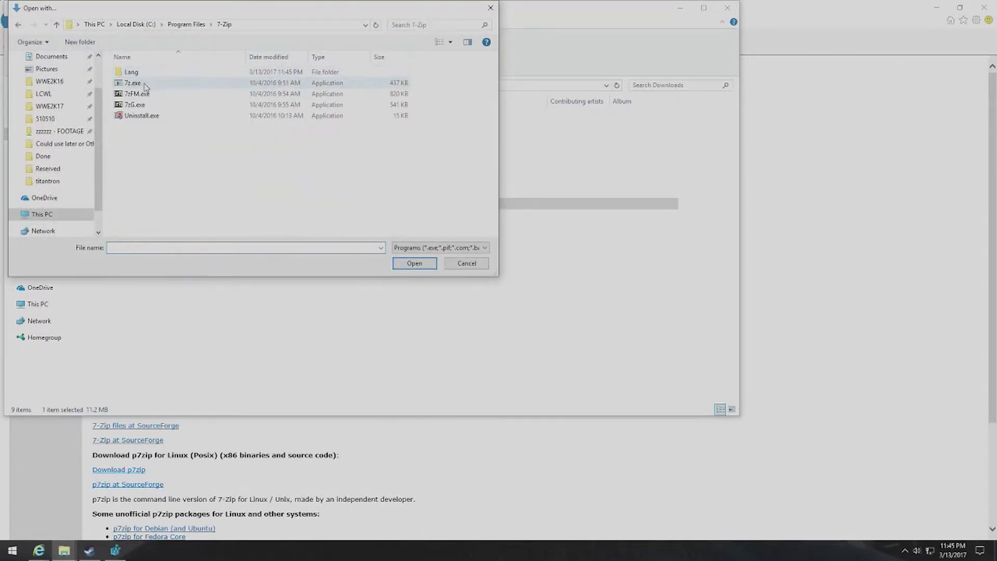
{"action": "double_click", "coordinate": [136, 94]}
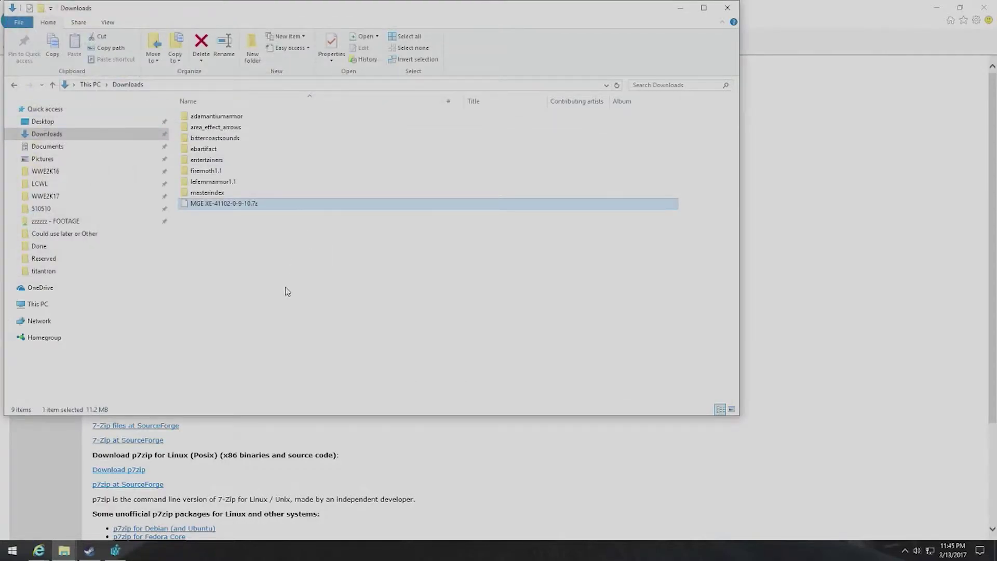
Close the Registry Editor window left running in the background
{"action": "left_click", "coordinate": [125, 553]}
{"action": "left_click", "coordinate": [126, 554]}
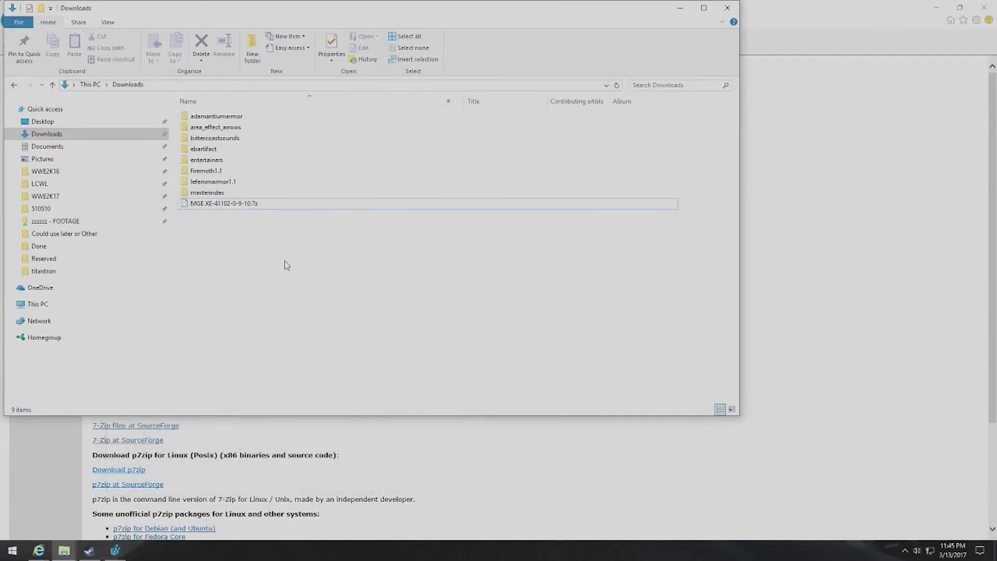
{"action": "right_click", "coordinate": [115, 550]}
{"action": "left_click", "coordinate": [88, 528]}
Launch 7-Zip File Manager, reposition its window over File Explorer, and dismiss the error from a mistaken toolbar command
{"action": "key", "text": "super"}
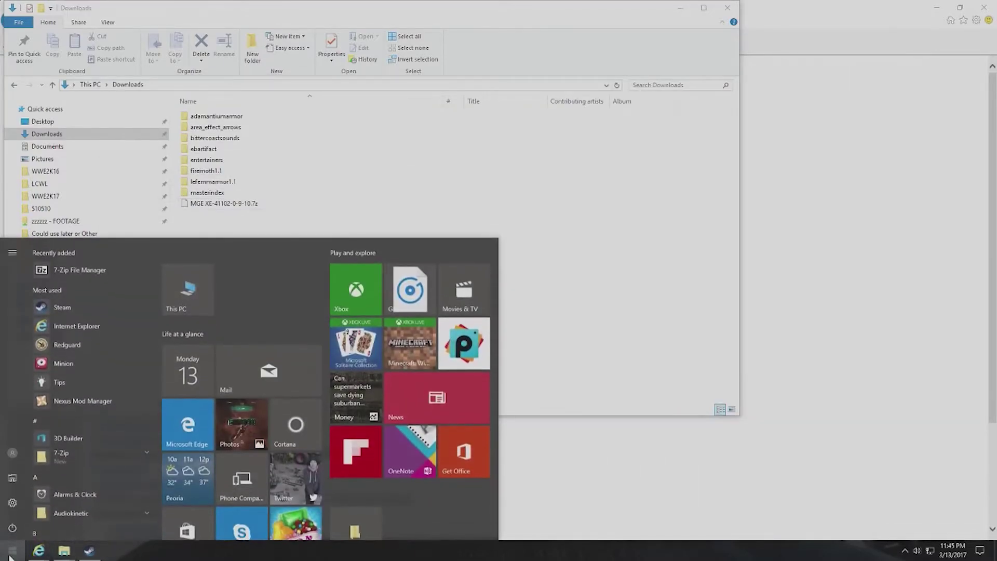
{"action": "left_click", "coordinate": [104, 270]}
{"action": "left_click_drag", "start_coordinate": [249, 16], "coordinate": [376, 90]}
{"action": "left_click", "coordinate": [230, 117]}
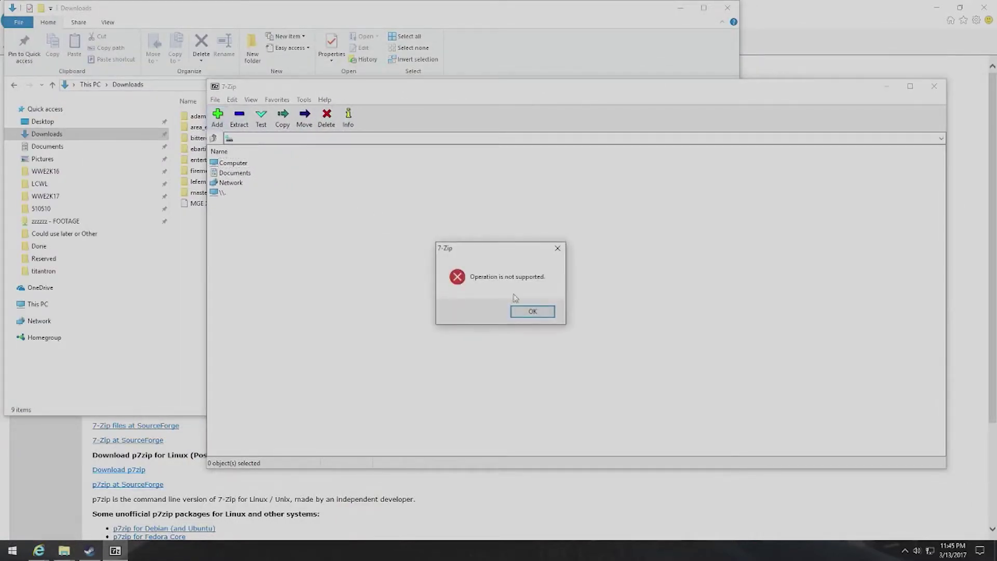
{"action": "left_click", "coordinate": [525, 313]}
Try to enter the Downloads location from File Explorer as the path in 7-Zip File Manager
{"action": "key", "text": "alt+Tab"}
{"action": "left_click", "coordinate": [364, 84]}
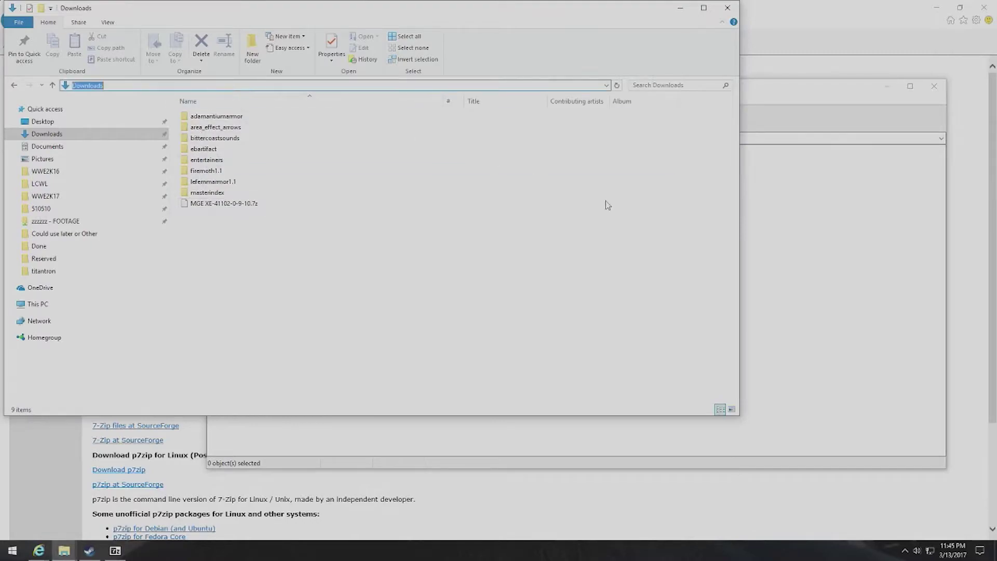
{"action": "key", "text": "alt+Tab"}
{"action": "left_click", "coordinate": [426, 138]}
{"action": "type", "text": "Downloads"}
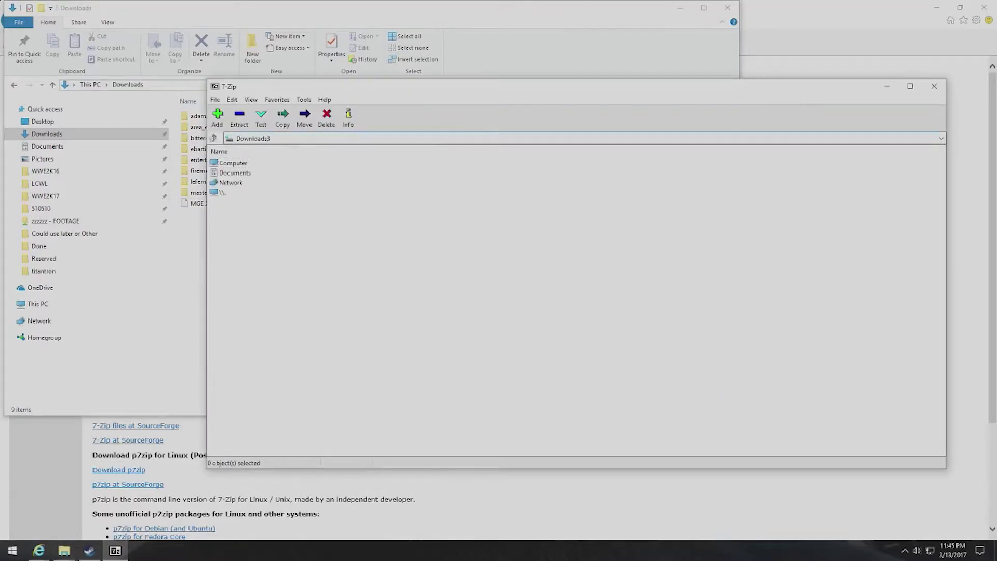
Browse in 7-Zip from Computer through drive C: and Users to the user's Downloads folder and open MGE XE-41102-0-9-10.7z
{"action": "double_click", "coordinate": [239, 163]}
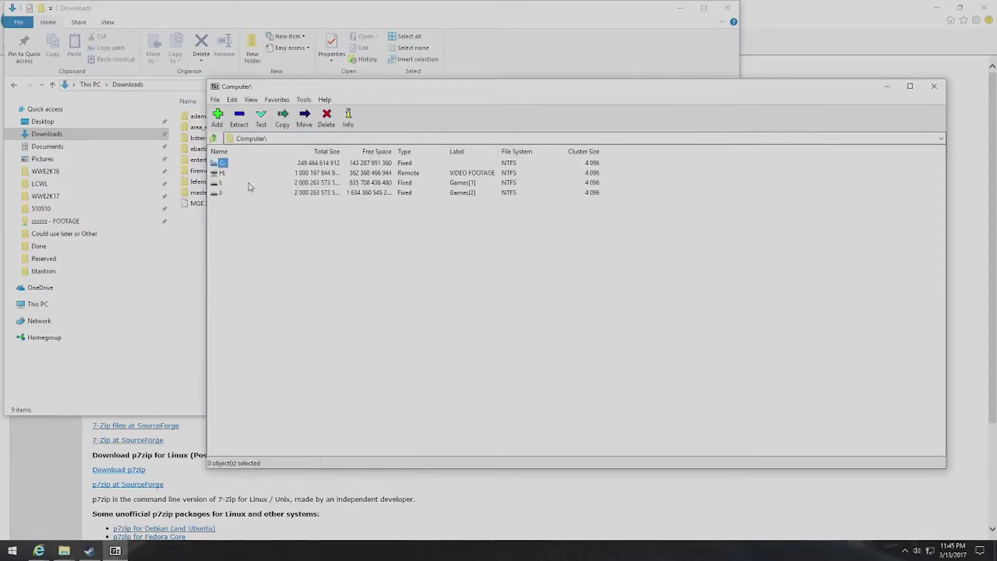
{"action": "double_click", "coordinate": [223, 164]}
{"action": "double_click", "coordinate": [229, 254]}
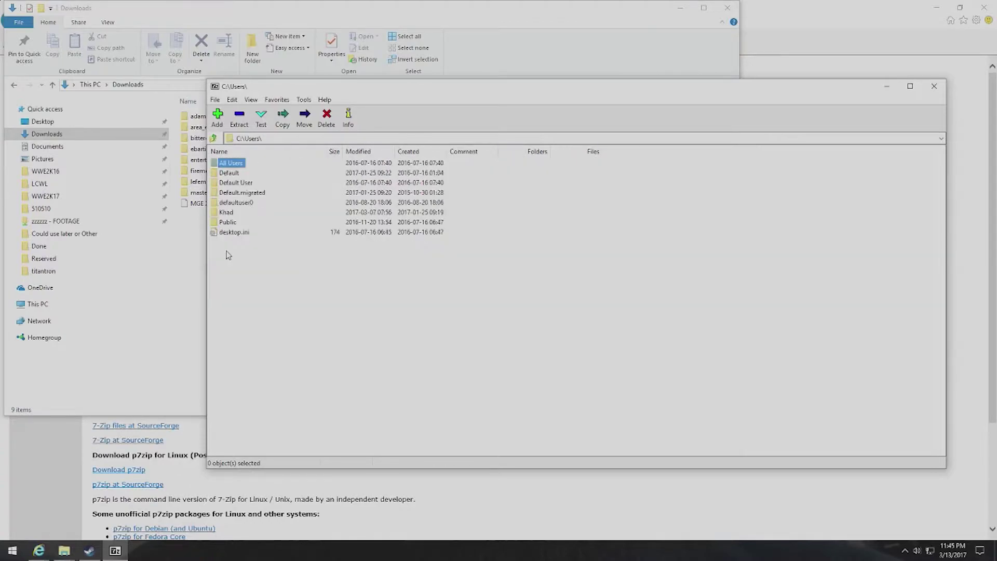
{"action": "double_click", "coordinate": [227, 212]}
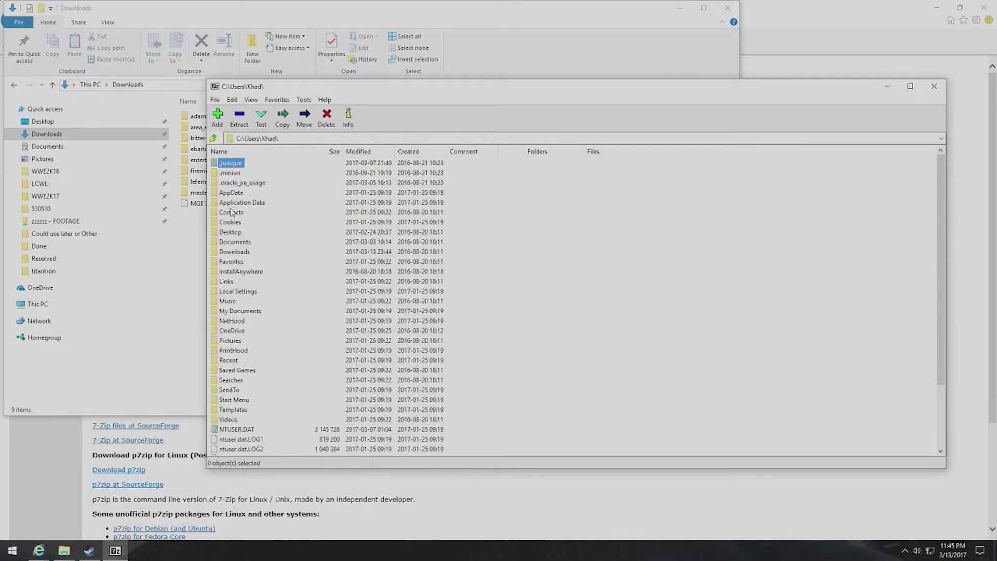
{"action": "double_click", "coordinate": [233, 252]}
{"action": "double_click", "coordinate": [234, 252]}
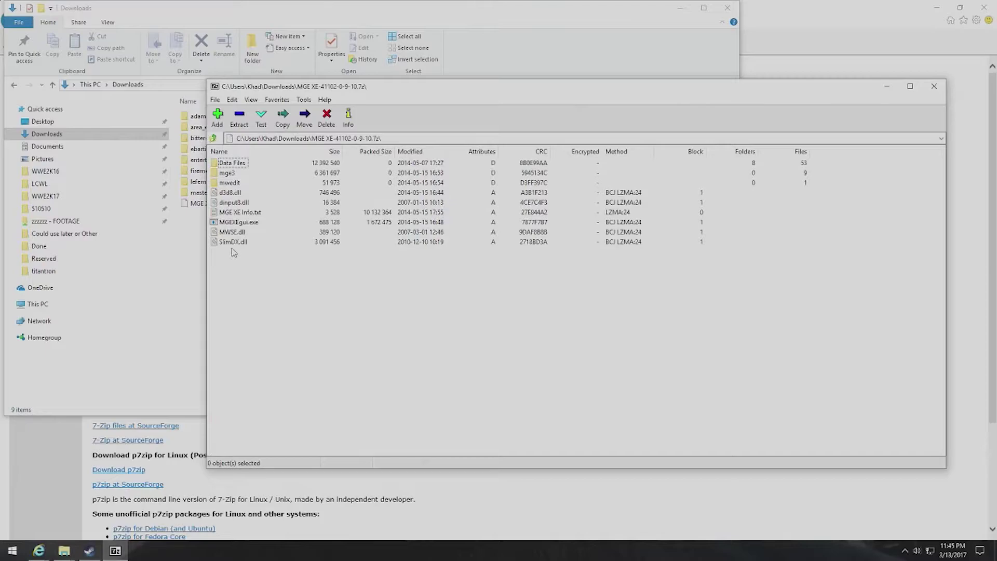
Select everything in the MGE XE archive and close the Internet Explorer window showing the 7-Zip download page
{"action": "left_click_drag", "start_coordinate": [233, 251], "coordinate": [188, 141]}
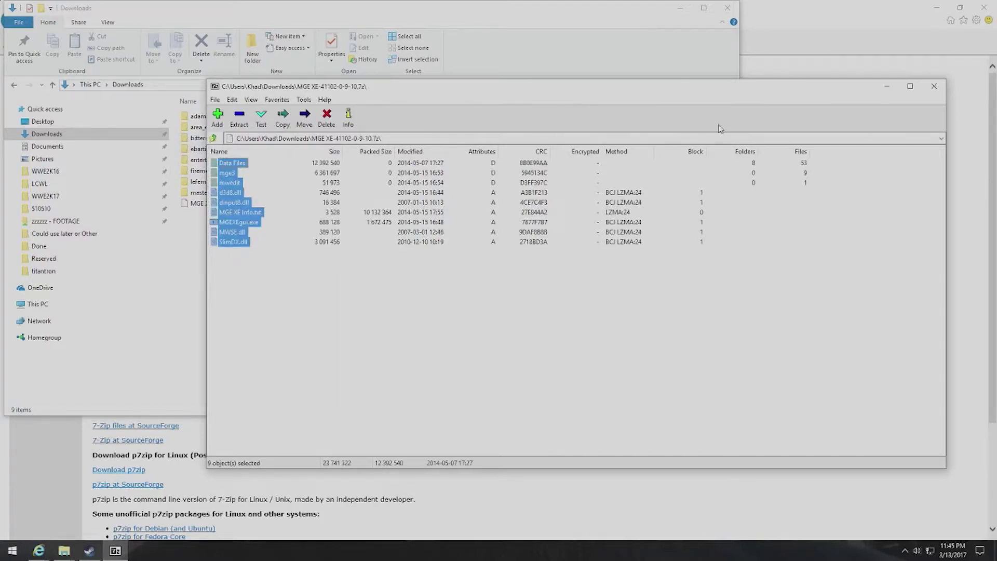
{"action": "double_click", "coordinate": [859, 17]}
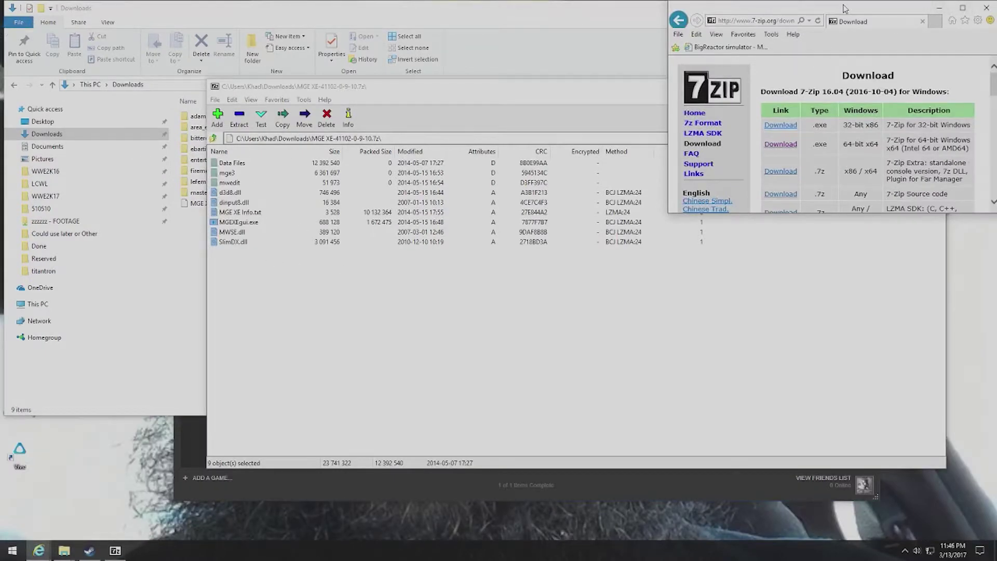
{"action": "left_click", "coordinate": [986, 7]}
Create a new folder named Fuck in Downloads and open it
{"action": "left_click", "coordinate": [640, 21]}
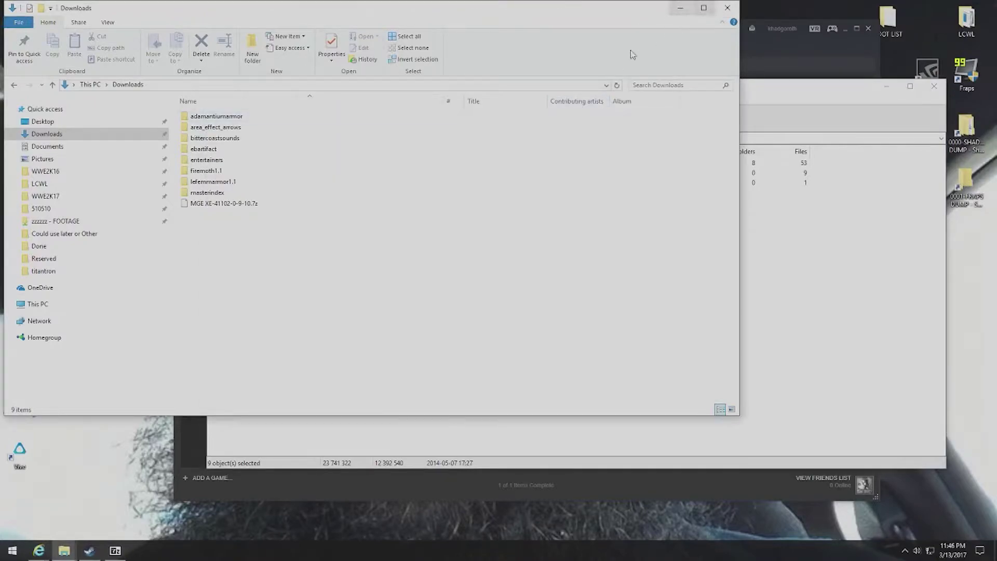
{"action": "double_click", "coordinate": [363, 203]}
{"action": "key", "text": "alt+Tab"}
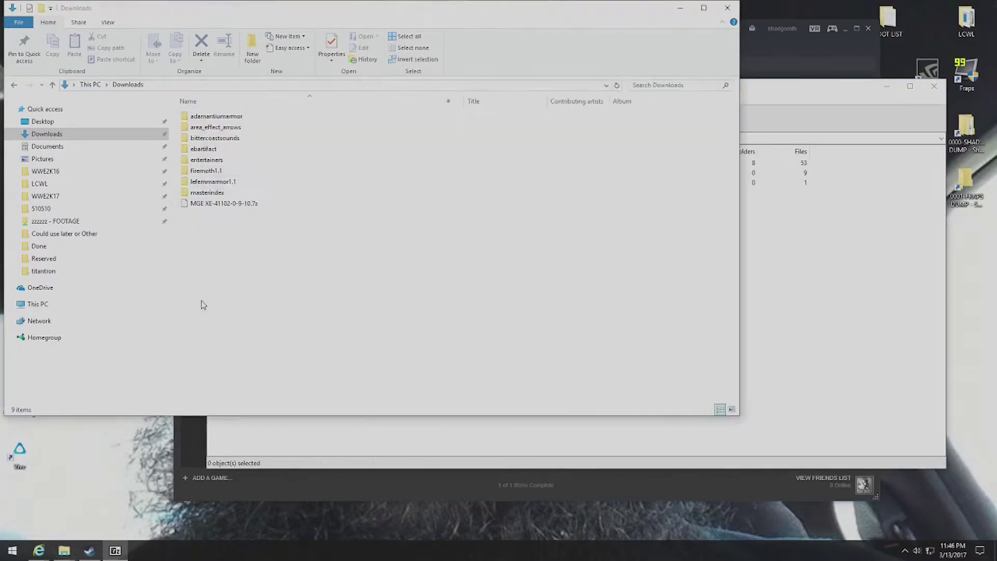
{"action": "key", "text": "ctrl+shift+n"}
{"action": "type", "text": "Fuck"}
{"action": "key", "text": "Return"}
{"action": "key", "text": "Return"}
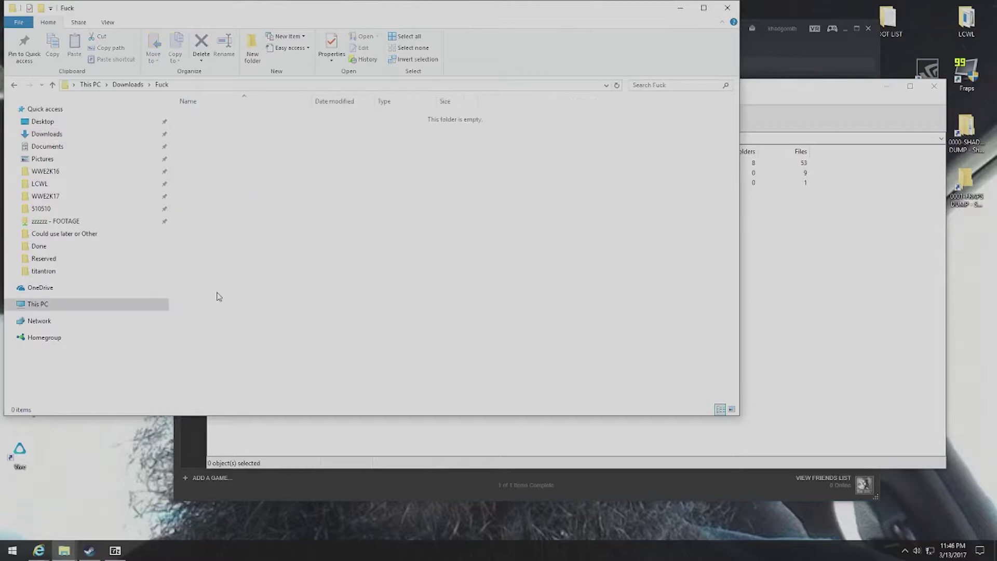
Extract all contents of the MGE XE archive into the new Fuck folder and close 7-Zip File Manager
{"action": "left_click", "coordinate": [840, 311]}
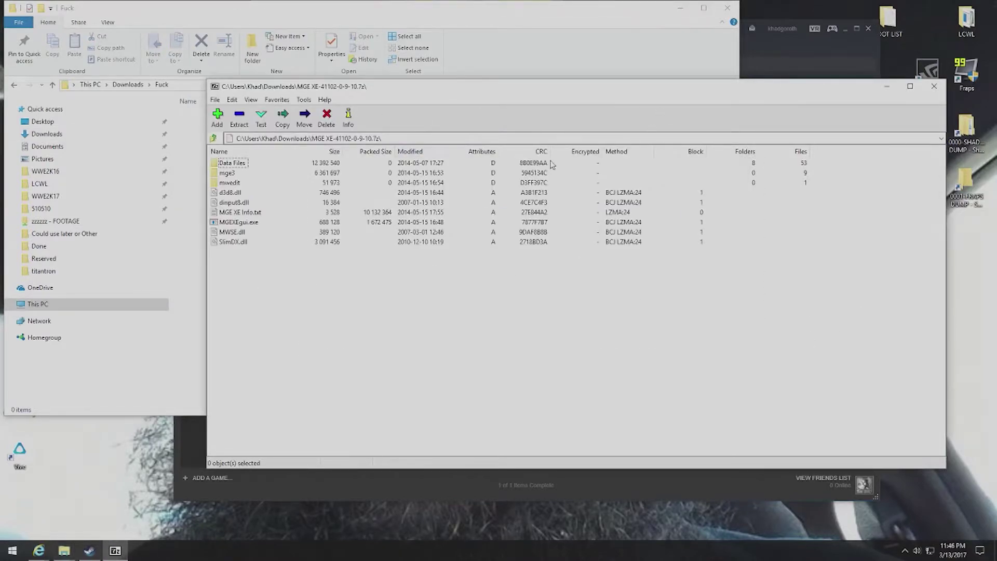
{"action": "left_click_drag", "start_coordinate": [446, 94], "coordinate": [671, 124]}
{"action": "key", "text": "ctrl+a"}
{"action": "left_click_drag", "start_coordinate": [439, 270], "coordinate": [265, 231]}
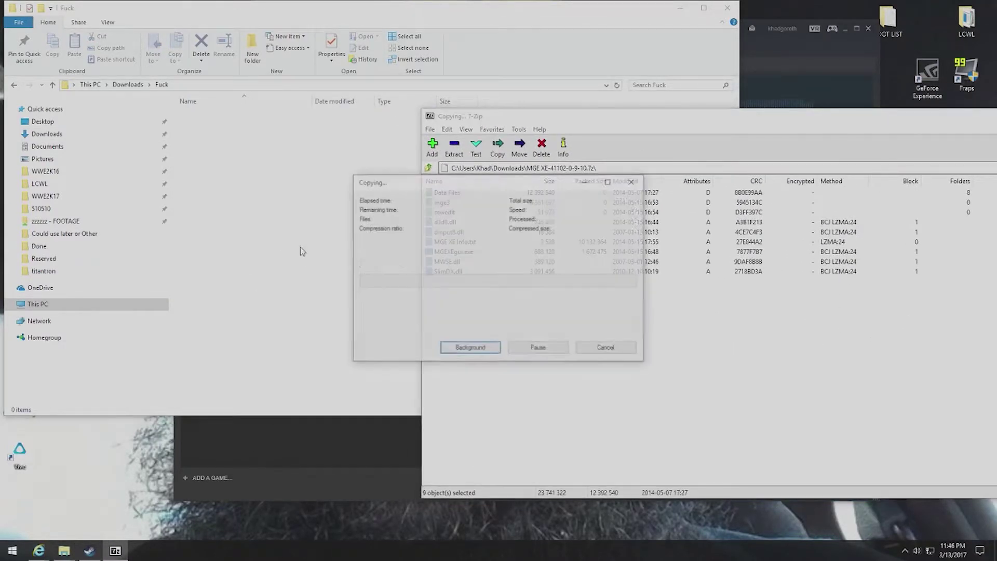
{"action": "left_click_drag", "start_coordinate": [917, 115], "coordinate": [740, 126]}
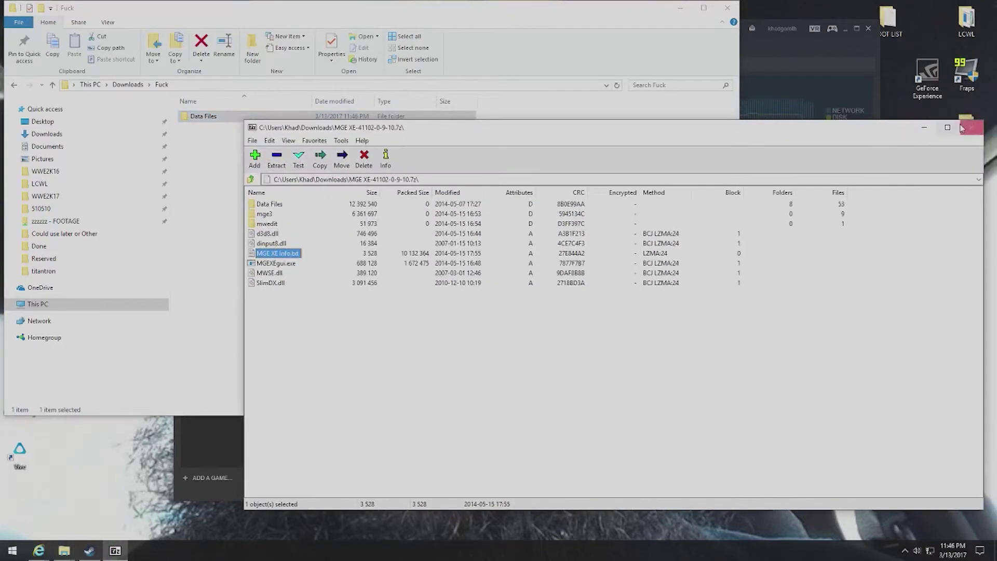
{"action": "left_click", "coordinate": [477, 344]}
{"action": "key", "text": "alt+F4"}
Try to run MGEXEgui.exe from the extracted files and dismiss the error
{"action": "double_click", "coordinate": [219, 181]}
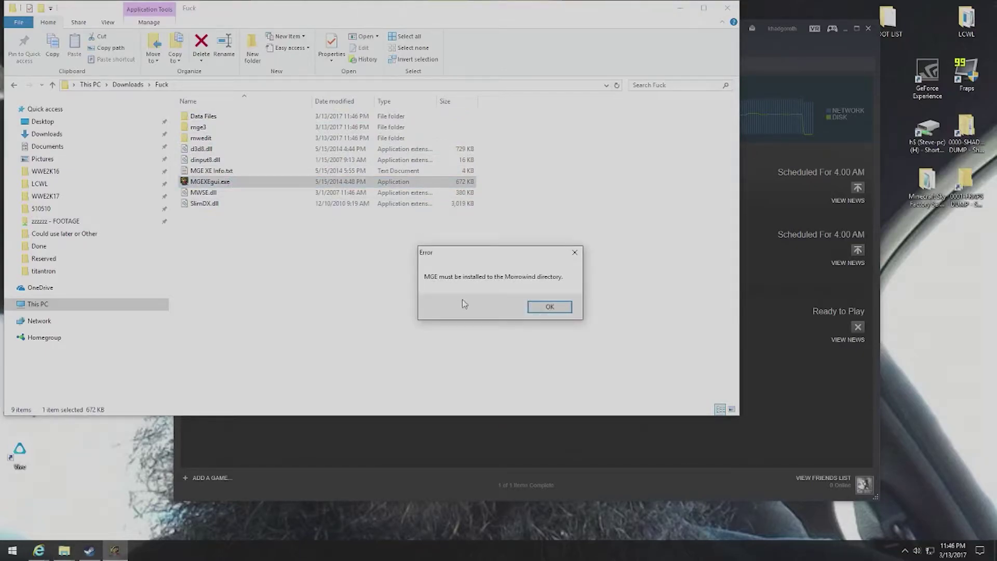
{"action": "key", "text": "Return"}
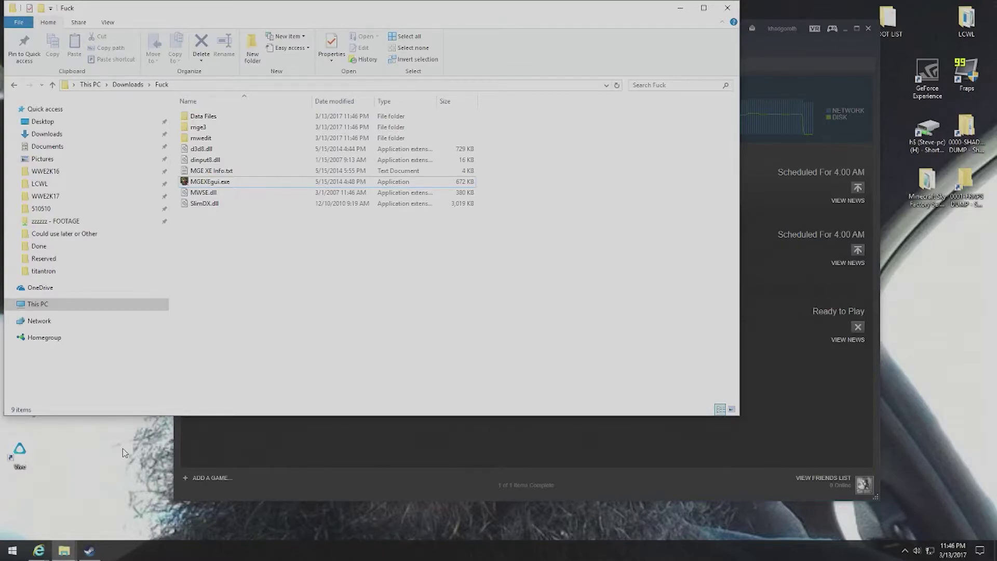
Examine the contents of the extracted Data Files folder and its shaders subfolder, and return to the Fuck folder
{"action": "double_click", "coordinate": [220, 115]}
{"action": "double_click", "coordinate": [197, 127]}
{"action": "key", "text": "BackSpace"}
{"action": "double_click", "coordinate": [198, 127]}
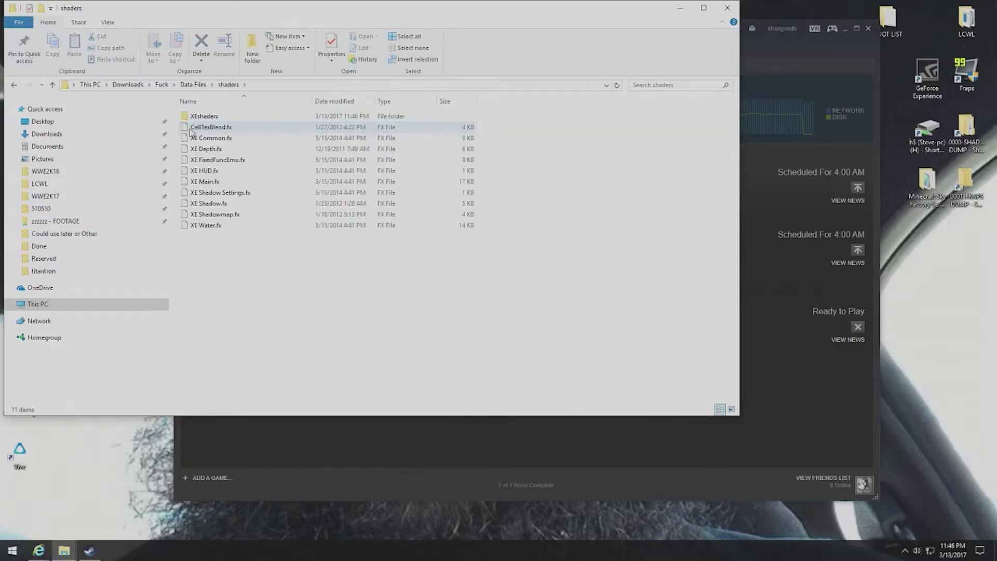
{"action": "key", "text": "BackSpace"}
{"action": "key", "text": "BackSpace"}
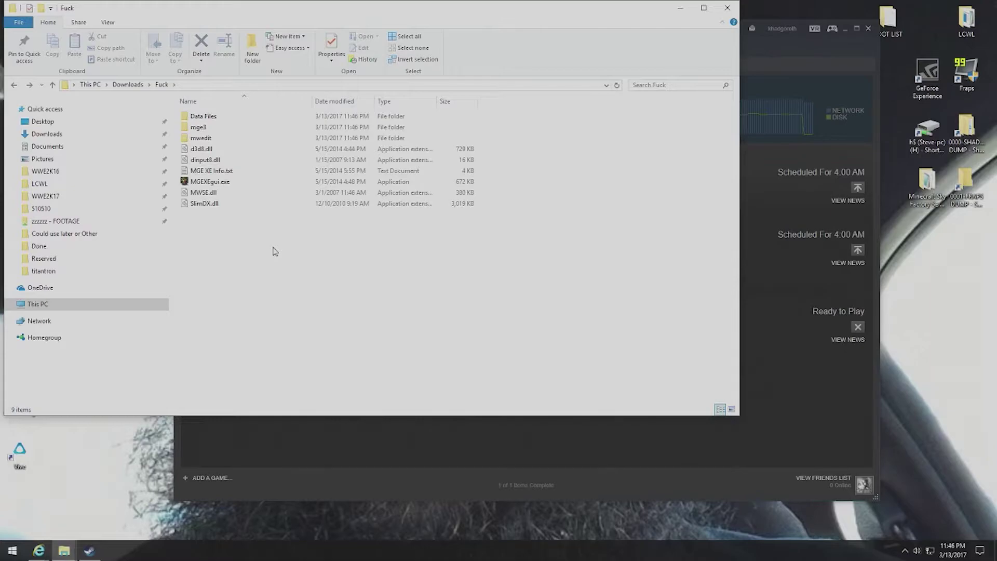
{"action": "right_click", "coordinate": [274, 252]}
{"action": "key", "text": "Escape"}
{"action": "left_click", "coordinate": [13, 551]}
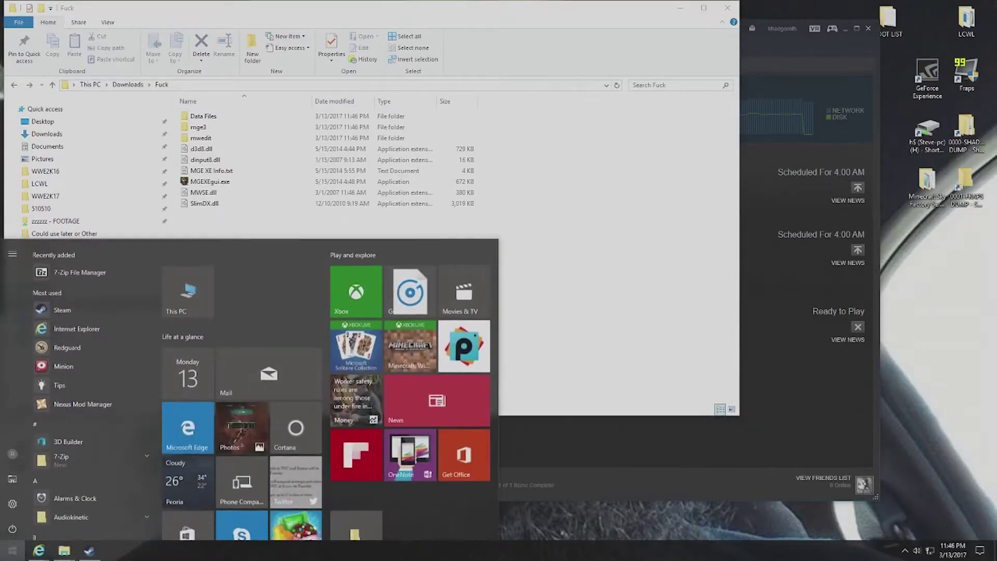
{"action": "left_click", "coordinate": [565, 483]}
{"action": "left_click", "coordinate": [171, 372]}
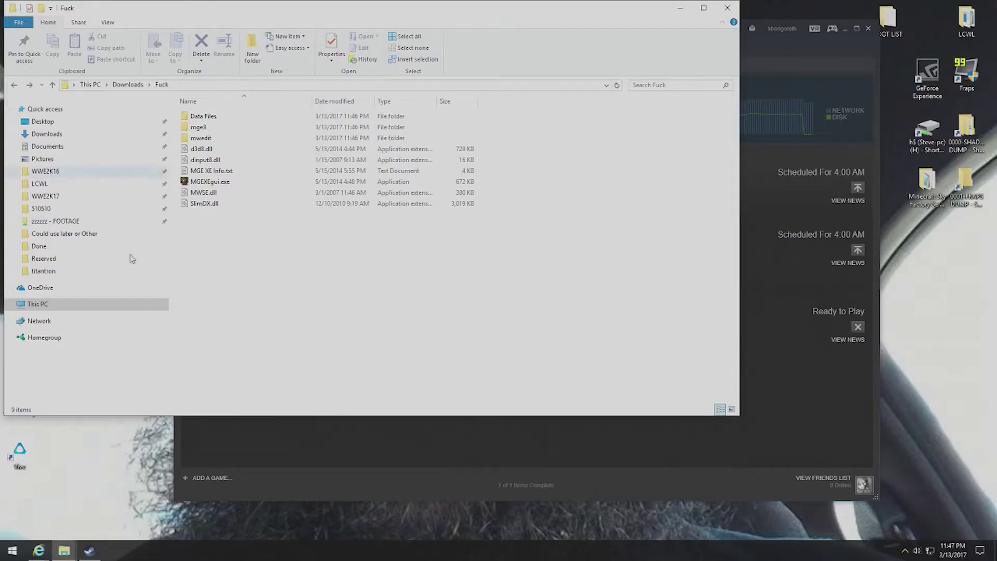
Launch regedit with permission to make changes and bring the Registry Editor window to the front
{"action": "left_click", "coordinate": [6, 554]}
{"action": "type", "text": "regedit"}
{"action": "key", "text": "Return"}
{"action": "left_click", "coordinate": [445, 342]}
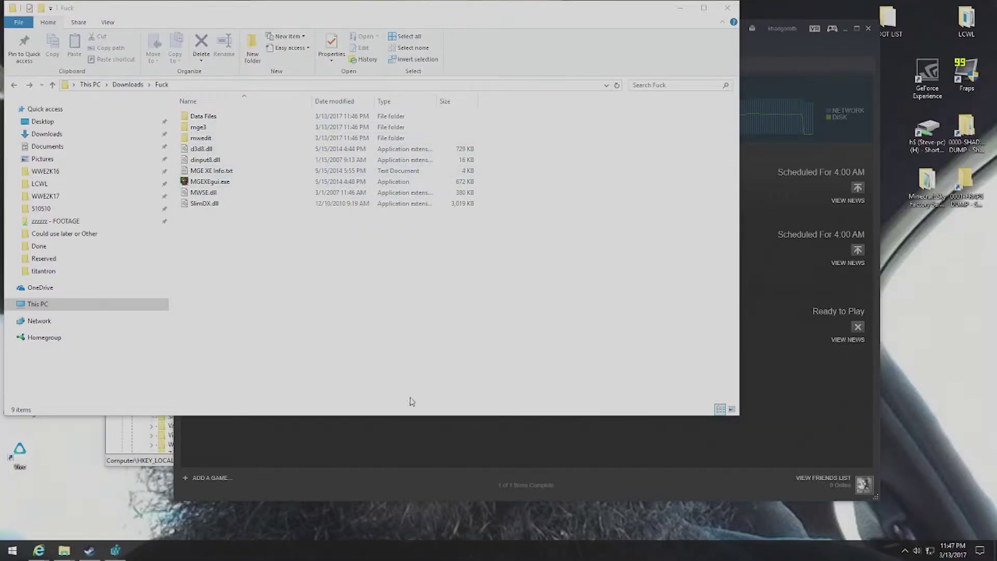
{"action": "left_click", "coordinate": [115, 551]}
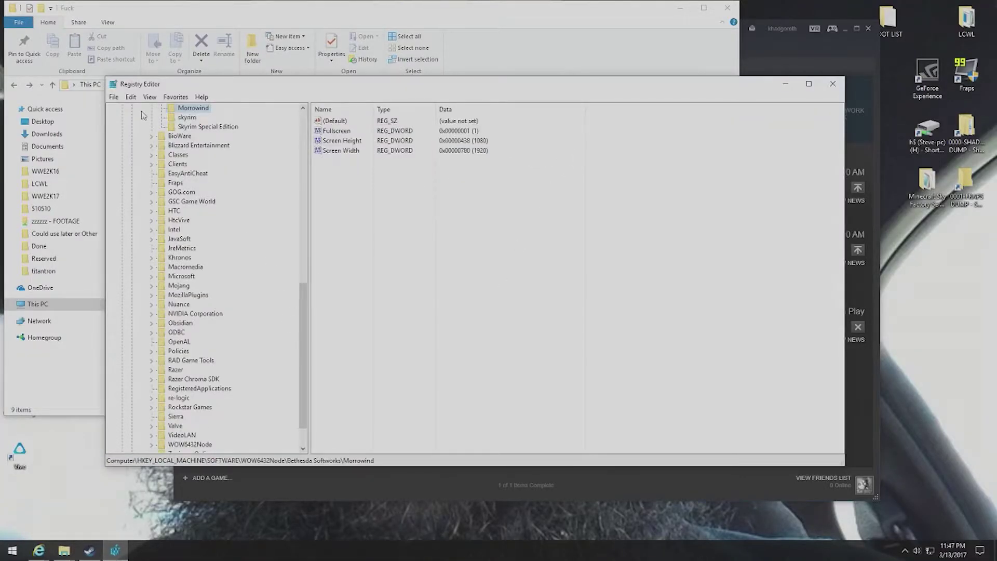
Delete the Bethesda Softworks key containing Morrowind located directly under HKEY_LOCAL_MACHINE\SOFTWARE
{"action": "left_click_drag", "start_coordinate": [300, 351], "coordinate": [304, 149]}
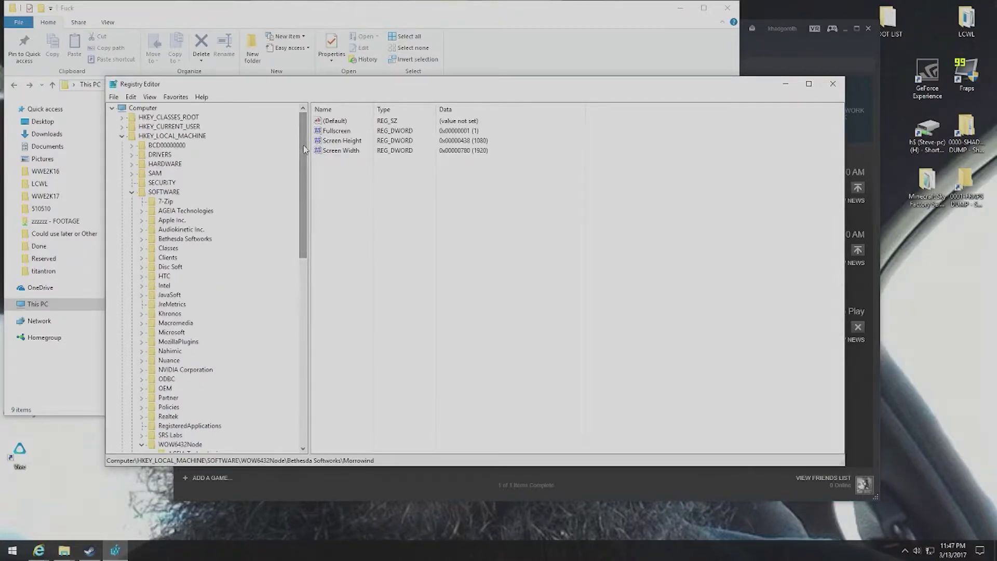
{"action": "scroll", "coordinate": [211, 285], "scroll_direction": "down", "scroll_amount": 5}
{"action": "scroll", "coordinate": [225, 260], "scroll_direction": "up", "scroll_amount": 5}
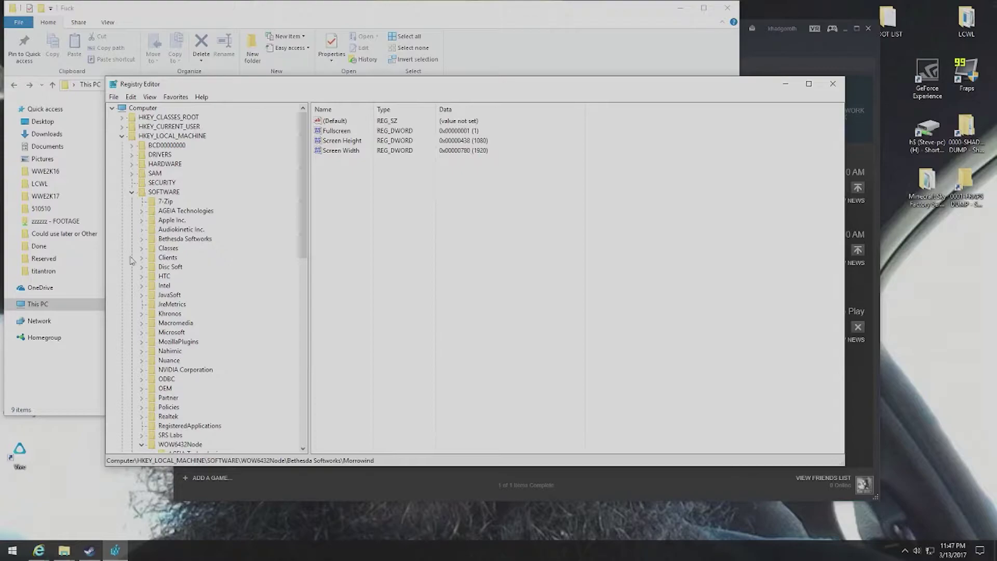
{"action": "left_click", "coordinate": [141, 239]}
{"action": "left_click", "coordinate": [150, 240]}
{"action": "left_click", "coordinate": [172, 247]}
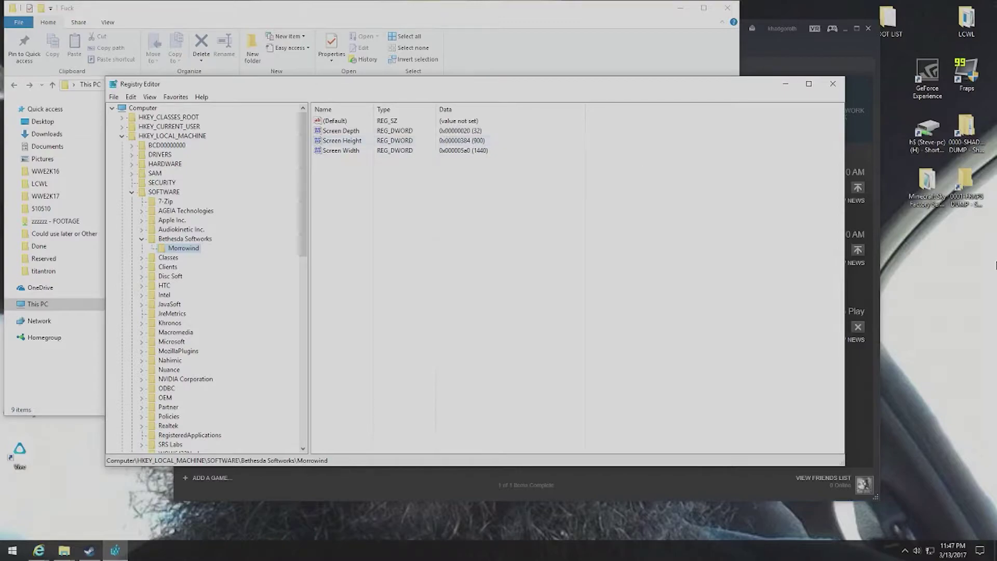
{"action": "left_click", "coordinate": [192, 238]}
{"action": "right_click", "coordinate": [192, 239]}
{"action": "left_click", "coordinate": [229, 276]}
{"action": "left_click", "coordinate": [552, 272]}
Examine the Bethesda and Bethesda Softworks keys under WOW6432Node, including the Redguard and Morrowind subkeys
{"action": "scroll", "coordinate": [198, 254], "scroll_direction": "down", "scroll_amount": 5}
{"action": "left_click", "coordinate": [190, 342]}
{"action": "double_click", "coordinate": [188, 333]}
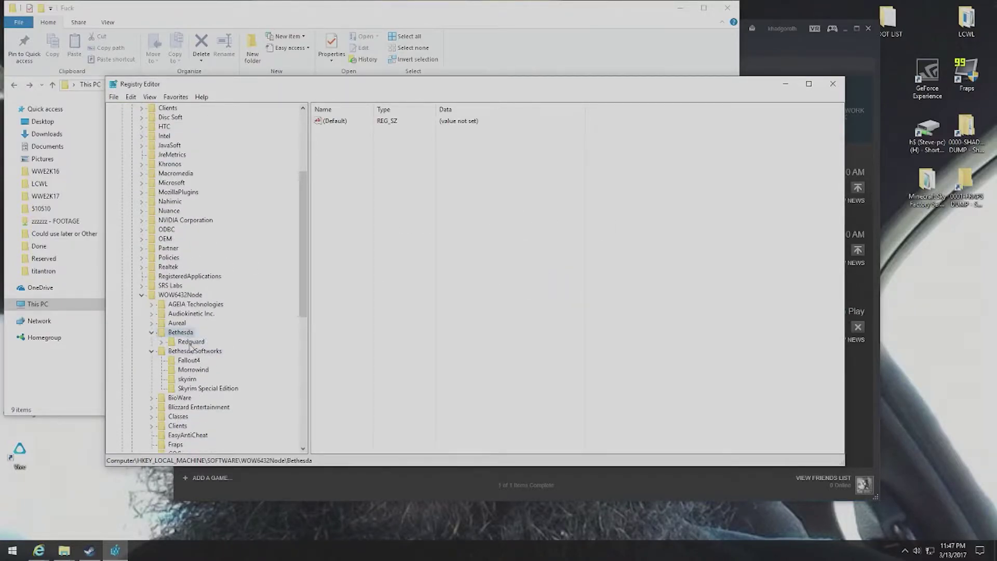
{"action": "double_click", "coordinate": [190, 343]}
{"action": "left_click", "coordinate": [194, 359]}
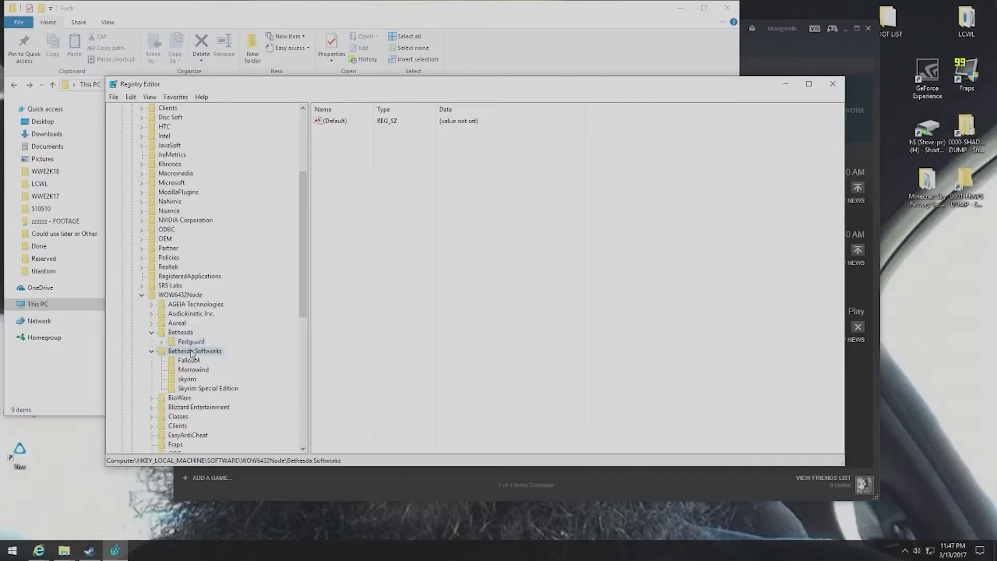
{"action": "left_click", "coordinate": [192, 381]}
{"action": "left_click", "coordinate": [195, 372]}
{"action": "scroll", "coordinate": [190, 348], "scroll_direction": "down", "scroll_amount": 3}
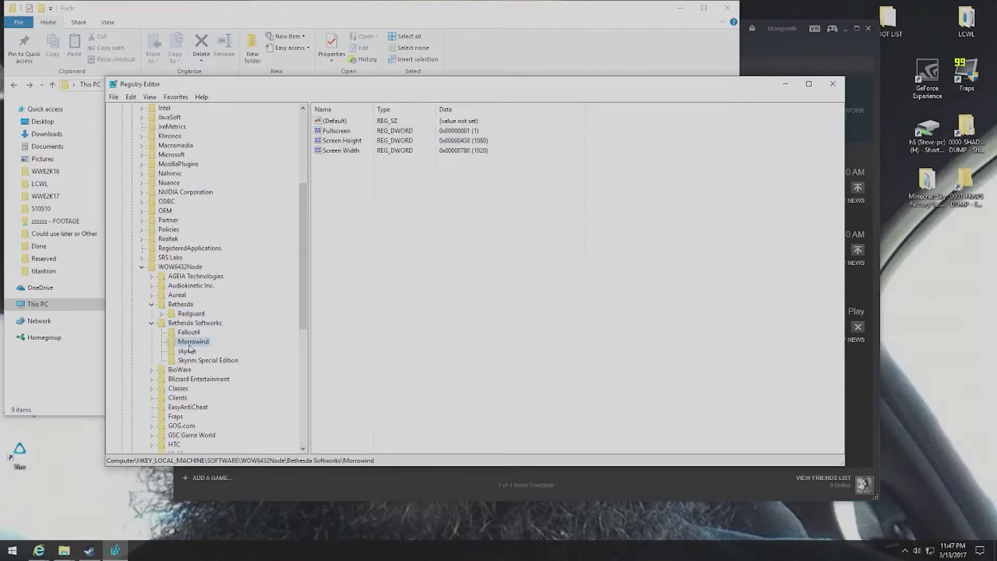
{"action": "scroll", "coordinate": [189, 348], "scroll_direction": "down", "scroll_amount": 8}
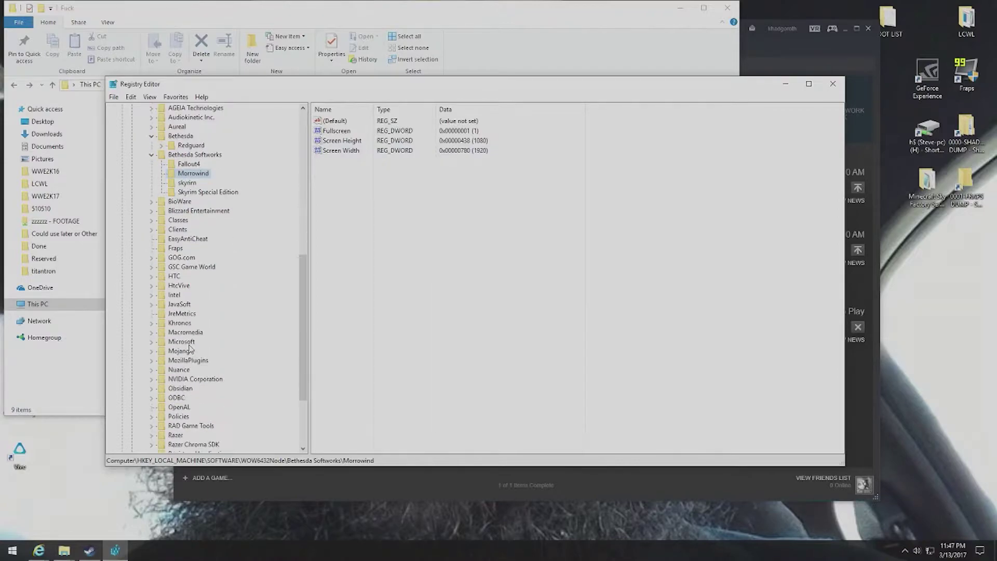
Check the Zenimax_Online key and the nested WOW6432Node key for further Bethesda entries
{"action": "double_click", "coordinate": [196, 408]}
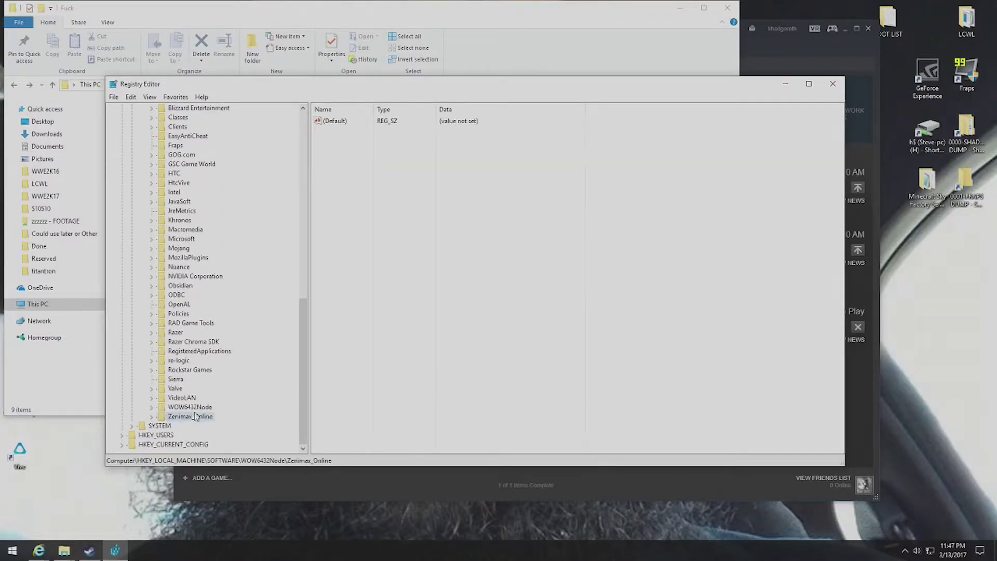
{"action": "double_click", "coordinate": [194, 417]}
{"action": "double_click", "coordinate": [195, 418]}
{"action": "double_click", "coordinate": [200, 407]}
{"action": "scroll", "coordinate": [199, 414], "scroll_direction": "up", "scroll_amount": 10}
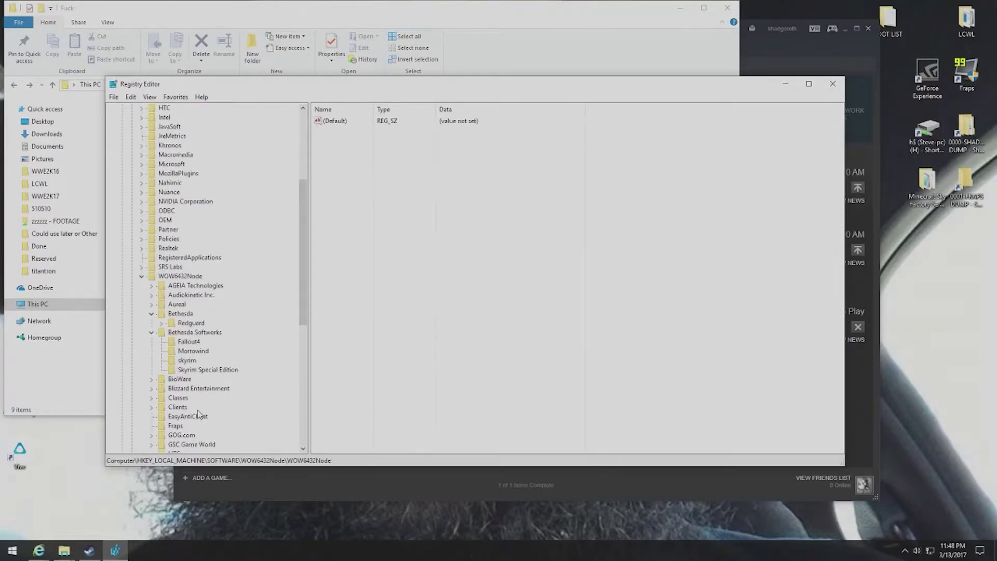
{"action": "scroll", "coordinate": [198, 414], "scroll_direction": "down", "scroll_amount": 10}
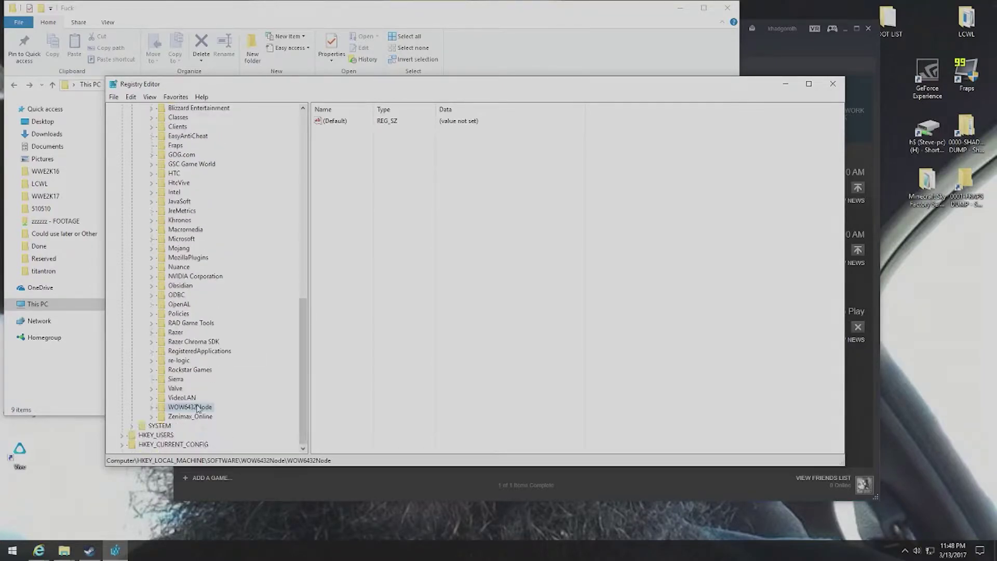
{"action": "double_click", "coordinate": [195, 410]}
{"action": "double_click", "coordinate": [198, 412]}
{"action": "scroll", "coordinate": [197, 412], "scroll_direction": "up", "scroll_amount": 1}
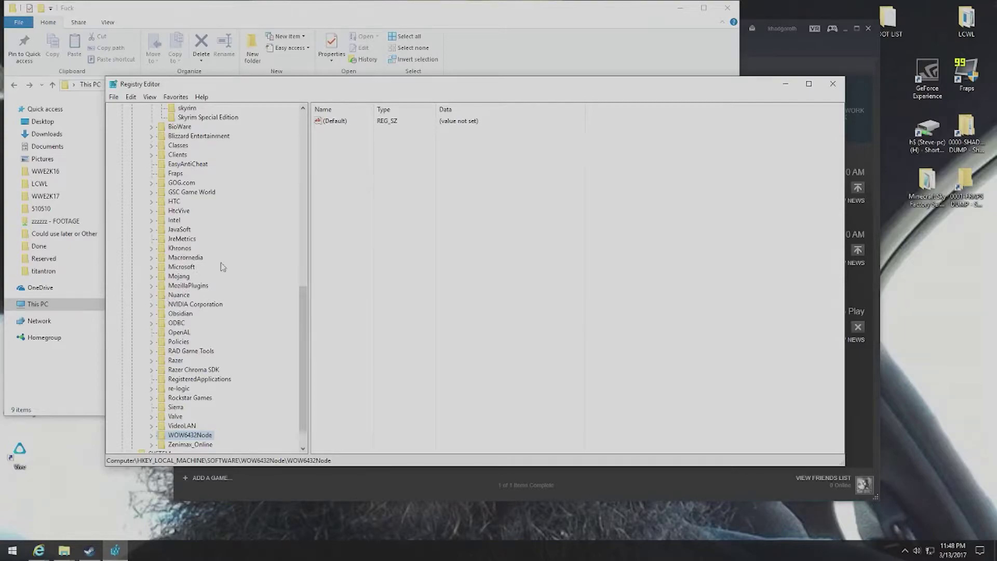
Close Registry Editor and relaunch it through a search for regedit, allowing it to make changes
{"action": "left_click", "coordinate": [832, 84]}
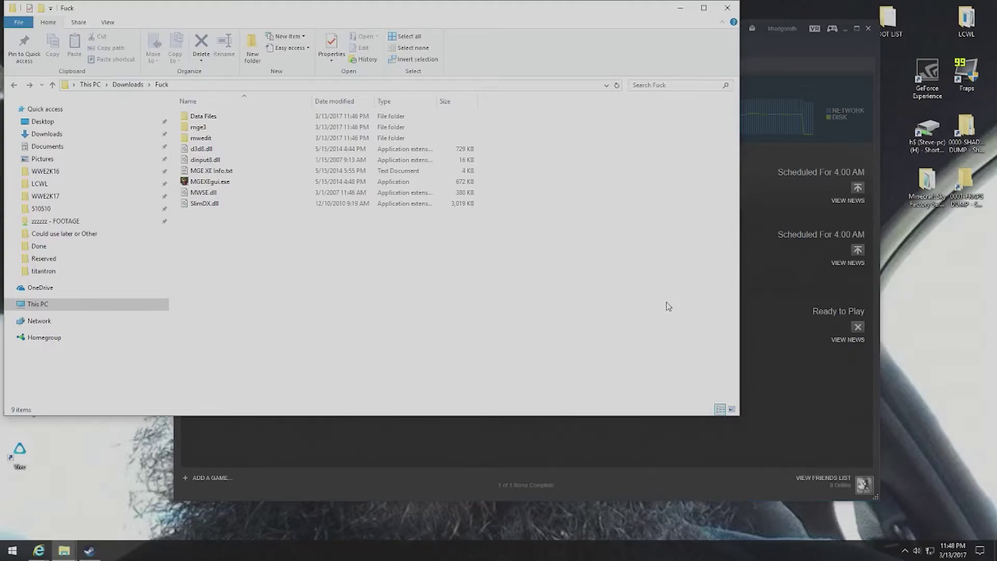
{"action": "left_click", "coordinate": [12, 550]}
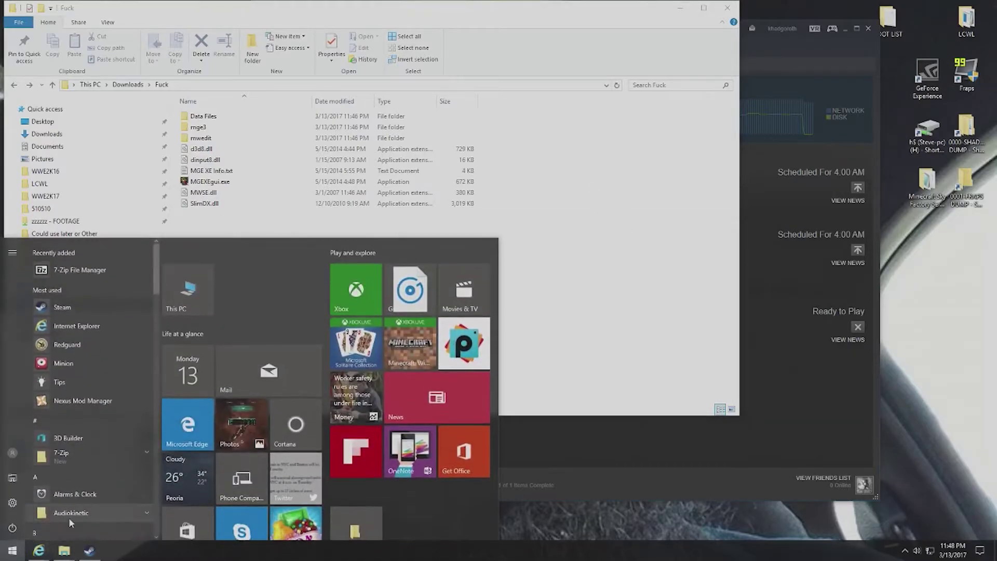
{"action": "type", "text": "start"}
{"action": "key", "text": "BackSpace"}
{"action": "key", "text": "BackSpace"}
{"action": "key", "text": "BackSpace"}
{"action": "key", "text": "BackSpace"}
{"action": "key", "text": "BackSpace"}
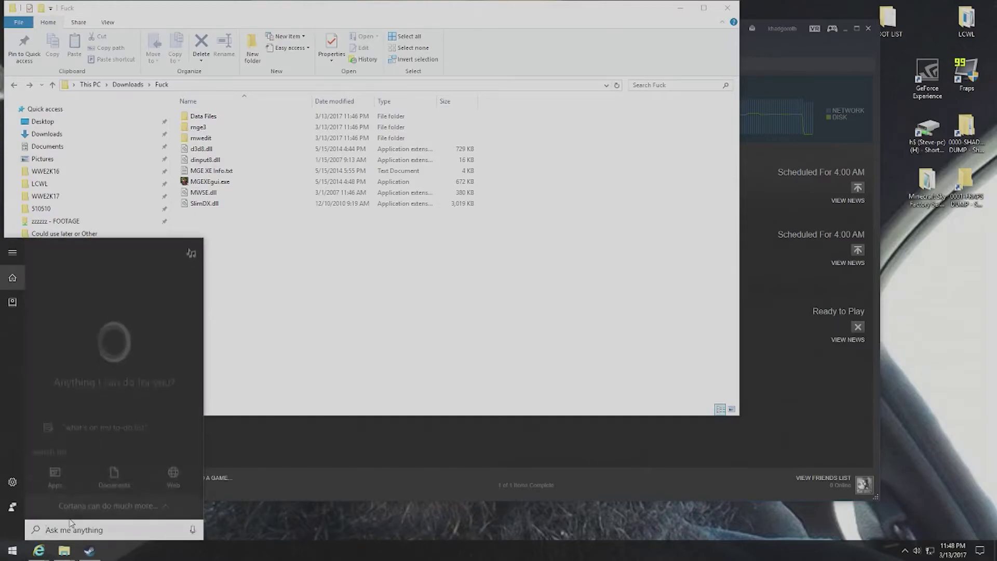
{"action": "type", "text": "regedit"}
{"action": "key", "text": "Return"}
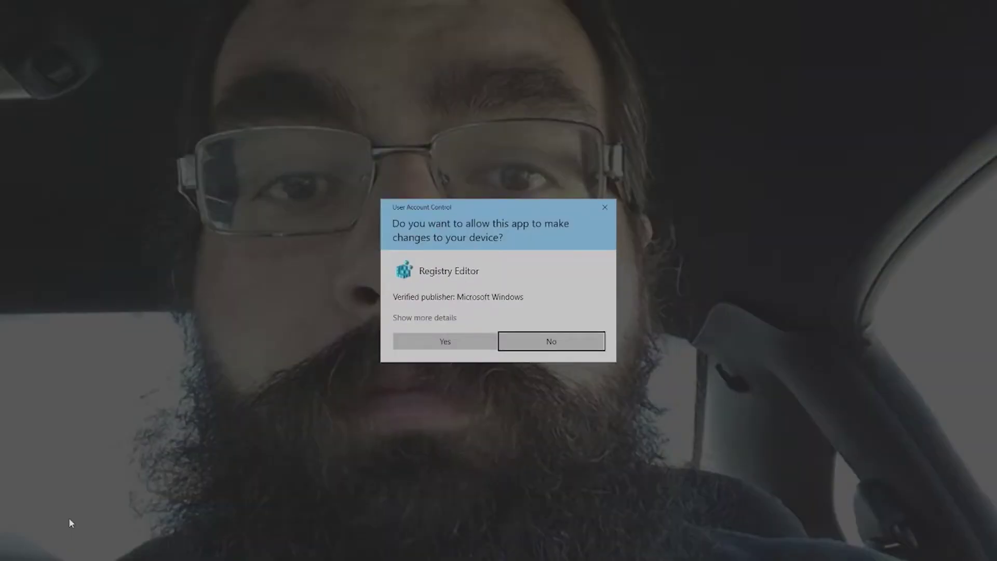
{"action": "left_click", "coordinate": [487, 345]}
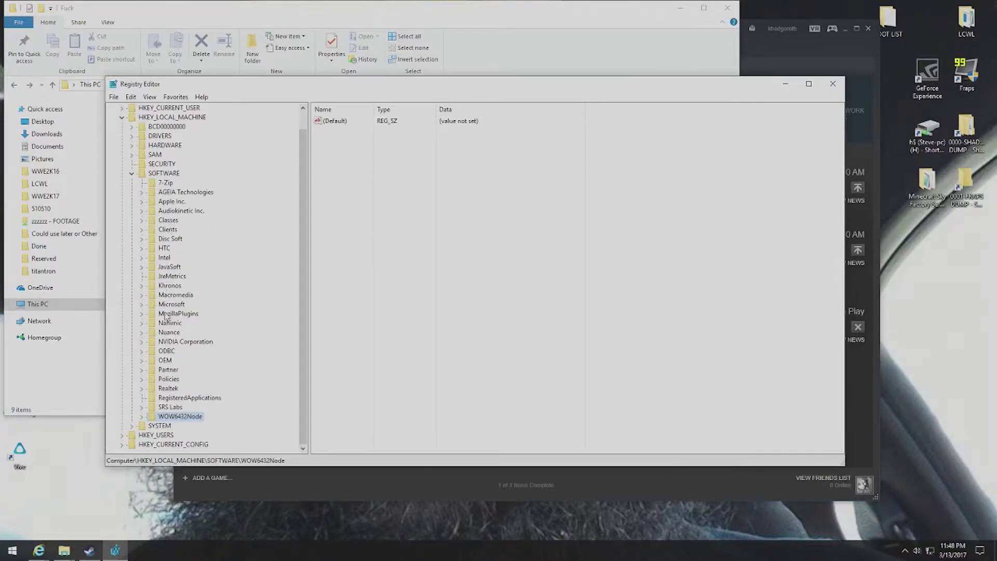
Browse the registry from SOFTWARE\WOW6432Node down to the Valve\Steam\Apps key
{"action": "double_click", "coordinate": [162, 417]}
{"action": "scroll", "coordinate": [162, 420], "scroll_direction": "down", "scroll_amount": 3}
{"action": "left_click", "coordinate": [176, 370]}
{"action": "left_click", "coordinate": [174, 379]}
{"action": "double_click", "coordinate": [174, 379]}
{"action": "double_click", "coordinate": [182, 388]}
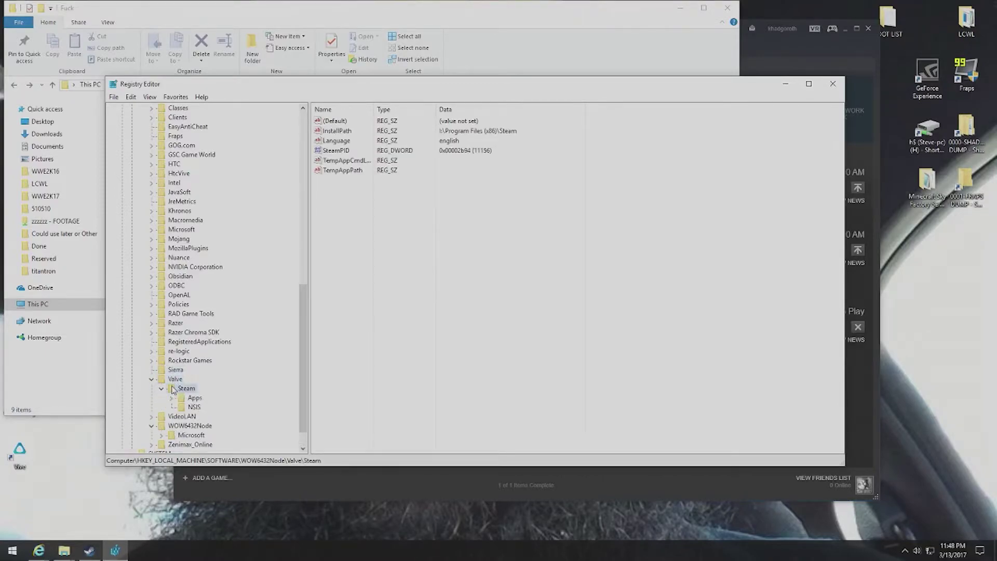
{"action": "double_click", "coordinate": [196, 399]}
{"action": "scroll", "coordinate": [198, 402], "scroll_direction": "down", "scroll_amount": 3}
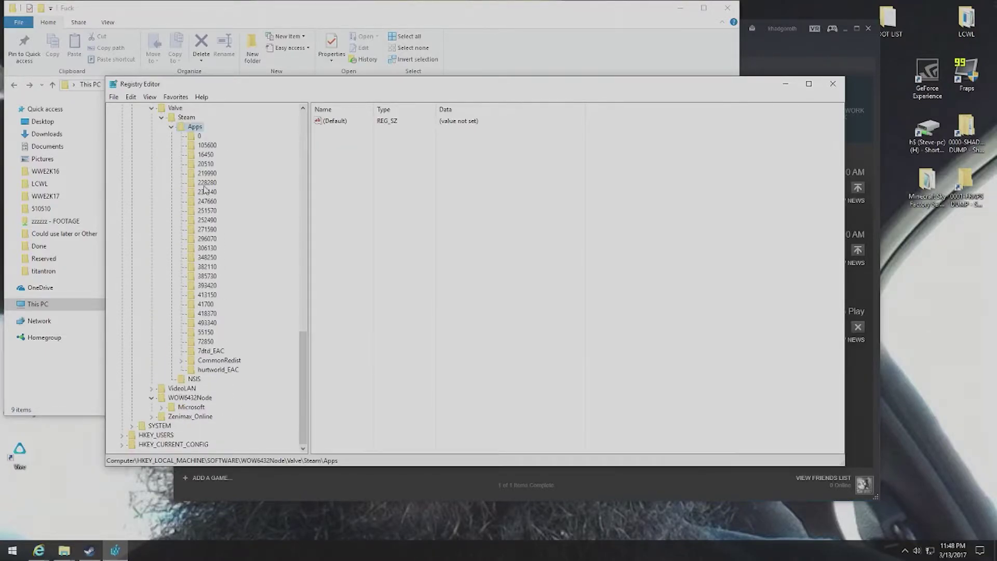
Inspect the values of various numbered game keys under Valve\Steam\Apps
{"action": "left_click", "coordinate": [213, 156]}
{"action": "left_click", "coordinate": [213, 145]}
{"action": "left_click", "coordinate": [212, 174]}
{"action": "left_click", "coordinate": [211, 183]}
{"action": "left_click", "coordinate": [207, 229]}
{"action": "left_click", "coordinate": [207, 276]}
{"action": "left_click", "coordinate": [208, 313]}
{"action": "left_click", "coordinate": [208, 323]}
{"action": "left_click", "coordinate": [208, 294]}
{"action": "left_click", "coordinate": [208, 258]}
{"action": "left_click", "coordinate": [208, 201]}
{"action": "left_click", "coordinate": [208, 173]}
{"action": "left_click", "coordinate": [208, 229]}
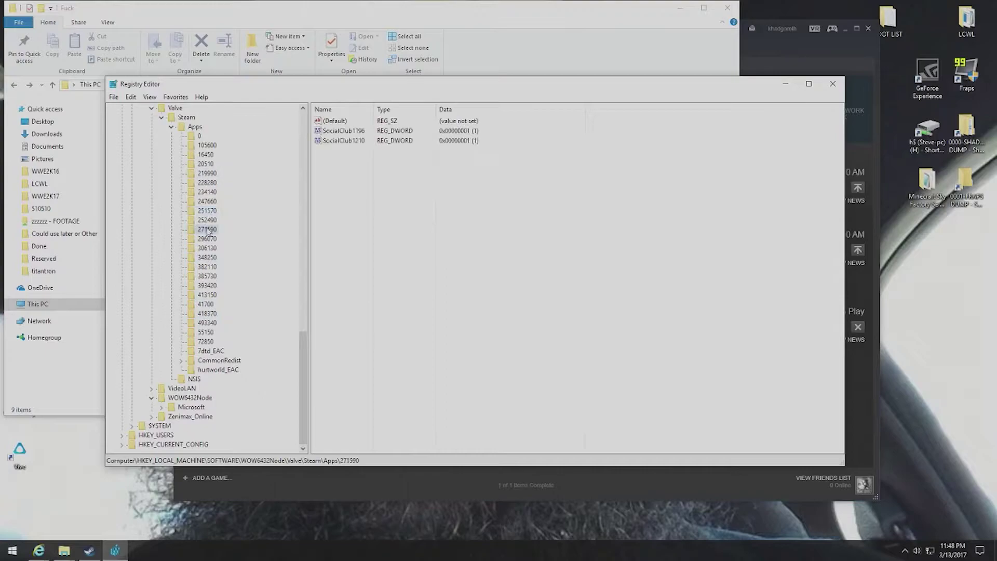
{"action": "left_click", "coordinate": [208, 248]}
{"action": "left_click", "coordinate": [210, 229]}
Go through the remaining Steam\Apps keys one by one, continuing down to Microsoft under the nested WOW6432Node key
{"action": "key", "text": "Left"}
{"action": "key", "text": "Down"}
{"action": "key", "text": "Down"}
{"action": "key", "text": "Down"}
{"action": "key", "text": "Down"}
{"action": "key", "text": "Down"}
{"action": "key", "text": "Down"}
{"action": "key", "text": "Down"}
{"action": "key", "text": "Down"}
{"action": "key", "text": "Down"}
{"action": "key", "text": "Down"}
{"action": "key", "text": "Down"}
{"action": "key", "text": "Down"}
{"action": "key", "text": "Down"}
{"action": "key", "text": "Down"}
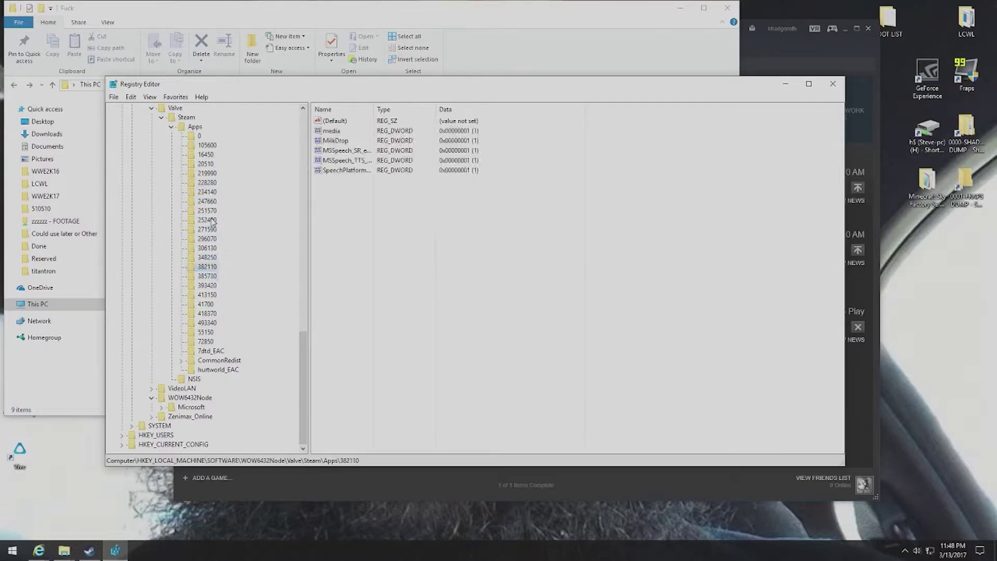
{"action": "key", "text": "Down"}
{"action": "key", "text": "Down"}
{"action": "key", "text": "Down"}
{"action": "key", "text": "Down"}
{"action": "key", "text": "Down"}
{"action": "key", "text": "Down"}
{"action": "key", "text": "Down"}
{"action": "key", "text": "Down"}
{"action": "key", "text": "Down"}
{"action": "key", "text": "Down"}
{"action": "key", "text": "Down"}
{"action": "key", "text": "Down"}
{"action": "key", "text": "Down"}
{"action": "key", "text": "Down"}
{"action": "key", "text": "Down"}
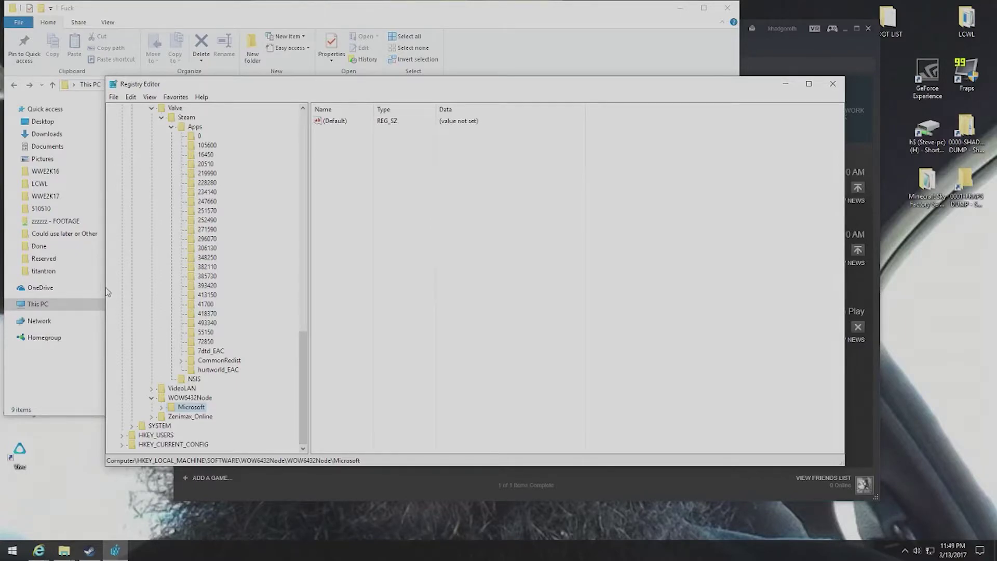
Minimise the Steam window and bring the folder with the extracted MGE XE files to the front
{"action": "left_click", "coordinate": [339, 479]}
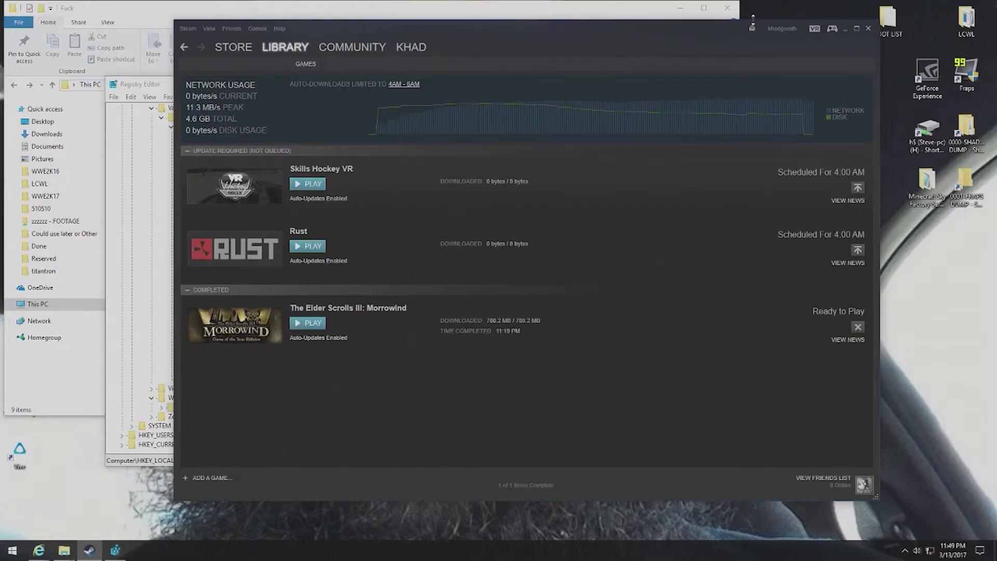
{"action": "left_click", "coordinate": [844, 28]}
{"action": "left_click", "coordinate": [442, 74]}
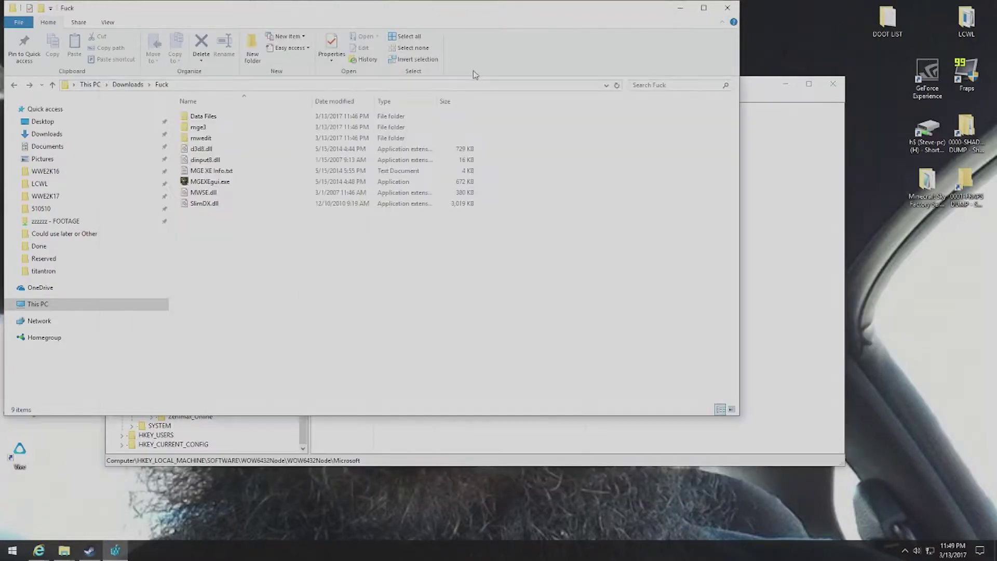
Return to Registry Editor, check the 20510 key under Steam\Apps, and close the editor
{"action": "left_click", "coordinate": [761, 268]}
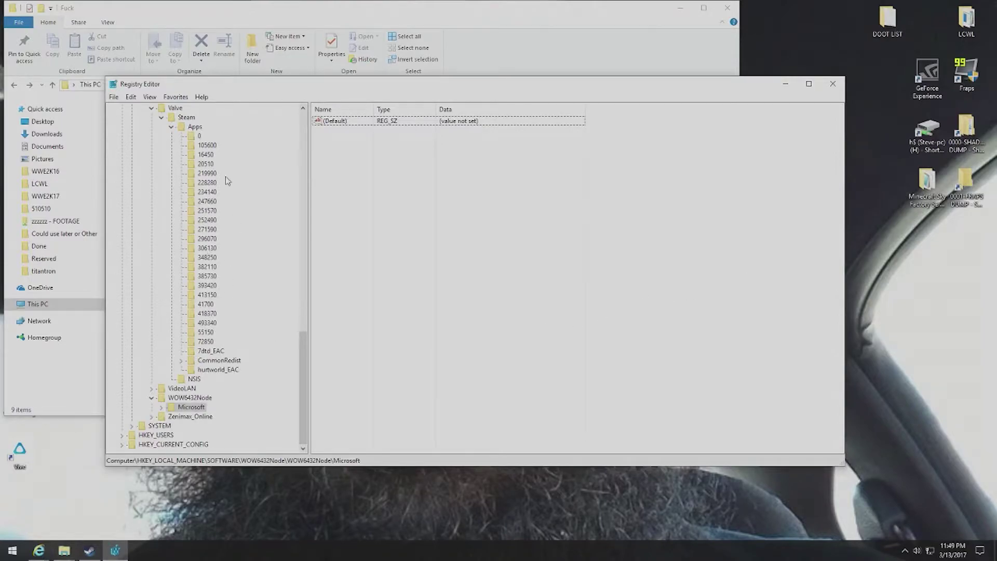
{"action": "left_click", "coordinate": [72, 554]}
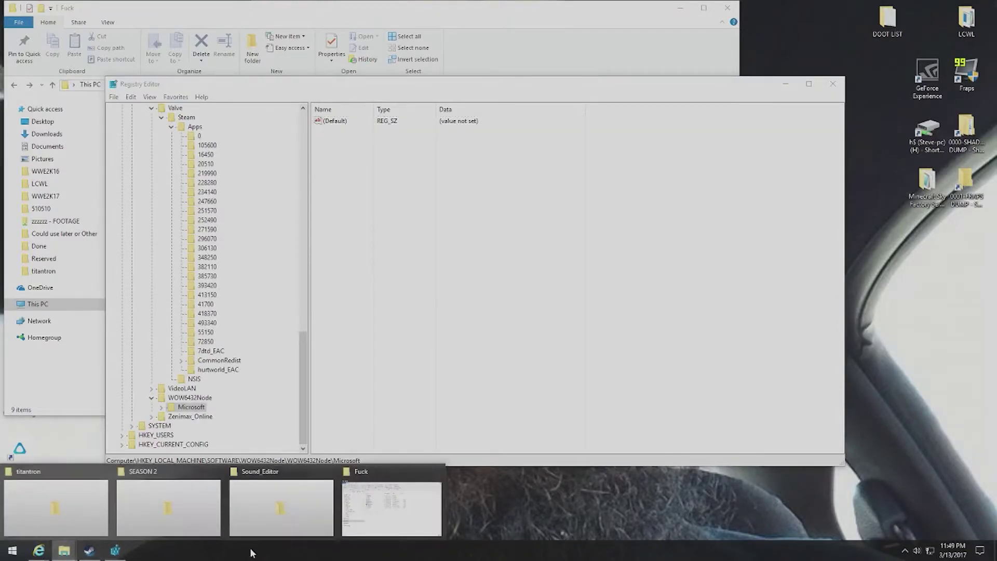
{"action": "left_click", "coordinate": [449, 318]}
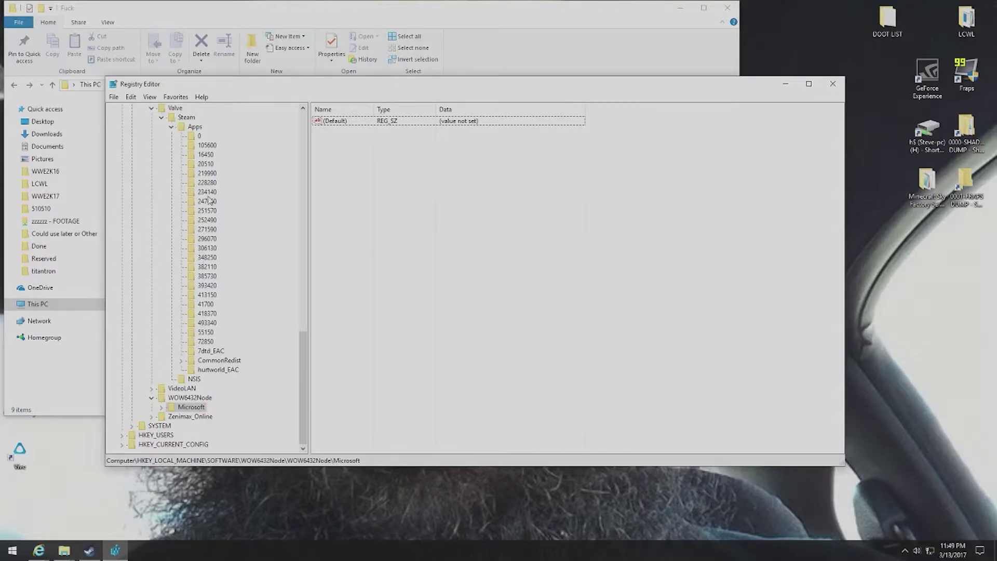
{"action": "left_click", "coordinate": [210, 164]}
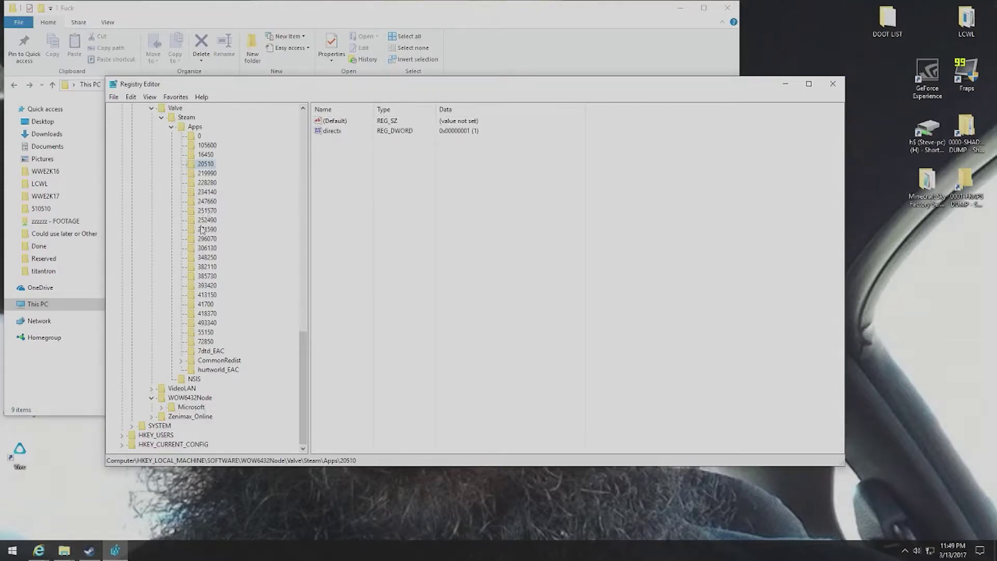
{"action": "scroll", "coordinate": [200, 236], "scroll_direction": "up", "scroll_amount": 2}
{"action": "left_click", "coordinate": [833, 84]}
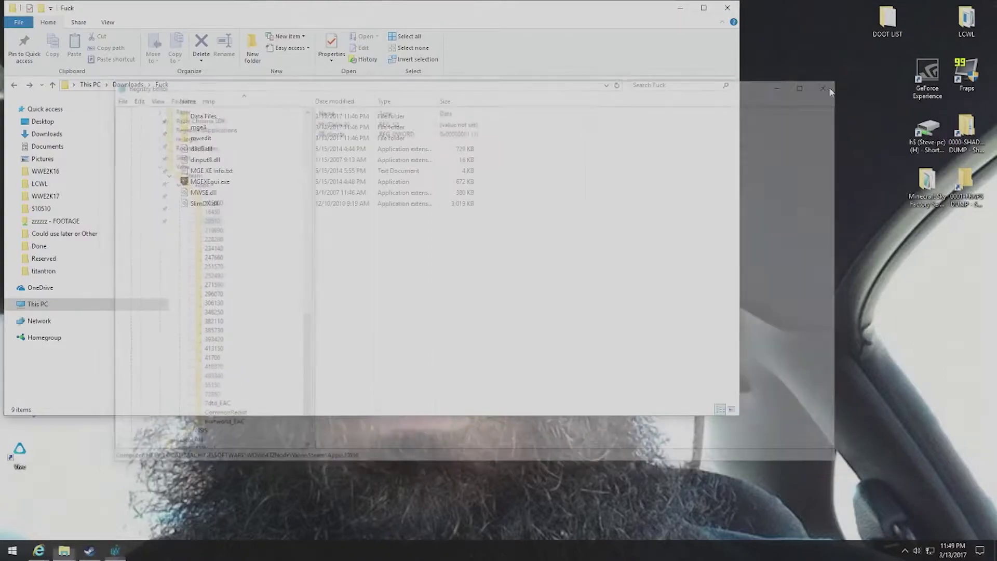
Select all the extracted MGE XE files and open the Games[1] (I:) drive in a second File Explorer window
{"action": "left_click", "coordinate": [229, 184]}
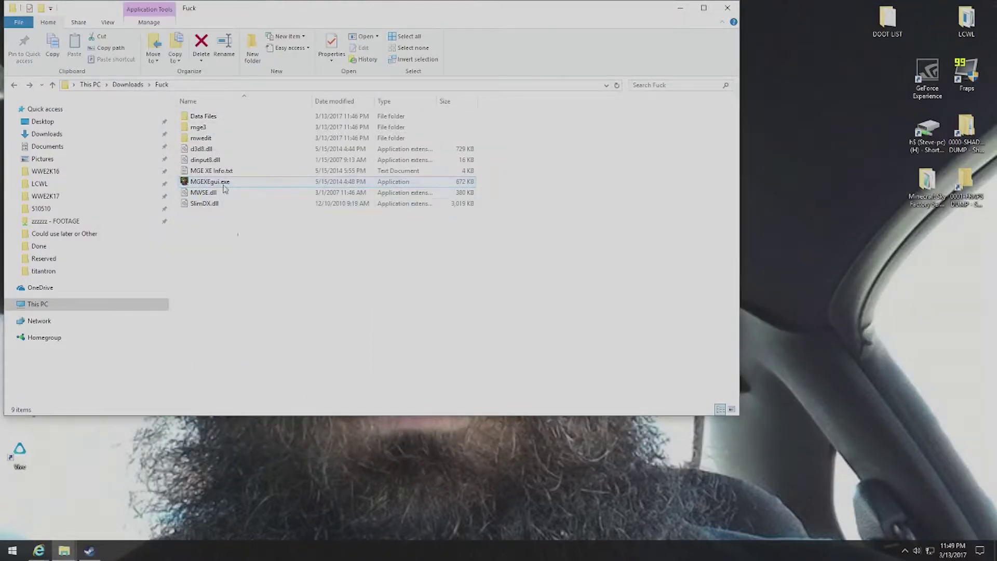
{"action": "key", "text": "ctrl+a"}
{"action": "left_click", "coordinate": [64, 550]}
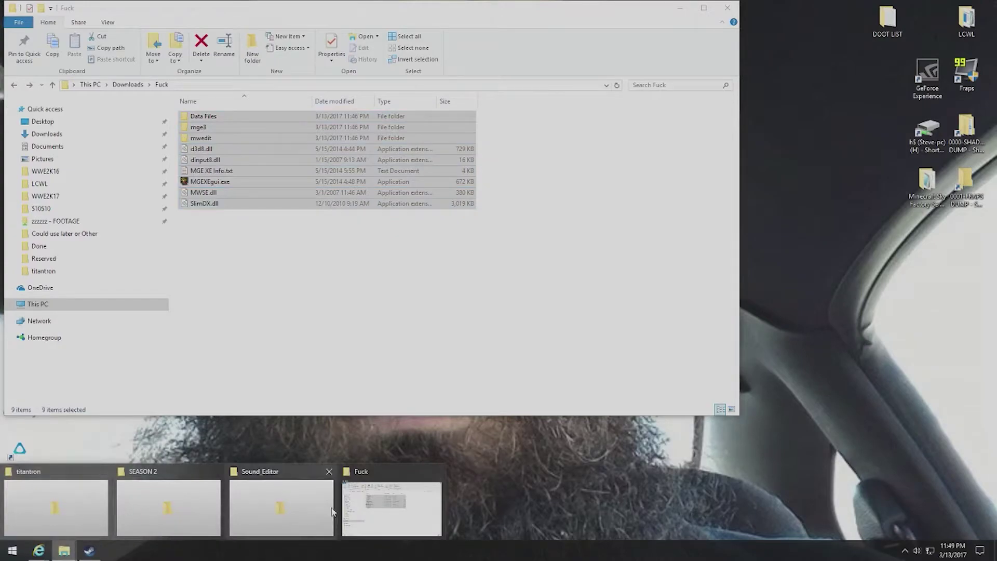
{"action": "left_click", "coordinate": [13, 551]}
{"action": "left_click", "coordinate": [214, 298]}
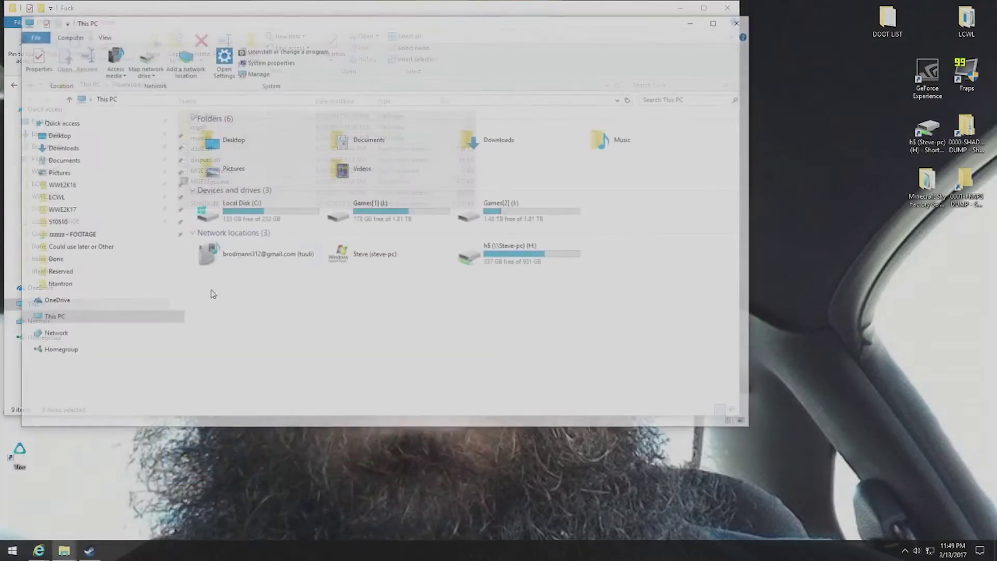
{"action": "left_click_drag", "start_coordinate": [395, 26], "coordinate": [543, 49]}
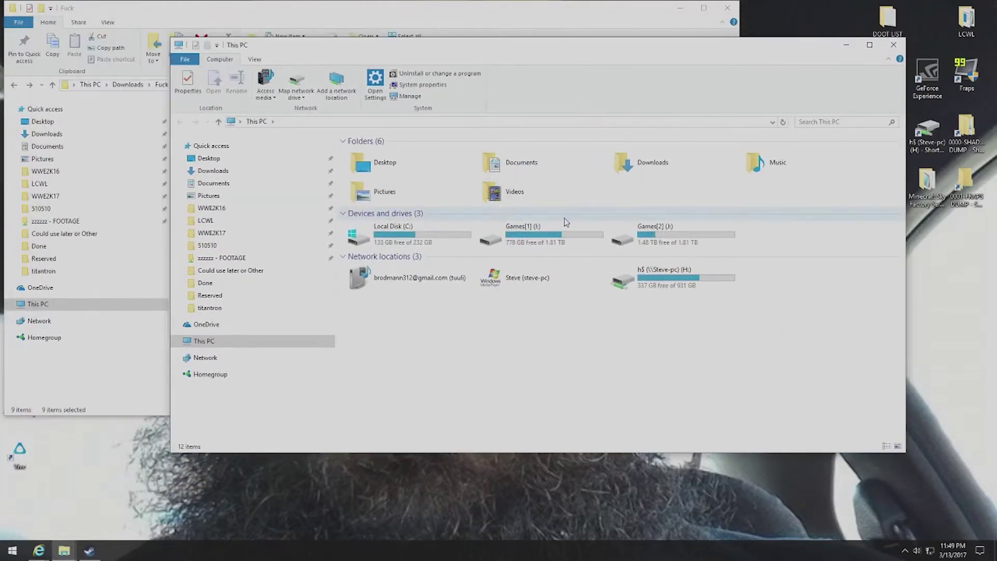
{"action": "double_click", "coordinate": [516, 242]}
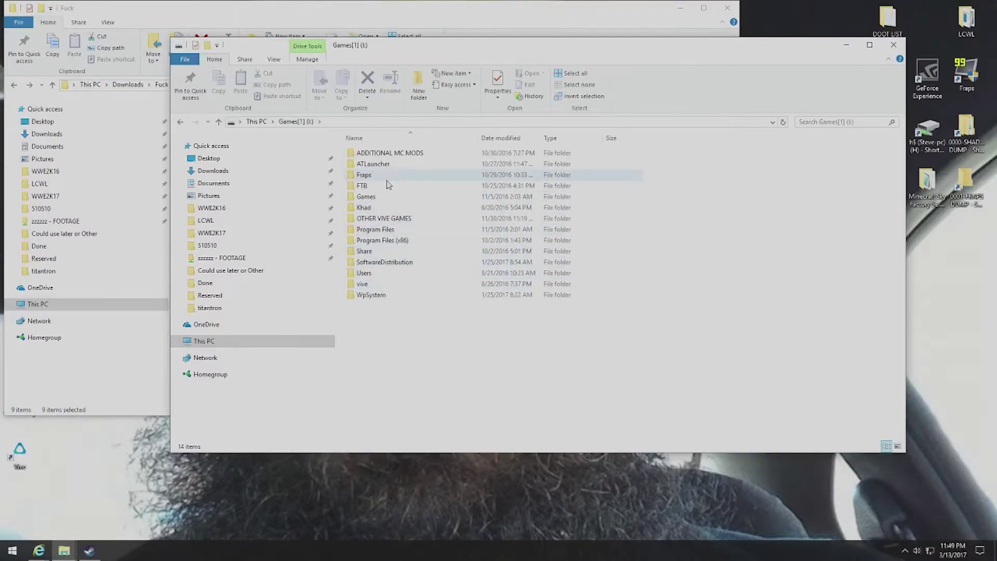
{"action": "double_click", "coordinate": [380, 231]}
{"action": "key", "text": "alt+Left"}
{"action": "double_click", "coordinate": [381, 241]}
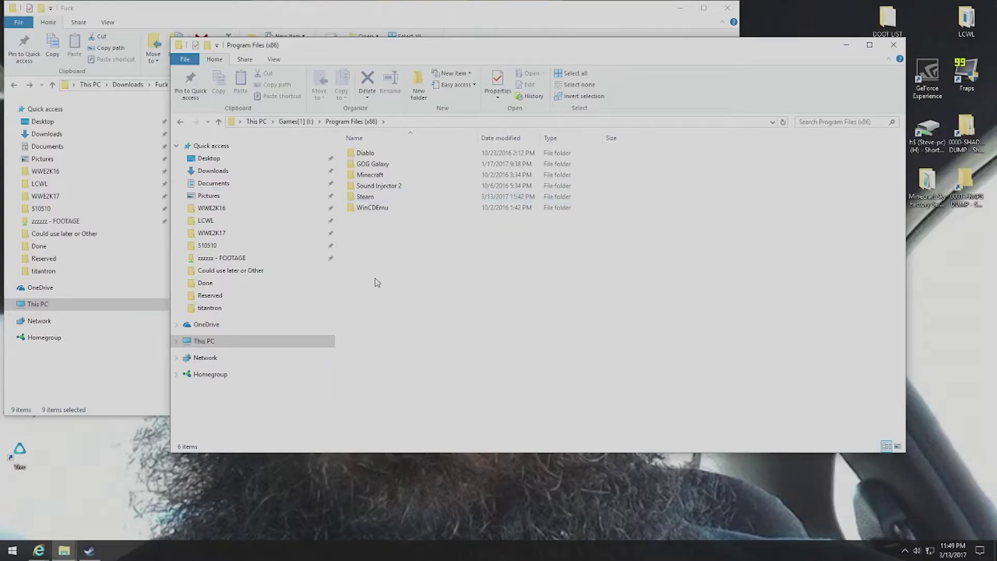
{"action": "key", "text": "alt+Left"}
{"action": "left_click", "coordinate": [395, 230]}
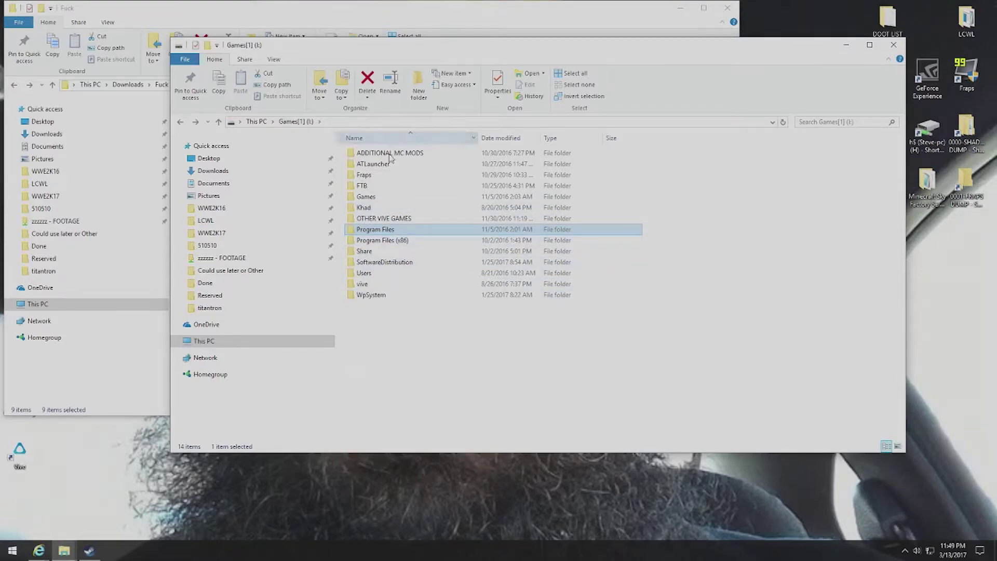
Open the Morrowind folder under Program Files (x86)\Steam\steamapps\common on the Games[1] drive
{"action": "left_click", "coordinate": [385, 243]}
{"action": "double_click", "coordinate": [386, 241]}
{"action": "double_click", "coordinate": [369, 198]}
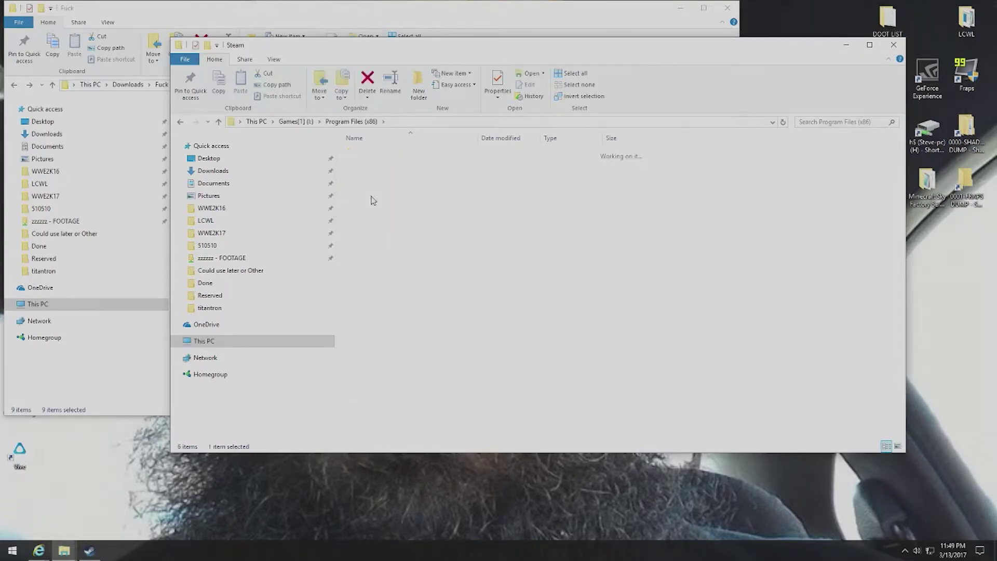
{"action": "double_click", "coordinate": [370, 350]}
{"action": "double_click", "coordinate": [370, 156]}
{"action": "scroll", "coordinate": [394, 359], "scroll_direction": "down", "scroll_amount": 11}
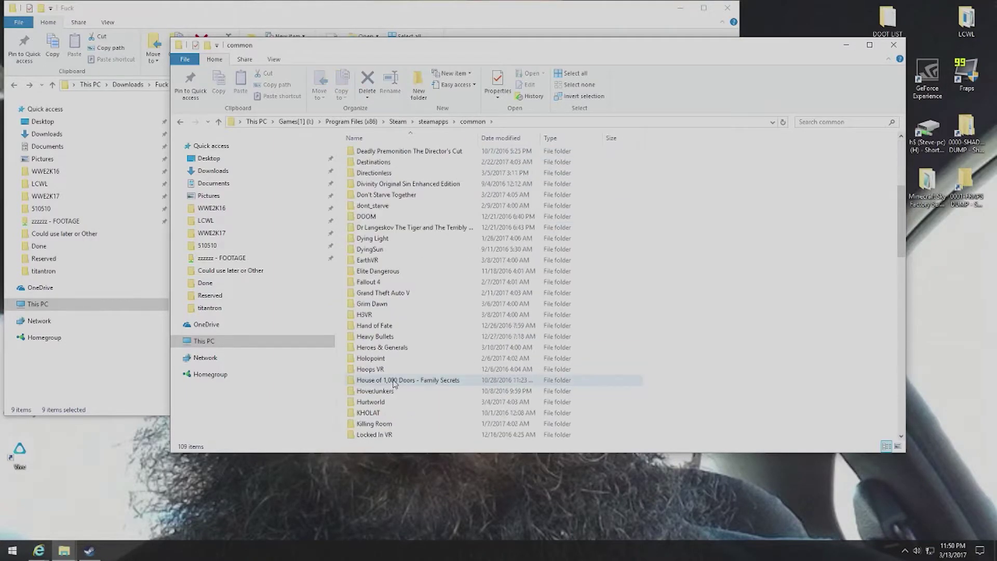
{"action": "double_click", "coordinate": [394, 358]}
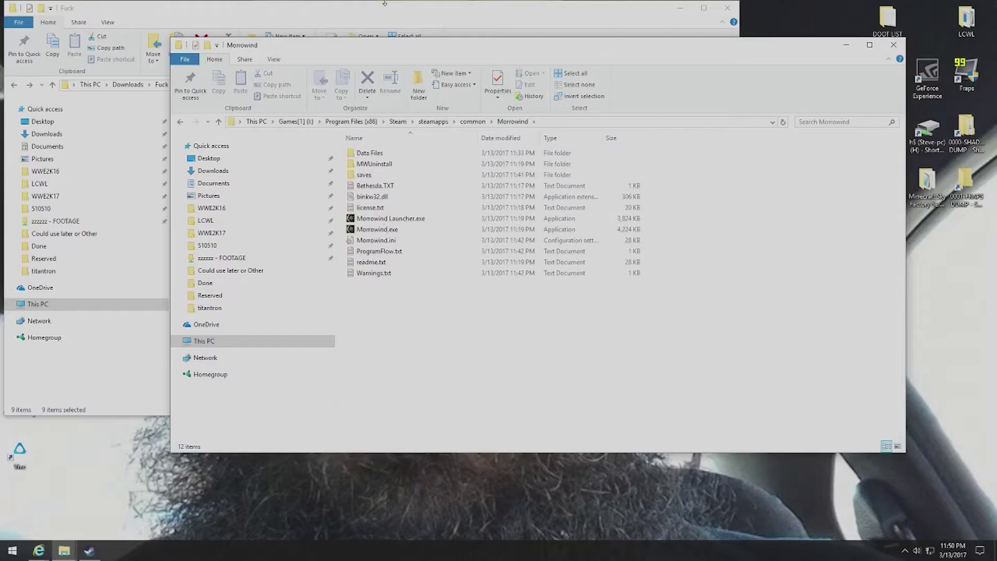
Copy all the extracted MGE XE files and folders into the Morrowind folder and close the source folder window
{"action": "left_click", "coordinate": [391, 24]}
{"action": "left_click_drag", "start_coordinate": [260, 171], "coordinate": [686, 371]}
{"action": "left_click", "coordinate": [140, 378]}
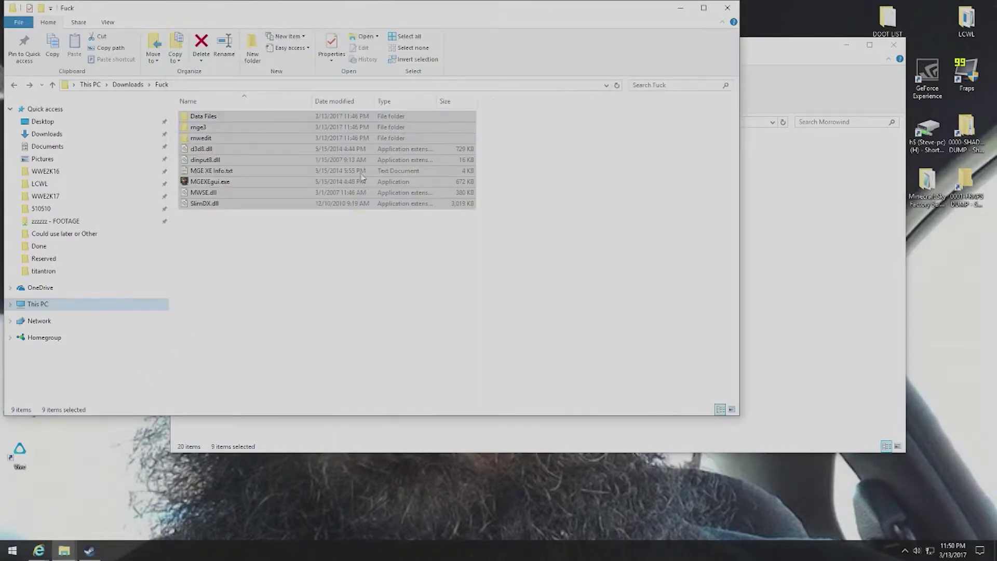
{"action": "left_click", "coordinate": [728, 7]}
Launch MGEXEgui.exe from the Morrowind folder and set the screen resolution to 1920 x 1080 with the Default refresh rate
{"action": "left_click", "coordinate": [391, 294]}
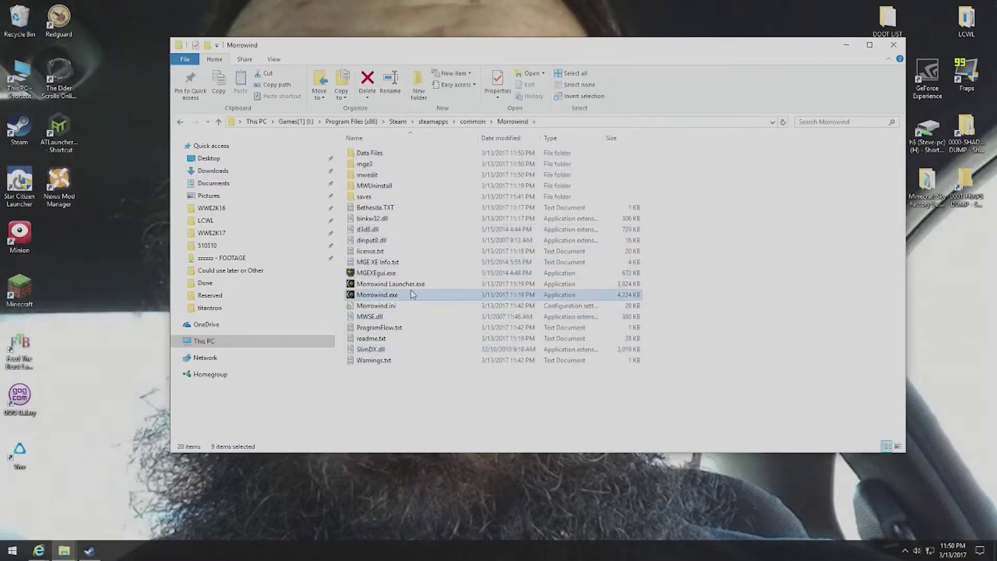
{"action": "left_click", "coordinate": [384, 273]}
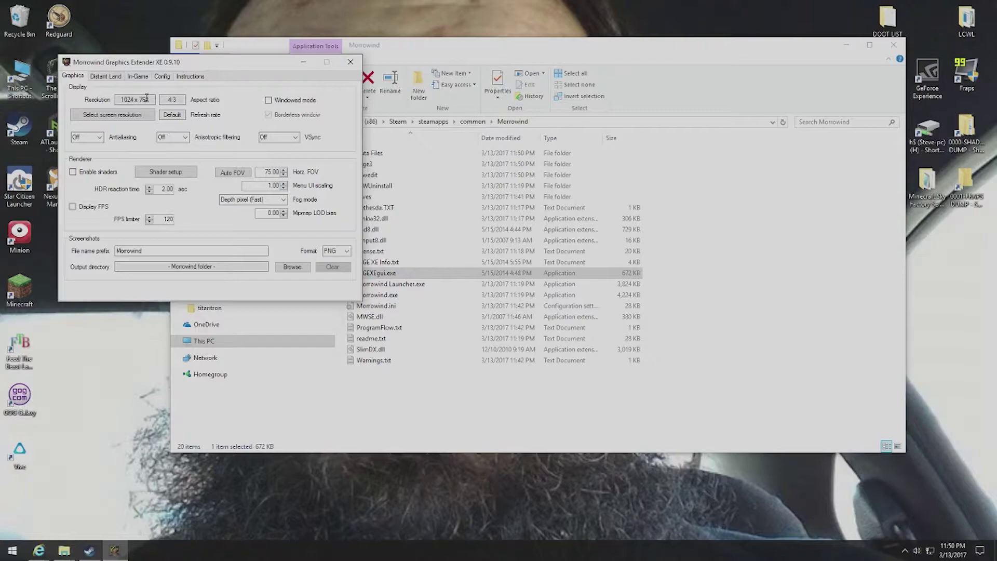
{"action": "left_click", "coordinate": [138, 115]}
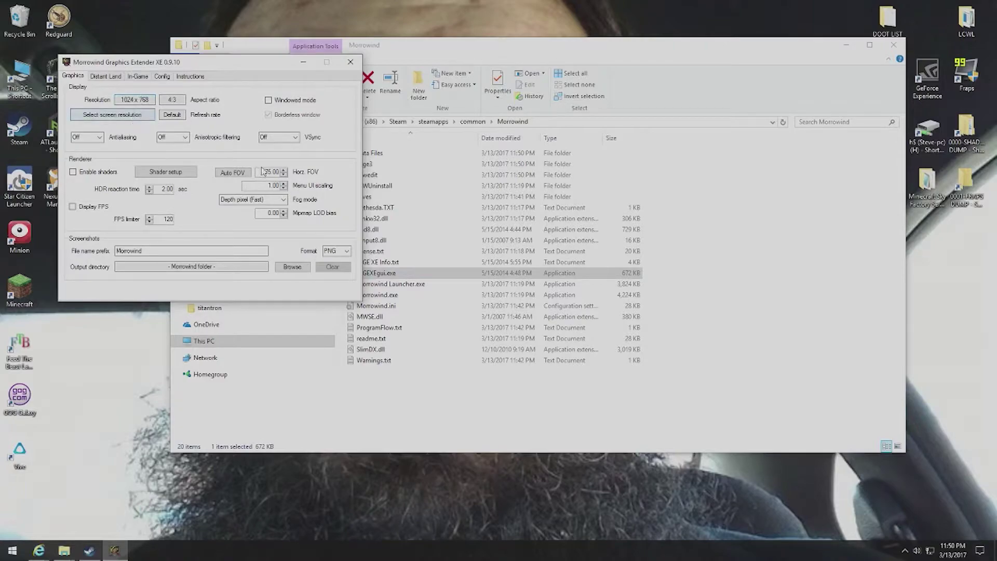
{"action": "left_click", "coordinate": [125, 93]}
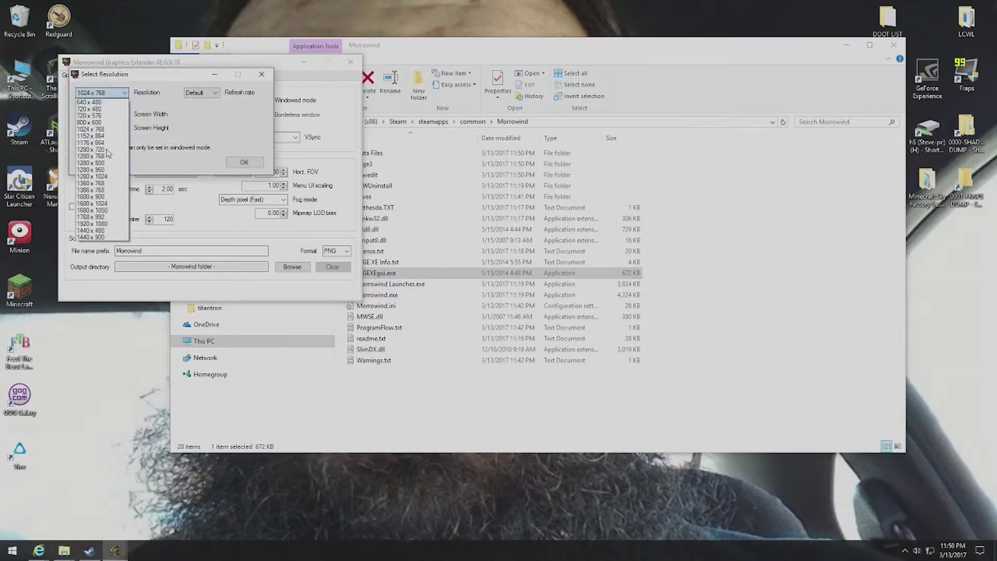
{"action": "left_click", "coordinate": [101, 225]}
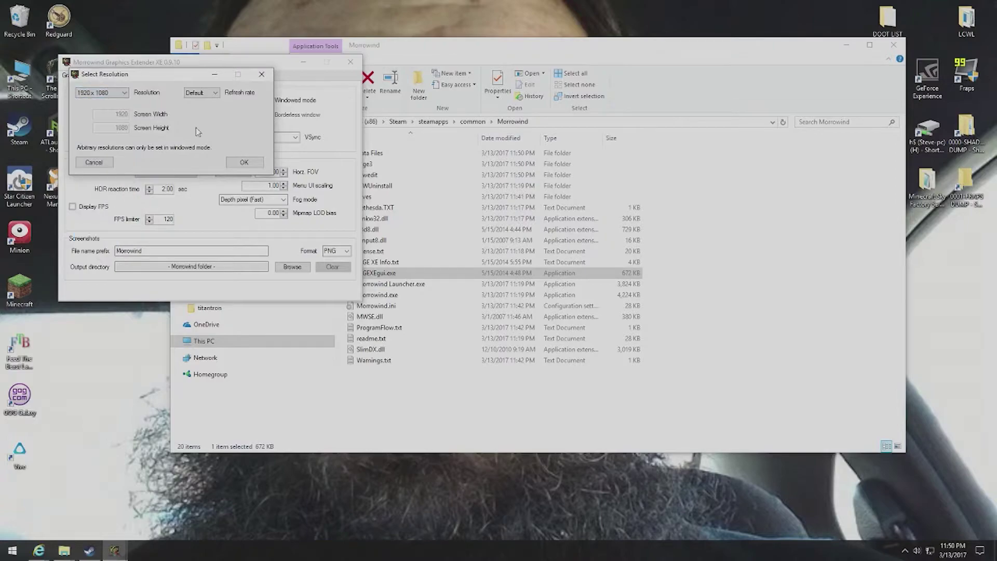
{"action": "left_click", "coordinate": [212, 93]}
{"action": "left_click", "coordinate": [211, 93]}
{"action": "left_click", "coordinate": [244, 162]}
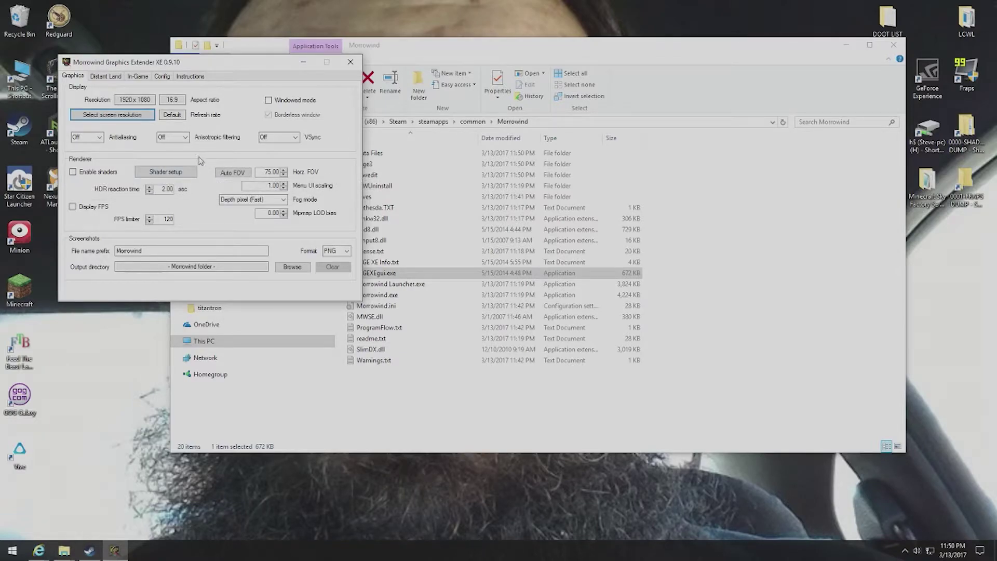
Try to set the antialiasing level to 16x
{"action": "left_click", "coordinate": [99, 138]}
{"action": "left_click", "coordinate": [78, 174]}
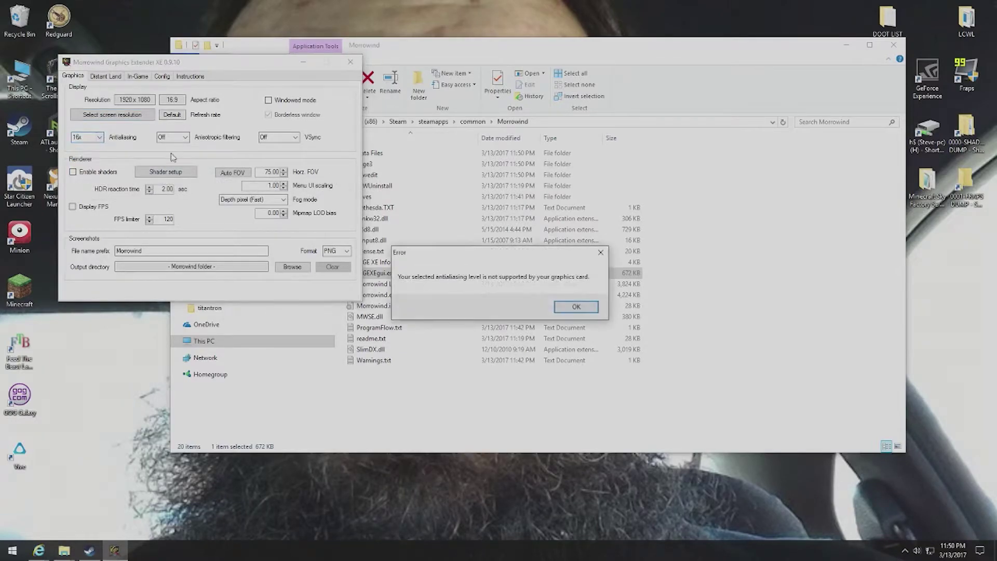
{"action": "left_click", "coordinate": [577, 307]}
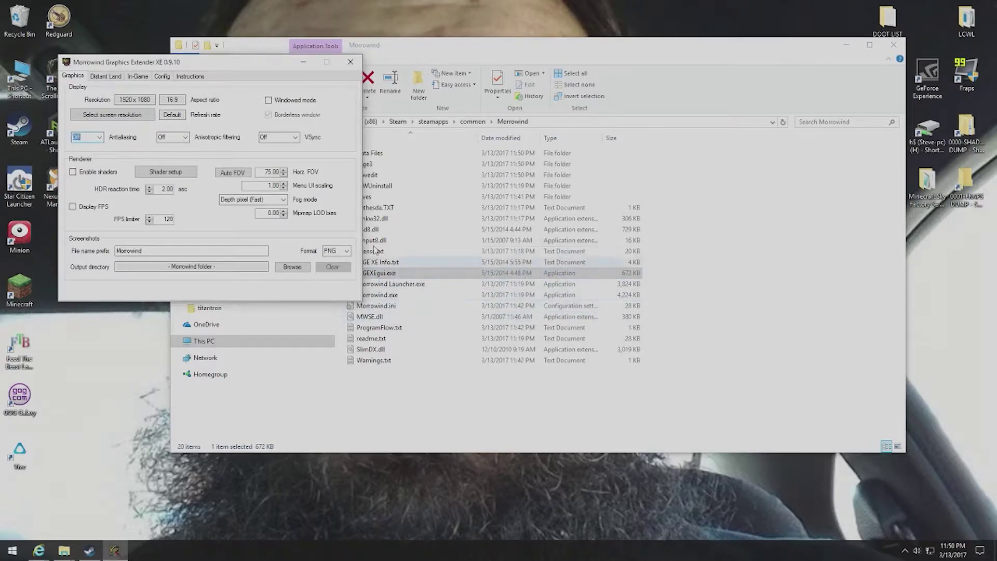
{"action": "left_click", "coordinate": [186, 138]}
{"action": "left_click", "coordinate": [99, 137]}
{"action": "left_click", "coordinate": [99, 137]}
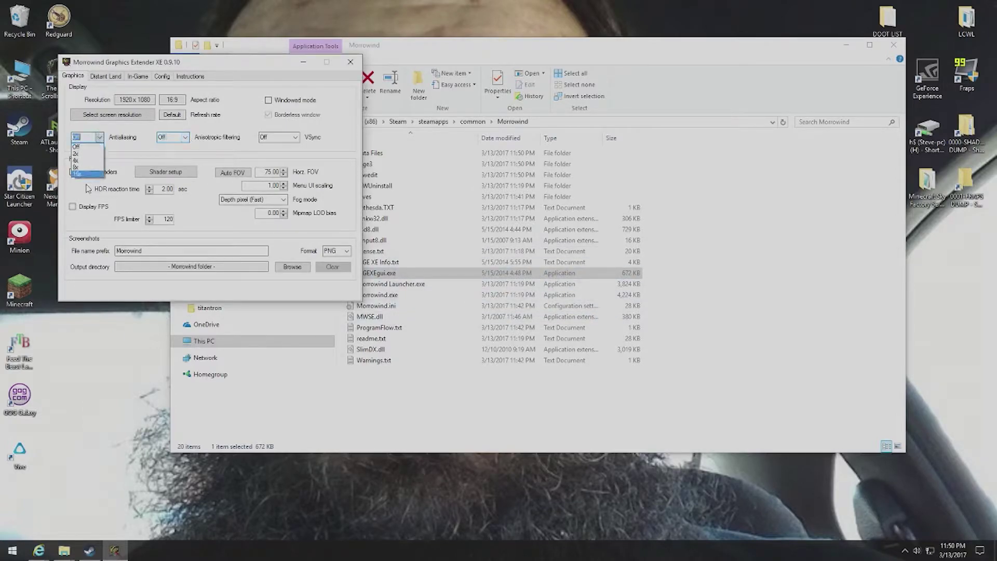
{"action": "left_click", "coordinate": [80, 175]}
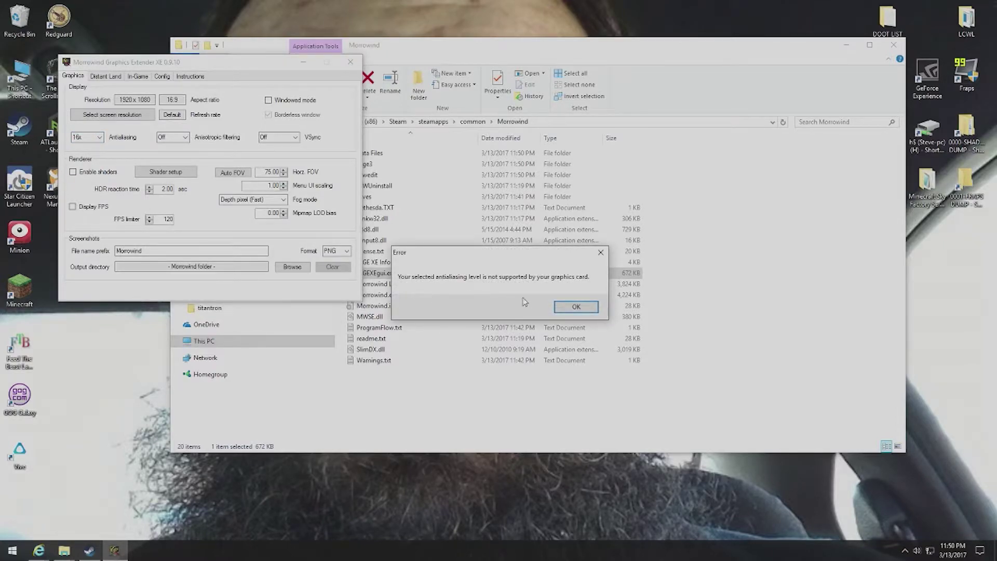
{"action": "left_click", "coordinate": [560, 306]}
Set antialiasing to 8x and anisotropic filtering to 16x
{"action": "left_click", "coordinate": [99, 137]}
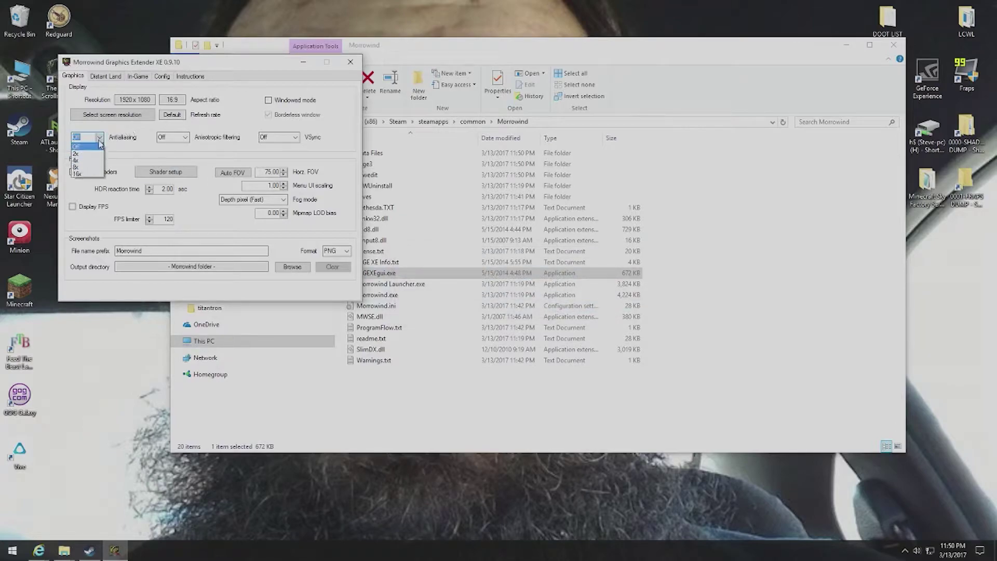
{"action": "left_click", "coordinate": [93, 151]}
{"action": "left_click", "coordinate": [96, 137]}
{"action": "left_click", "coordinate": [83, 166]}
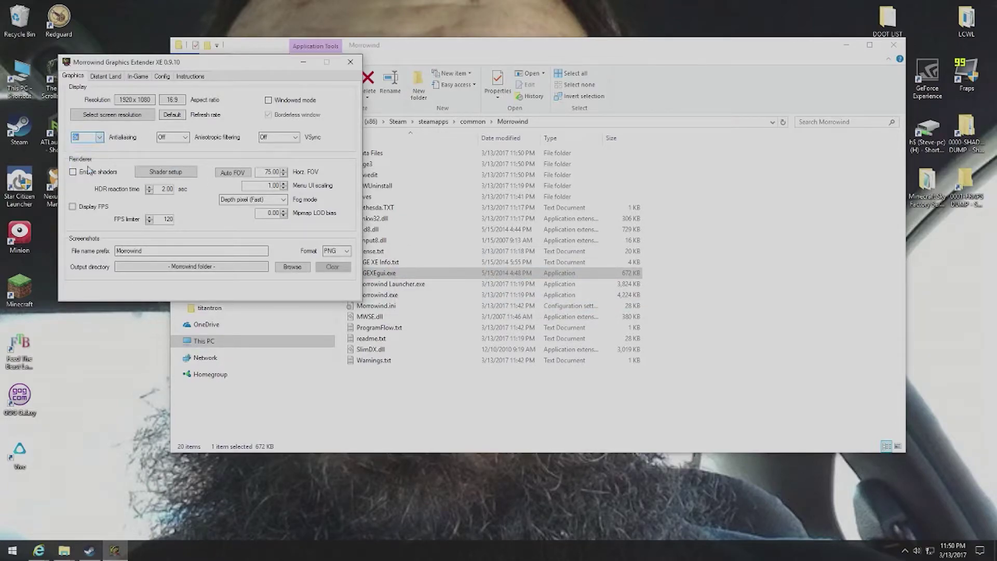
{"action": "left_click", "coordinate": [183, 138]}
{"action": "left_click", "coordinate": [163, 174]}
{"action": "left_click", "coordinate": [184, 137]}
{"action": "left_click", "coordinate": [163, 174]}
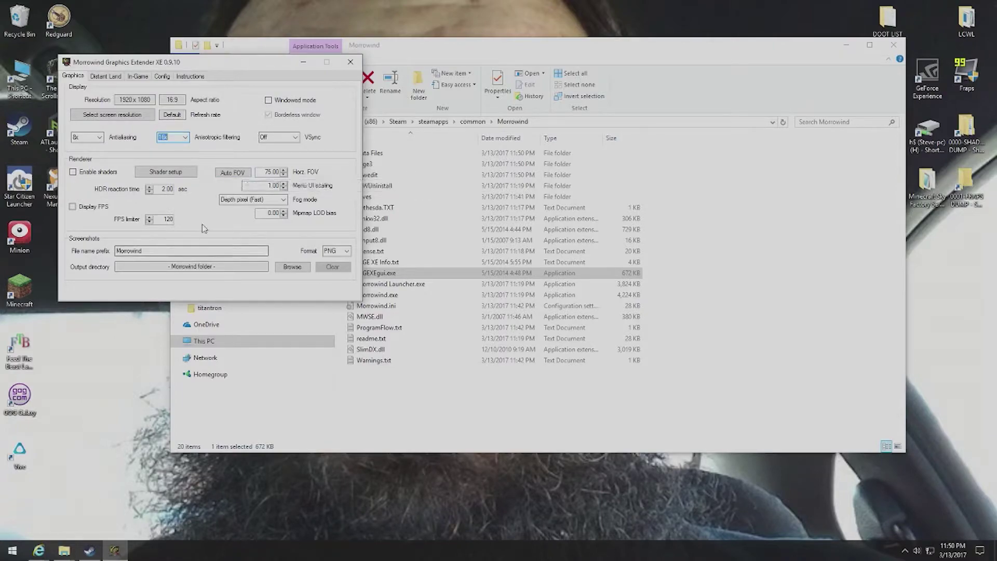
Set the horizontal FOV to 85 and open the distant land settings
{"action": "left_click", "coordinate": [270, 172]}
{"action": "left_click", "coordinate": [115, 76]}
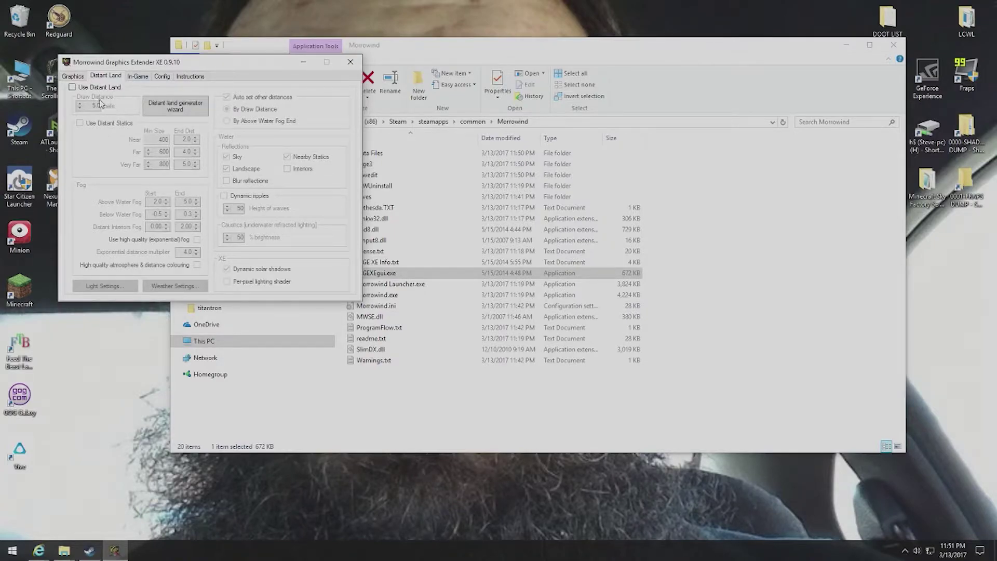
Empty the Recycle Bin, permanently deleting the downloaded MGE XE archive
{"action": "right_click", "coordinate": [37, 23]}
{"action": "left_click", "coordinate": [78, 45]}
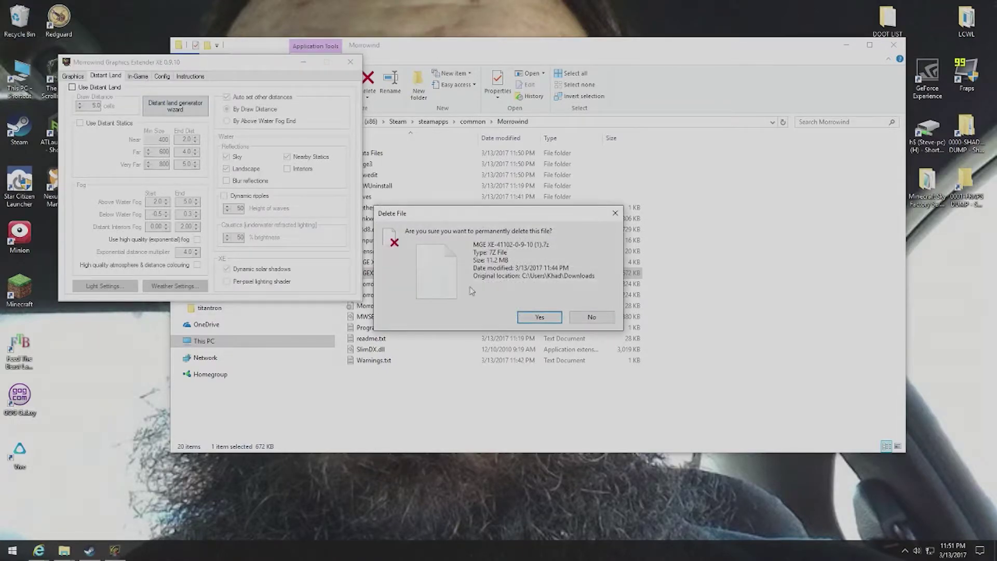
{"action": "left_click", "coordinate": [524, 316]}
Look through the in-game options, configuration and setup instructions, recheck the graphics settings and close MGE XE
{"action": "left_click", "coordinate": [142, 78]}
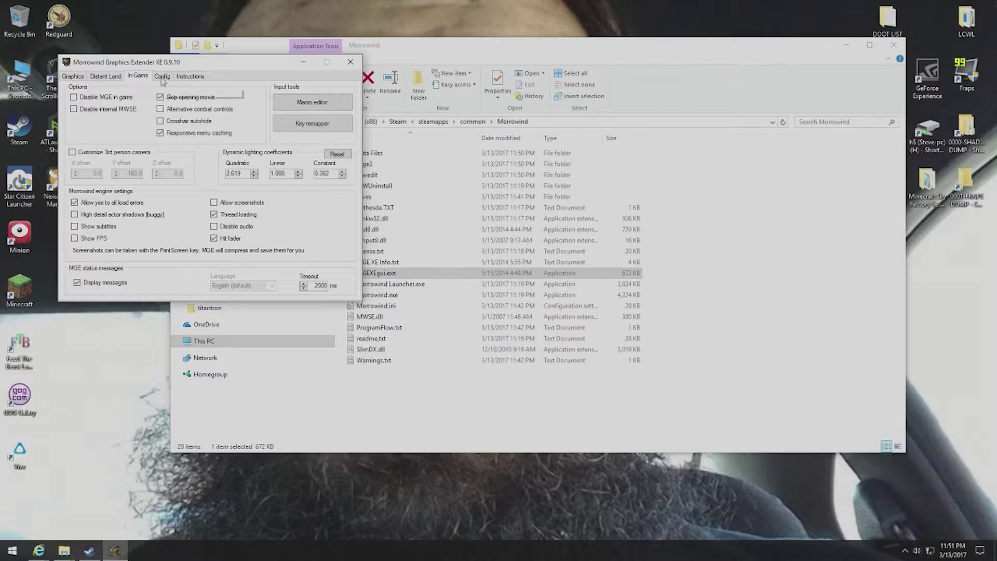
{"action": "left_click", "coordinate": [163, 78]}
{"action": "left_click", "coordinate": [180, 78]}
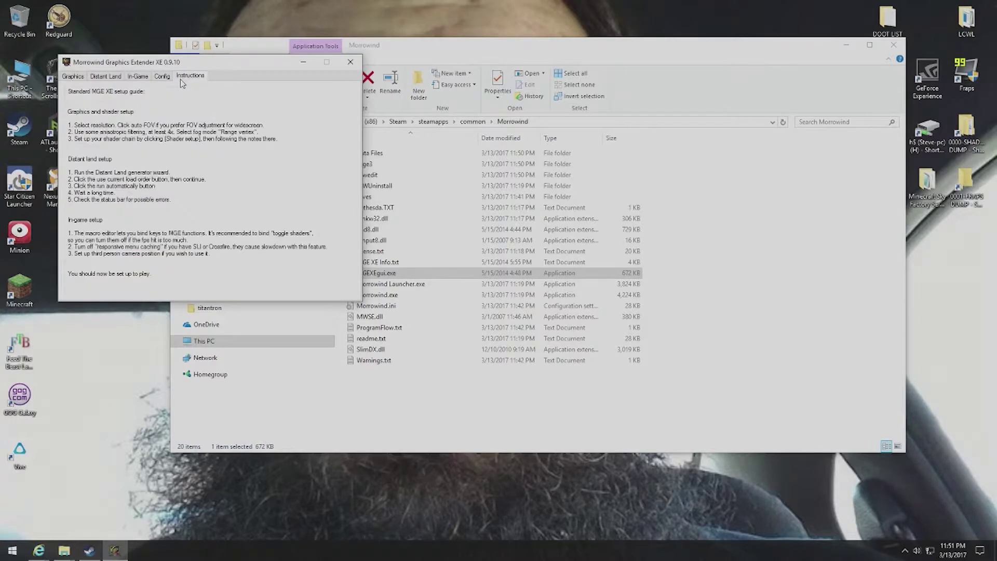
{"action": "left_click", "coordinate": [82, 77]}
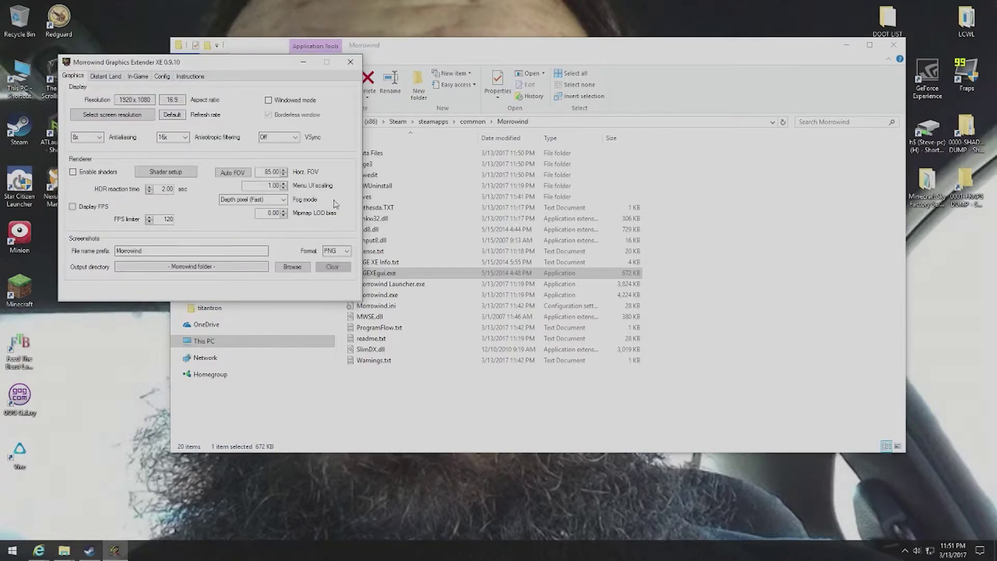
{"action": "left_click", "coordinate": [350, 61]}
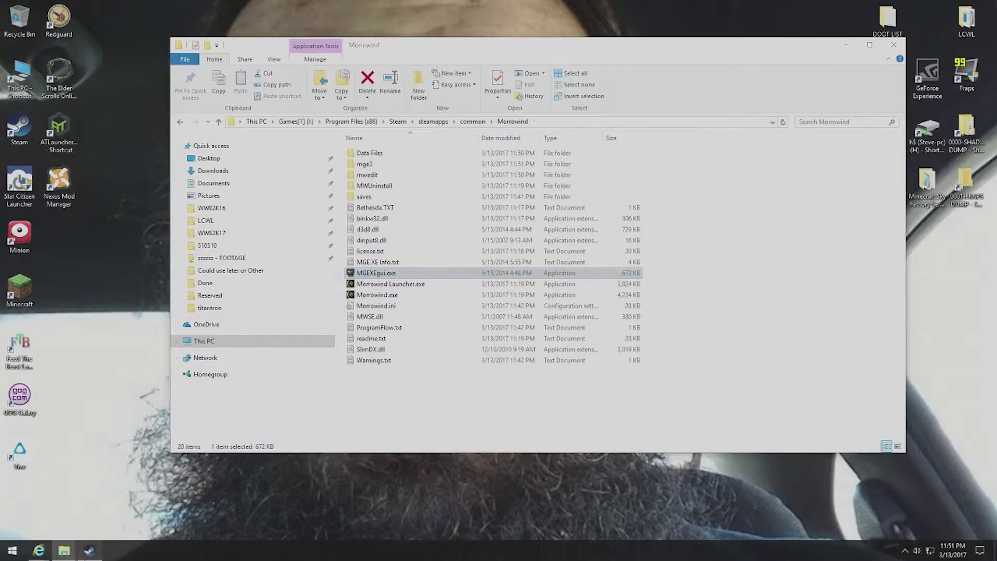
Switch to Steam, launch Morrowind, start playing from its launcher and choose to continue running the executable
{"action": "left_click", "coordinate": [89, 551]}
{"action": "left_click", "coordinate": [308, 323]}
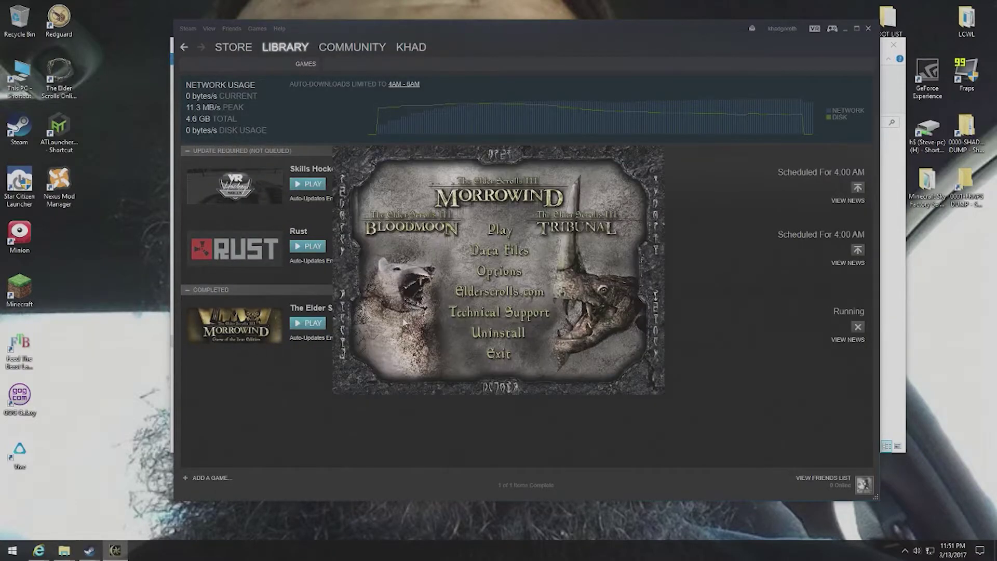
{"action": "left_click", "coordinate": [505, 235]}
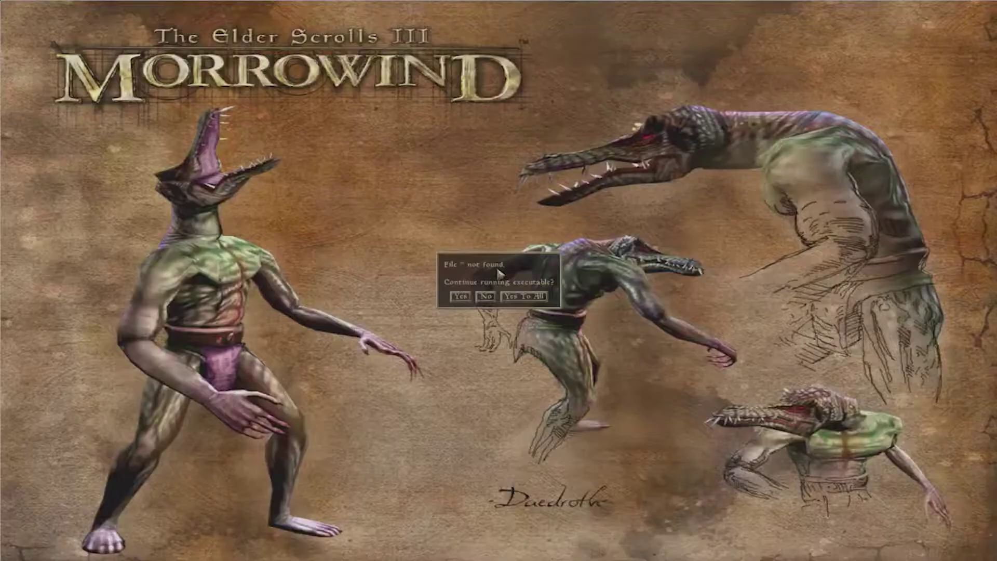
{"action": "left_click", "coordinate": [461, 297]}
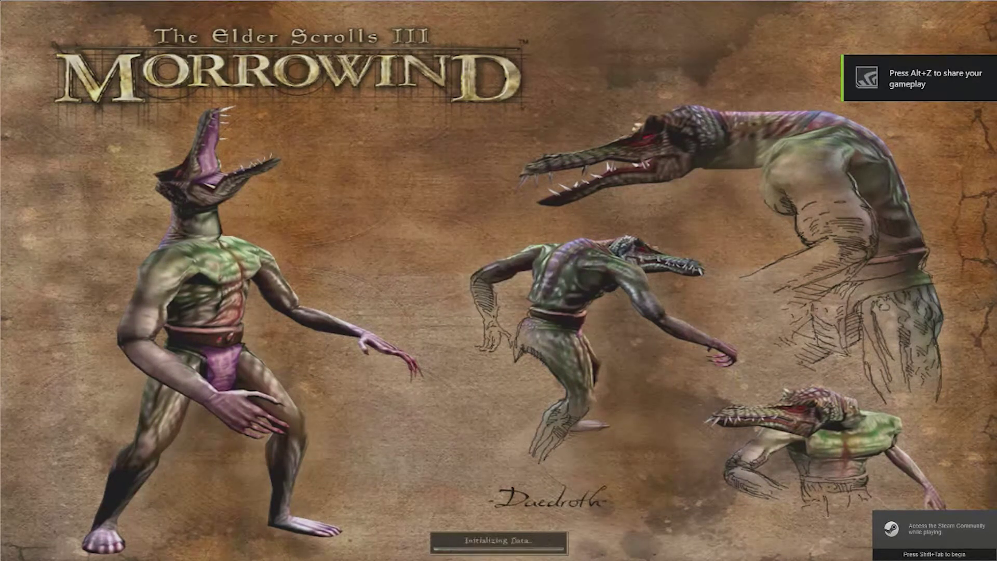